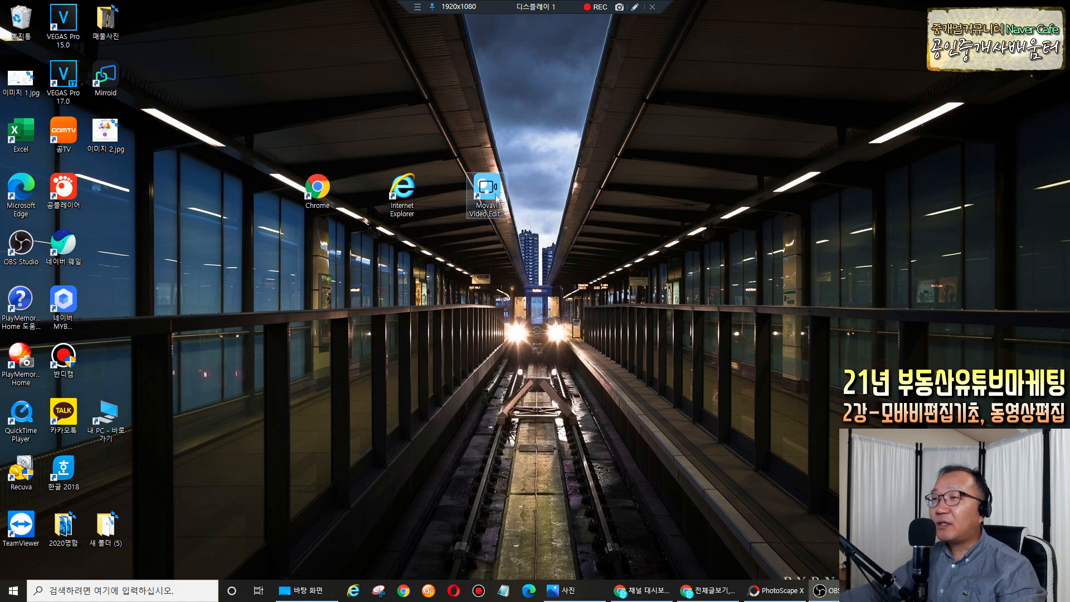
# Launch Movavi Video Editor Plus 2021 from its desktop icon to get an empty project.
pyautogui.doubleClick(494, 192)
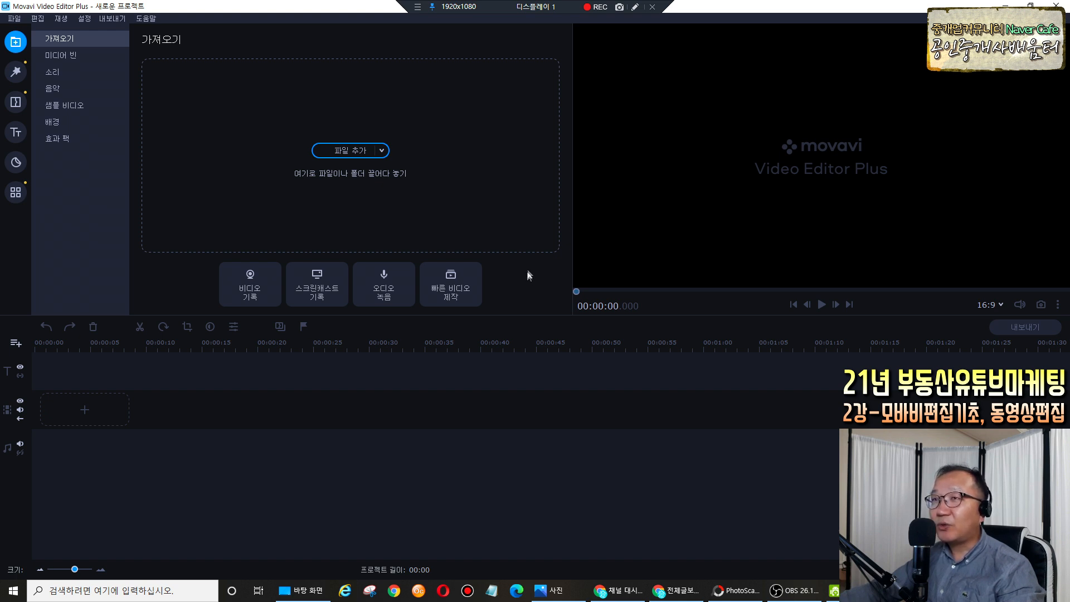
pyautogui.click(635, 6)
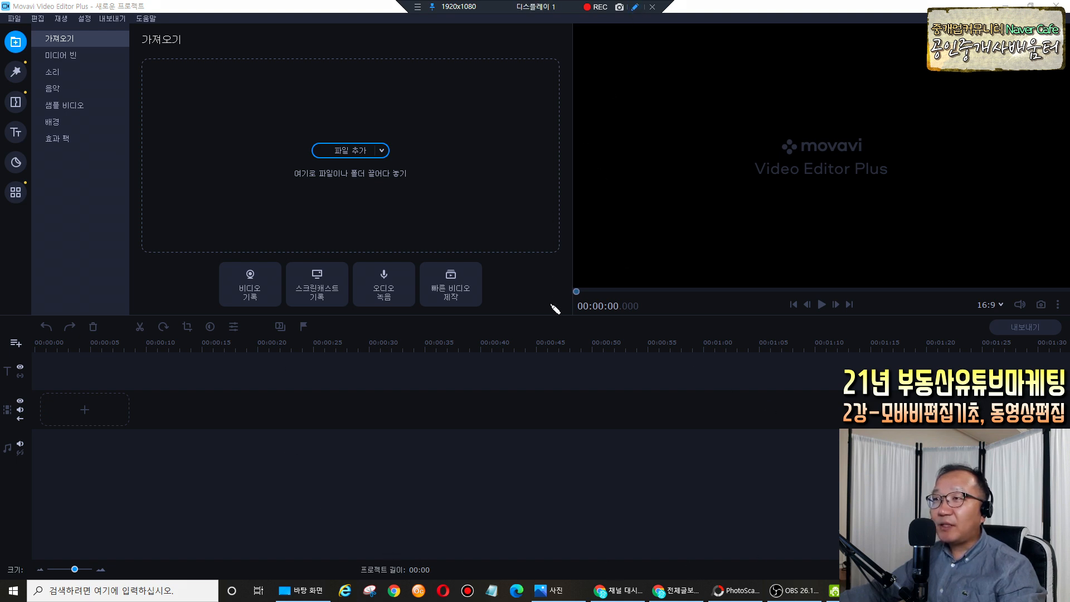
pyautogui.moveTo(575, 30)
pyautogui.mouseDown()
pyautogui.moveTo(582, 289)
pyautogui.moveTo(1053, 288)
pyautogui.mouseUp()
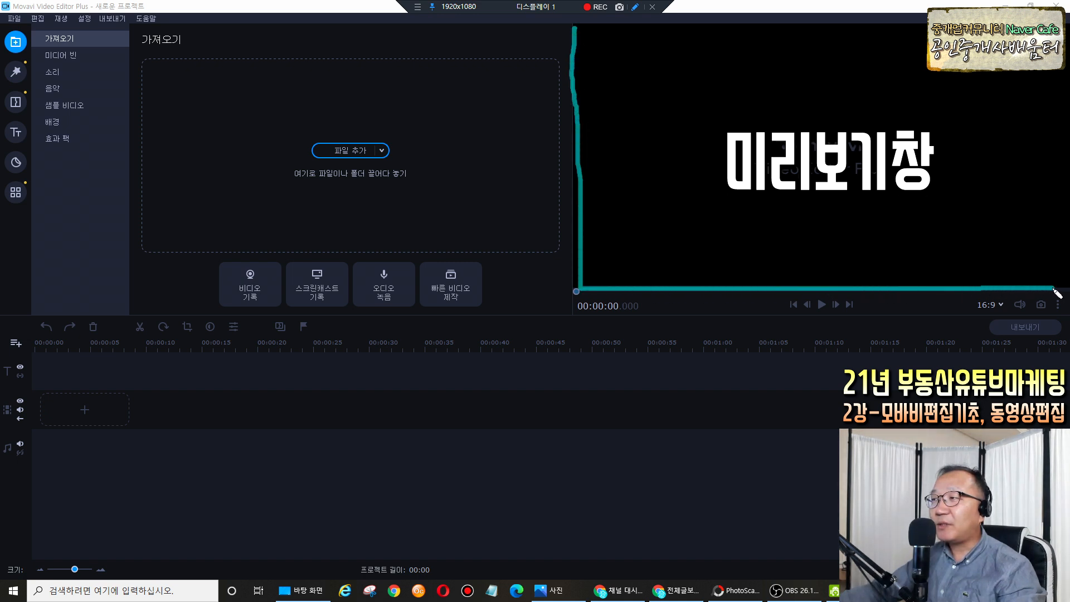
pyautogui.moveTo(573, 28); pyautogui.dragTo(926, 24)
pyautogui.moveTo(1066, 51); pyautogui.dragTo(1069, 133)
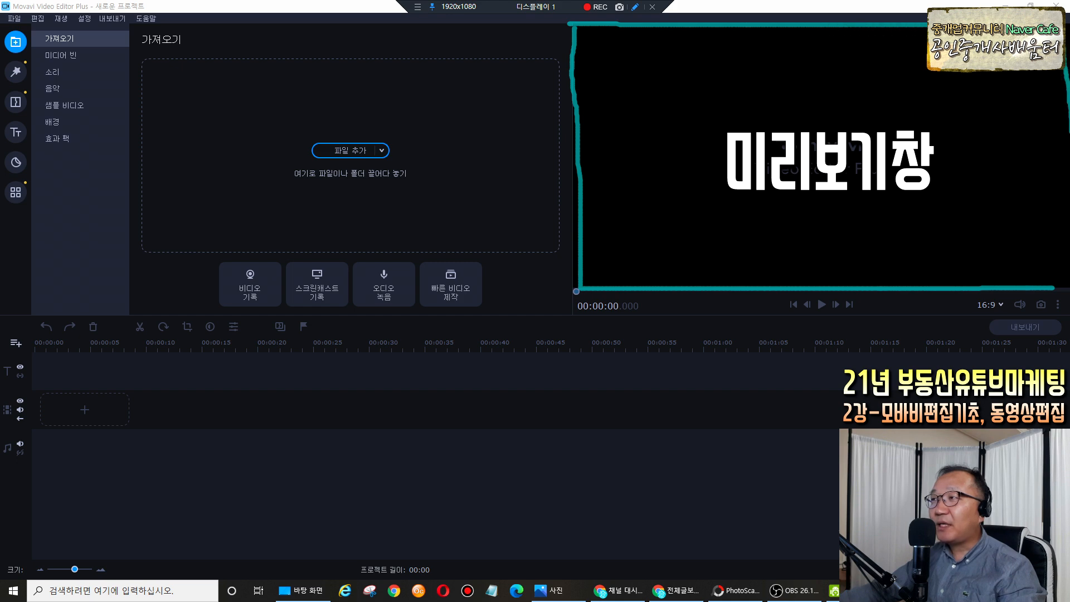
pyautogui.moveTo(1068, 234); pyautogui.dragTo(1061, 279)
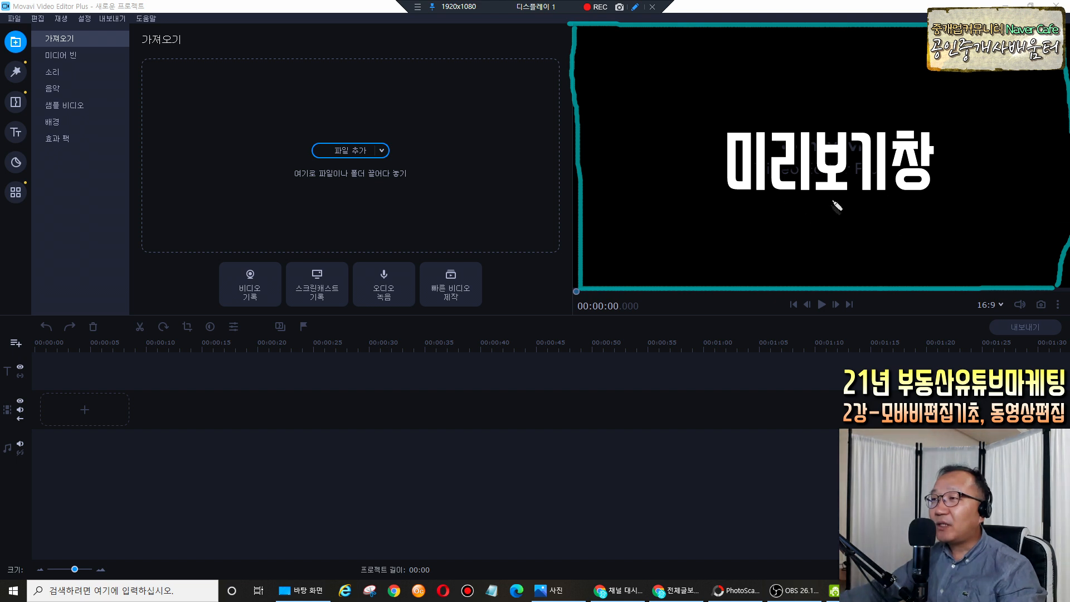
pyautogui.moveTo(517, 466)
pyautogui.mouseDown()
pyautogui.moveTo(538, 480)
pyautogui.moveTo(551, 464)
pyautogui.moveTo(538, 508)
pyautogui.moveTo(500, 487)
pyautogui.moveTo(522, 452)
pyautogui.moveTo(574, 460)
pyautogui.moveTo(576, 489)
pyautogui.mouseUp()
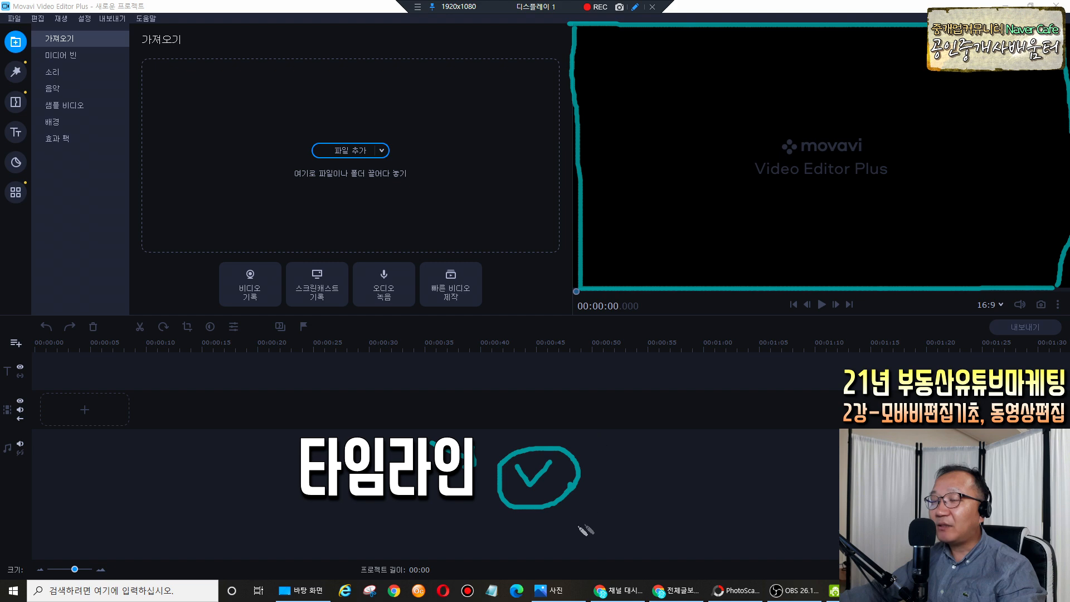
pyautogui.moveTo(523, 311)
pyautogui.mouseDown()
pyautogui.moveTo(210, 310)
pyautogui.moveTo(134, 56)
pyautogui.moveTo(464, 47)
pyautogui.moveTo(529, 62)
pyautogui.moveTo(545, 215)
pyautogui.moveTo(536, 307)
pyautogui.mouseUp()
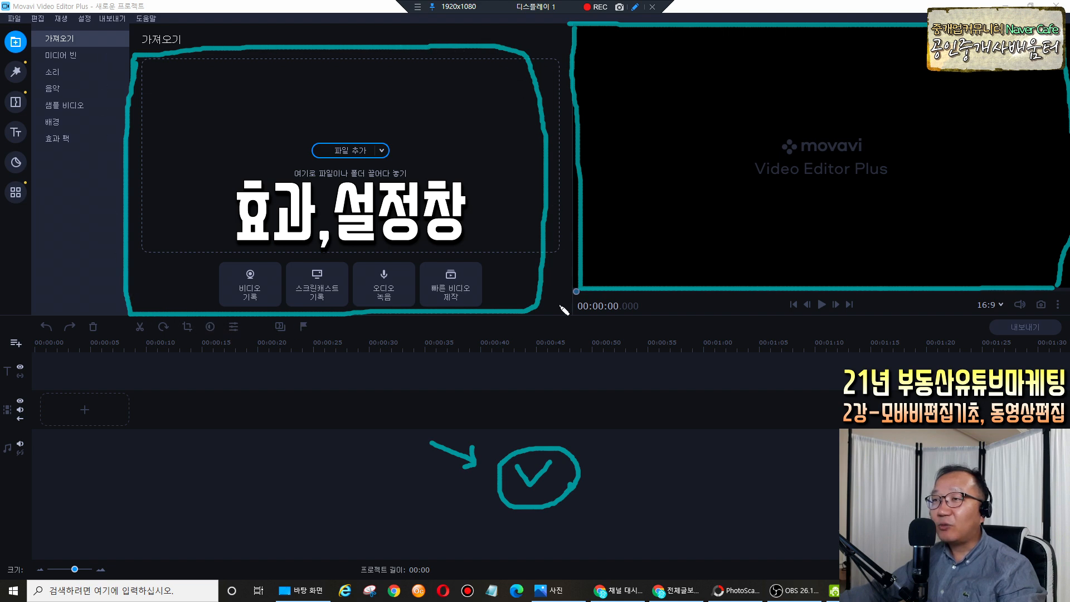
pyautogui.press('Escape')
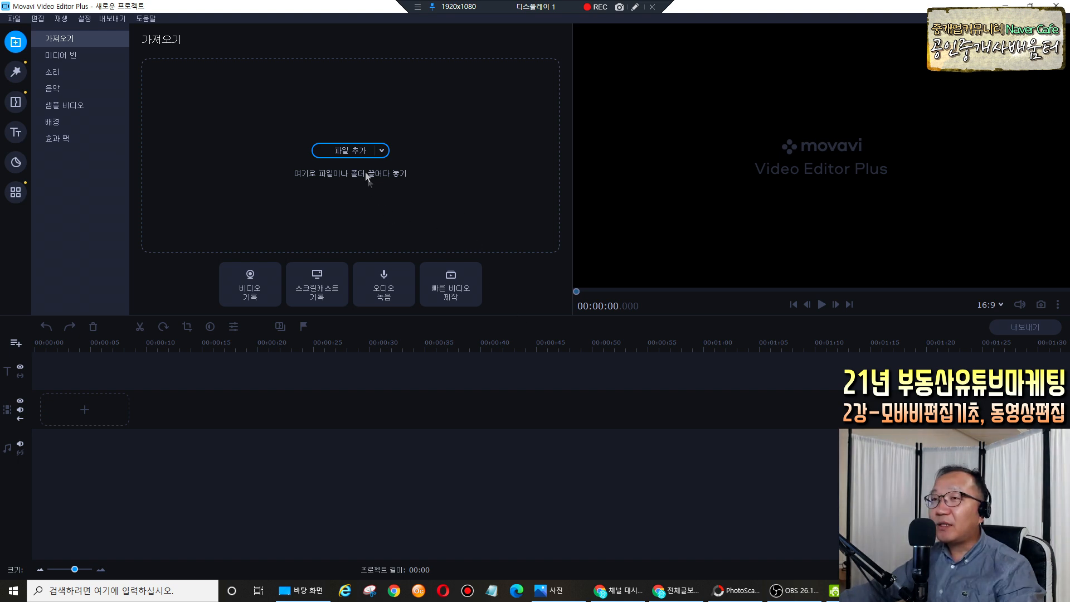
pyautogui.click(633, 8)
pyautogui.moveTo(370, 179)
pyautogui.mouseDown()
pyautogui.moveTo(374, 135)
pyautogui.moveTo(366, 185)
pyautogui.mouseUp()
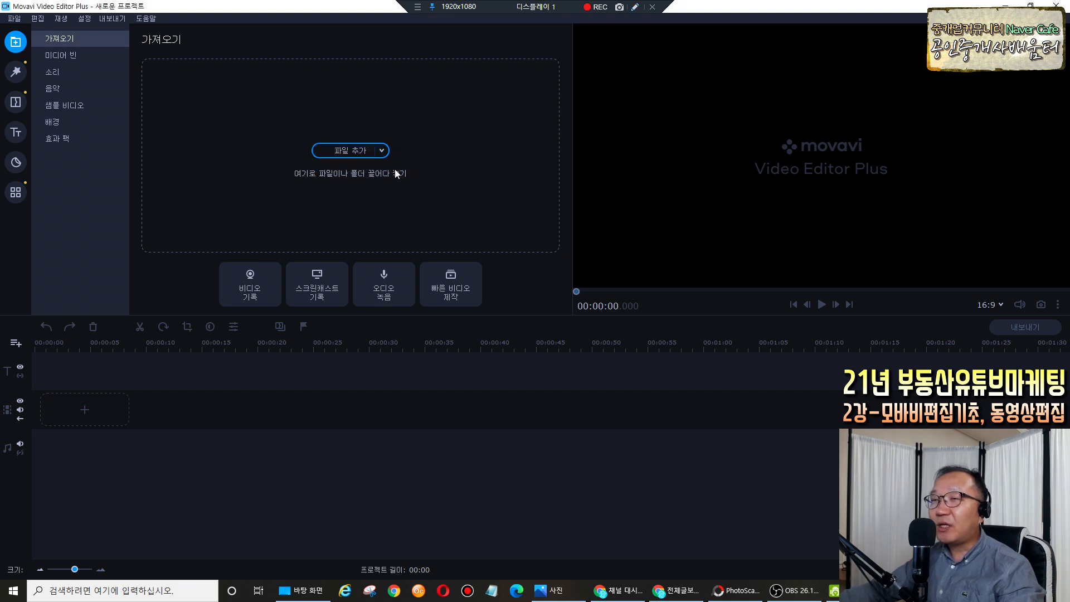
pyautogui.click(15, 71)
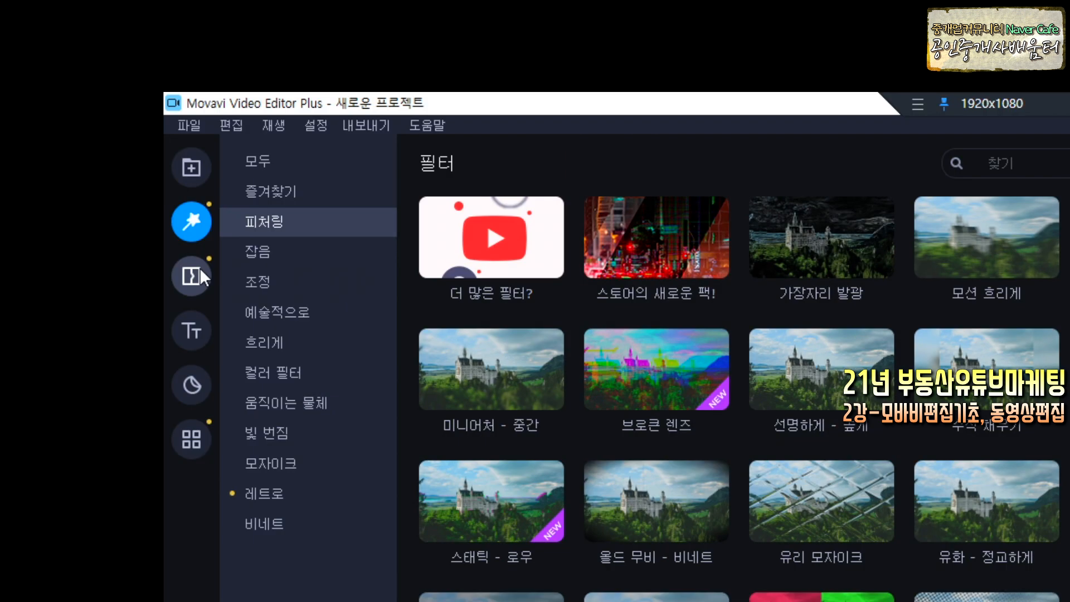
pyautogui.click(199, 271)
pyautogui.click(196, 330)
pyautogui.click(188, 379)
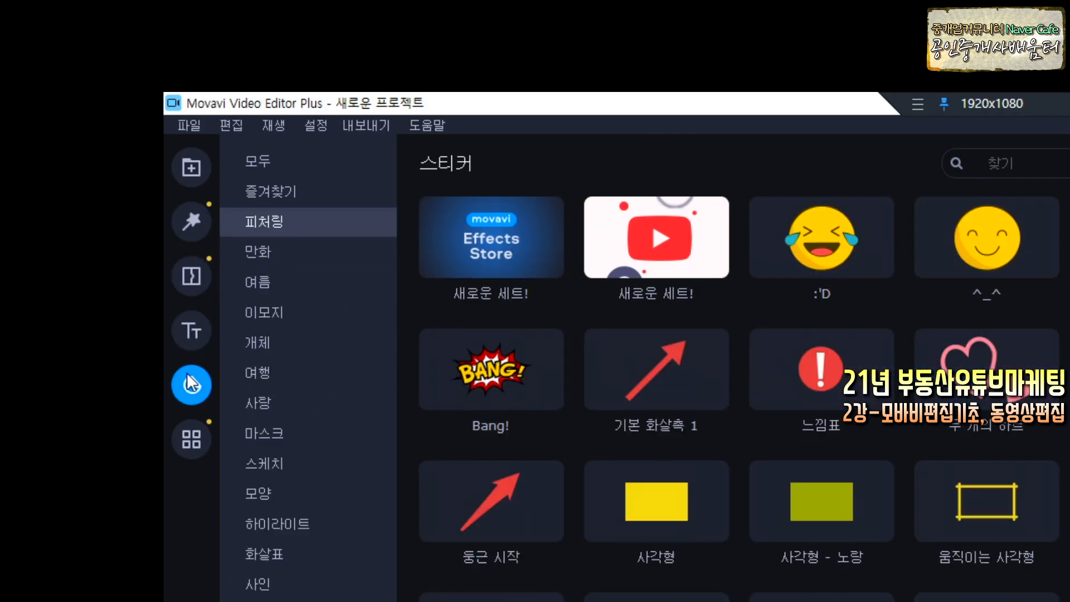
pyautogui.click(192, 431)
pyautogui.click(194, 170)
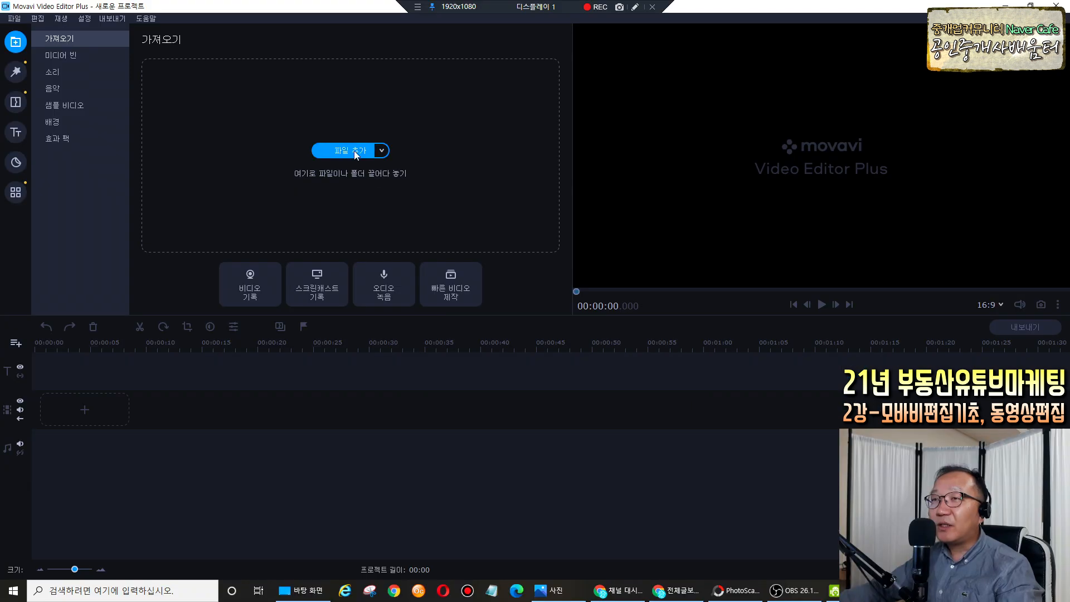
# Drag KakaoTalk_20210204_095316424_01.jpg from the 매물사진 folder into the project's import area.
pyautogui.click(350, 151)
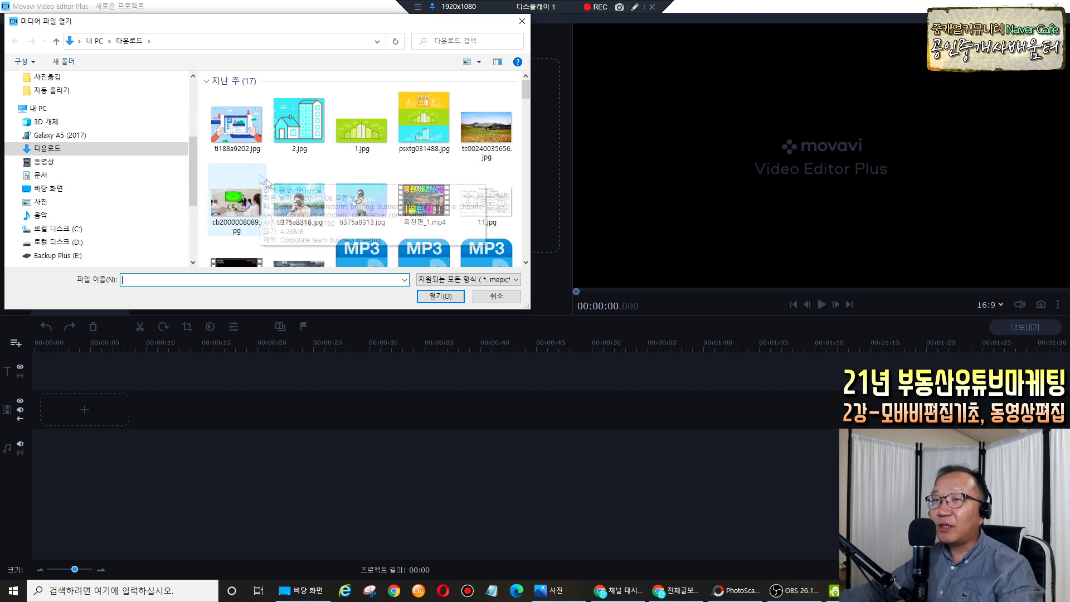
pyautogui.click(496, 297)
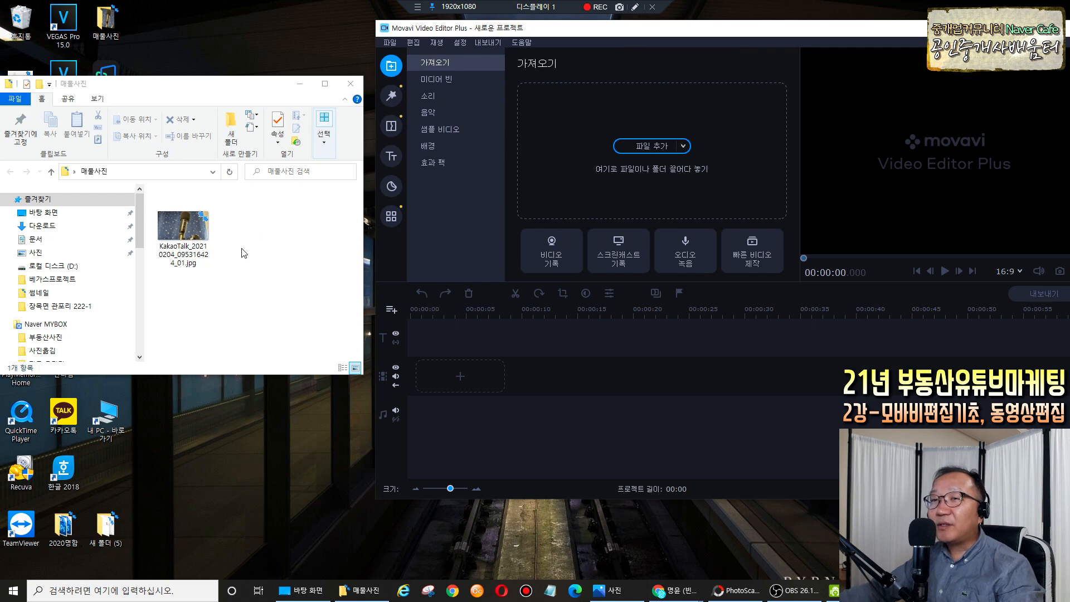
pyautogui.click(211, 256)
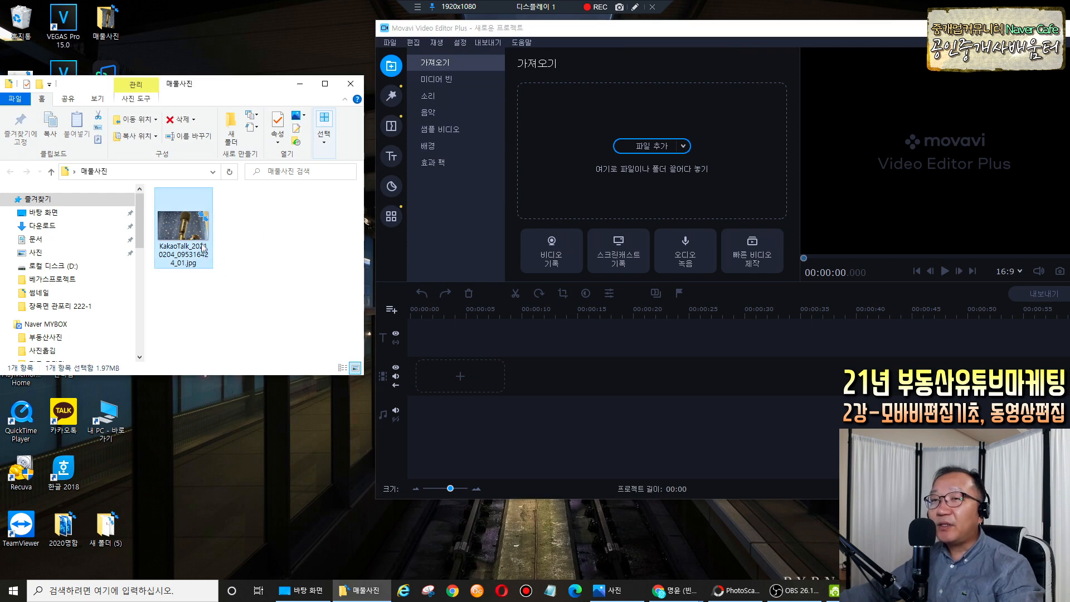
pyautogui.moveTo(195, 226); pyautogui.dragTo(607, 174)
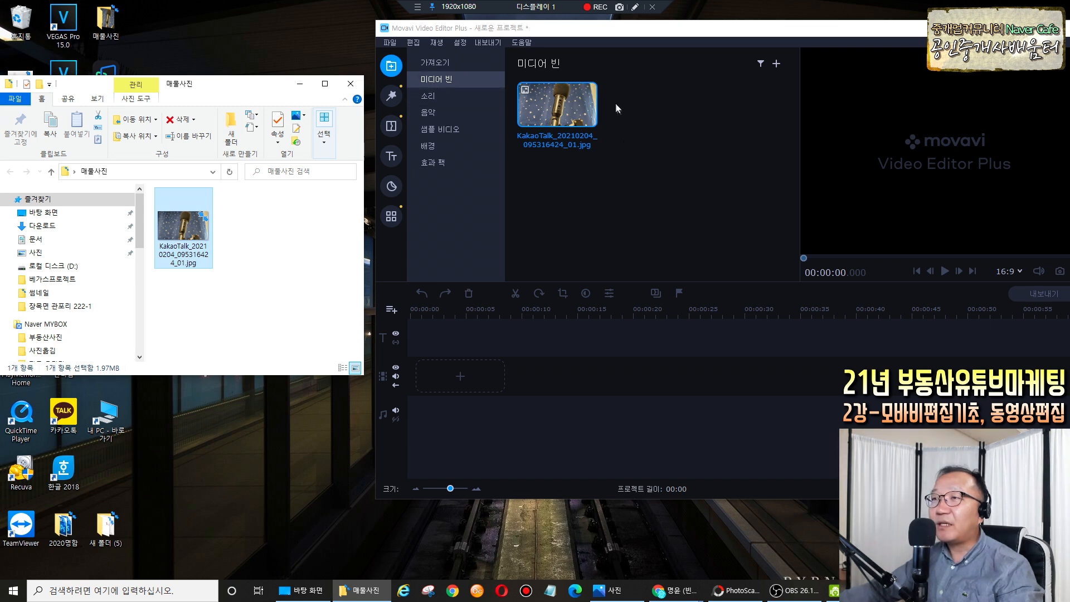
# Minimize the photo folder, maximize the editor window and return to the import panel.
pyautogui.press('super+Down')
pyautogui.moveTo(672, 35); pyautogui.dragTo(543, 35)
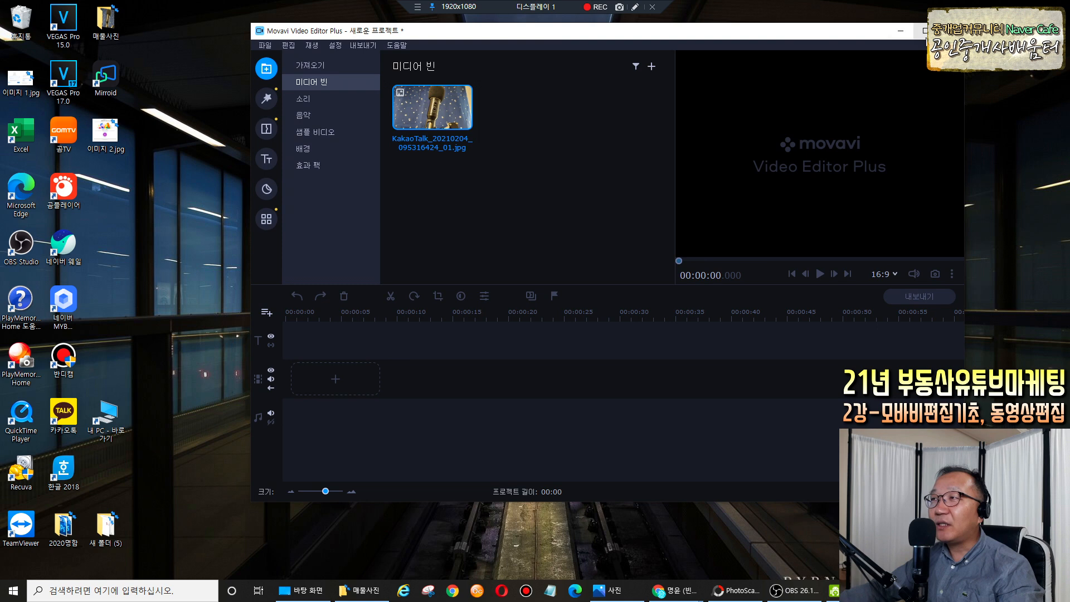
pyautogui.doubleClick(543, 35)
pyautogui.click(15, 72)
pyautogui.click(16, 42)
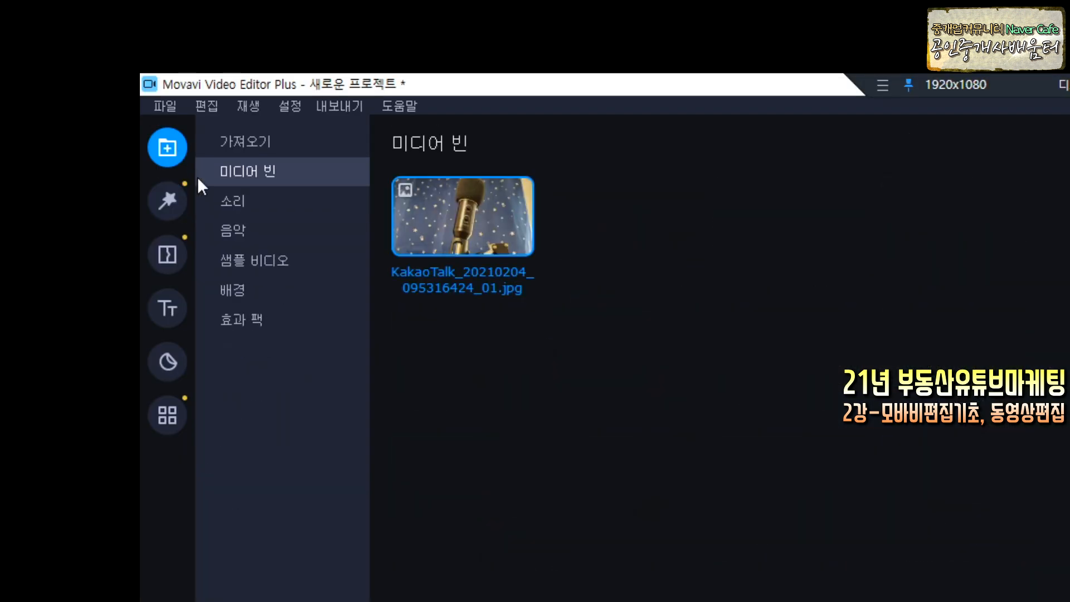
pyautogui.click(53, 39)
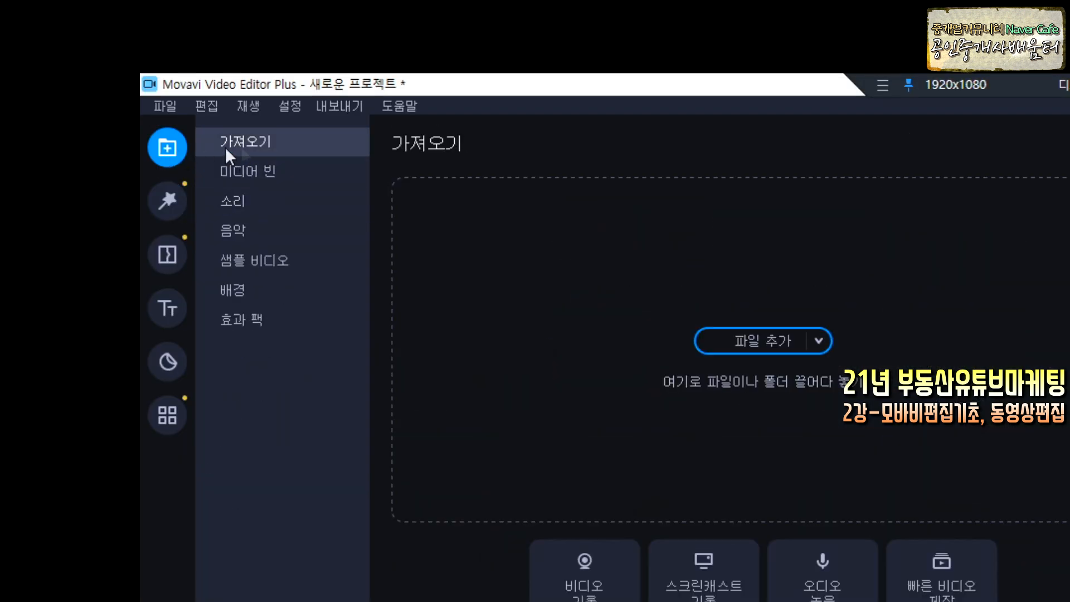
pyautogui.click(779, 340)
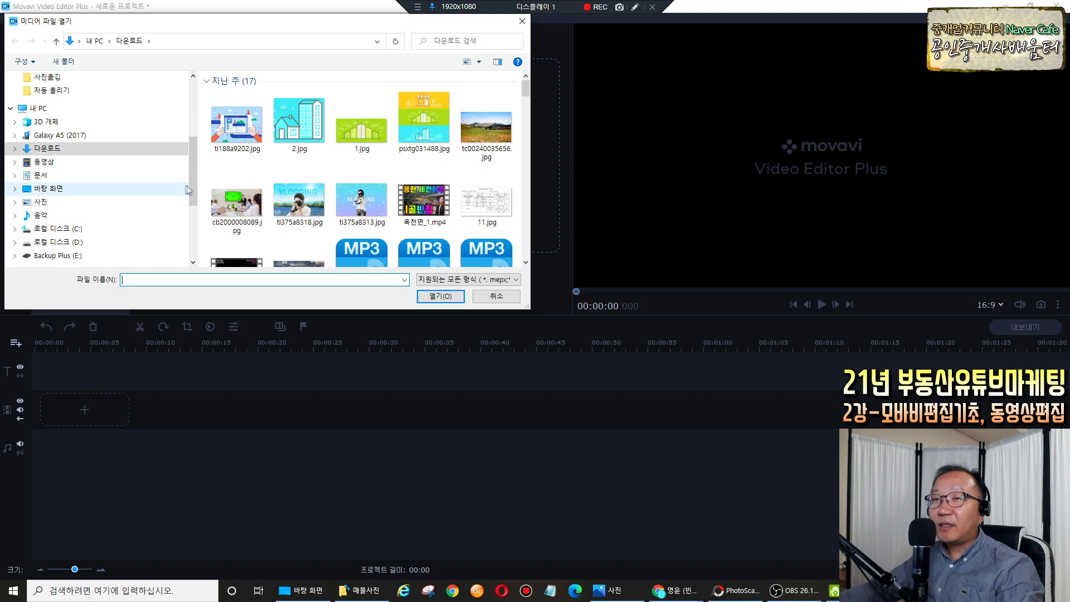
pyautogui.moveTo(189, 186); pyautogui.dragTo(191, 198)
pyautogui.click(58, 211)
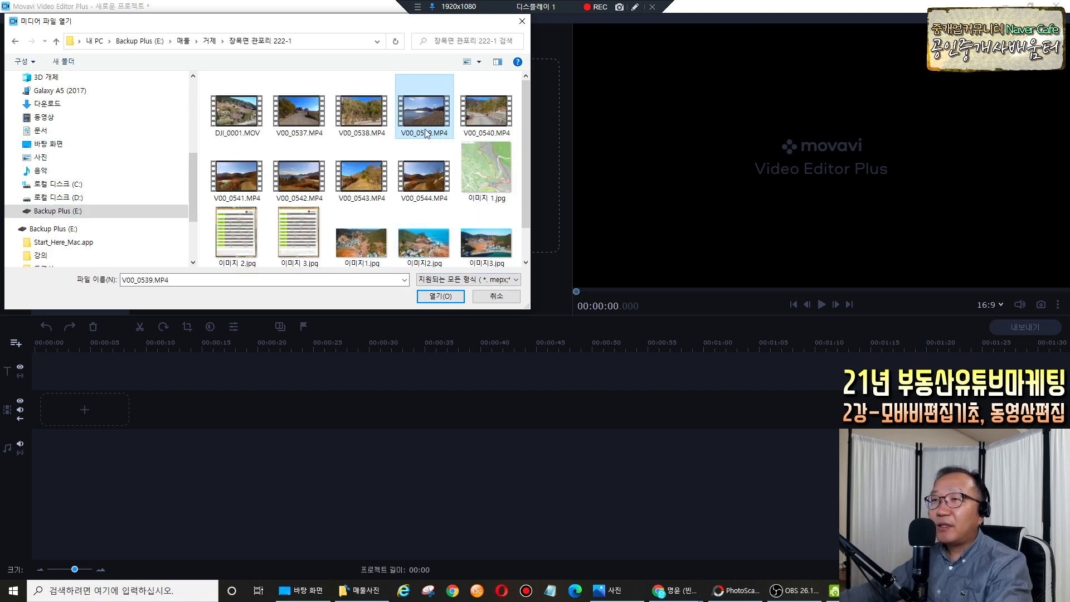
pyautogui.click(446, 297)
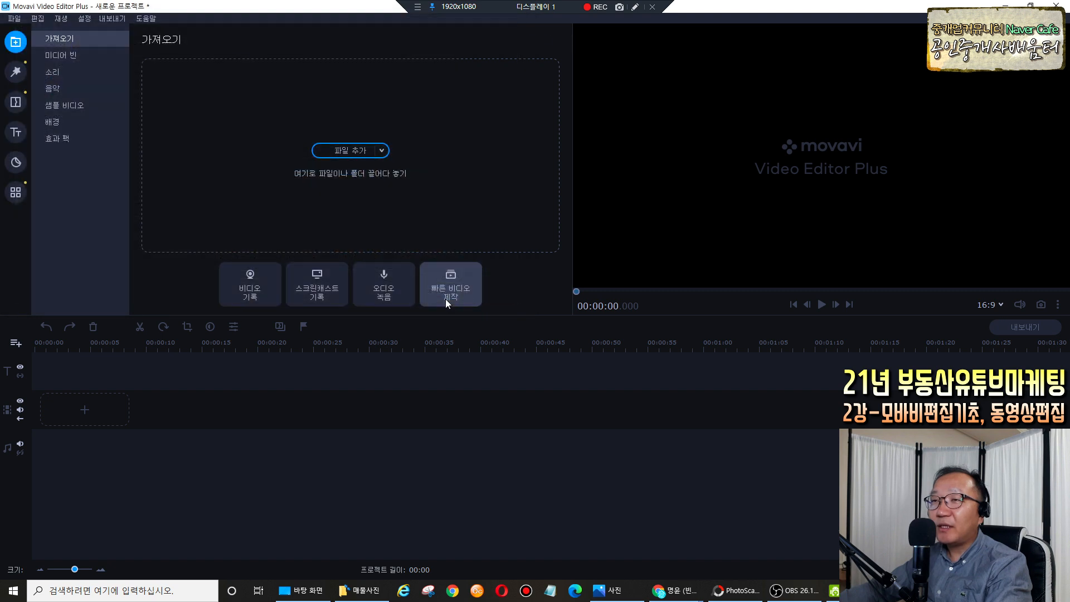
# Circle and underline the imported files with screen annotation, then clear the marks.
pyautogui.click(634, 7)
pyautogui.moveTo(317, 99)
pyautogui.mouseDown()
pyautogui.moveTo(239, 90)
pyautogui.moveTo(255, 60)
pyautogui.moveTo(298, 65)
pyautogui.moveTo(307, 91)
pyautogui.moveTo(332, 85)
pyautogui.mouseUp()
pyautogui.moveTo(160, 124); pyautogui.dragTo(304, 125)
pyautogui.hotkey('ctrl', 'shift', 'd')
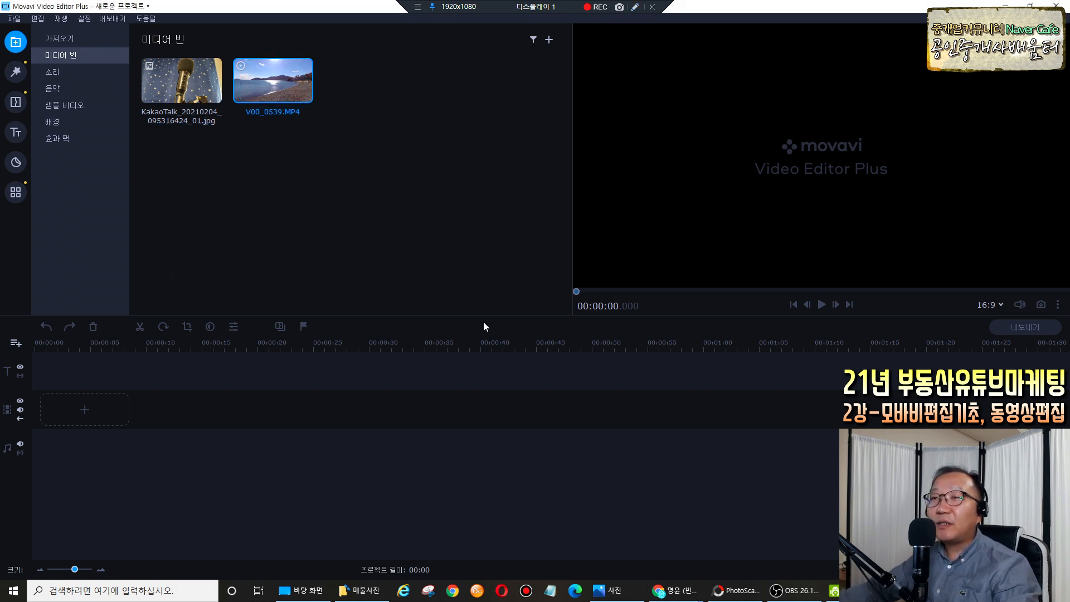
# Mark the timeline with an annotation, then place V00_0539.MP4 on the video track for a 00:33 project.
pyautogui.click(634, 7)
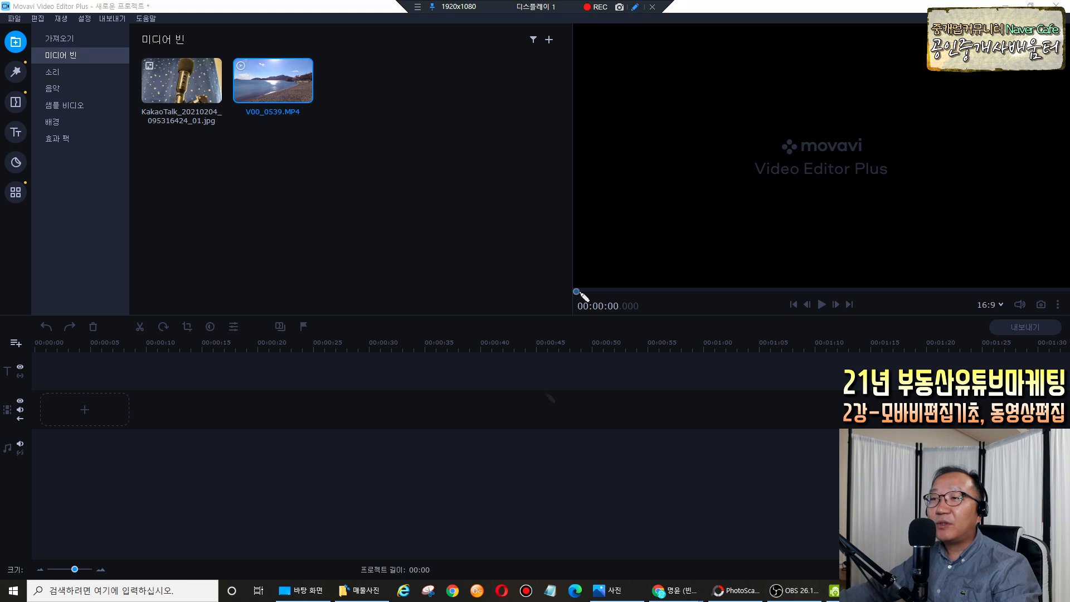
pyautogui.moveTo(559, 368)
pyautogui.mouseDown()
pyautogui.moveTo(117, 376)
pyautogui.moveTo(106, 419)
pyautogui.moveTo(113, 520)
pyautogui.moveTo(445, 530)
pyautogui.moveTo(663, 519)
pyautogui.moveTo(678, 493)
pyautogui.moveTo(673, 381)
pyautogui.moveTo(557, 368)
pyautogui.mouseUp()
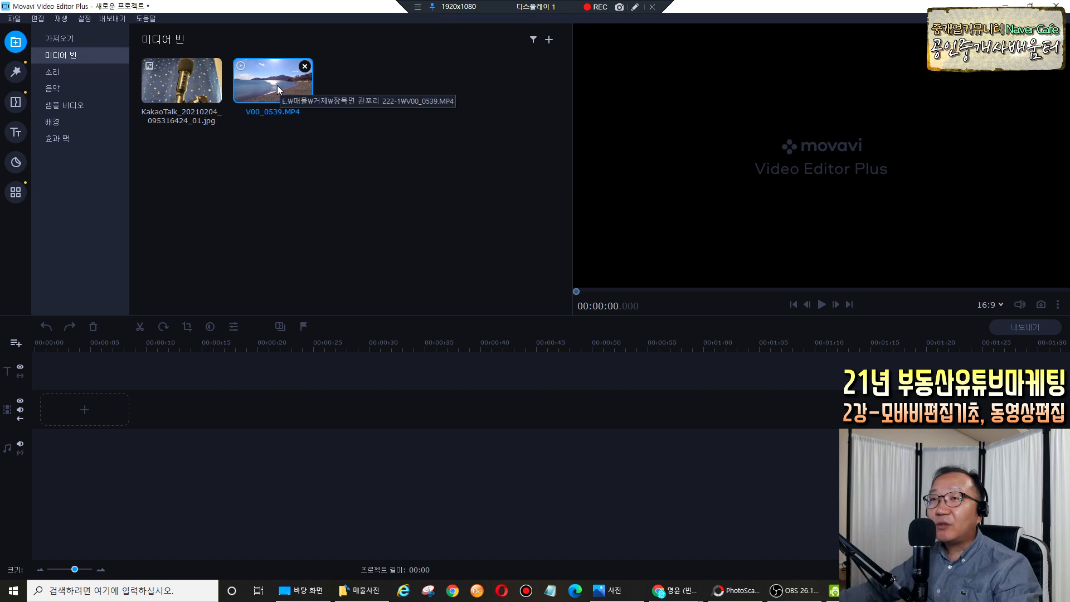
pyautogui.moveTo(276, 85); pyautogui.dragTo(105, 387)
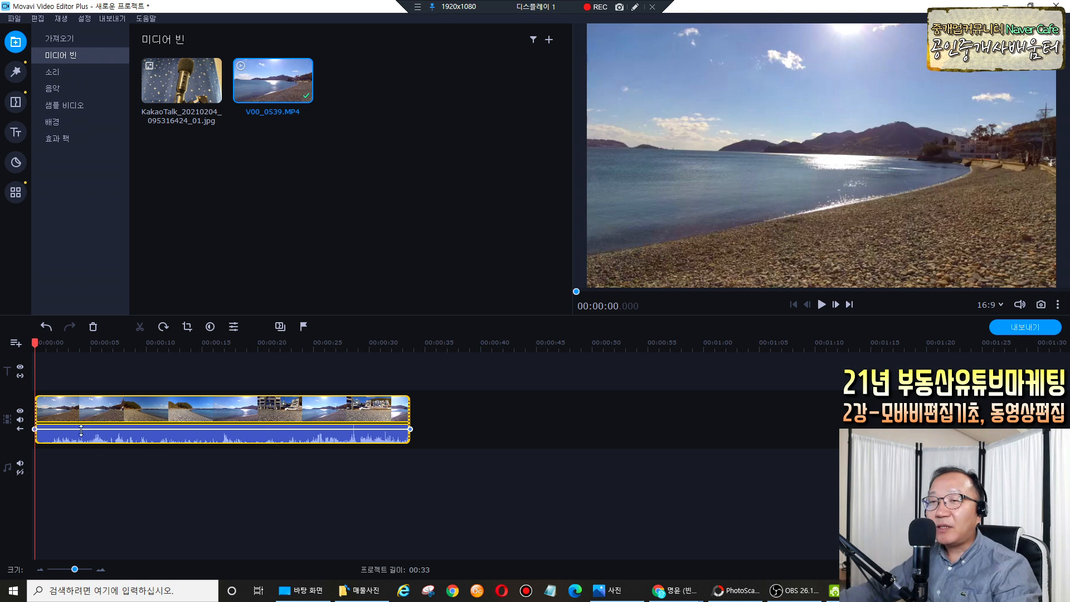
pyautogui.click(634, 6)
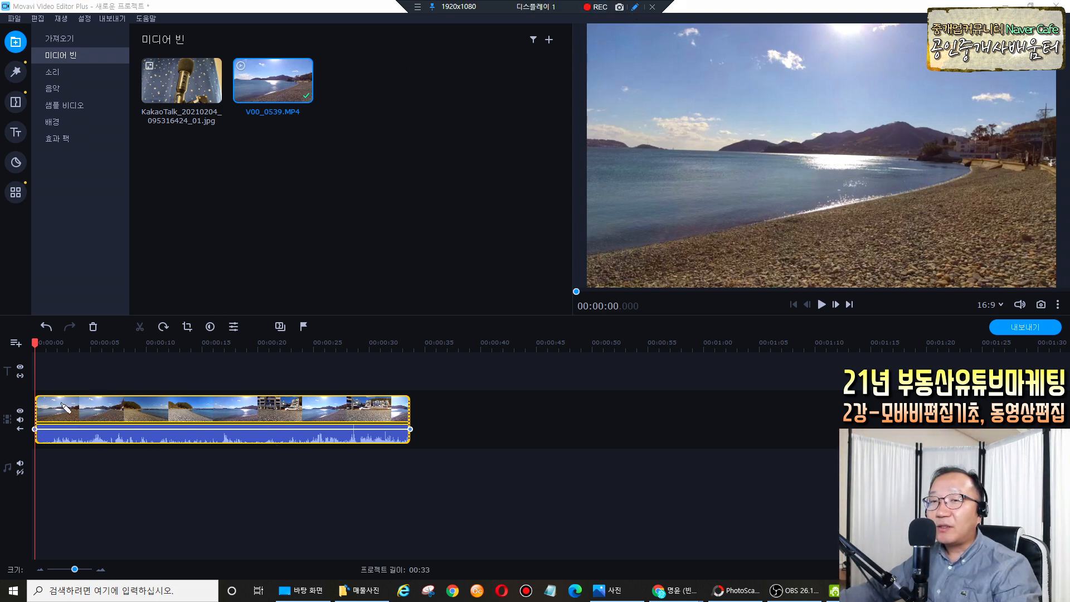
pyautogui.moveTo(37, 383); pyautogui.dragTo(37, 462)
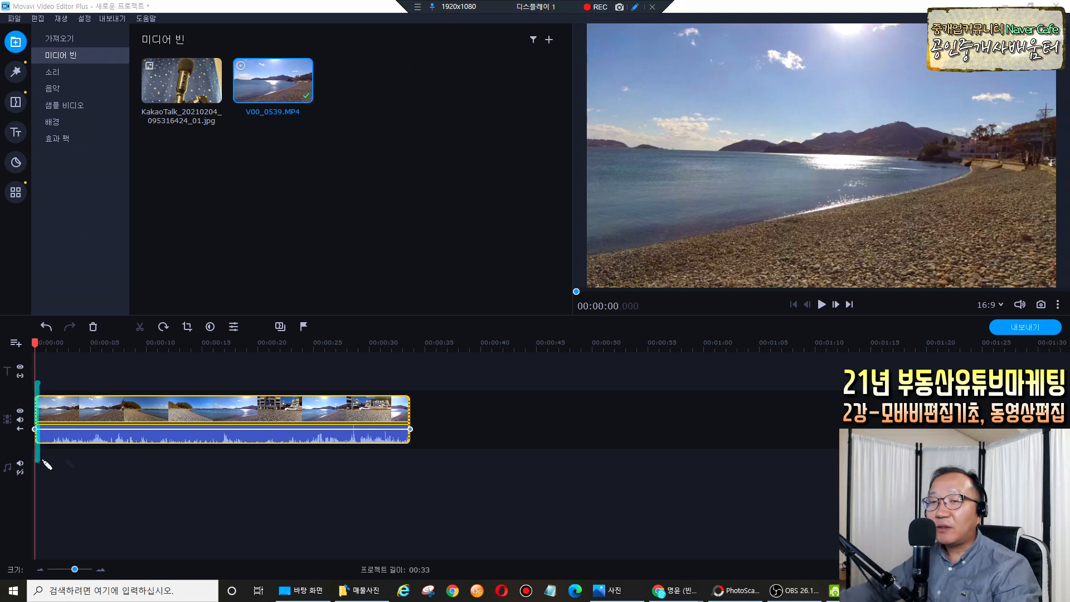
pyautogui.moveTo(412, 385); pyautogui.dragTo(409, 461)
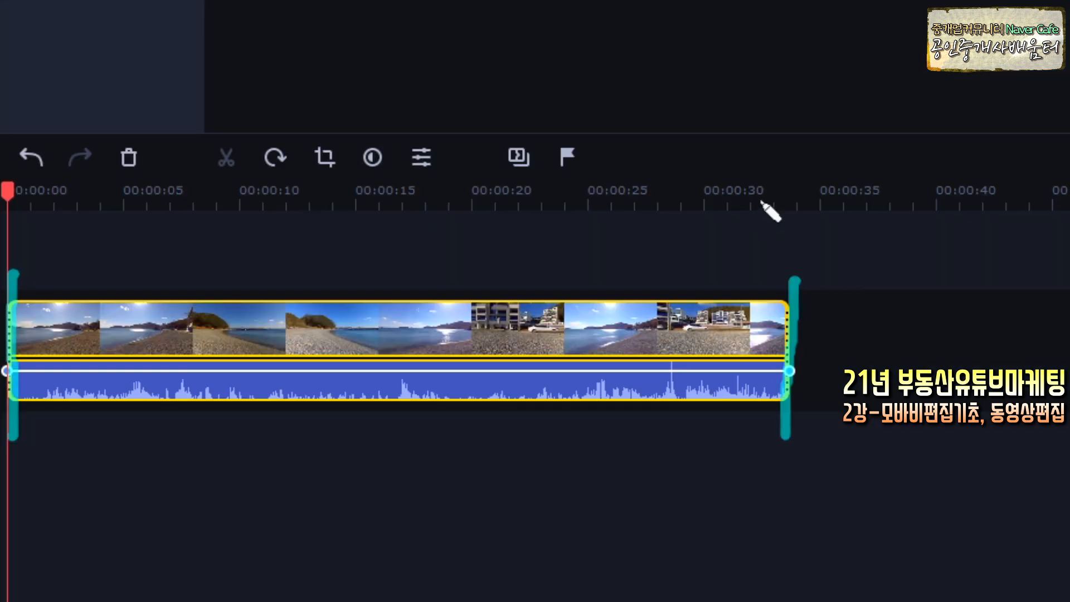
pyautogui.moveTo(746, 199); pyautogui.dragTo(768, 200)
pyautogui.moveTo(858, 202); pyautogui.dragTo(882, 204)
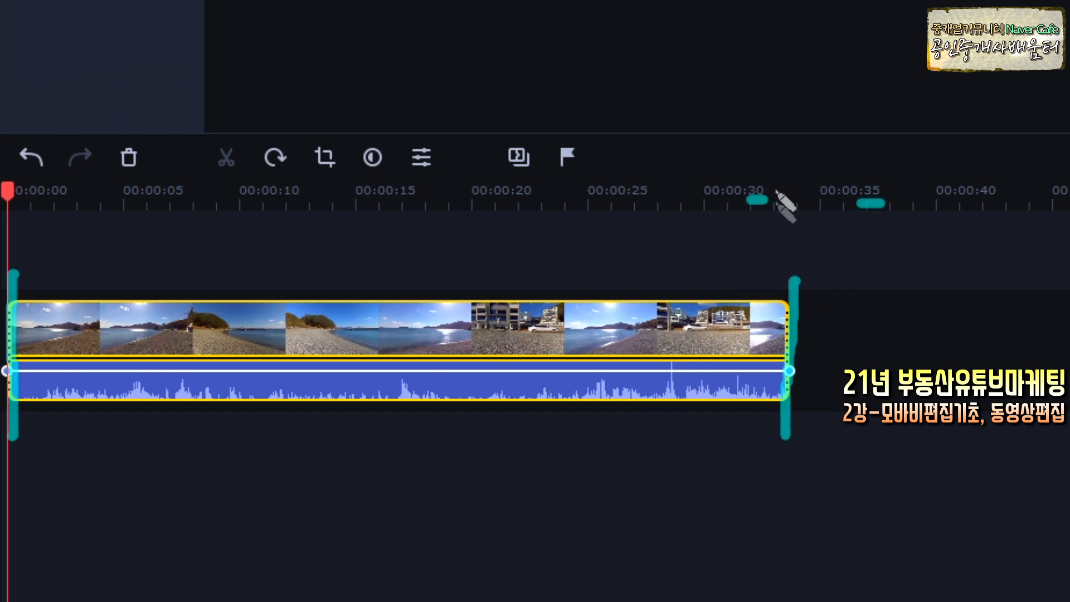
pyautogui.moveTo(794, 203); pyautogui.dragTo(787, 358)
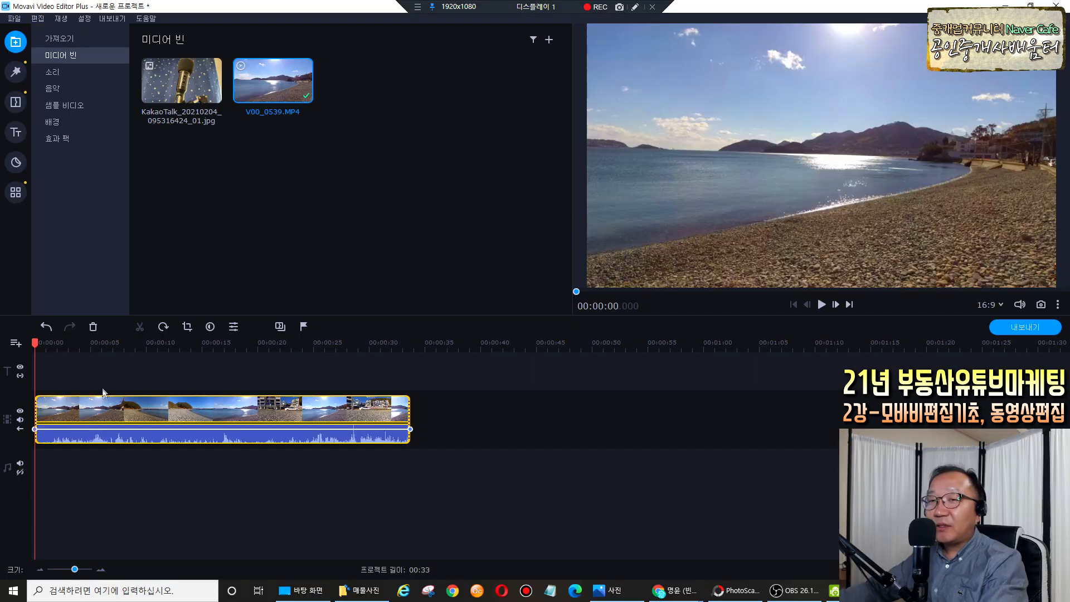
pyautogui.moveTo(37, 345); pyautogui.dragTo(112, 345)
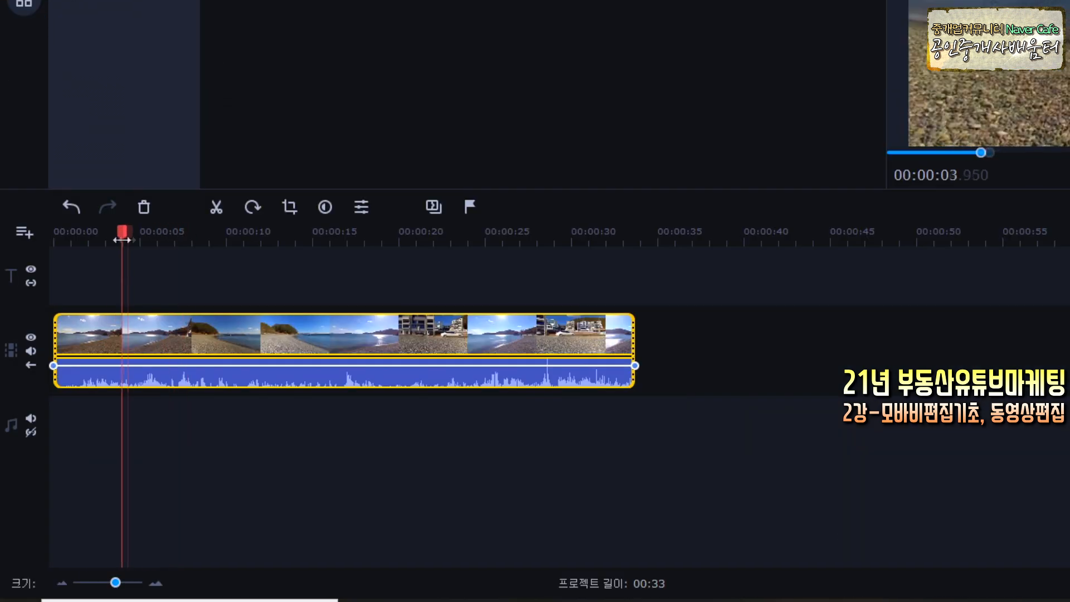
pyautogui.moveTo(122, 239); pyautogui.dragTo(234, 242)
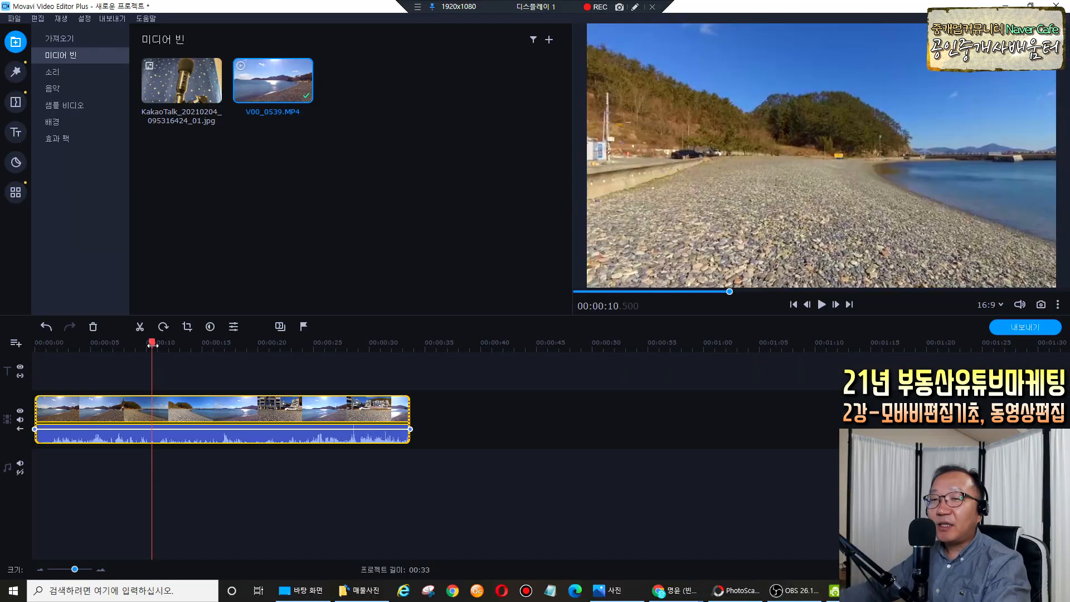
pyautogui.moveTo(152, 344); pyautogui.dragTo(115, 350)
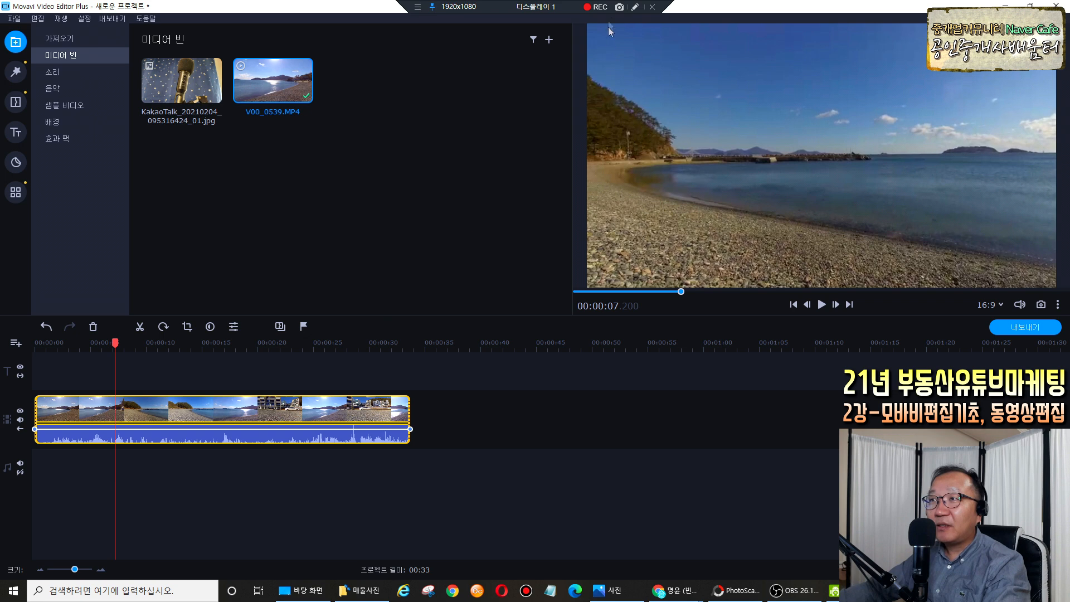
pyautogui.click(633, 8)
pyautogui.moveTo(840, 230)
pyautogui.mouseDown()
pyautogui.moveTo(804, 235)
pyautogui.moveTo(772, 188)
pyautogui.moveTo(846, 184)
pyautogui.moveTo(829, 237)
pyautogui.mouseUp()
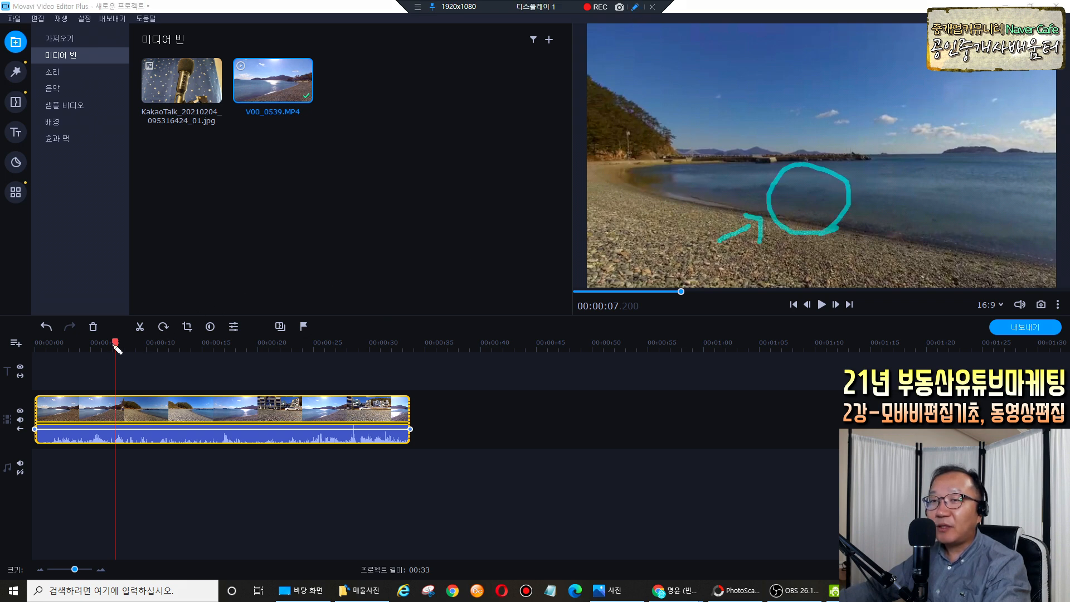
pyautogui.moveTo(116, 348)
pyautogui.mouseDown()
pyautogui.moveTo(206, 349)
pyautogui.moveTo(88, 351)
pyautogui.mouseUp()
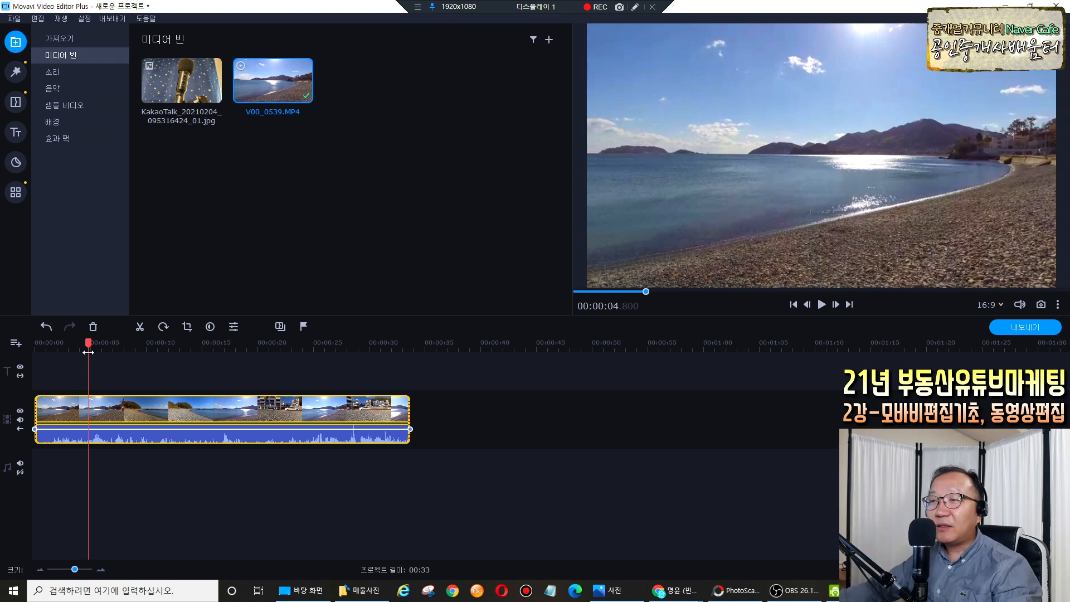
pyautogui.moveTo(89, 352); pyautogui.dragTo(87, 346)
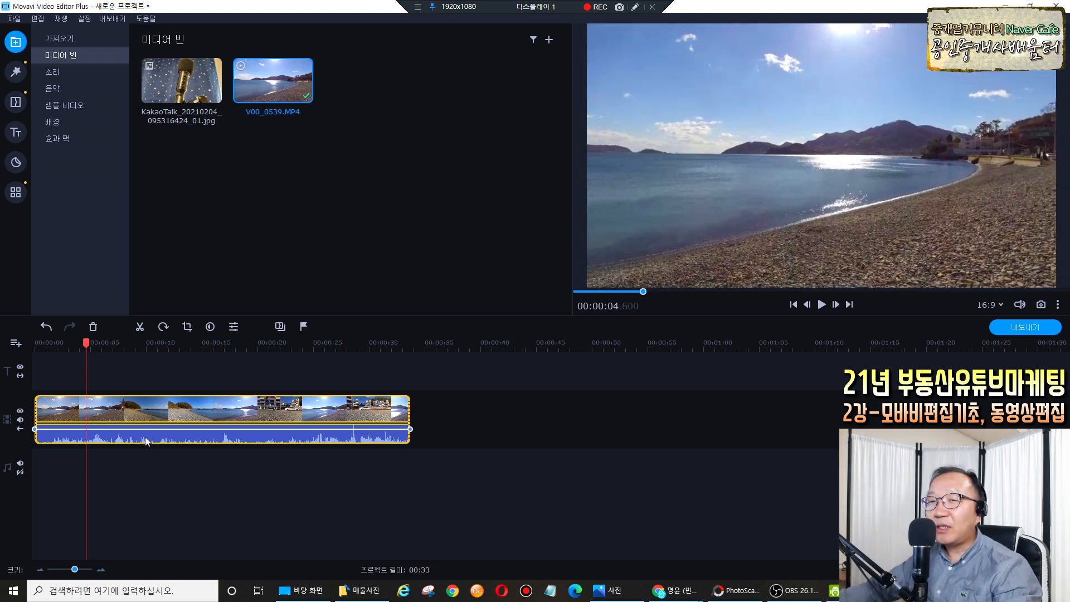
pyautogui.click(634, 7)
pyautogui.moveTo(826, 319); pyautogui.dragTo(824, 293)
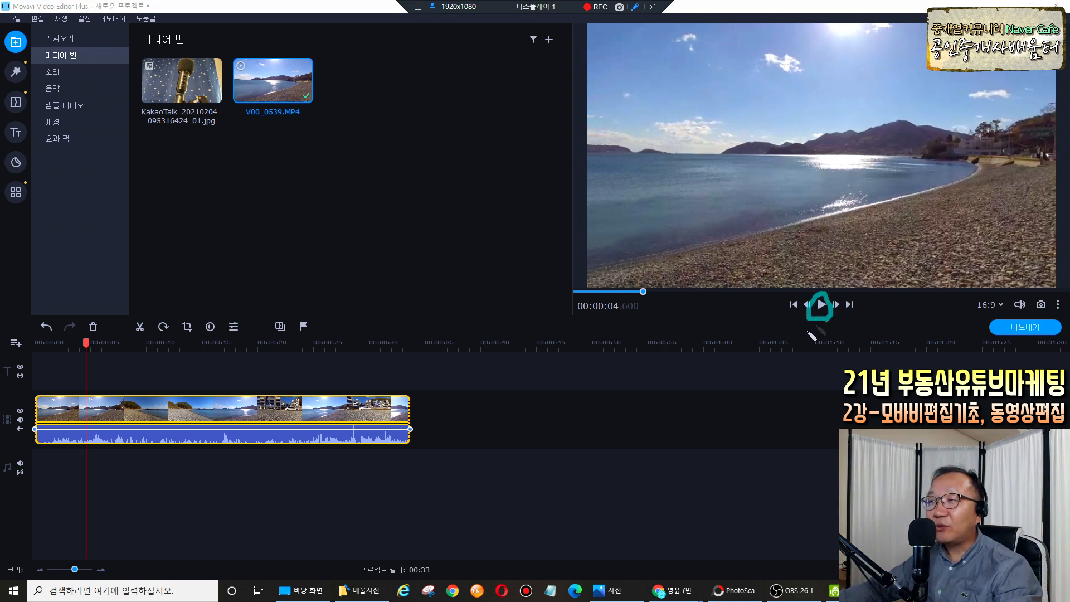
pyautogui.press('Escape')
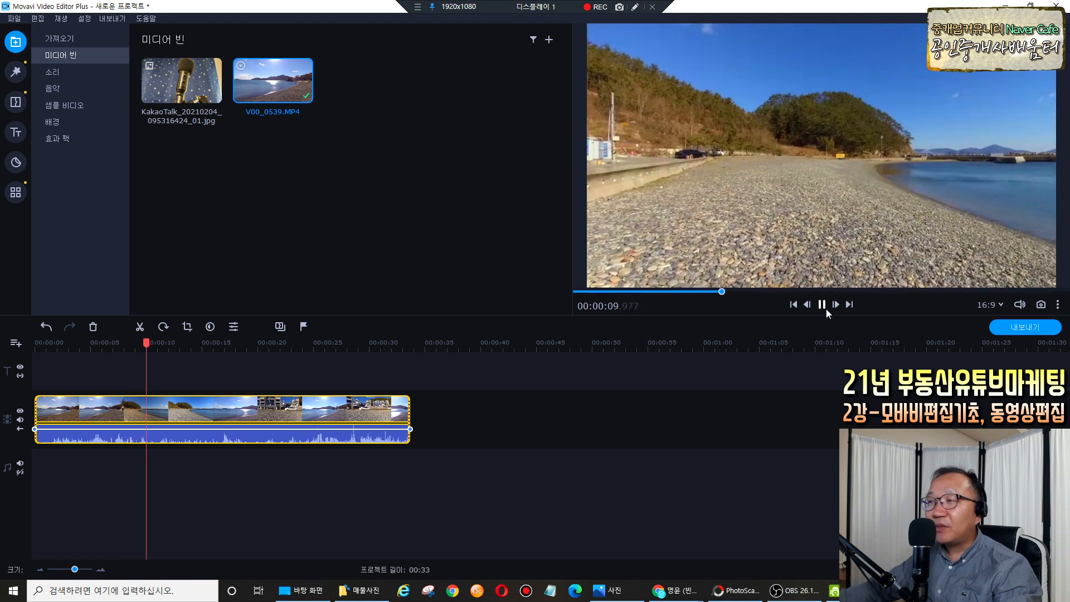
pyautogui.click(822, 304)
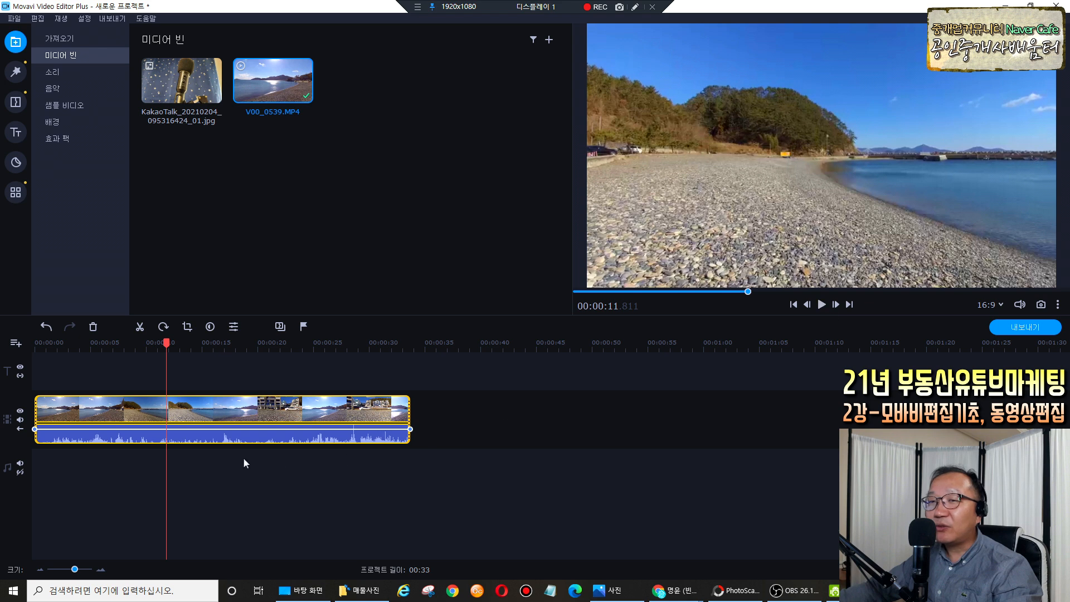
pyautogui.click(793, 304)
pyautogui.click(635, 7)
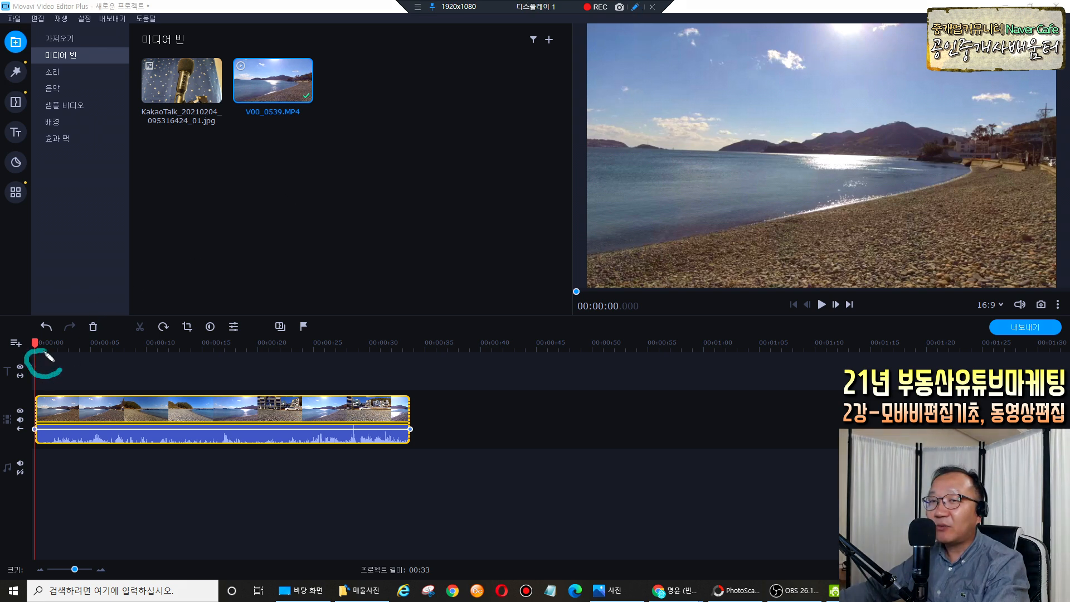
pyautogui.moveTo(55, 356); pyautogui.dragTo(59, 350)
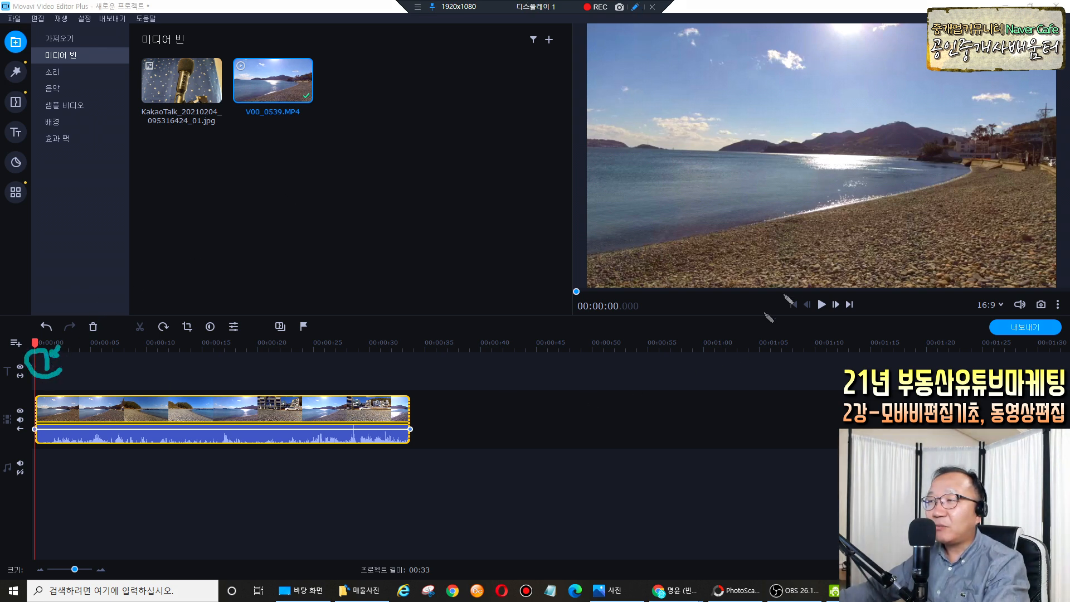
pyautogui.press('Escape')
pyautogui.click(835, 305)
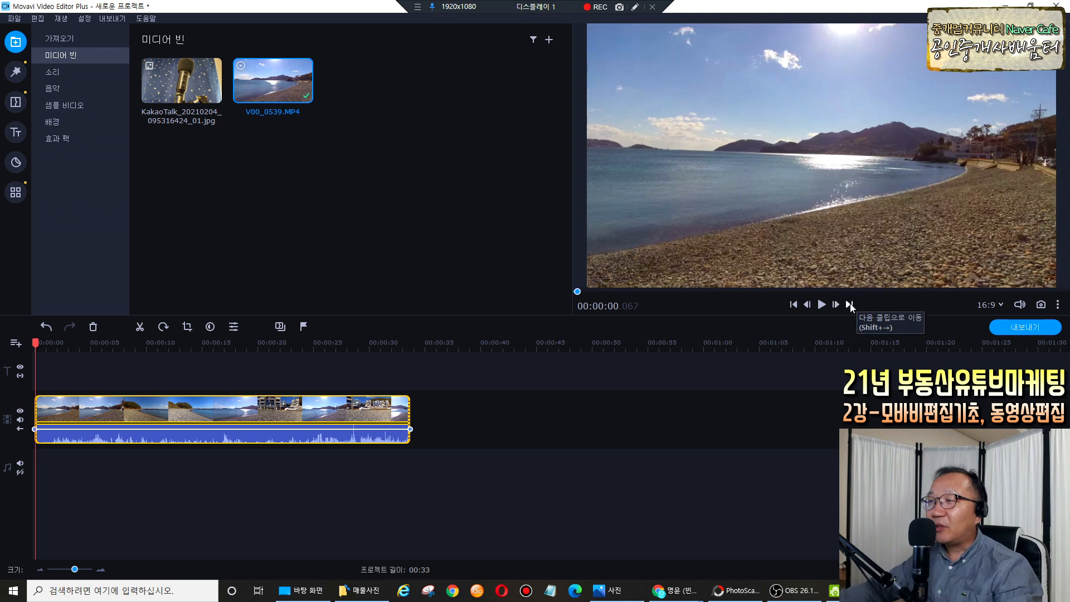
pyautogui.click(850, 305)
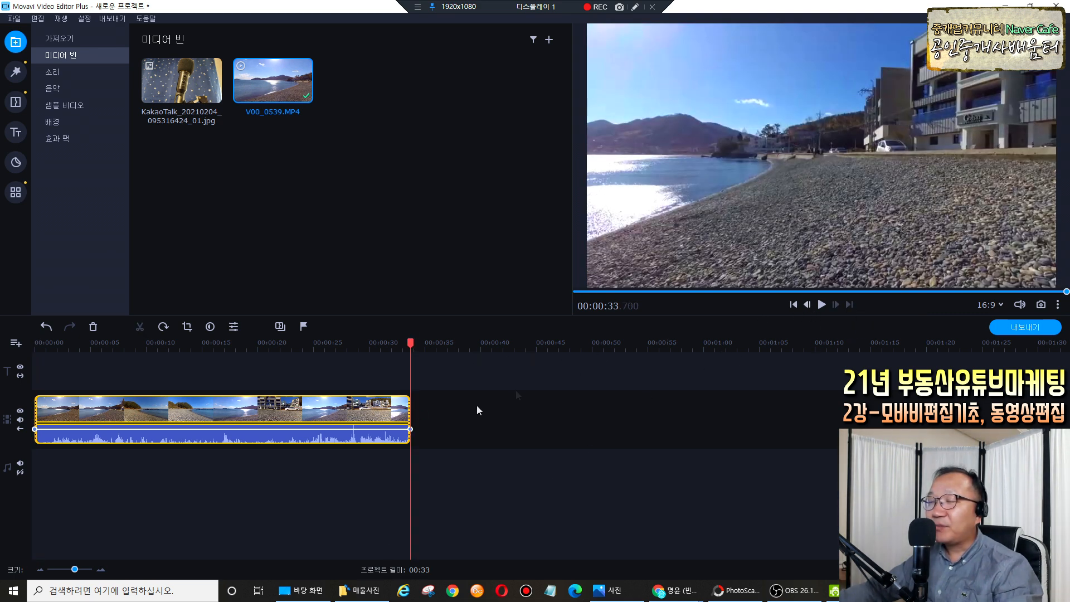
pyautogui.moveTo(410, 343); pyautogui.dragTo(34, 349)
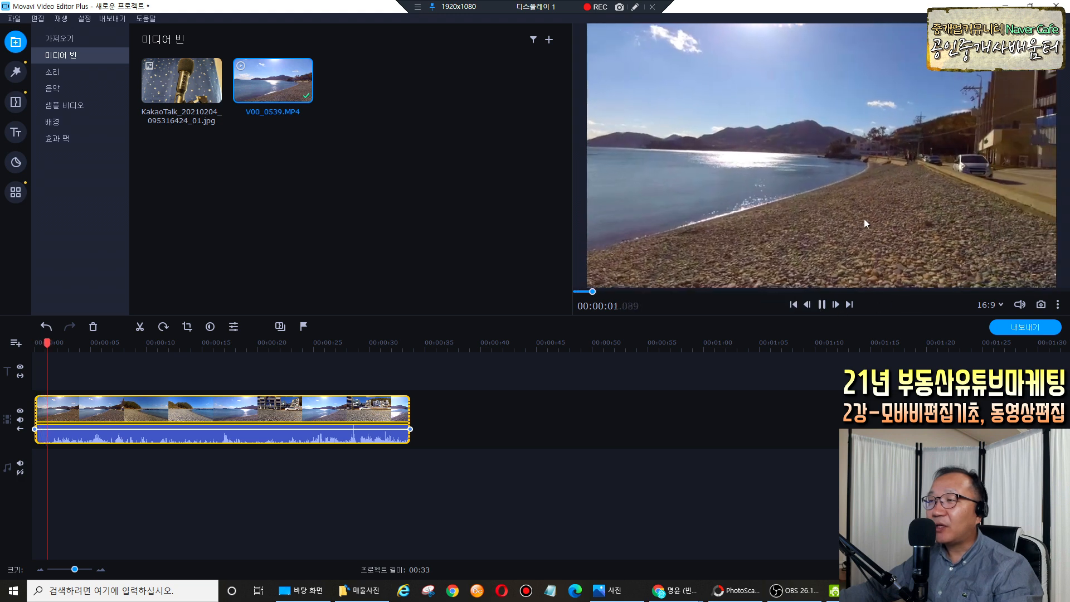
pyautogui.click(822, 305)
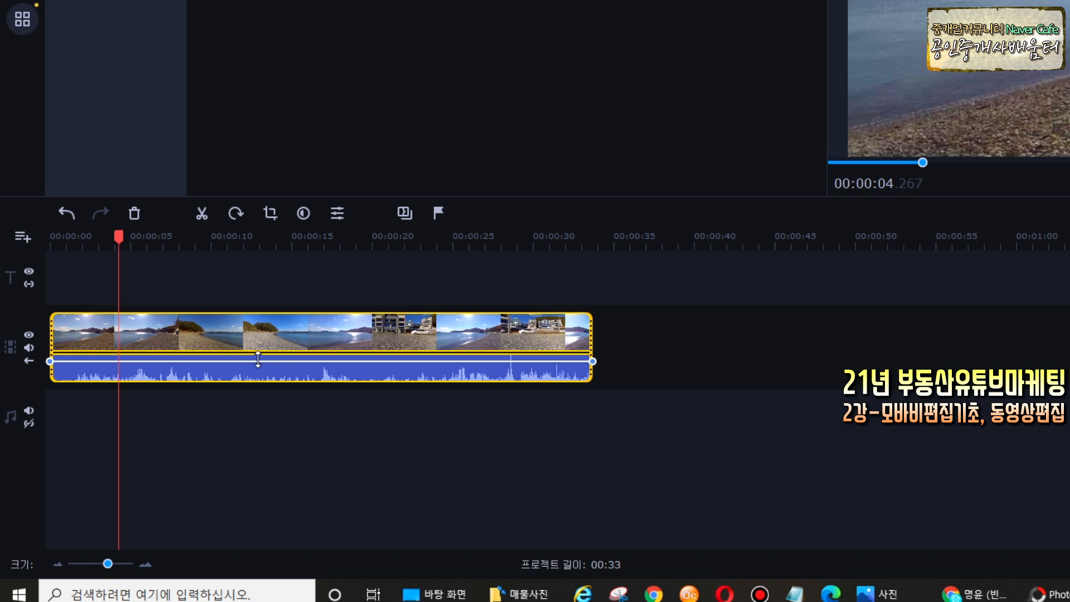
# Drag the beach clip's volume line down to 33%, deselect it, and play to check.
pyautogui.moveTo(251, 364); pyautogui.dragTo(263, 370)
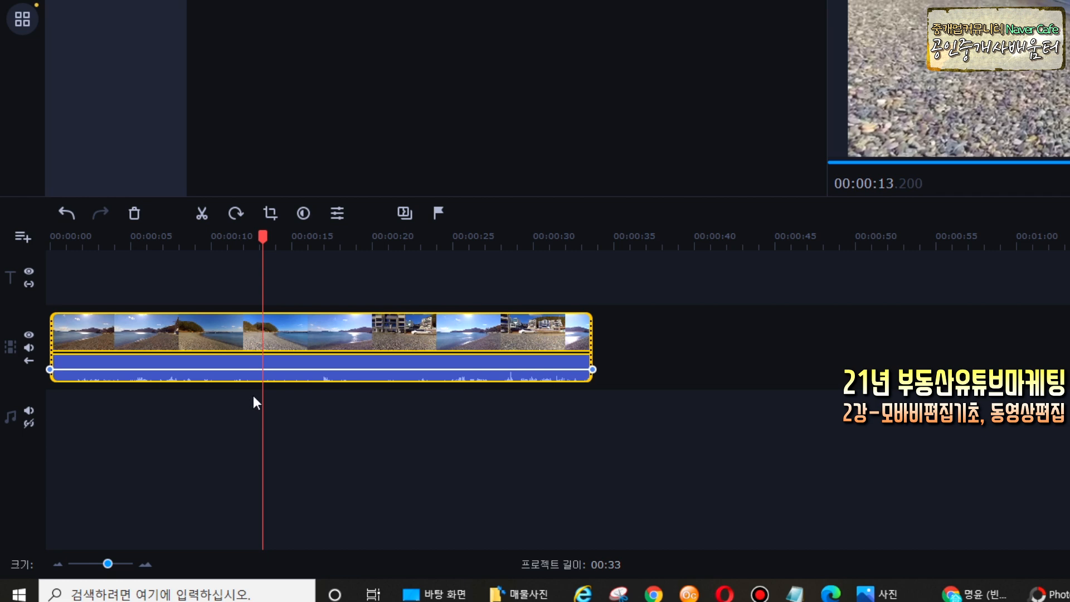
pyautogui.click(256, 395)
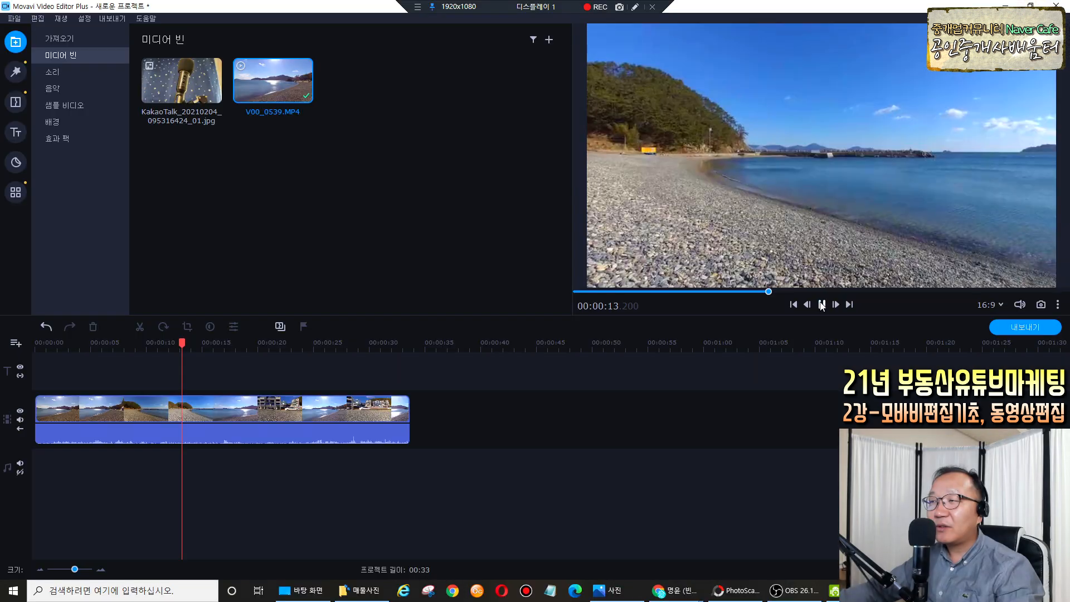
pyautogui.click(822, 304)
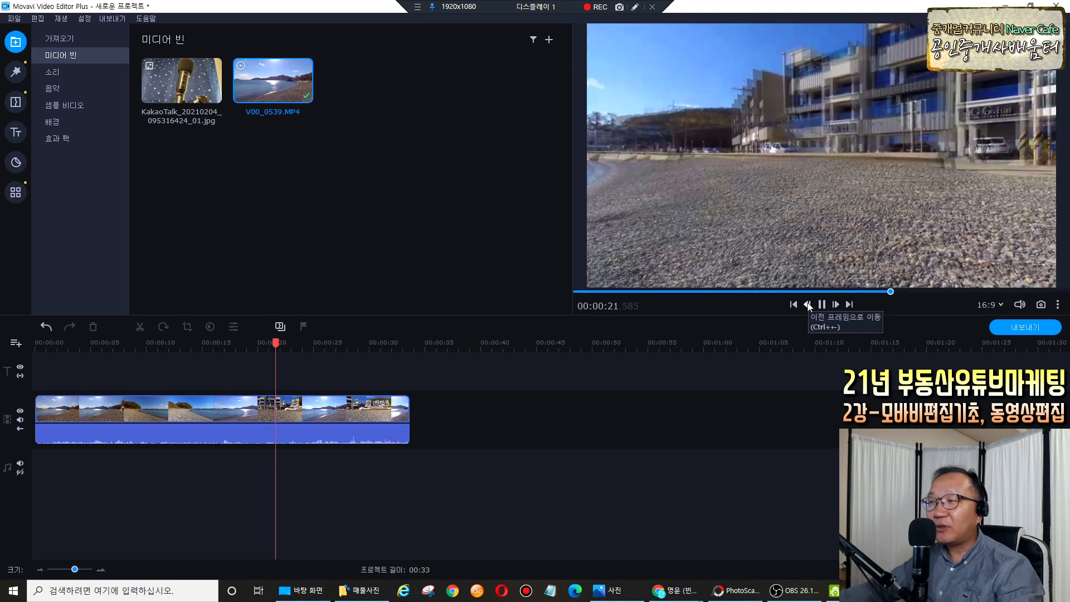
# Add volume keyframes on the clip's audio, pulling one down to about 37%, then scrub to review.
pyautogui.press('space')
pyautogui.click(218, 435)
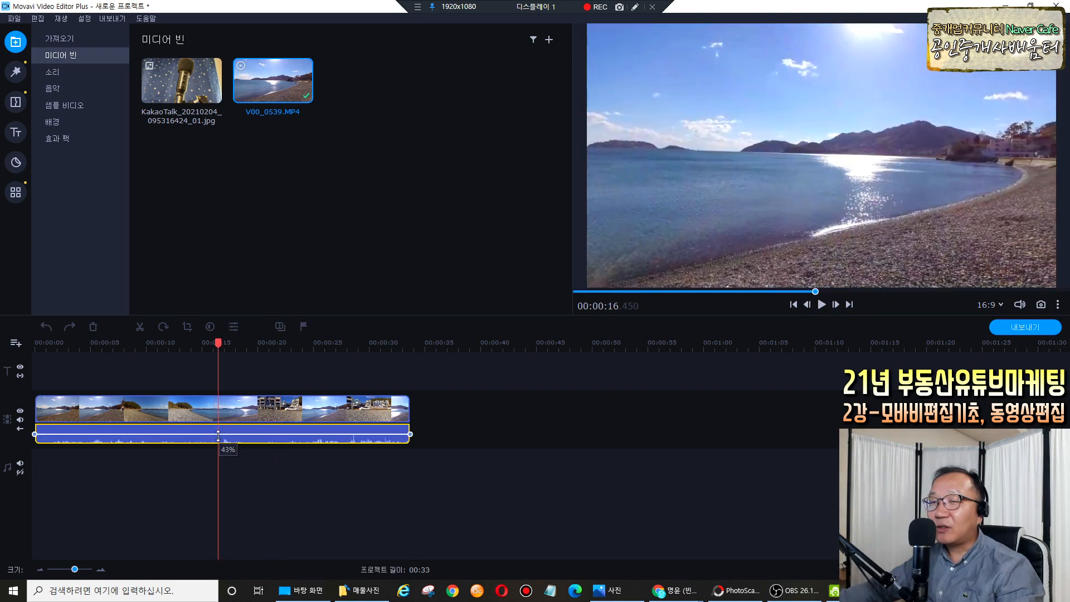
pyautogui.click(219, 434)
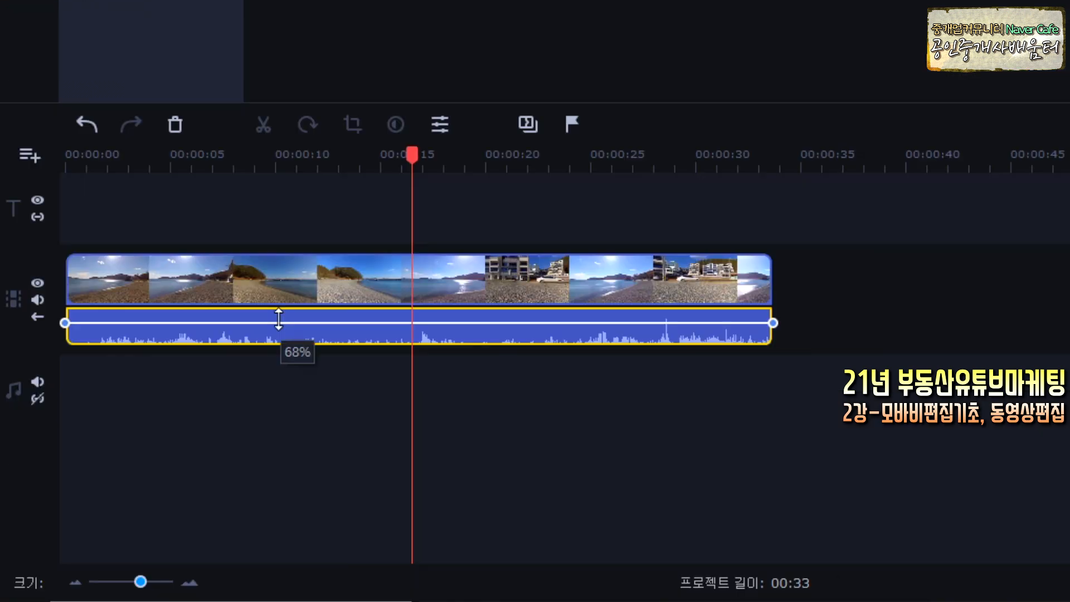
pyautogui.click(147, 431)
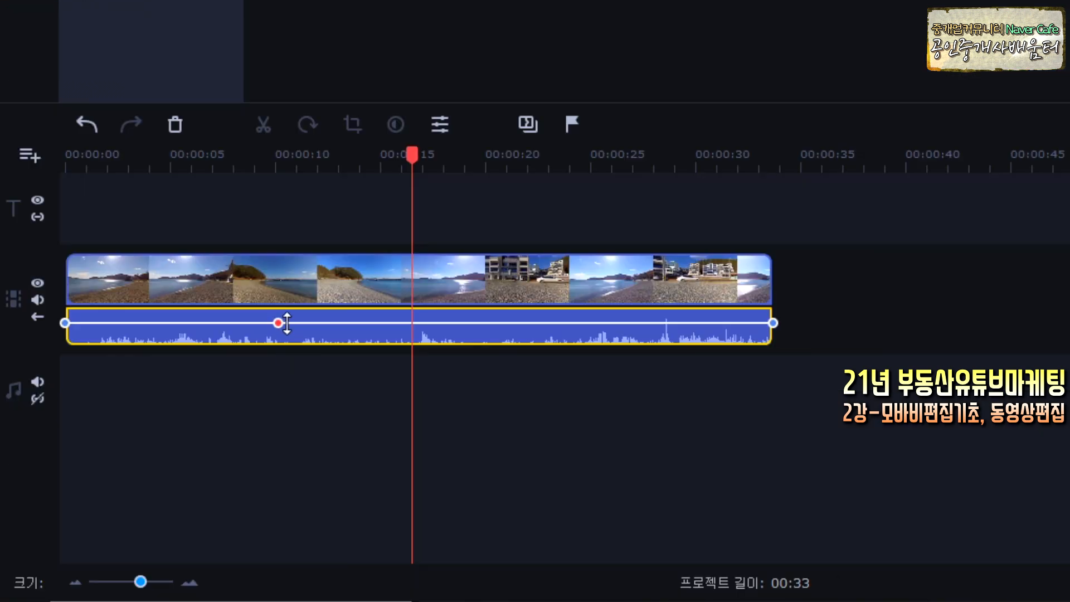
pyautogui.click(337, 318)
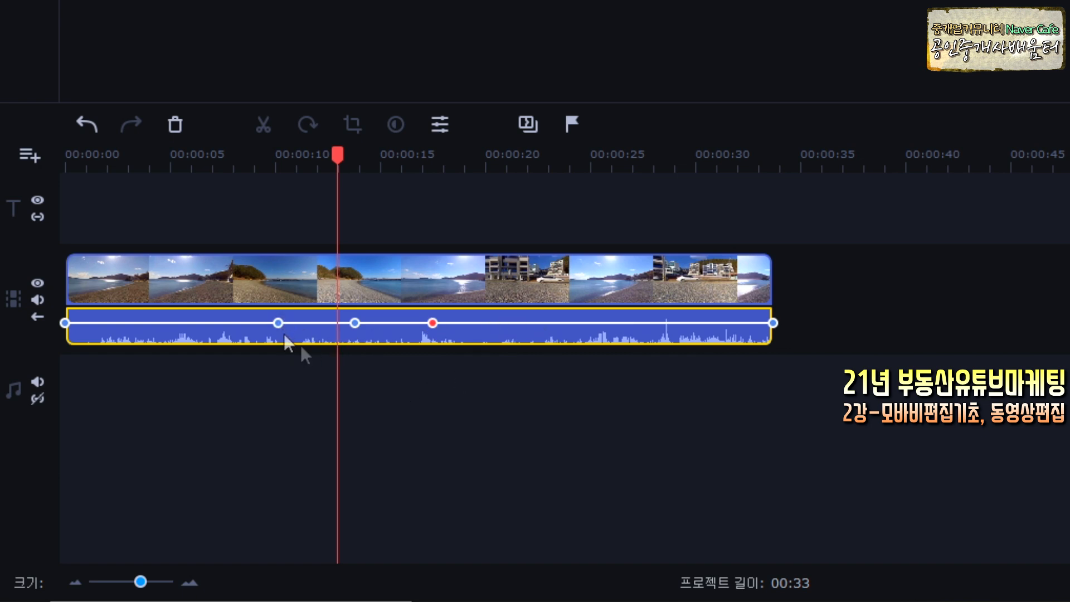
pyautogui.moveTo(281, 324); pyautogui.dragTo(181, 341)
pyautogui.moveTo(181, 154); pyautogui.dragTo(65, 155)
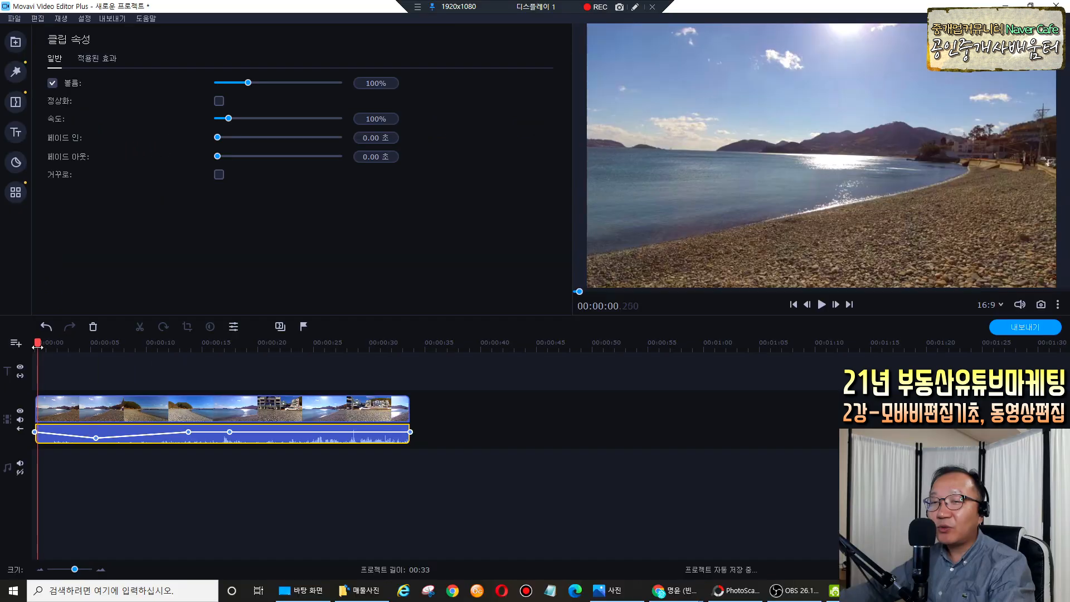
pyautogui.moveTo(37, 346)
pyautogui.mouseDown()
pyautogui.moveTo(157, 350)
pyautogui.moveTo(38, 355)
pyautogui.mouseUp()
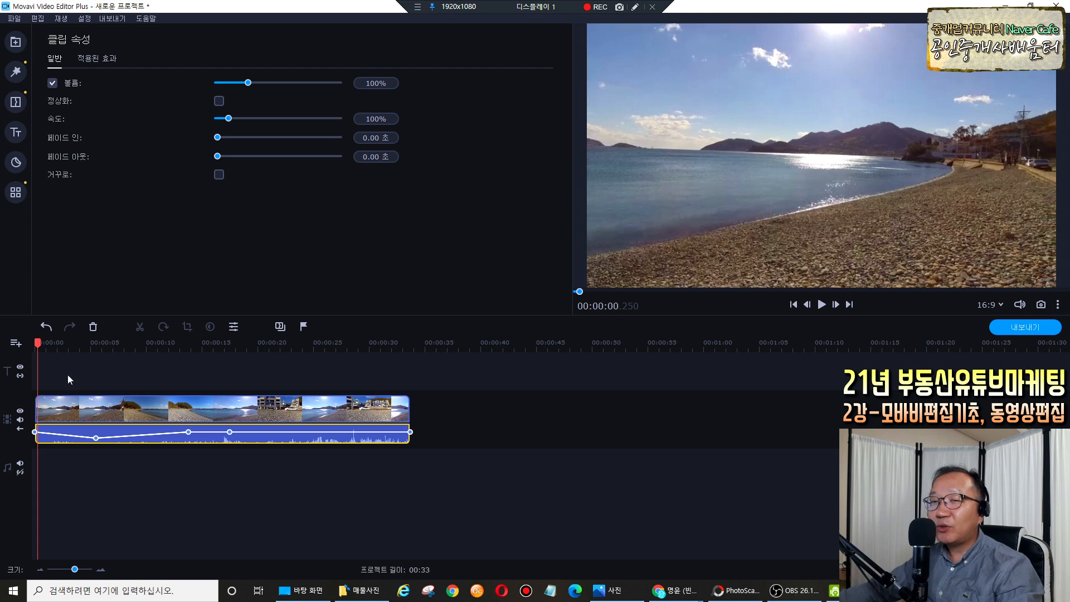
pyautogui.press('space')
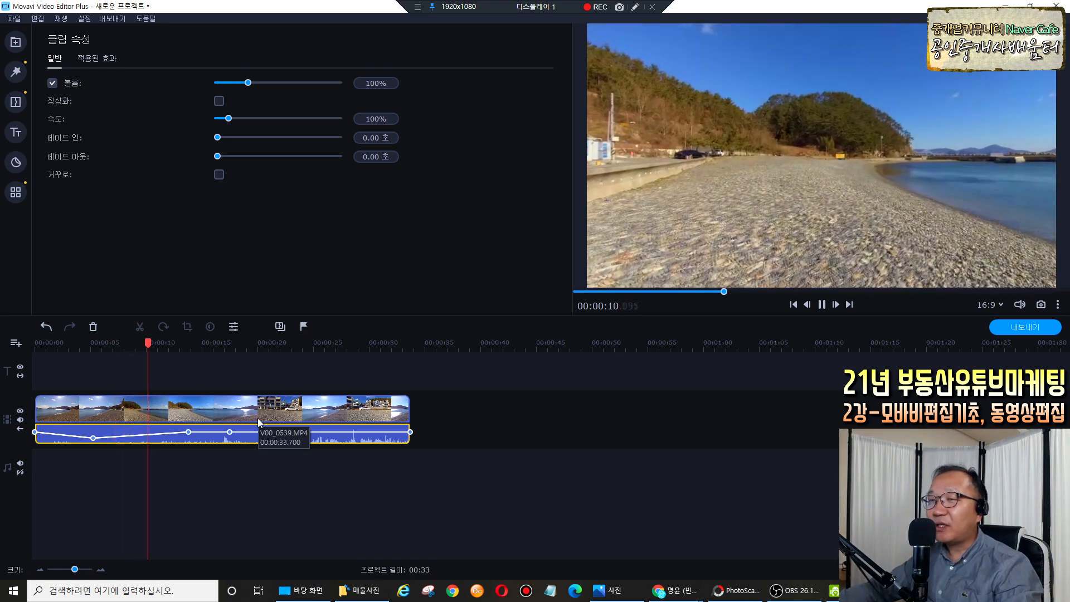
pyautogui.press('space')
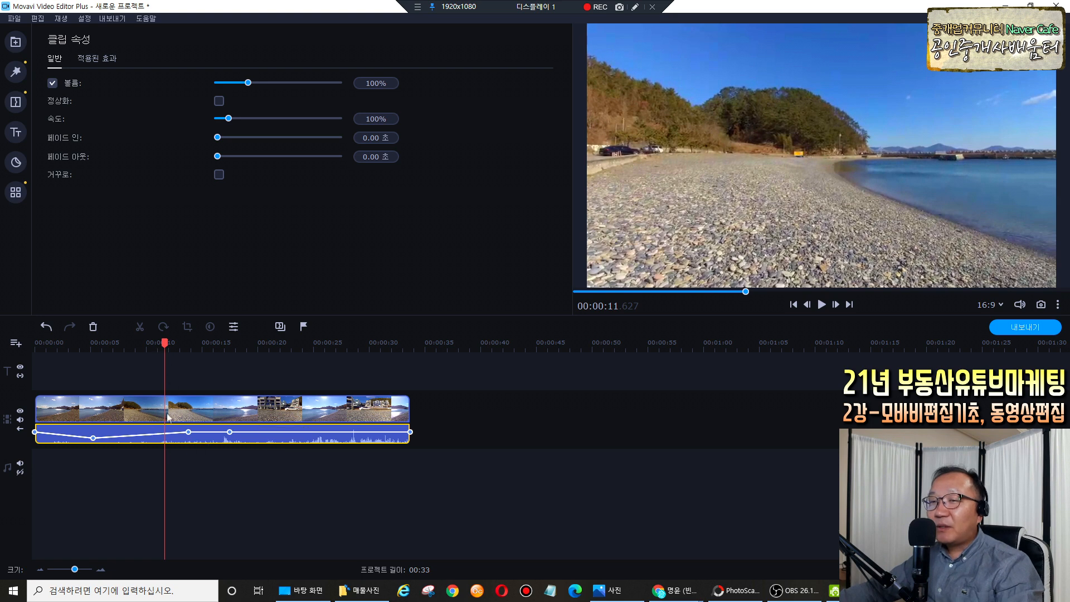
pyautogui.click(635, 7)
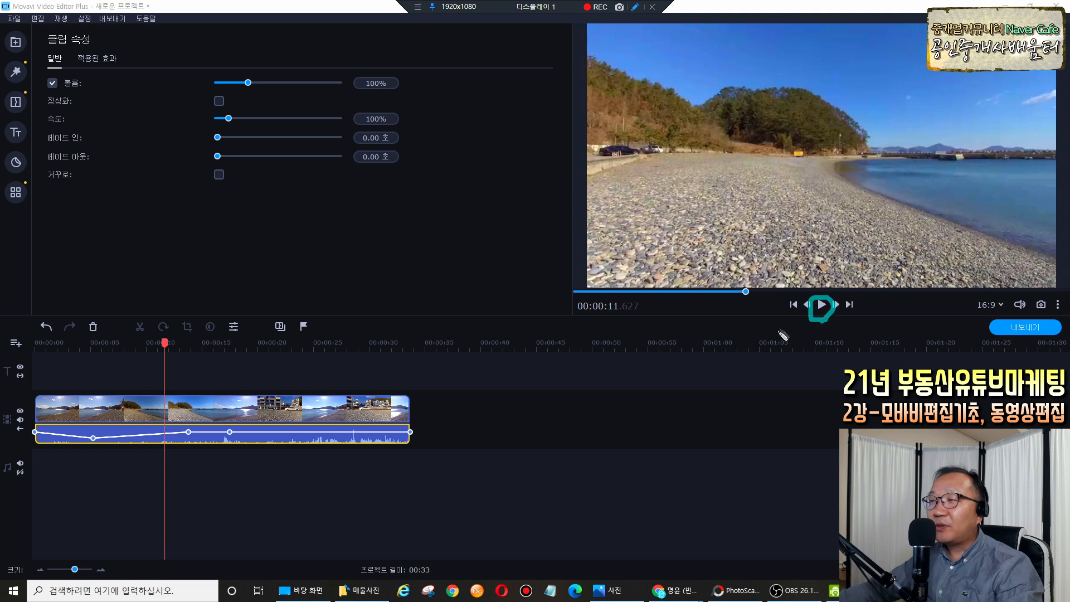
pyautogui.moveTo(797, 324); pyautogui.dragTo(802, 321)
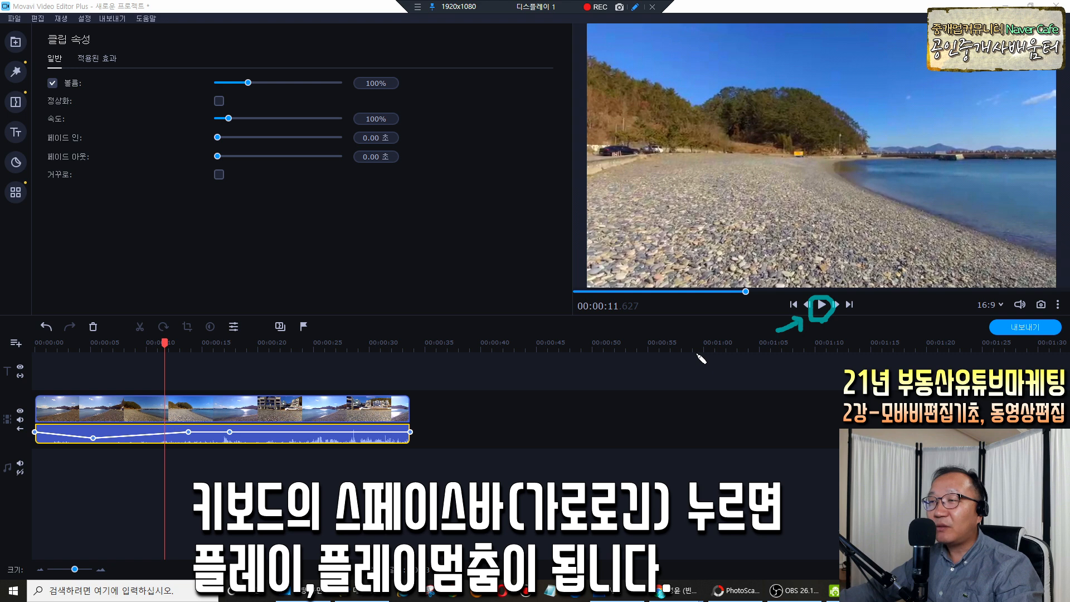
pyautogui.click(195, 462)
pyautogui.press('space')
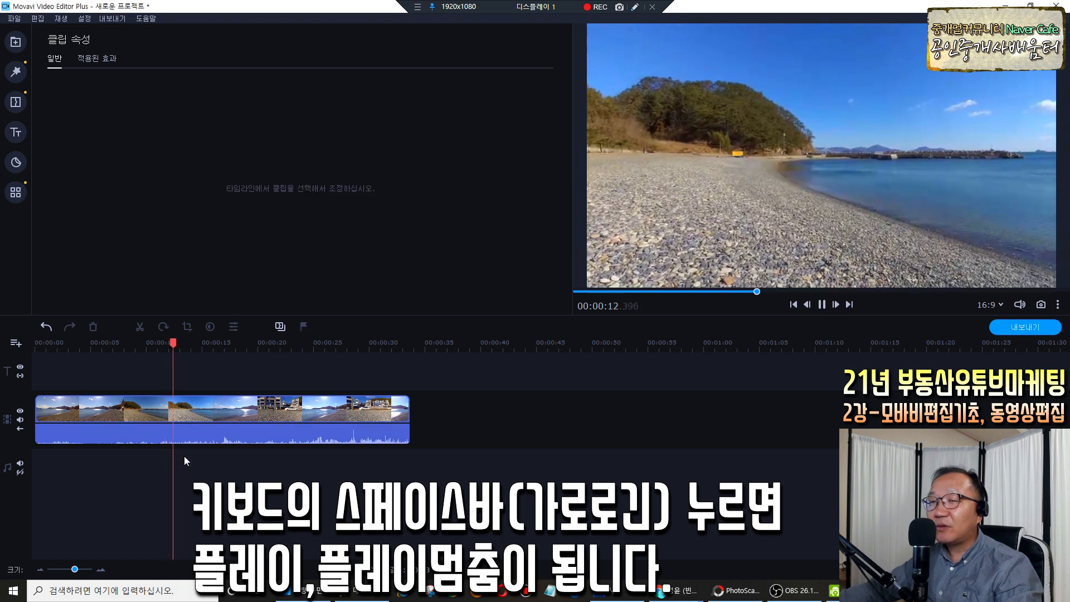
pyautogui.press('space')
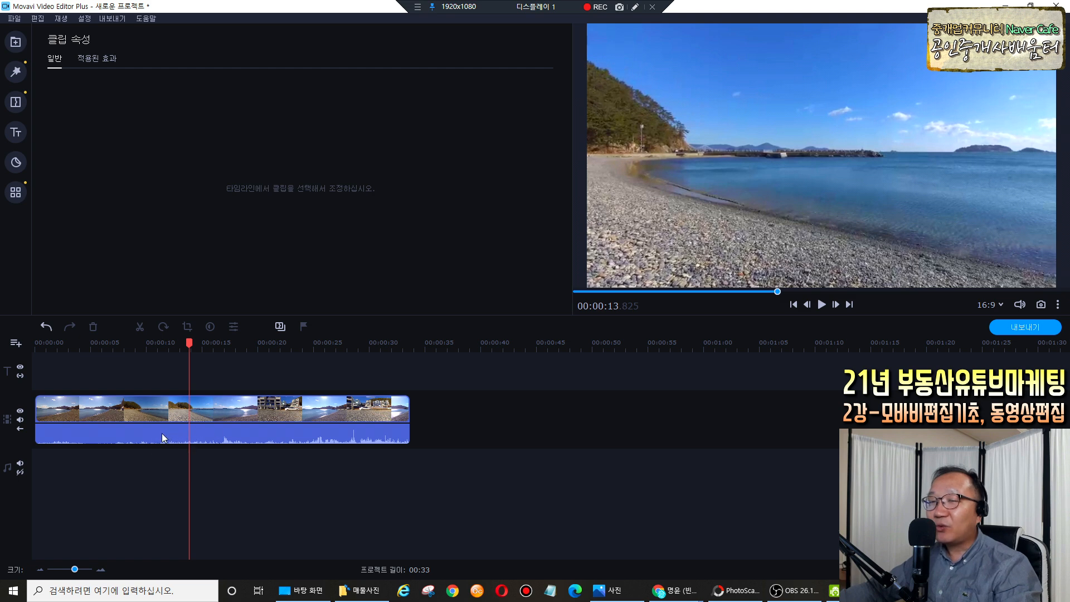
# Remove the three extra volume points and raise both ends of the volume line to 100%.
pyautogui.click(162, 432)
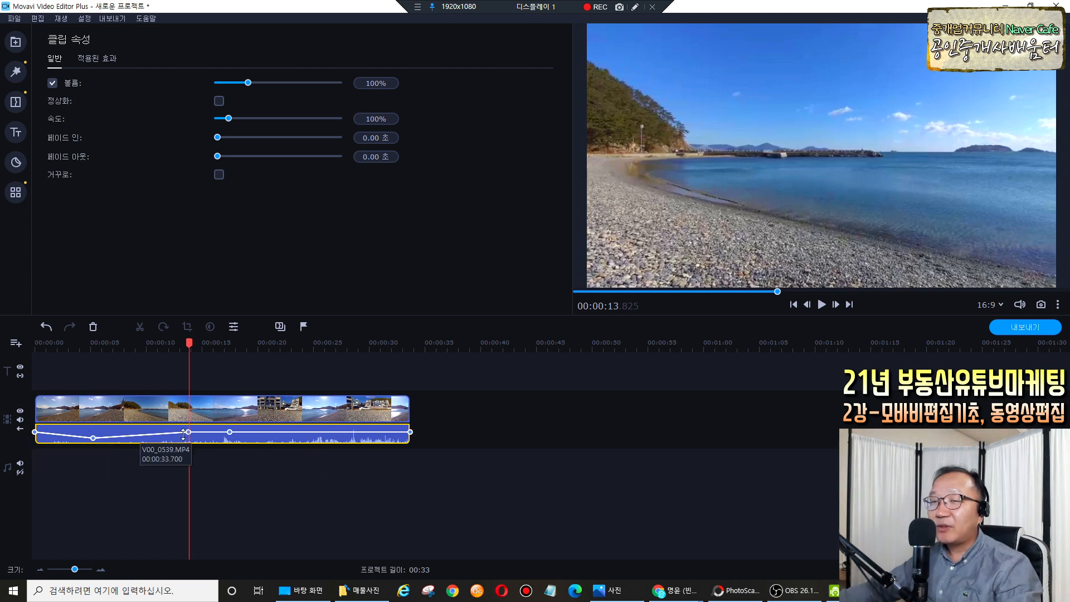
pyautogui.moveTo(230, 433)
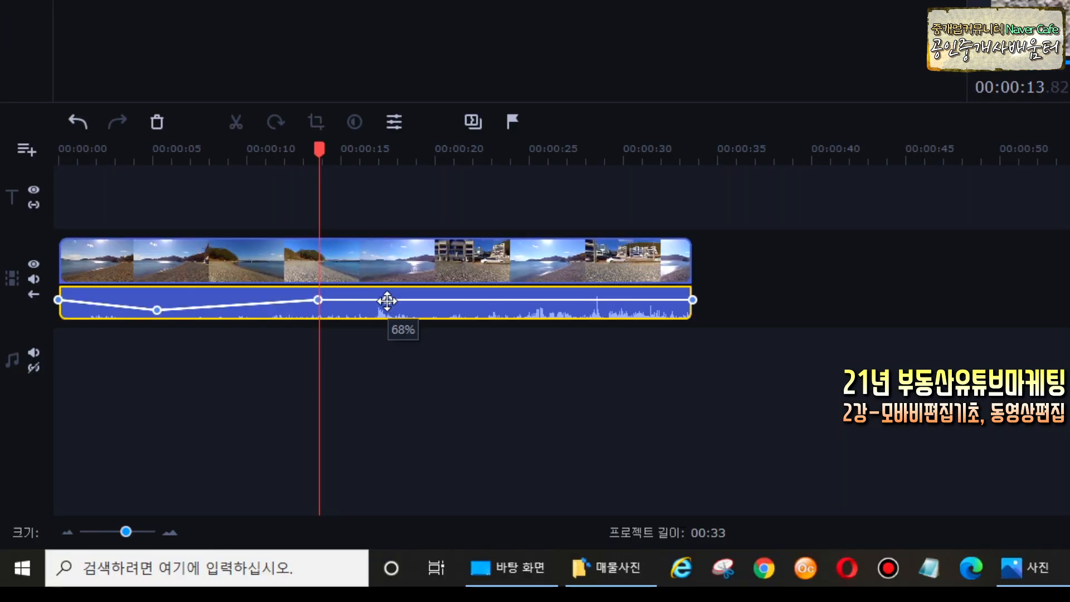
pyautogui.click(386, 301)
pyautogui.rightClick(387, 300)
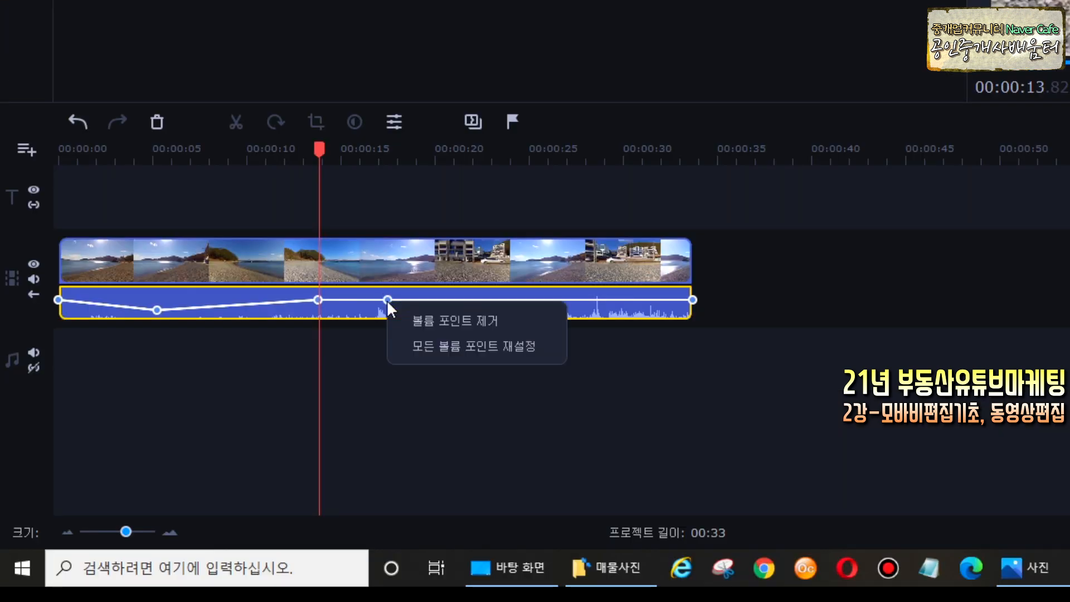
pyautogui.click(412, 320)
pyautogui.rightClick(317, 301)
pyautogui.click(331, 323)
pyautogui.rightClick(159, 309)
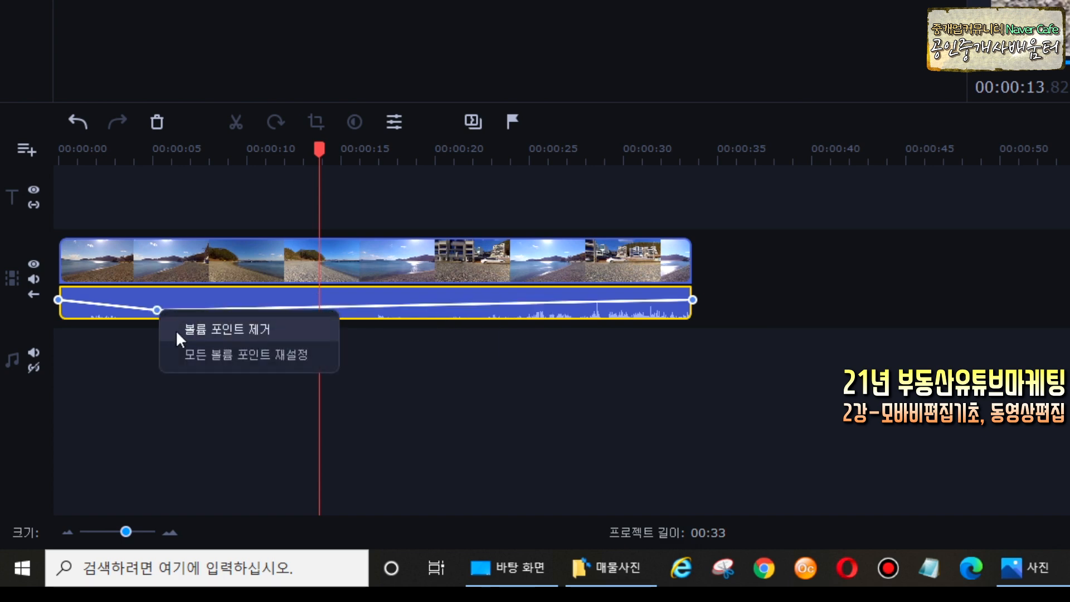
pyautogui.click(176, 330)
pyautogui.moveTo(58, 300)
pyautogui.mouseDown()
pyautogui.moveTo(60, 315)
pyautogui.moveTo(59, 294)
pyautogui.mouseUp()
pyautogui.moveTo(692, 299); pyautogui.dragTo(693, 294)
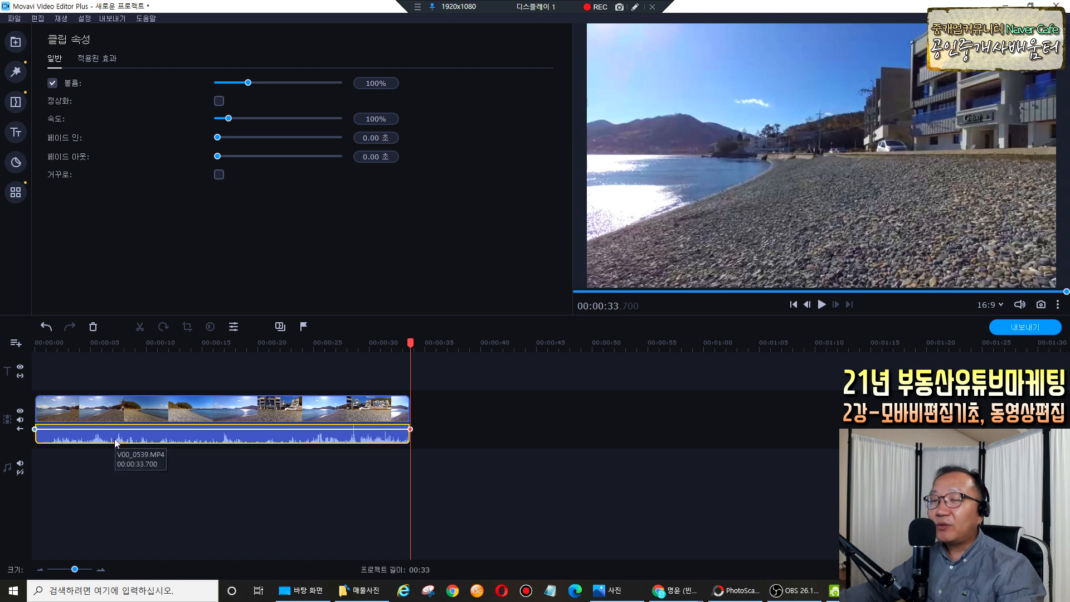
# Drag the beach clip's audio volume down to 0% and play back to check the silence.
pyautogui.click(135, 420)
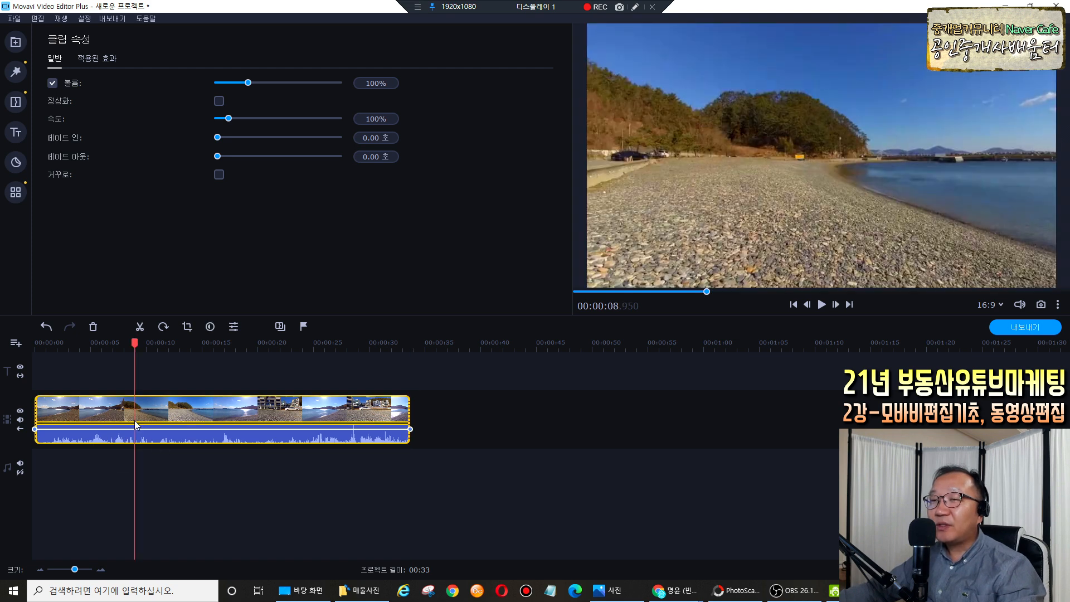
pyautogui.click(135, 440)
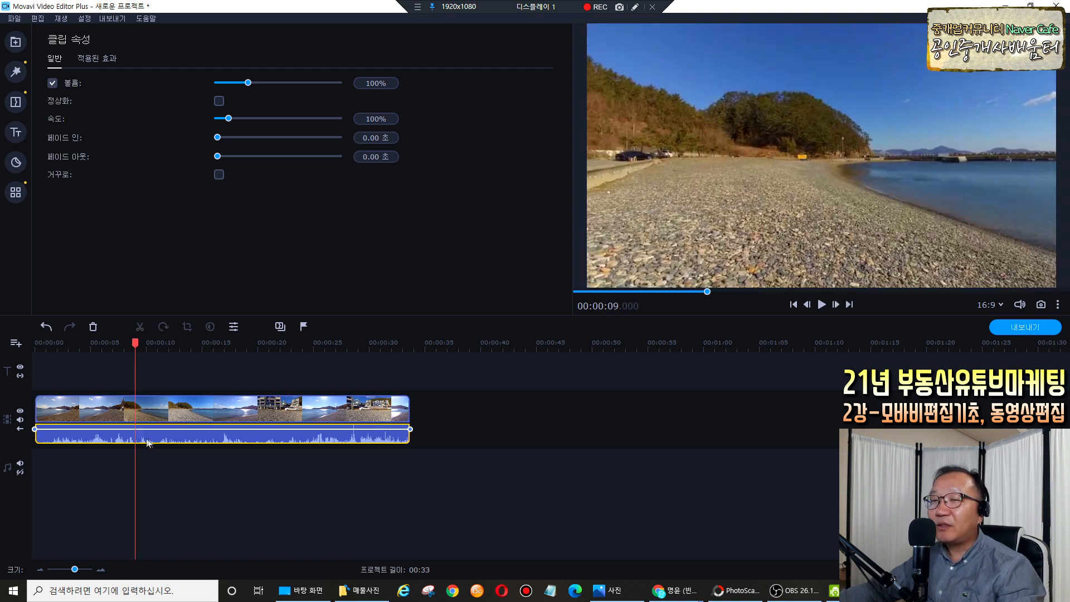
pyautogui.moveTo(171, 429); pyautogui.dragTo(173, 444)
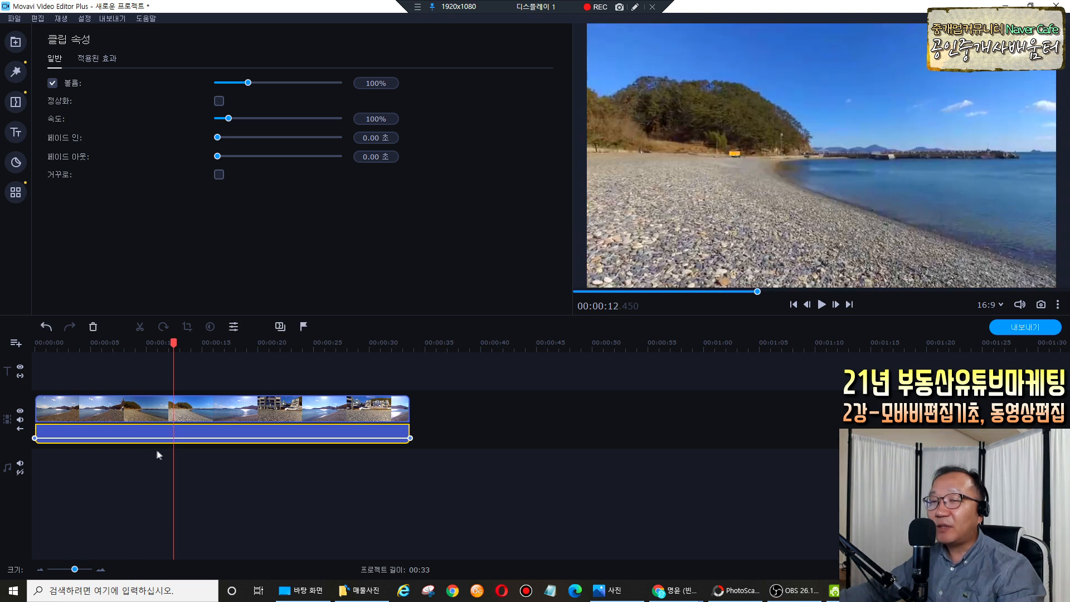
pyautogui.click(175, 454)
pyautogui.click(175, 416)
pyautogui.press('space')
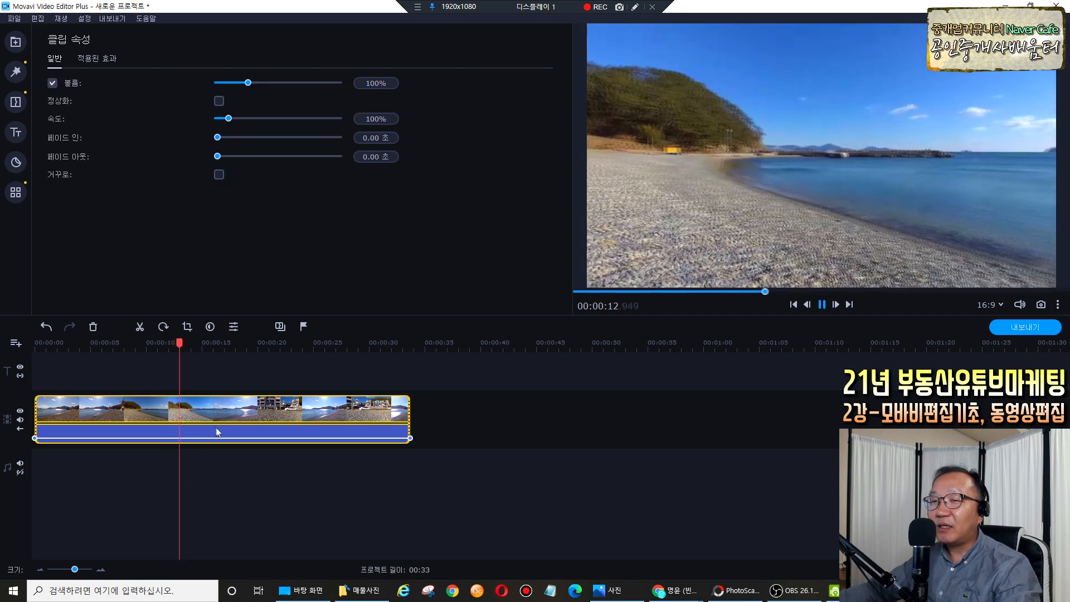
pyautogui.press('space')
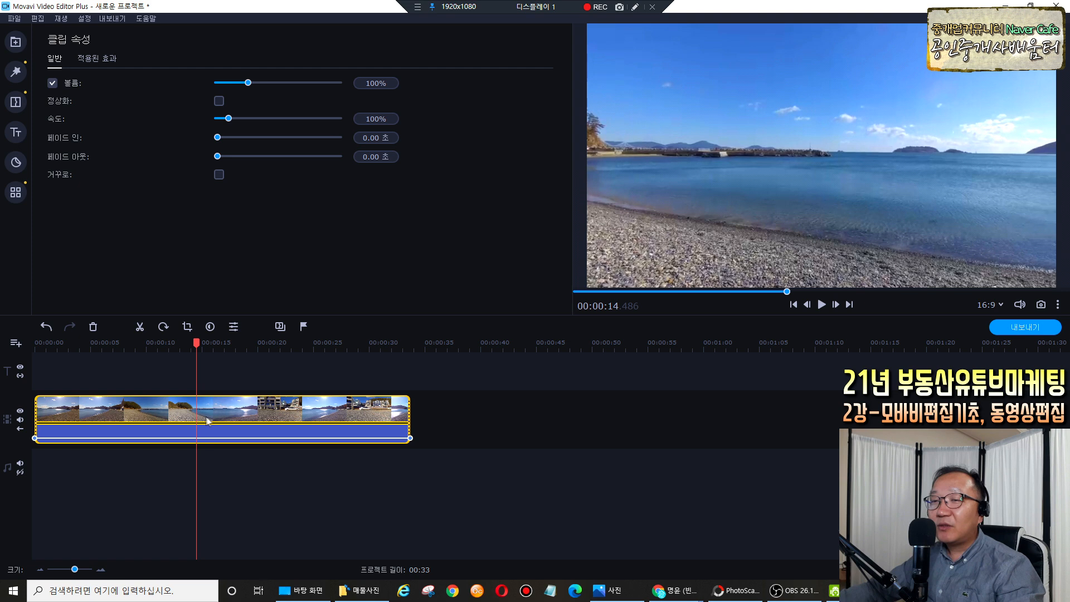
# Move the playhead to about 14.8 seconds and bring up the beach clip's context menu.
pyautogui.click(171, 418)
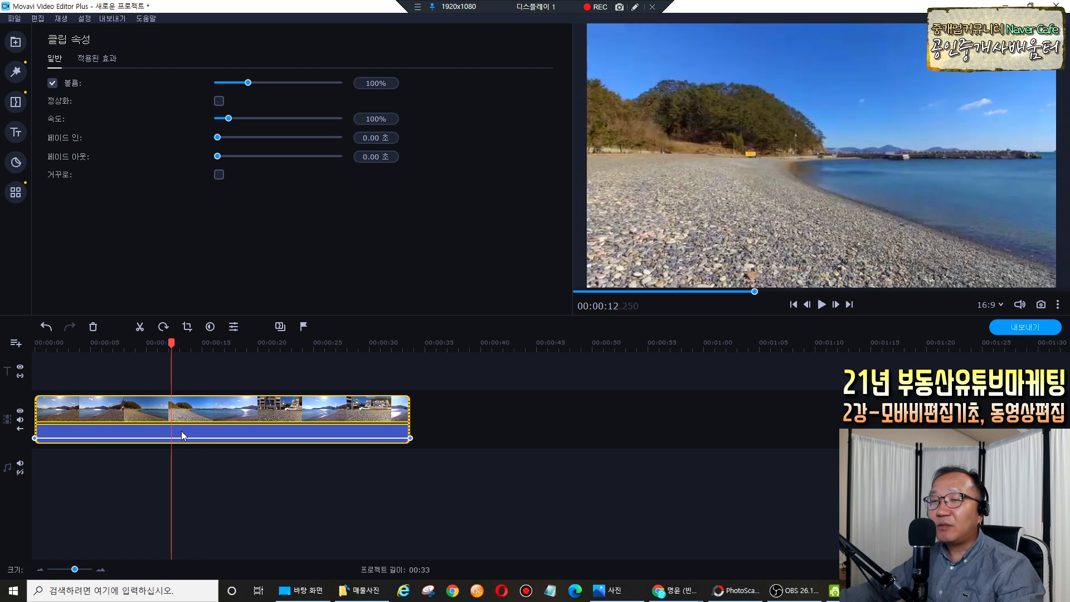
pyautogui.click(181, 437)
pyautogui.click(188, 438)
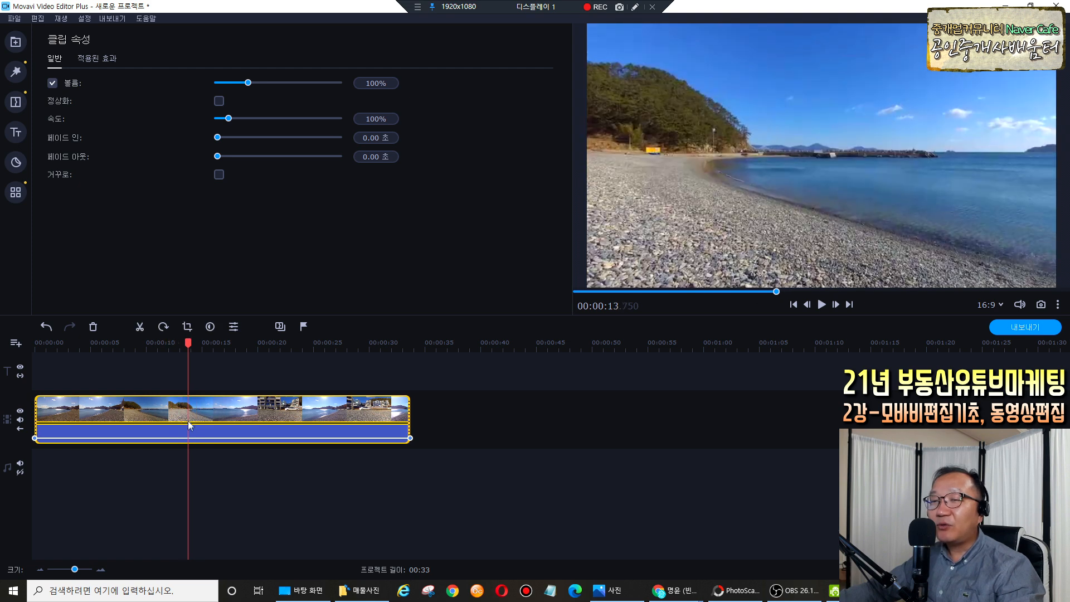
pyautogui.click(194, 437)
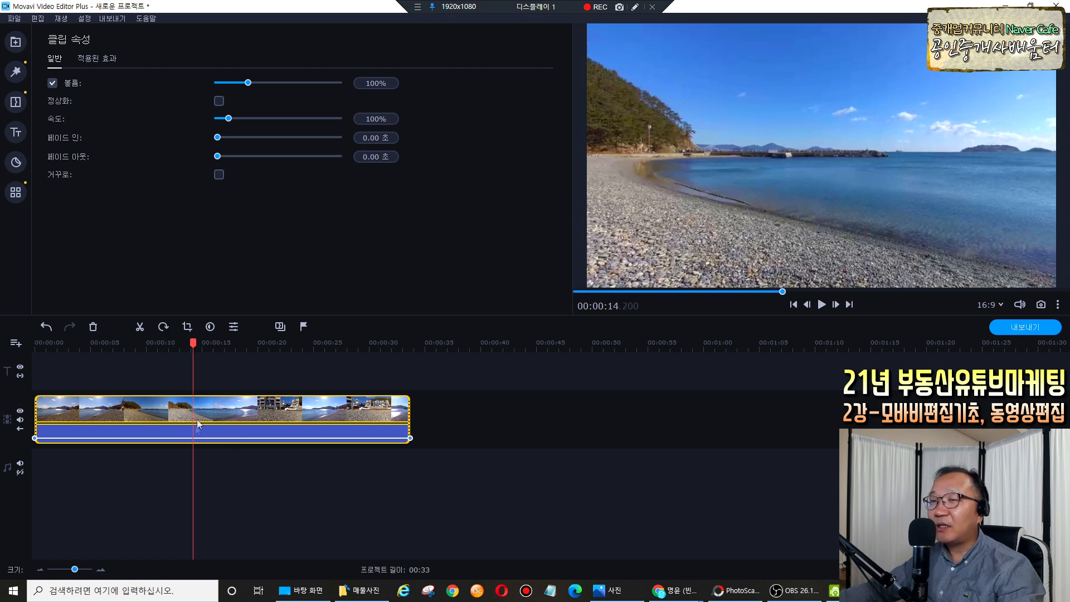
pyautogui.click(200, 434)
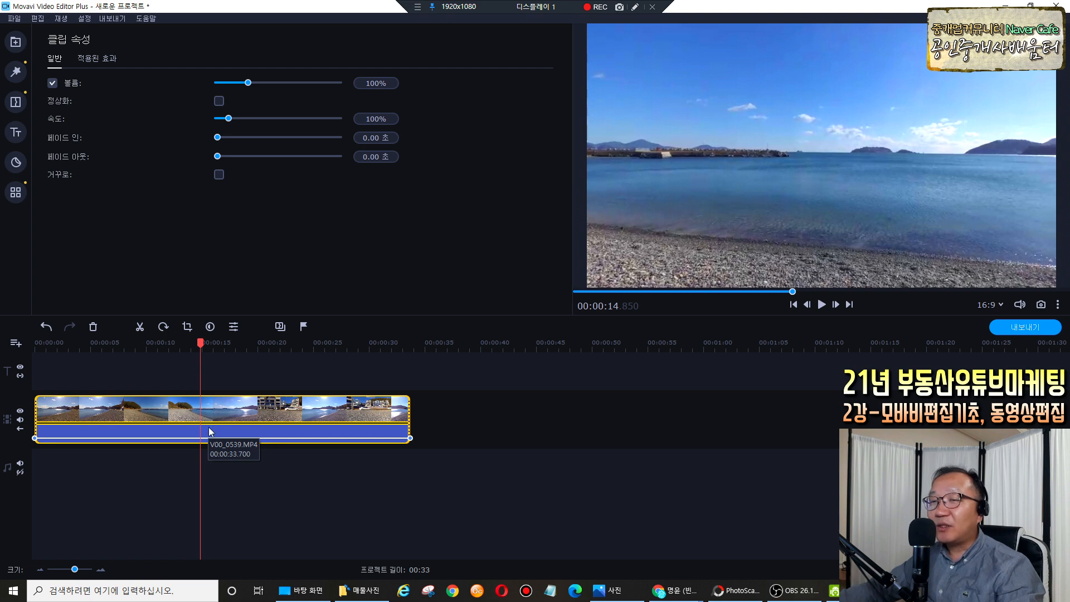
pyautogui.rightClick(214, 433)
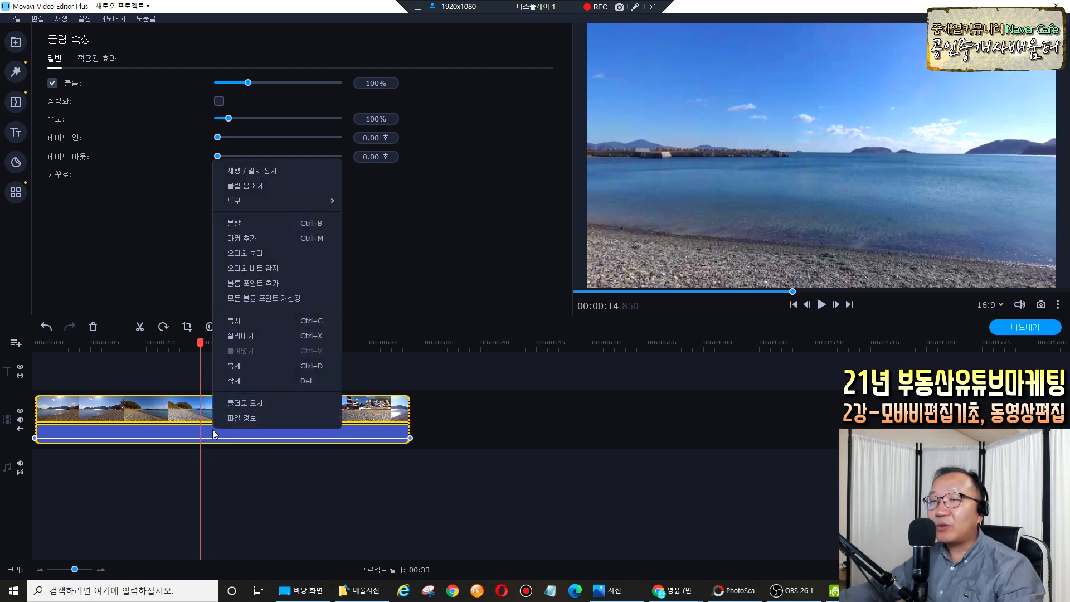
# Detach the beach clip's sound onto its own audio track and compare the two clips.
pyautogui.click(245, 253)
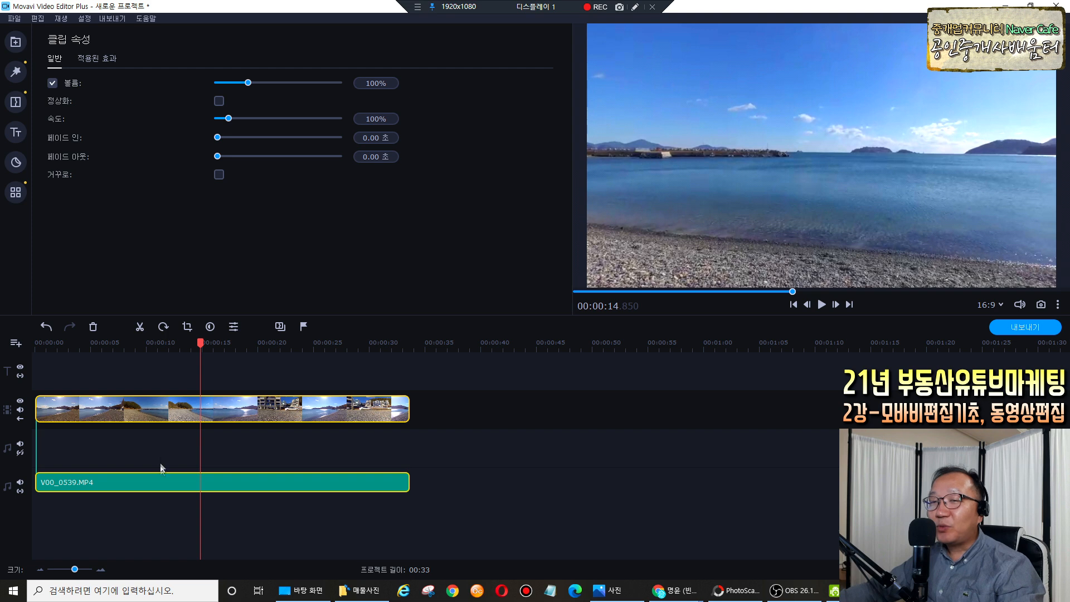
pyautogui.click(184, 414)
pyautogui.click(192, 482)
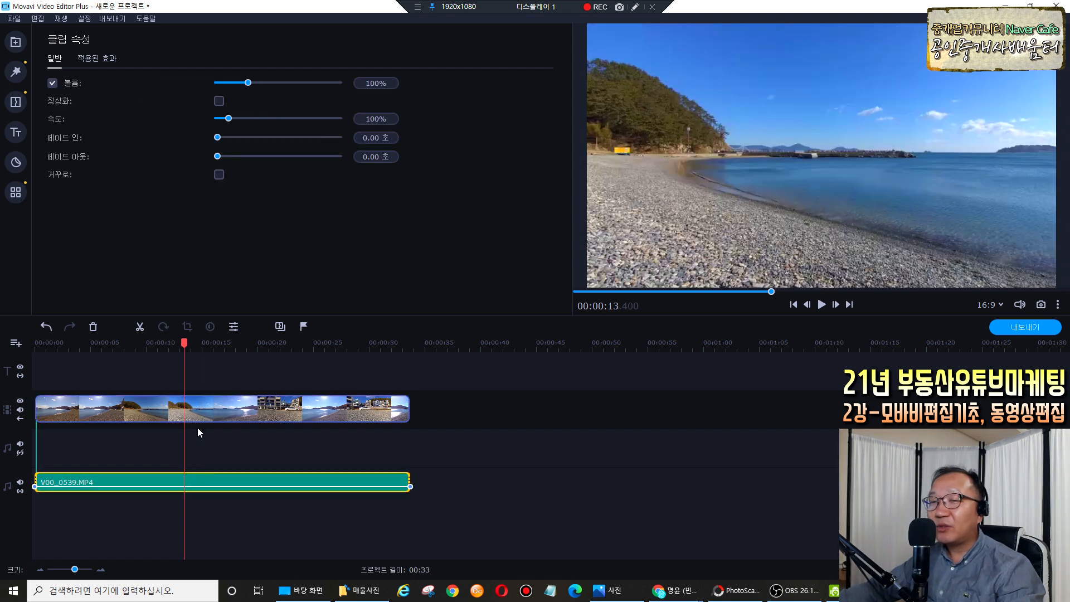
pyautogui.click(197, 426)
pyautogui.click(192, 483)
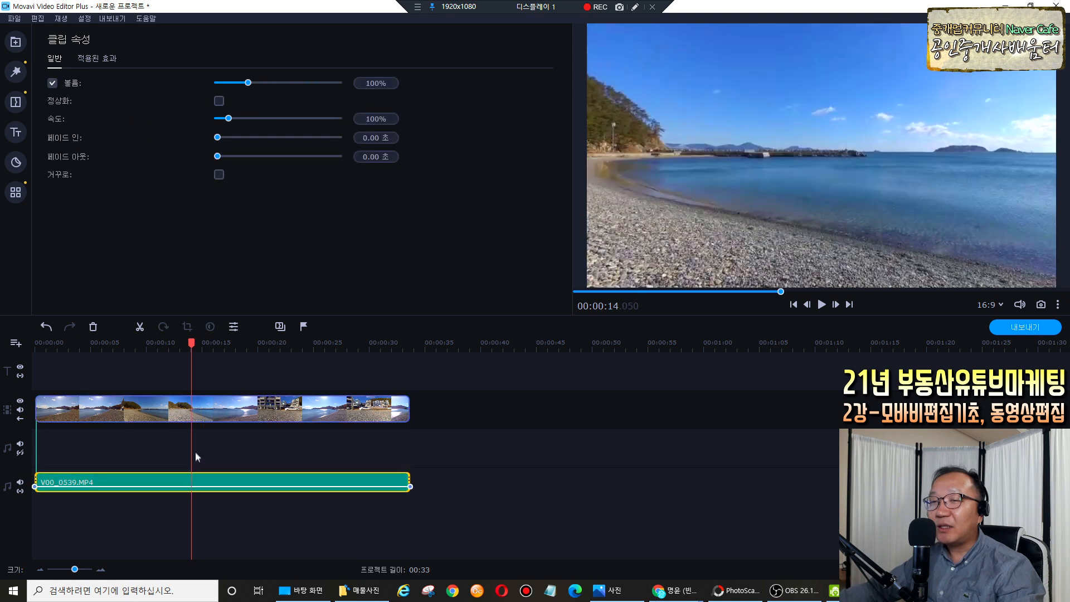
# Delete the detached V00_0539.MP4 audio clip from the timeline.
pyautogui.click(204, 412)
pyautogui.click(188, 485)
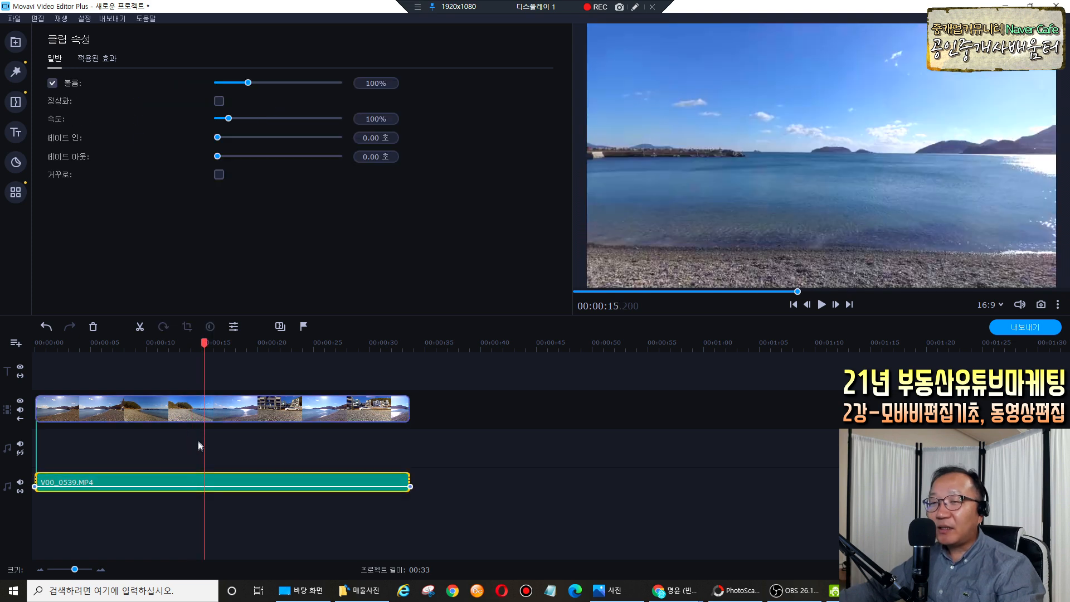
pyautogui.click(212, 414)
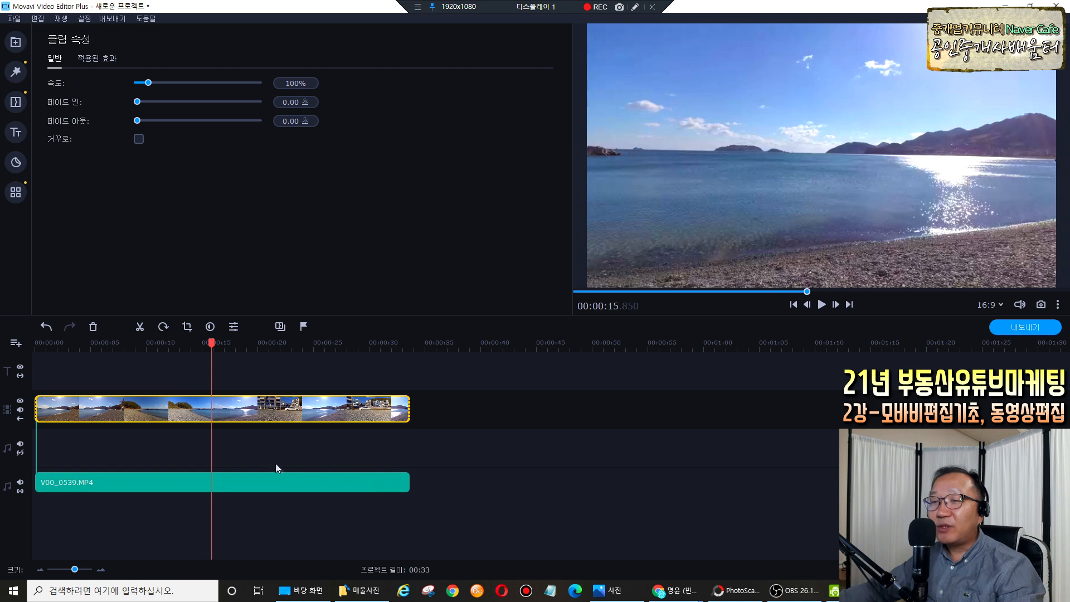
pyautogui.click(221, 483)
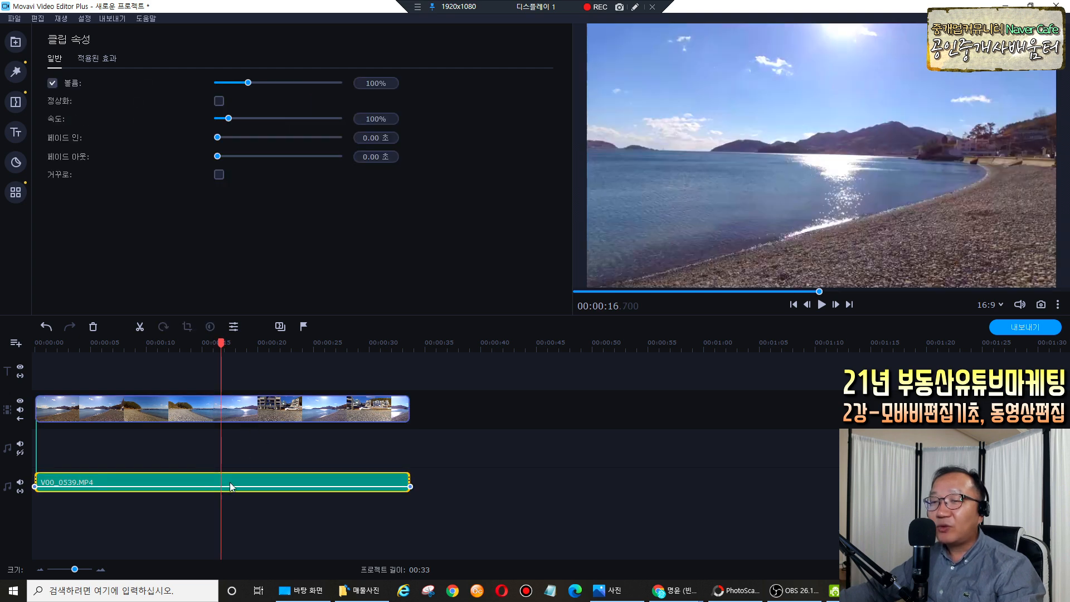
pyautogui.rightClick(234, 485)
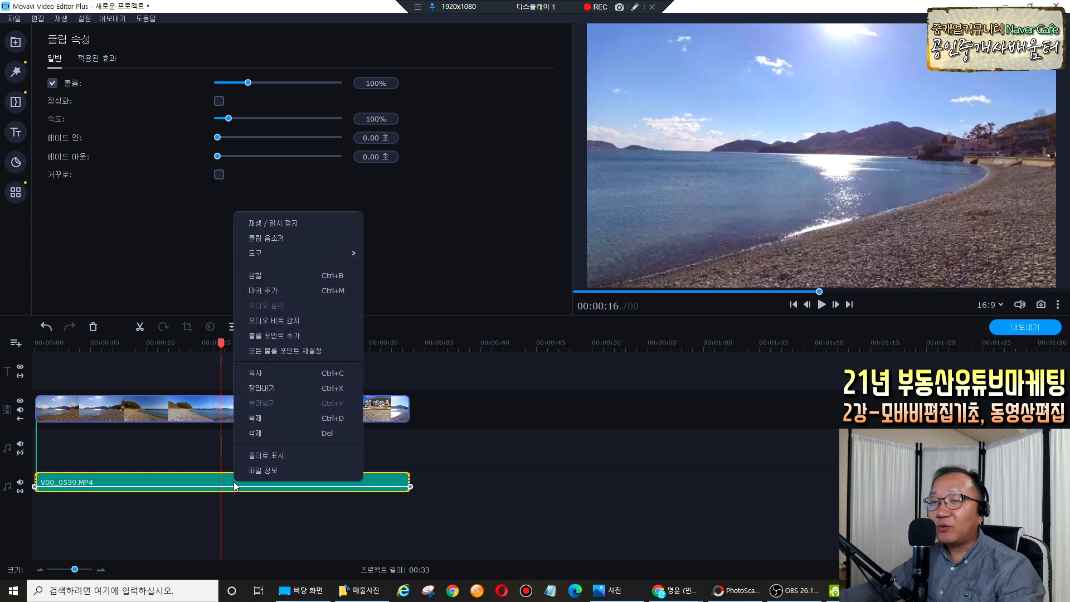
pyautogui.click(256, 434)
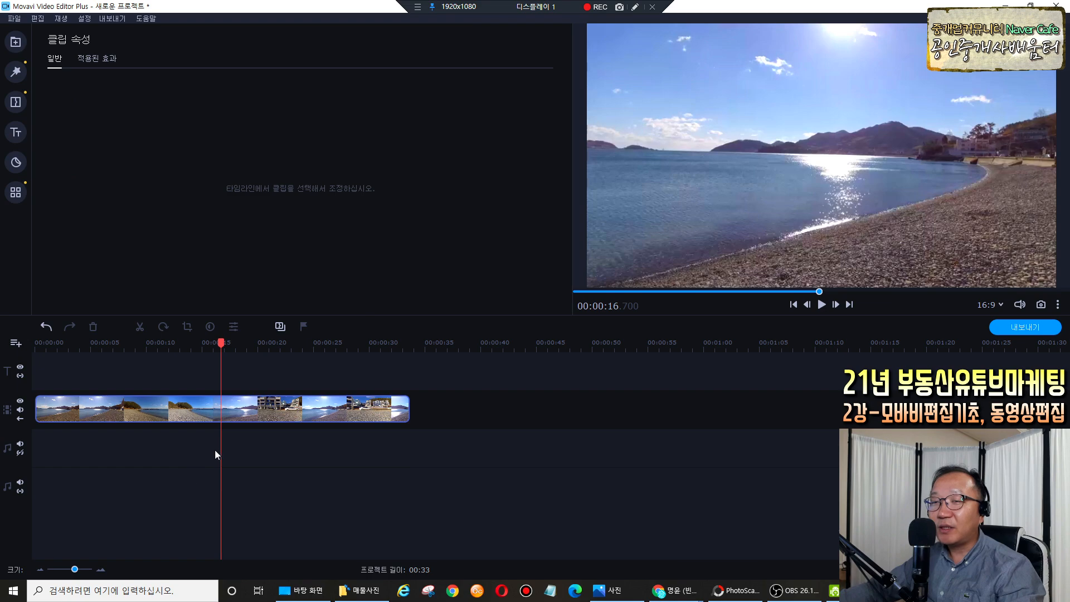
# Replay the beach clip, then draw a screen annotation and clear it.
pyautogui.click(253, 418)
pyautogui.press('space')
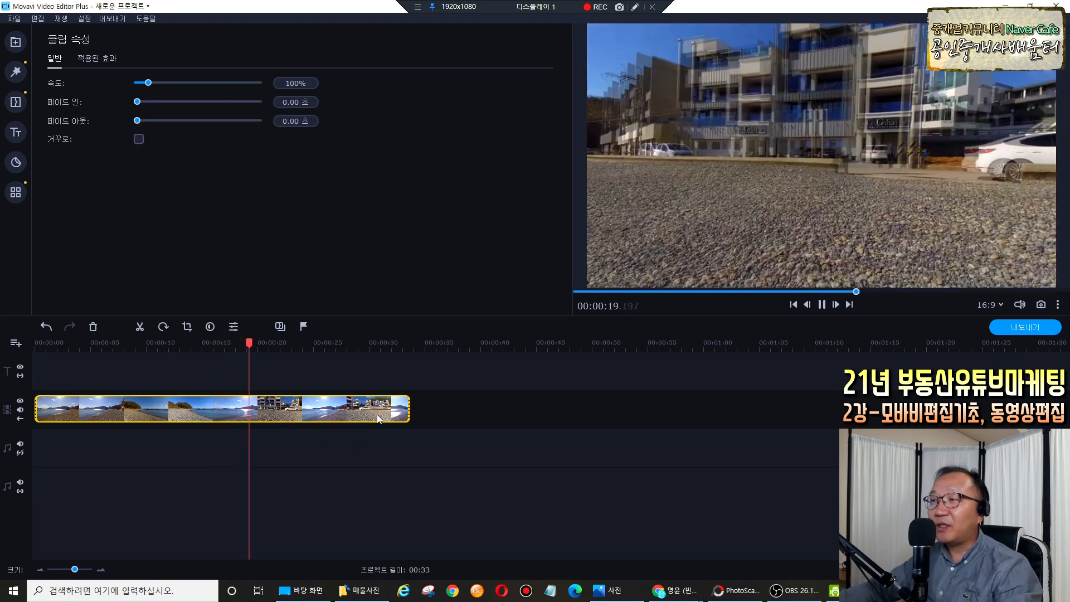
pyautogui.press('space')
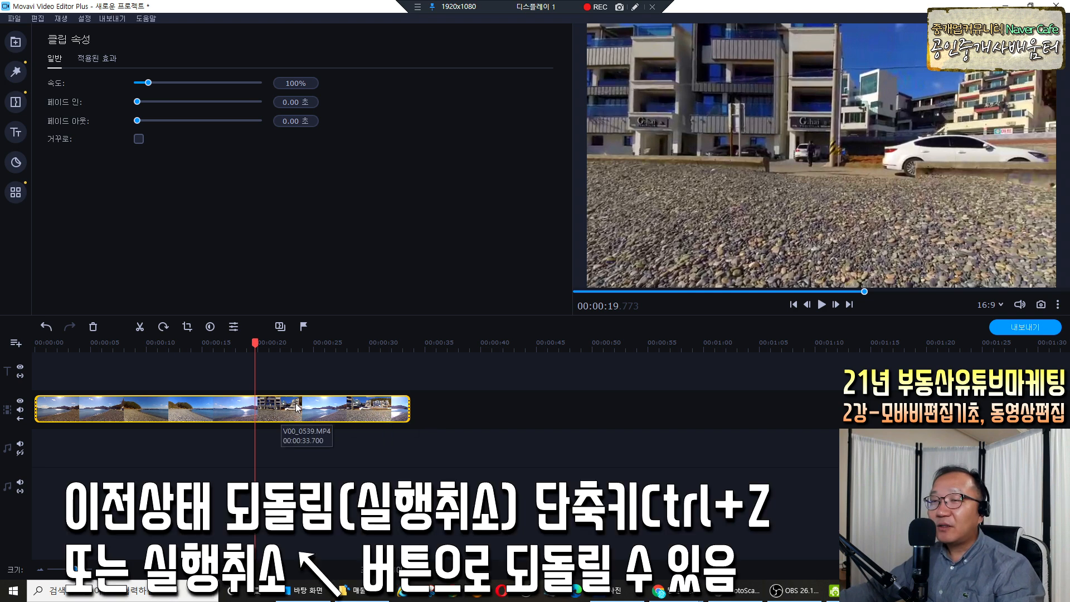
pyautogui.click(635, 8)
pyautogui.moveTo(55, 337)
pyautogui.mouseDown()
pyautogui.moveTo(44, 317)
pyautogui.moveTo(56, 341)
pyautogui.mouseUp()
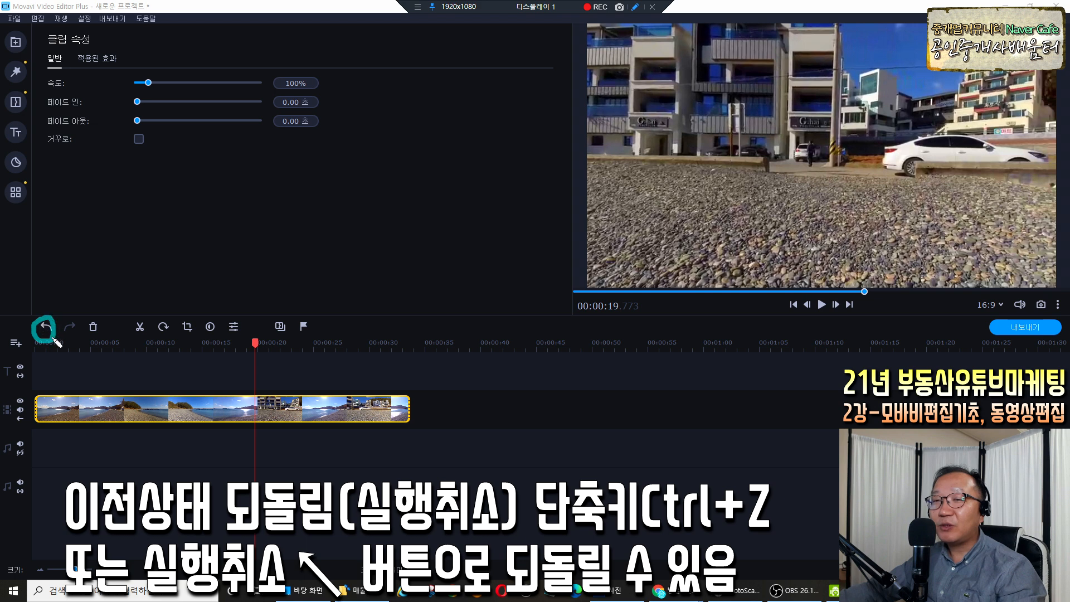
pyautogui.moveTo(72, 291); pyautogui.dragTo(63, 310)
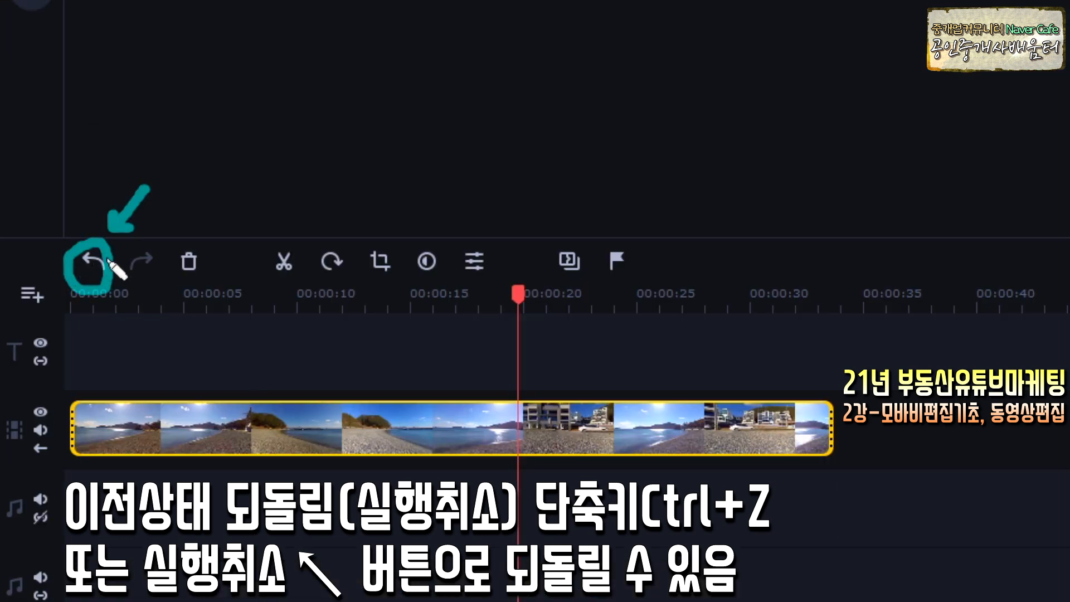
pyautogui.press('Escape')
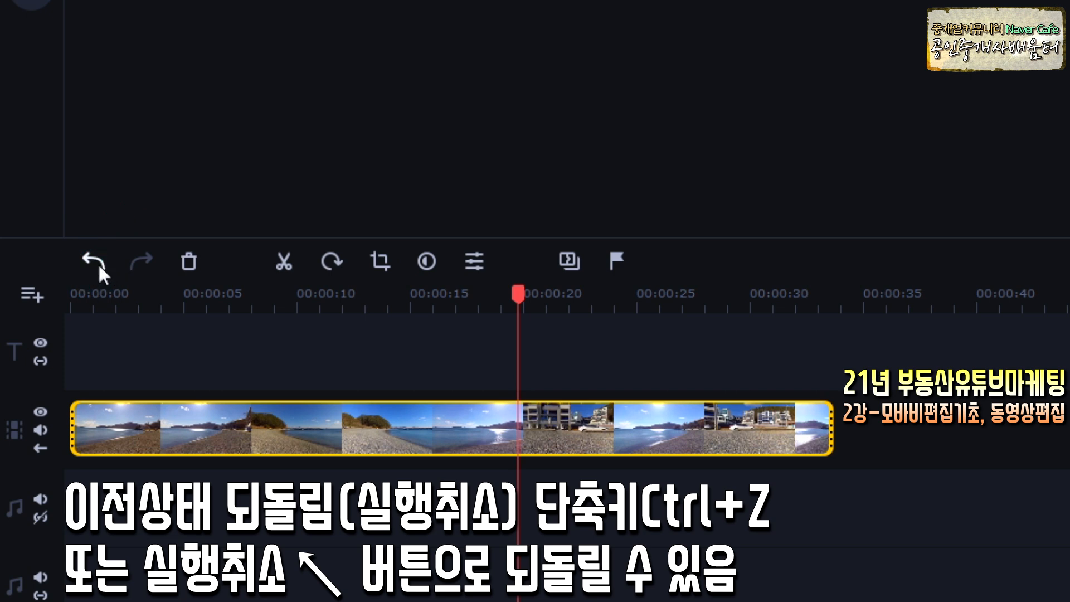
# Undo the last two edits to restore the clip's attached sound, annotating the result.
pyautogui.click(98, 263)
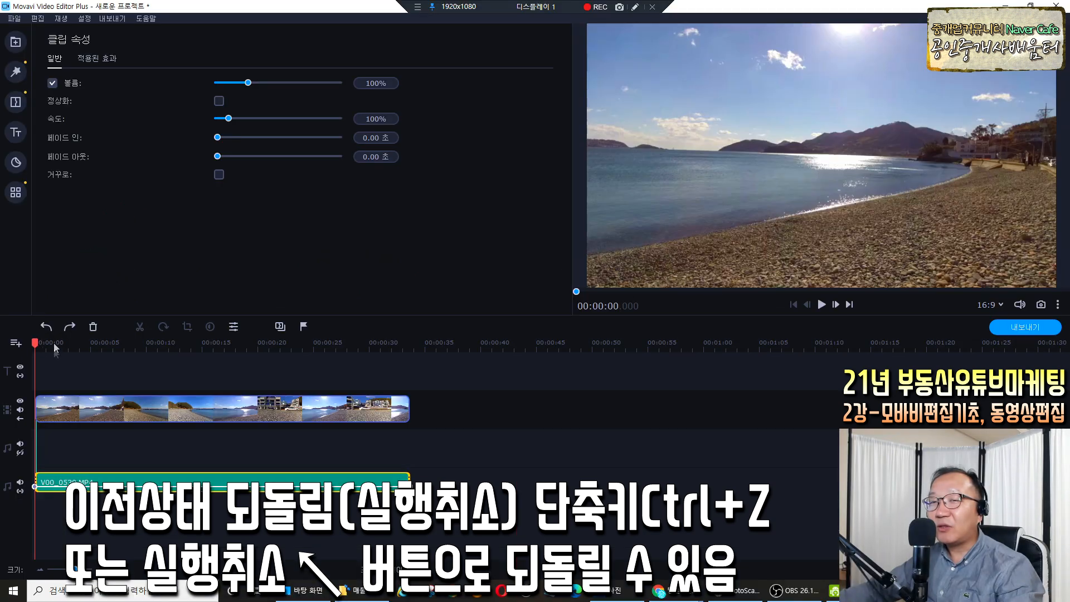
pyautogui.click(48, 328)
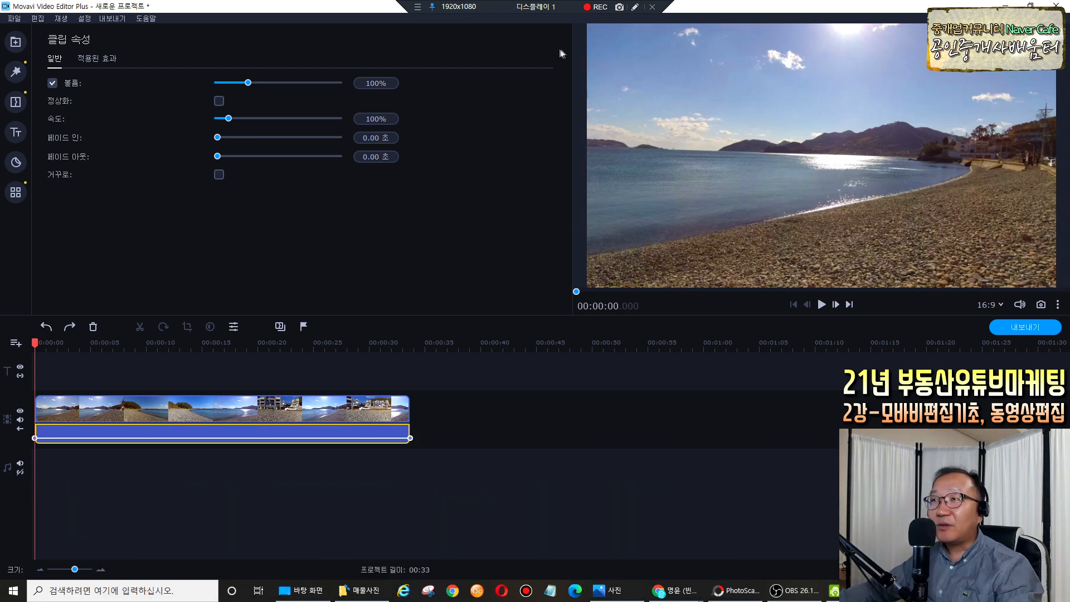
pyautogui.click(635, 6)
pyautogui.moveTo(58, 337)
pyautogui.mouseDown()
pyautogui.moveTo(41, 328)
pyautogui.moveTo(65, 298)
pyautogui.mouseUp()
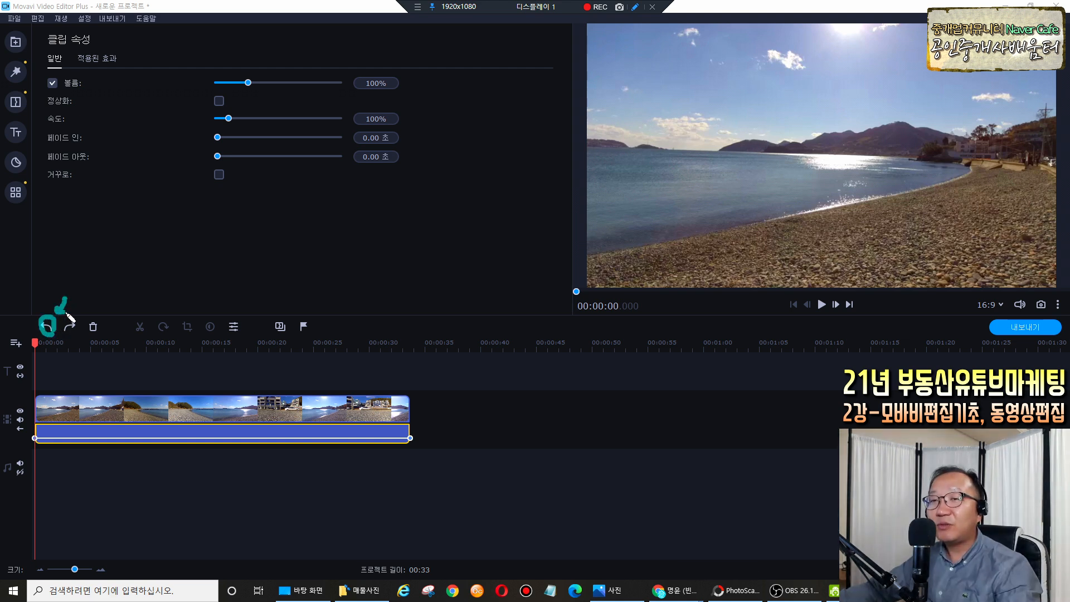
pyautogui.press('Escape')
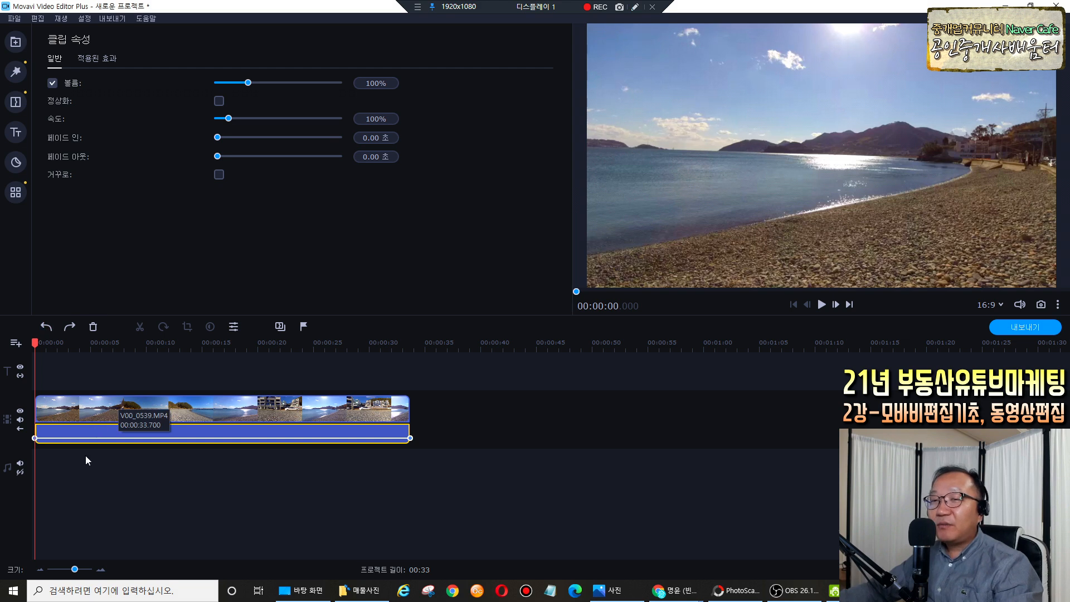
# Drag the beach clip's audio volume line up to 50%.
pyautogui.moveTo(168, 438); pyautogui.dragTo(169, 432)
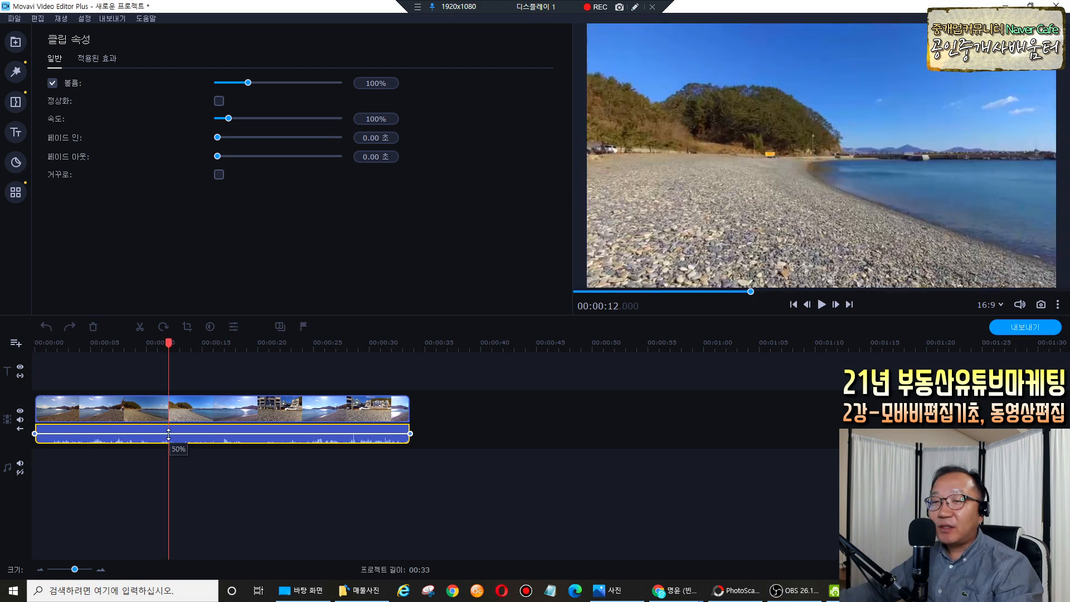
pyautogui.click(127, 377)
pyautogui.click(164, 343)
# Review the footage between about 9 and 11 seconds, leaving the playhead near 11.25 s.
pyautogui.moveTo(163, 342); pyautogui.dragTo(92, 379)
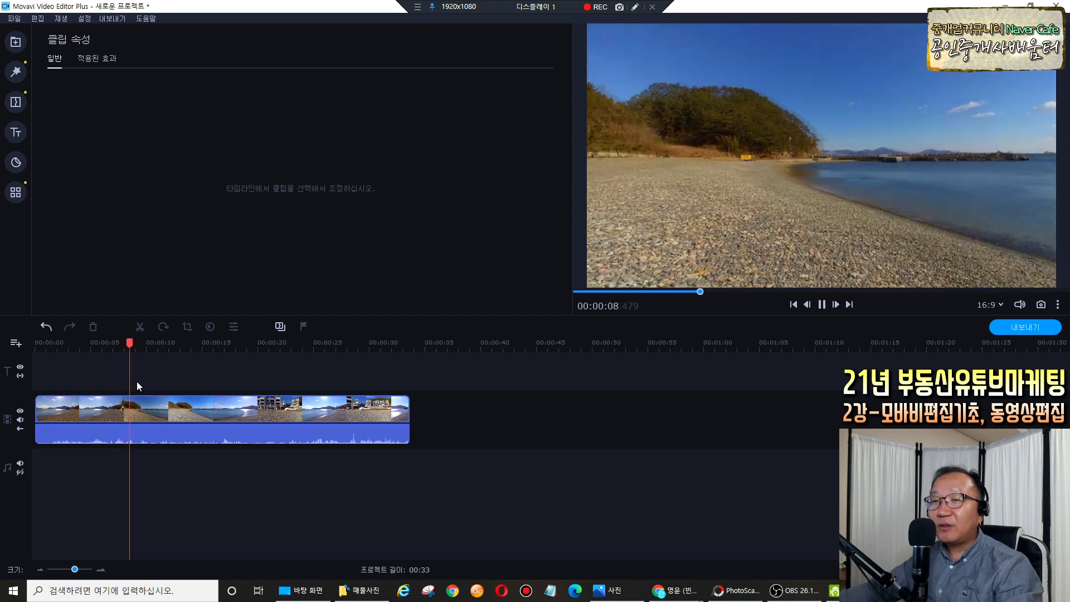
pyautogui.press('space')
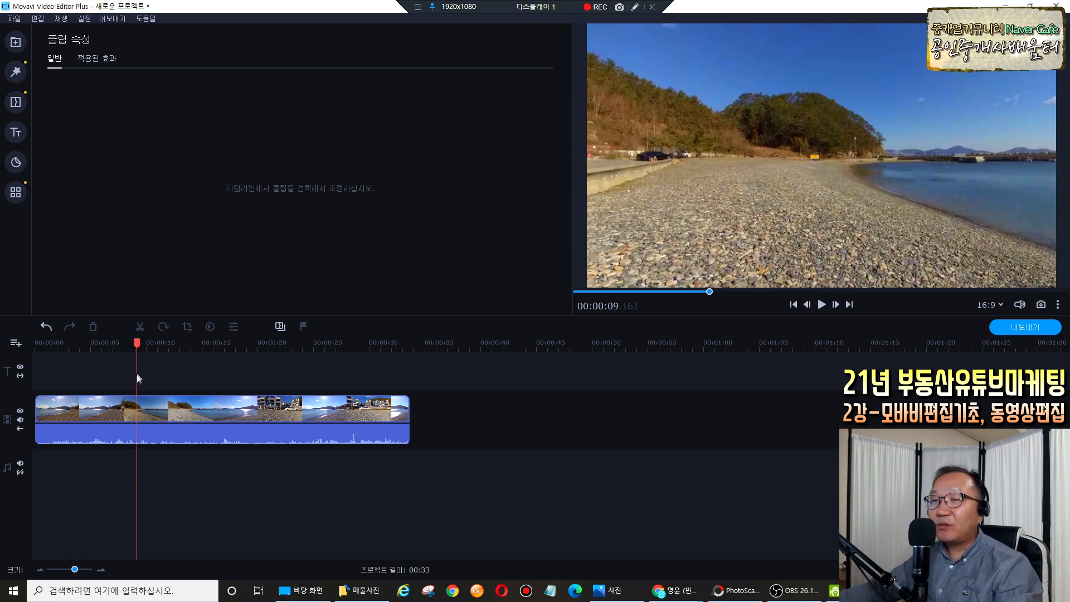
pyautogui.click(139, 351)
pyautogui.press('space')
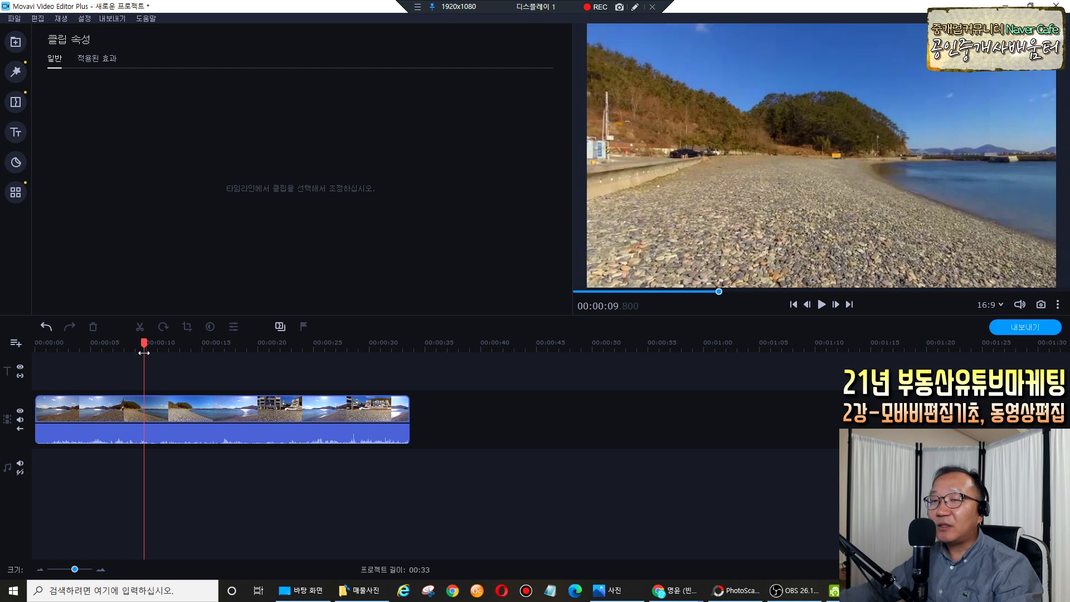
pyautogui.press('space')
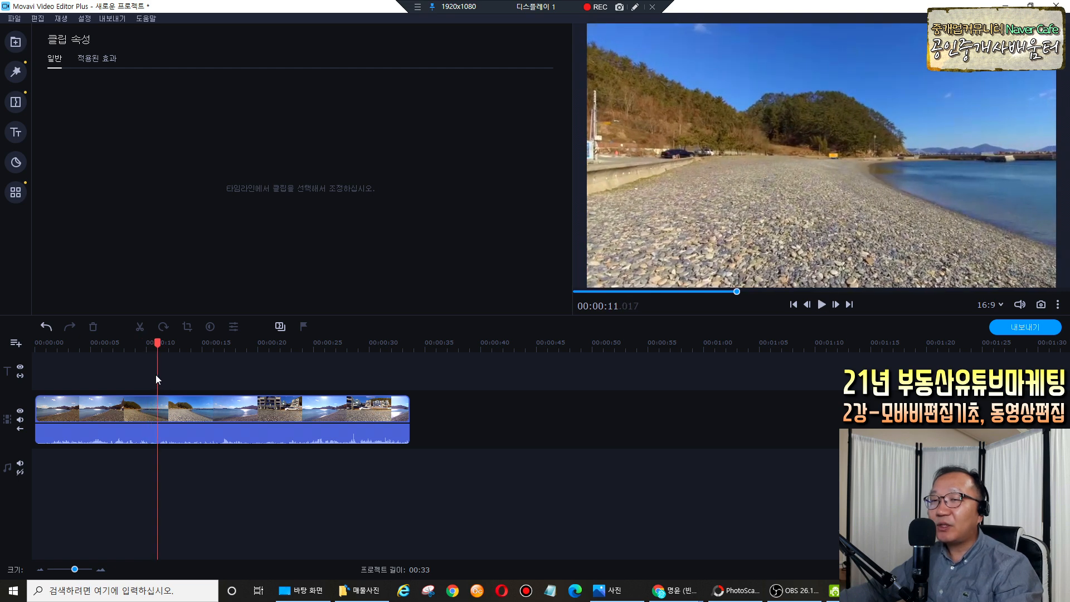
pyautogui.moveTo(158, 344); pyautogui.dragTo(157, 347)
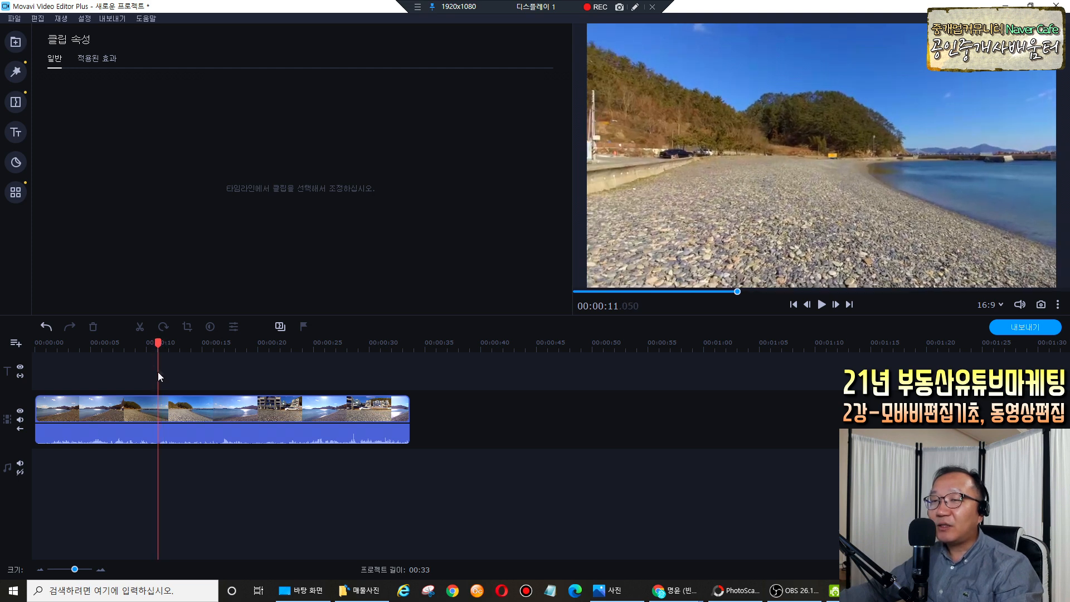
pyautogui.click(157, 410)
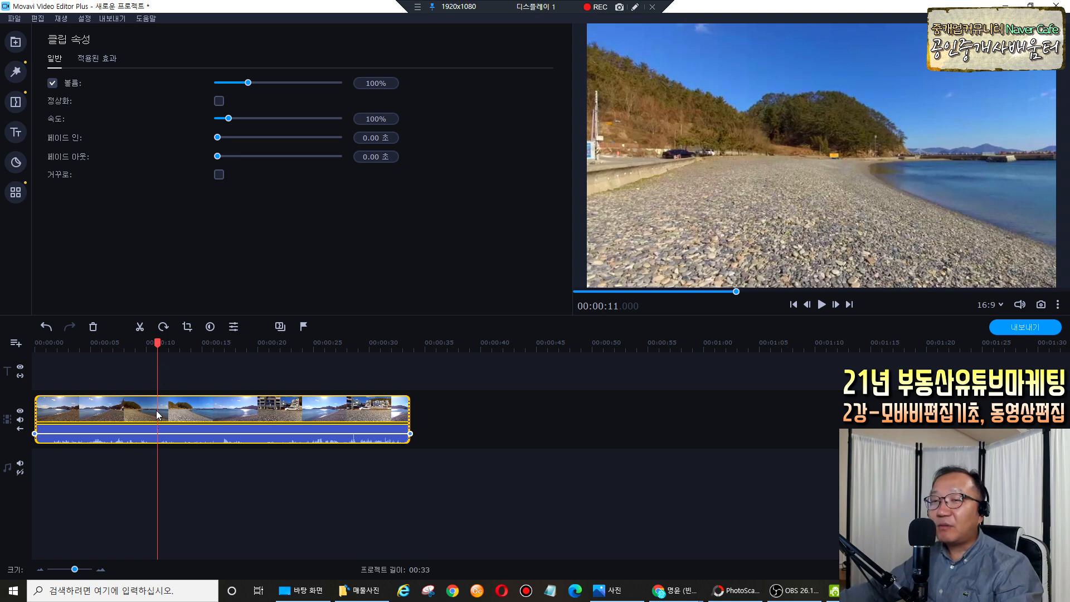
# Split the beach clip at 00:00:10.950 with the scissors tool.
pyautogui.click(156, 410)
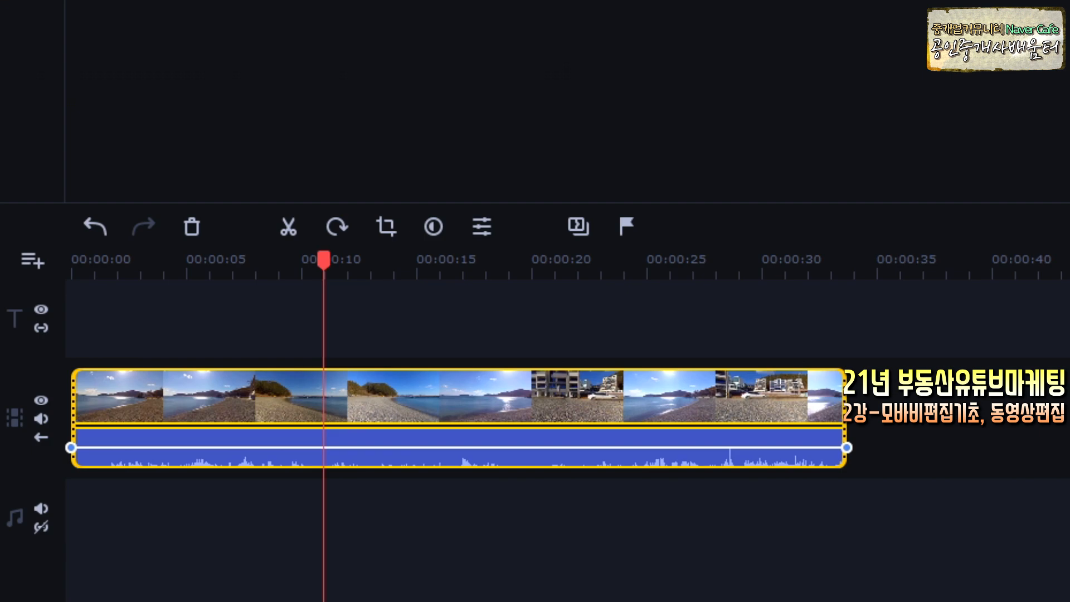
pyautogui.moveTo(310, 253)
pyautogui.mouseDown()
pyautogui.moveTo(282, 245)
pyautogui.moveTo(302, 218)
pyautogui.mouseUp()
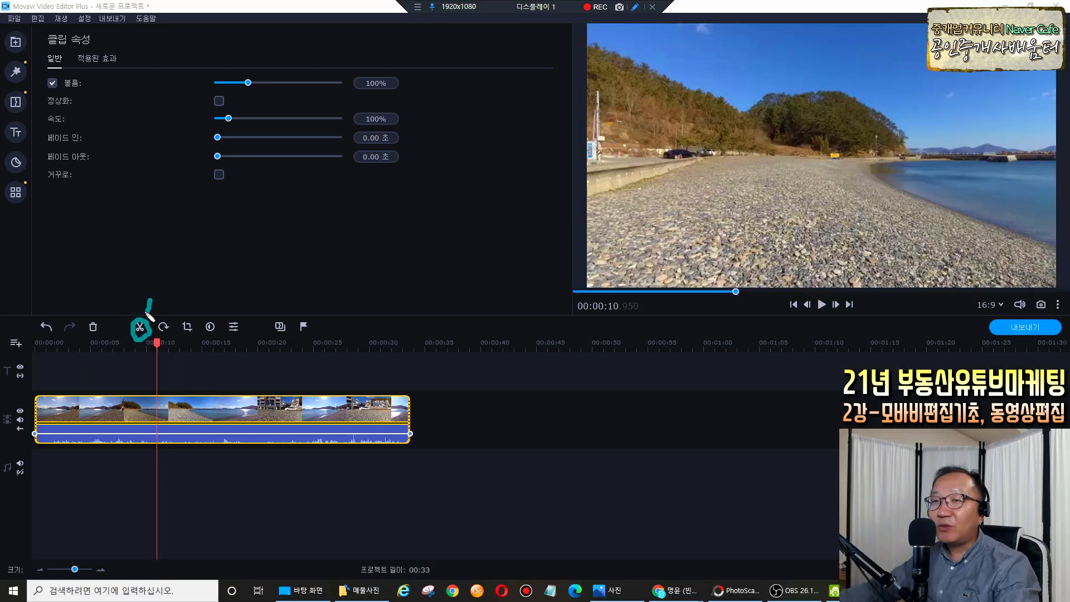
pyautogui.moveTo(307, 170); pyautogui.dragTo(308, 201)
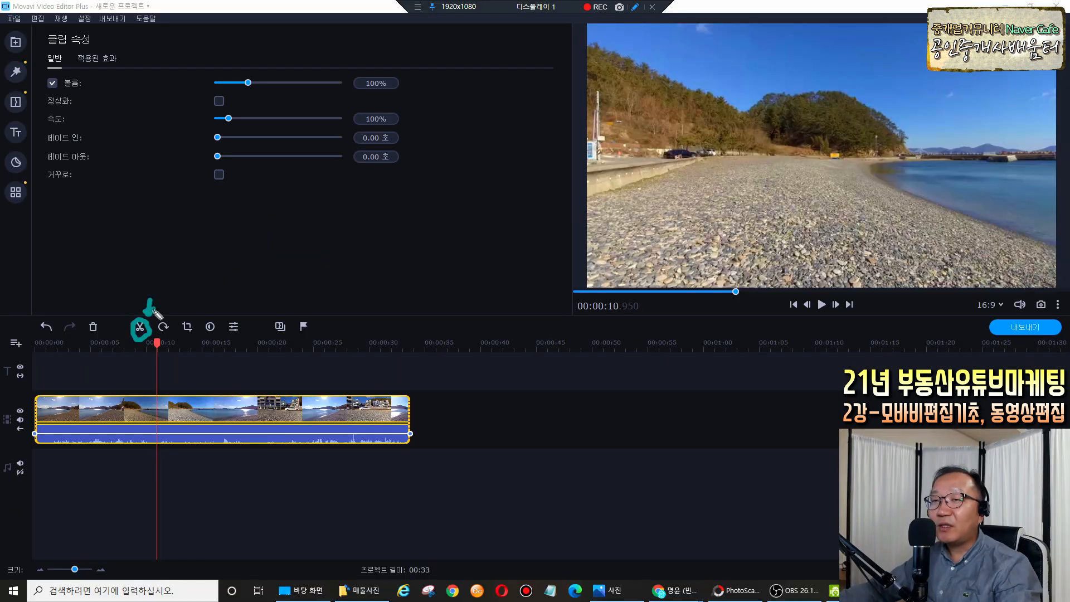
pyautogui.click(140, 327)
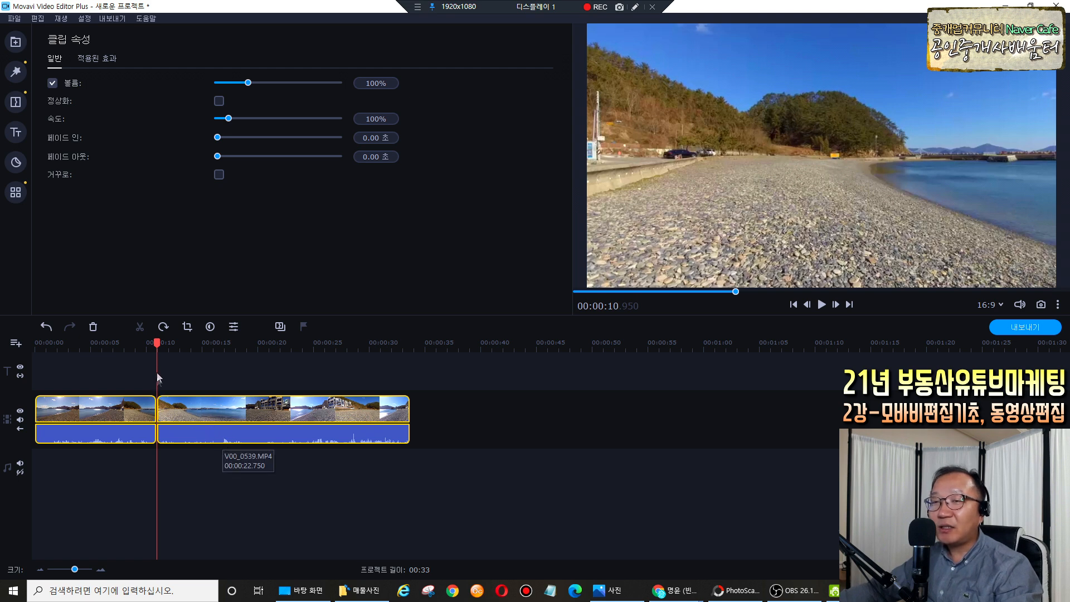
pyautogui.moveTo(157, 344); pyautogui.dragTo(188, 344)
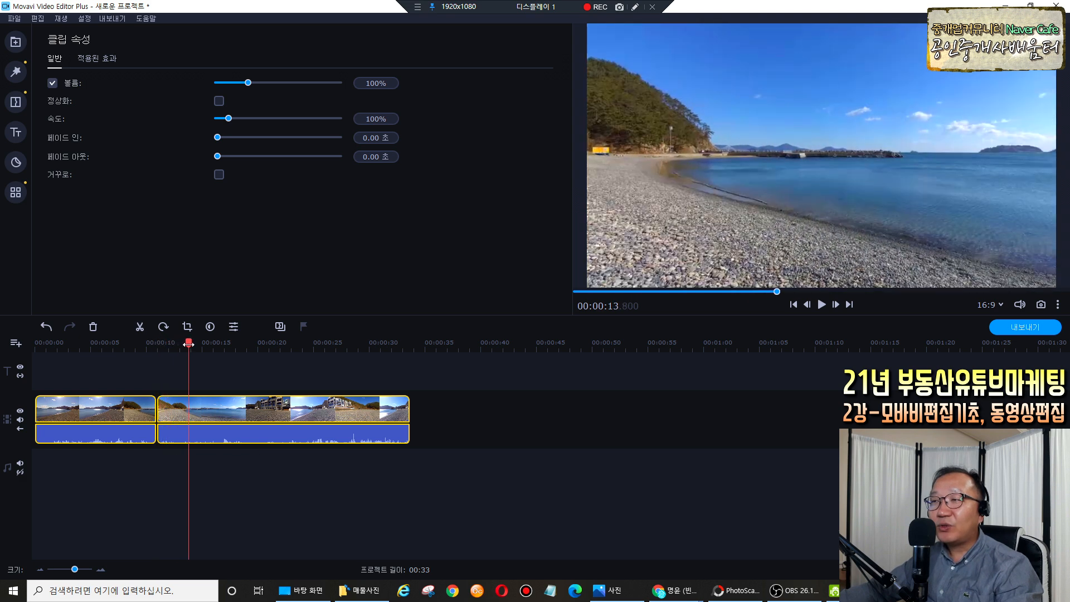
# Split the second clip at about 13 s and delete the short middle piece with 삭제.
pyautogui.click(188, 412)
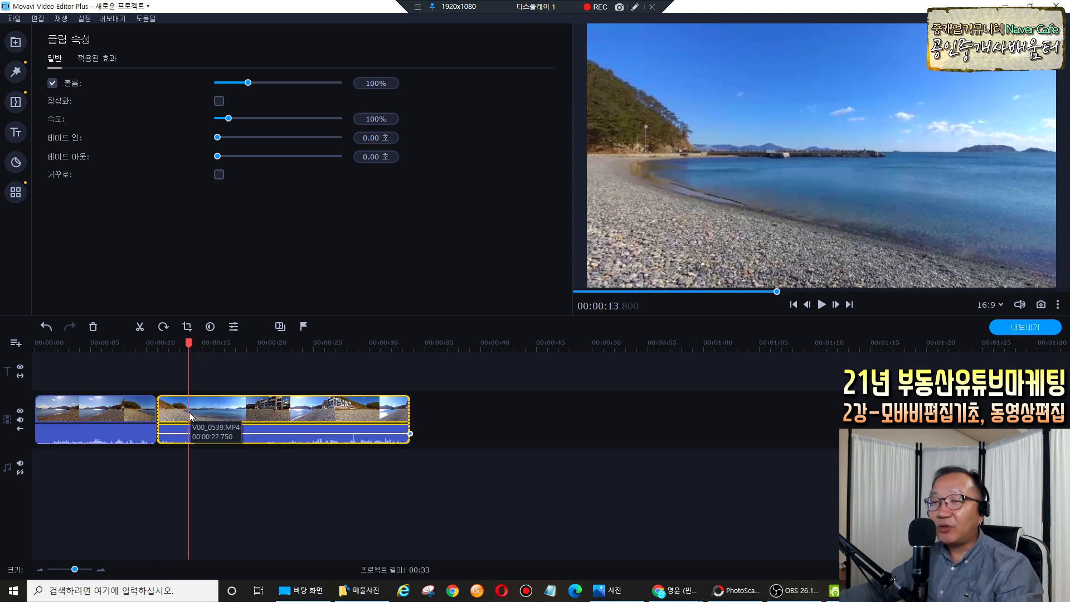
pyautogui.click(140, 328)
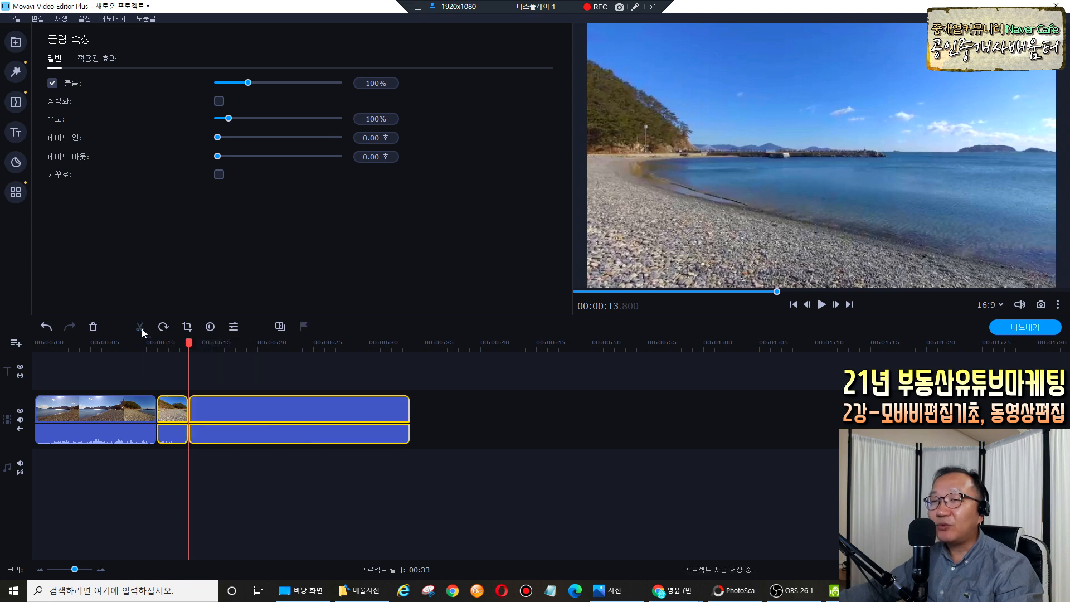
pyautogui.click(178, 416)
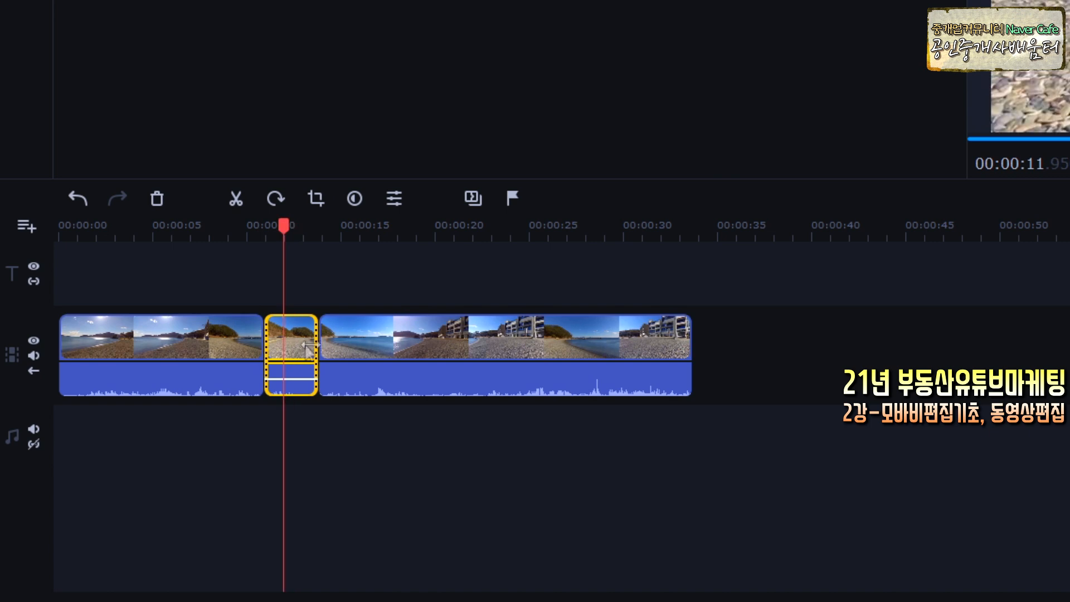
pyautogui.click(303, 343)
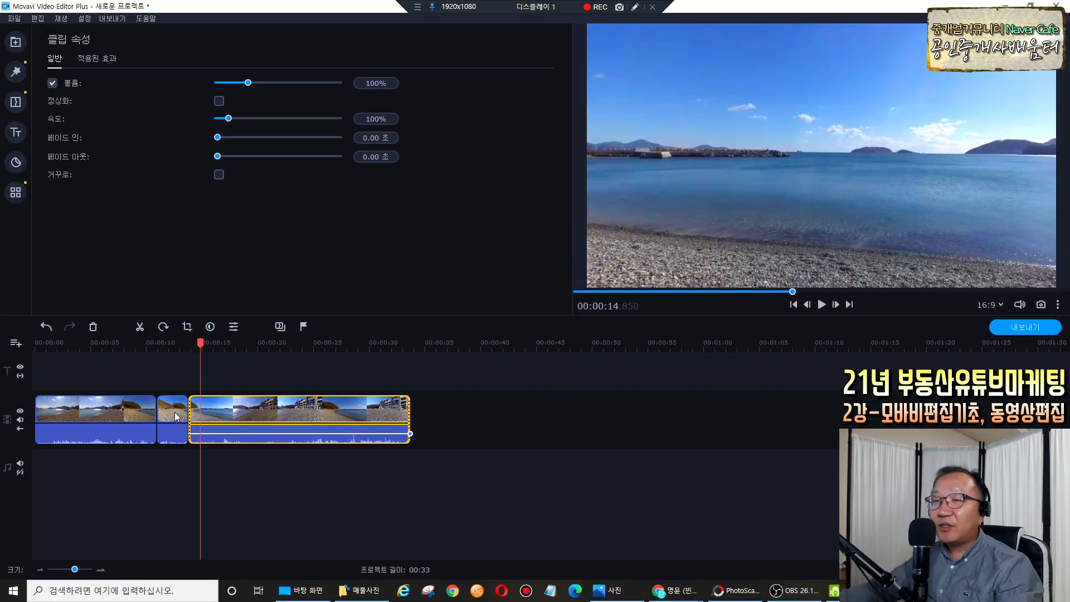
pyautogui.click(174, 417)
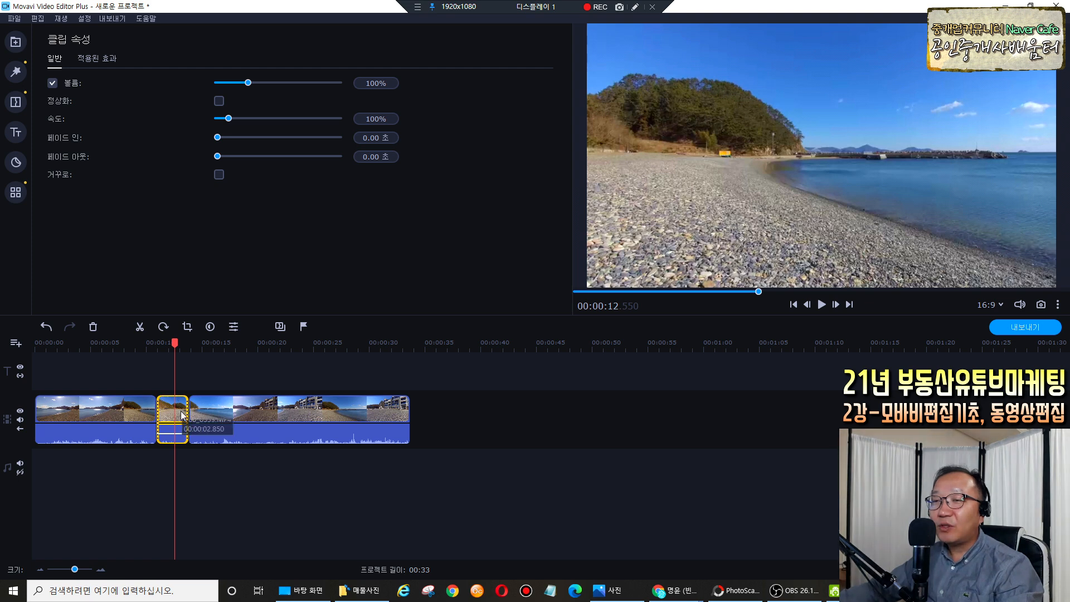
pyautogui.rightClick(181, 414)
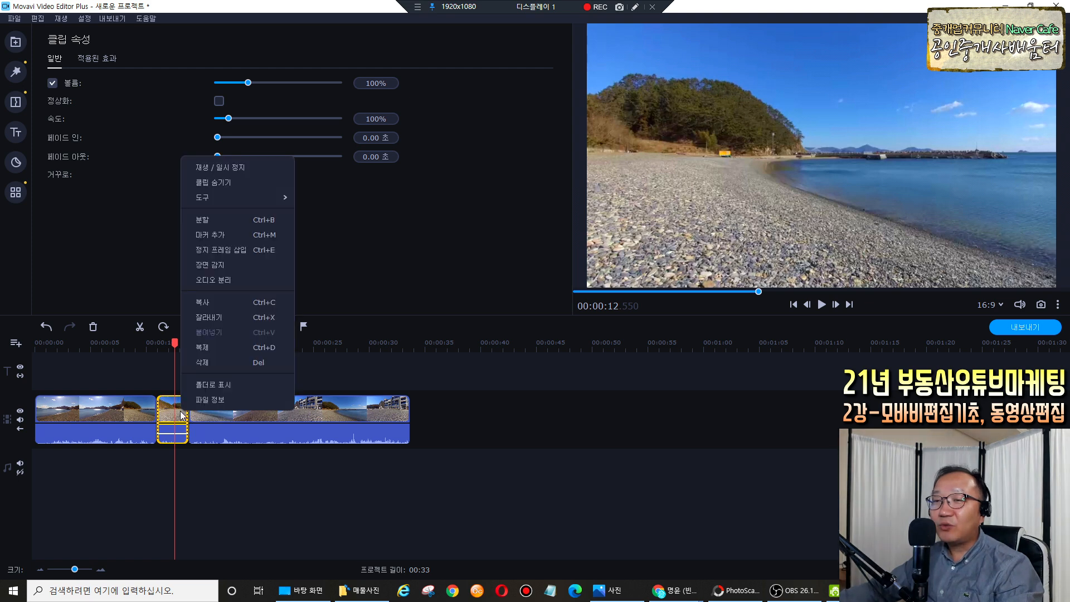
pyautogui.click(200, 366)
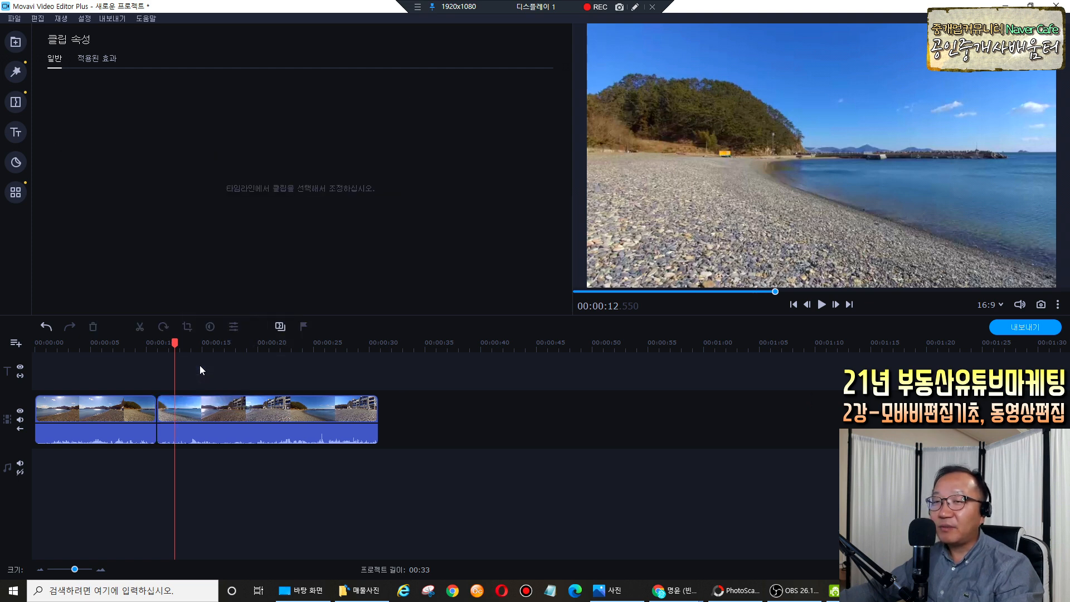
pyautogui.moveTo(174, 349); pyautogui.dragTo(142, 349)
pyautogui.press('space')
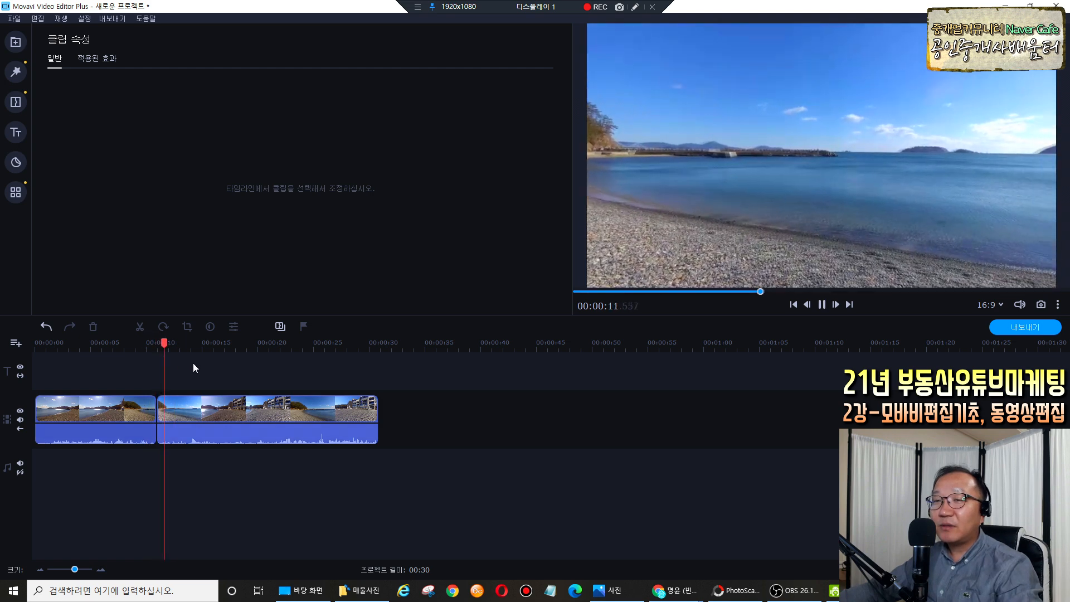
pyautogui.press('space')
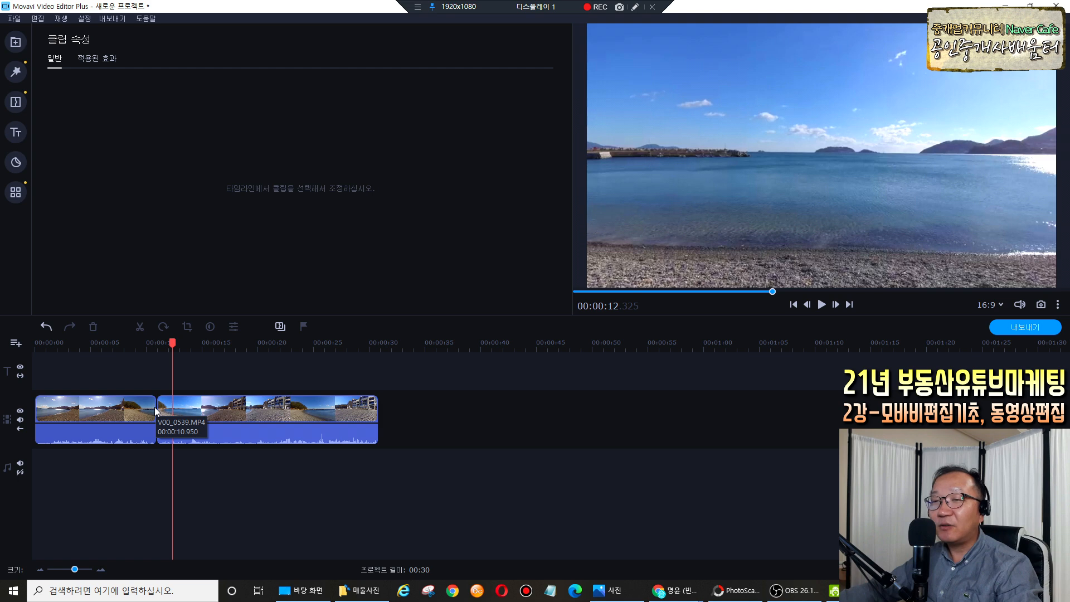
pyautogui.moveTo(175, 343); pyautogui.dragTo(178, 344)
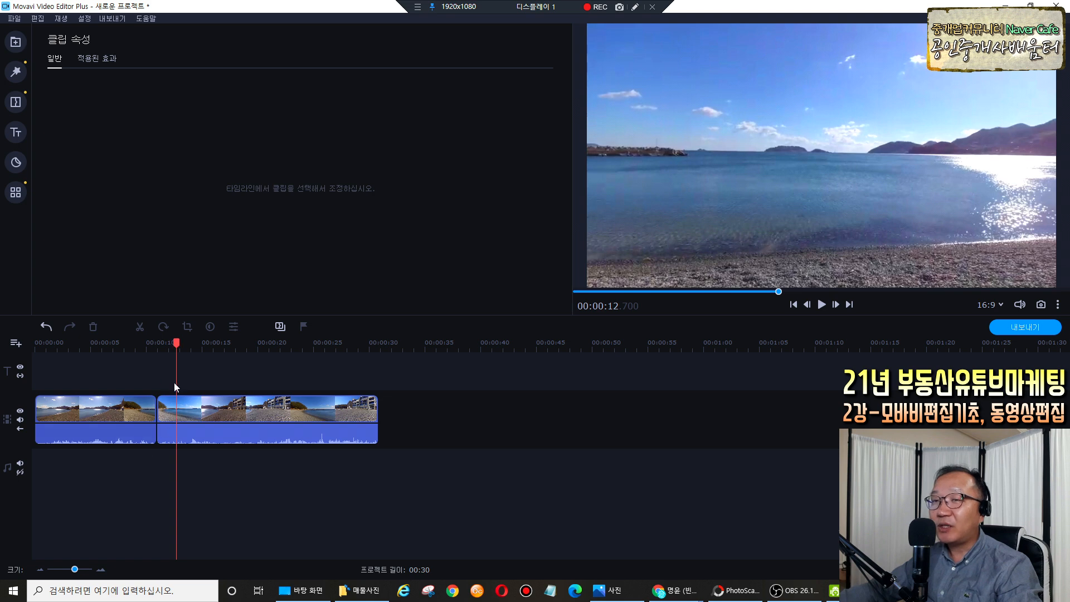
pyautogui.click(177, 343)
pyautogui.moveTo(177, 343); pyautogui.dragTo(217, 343)
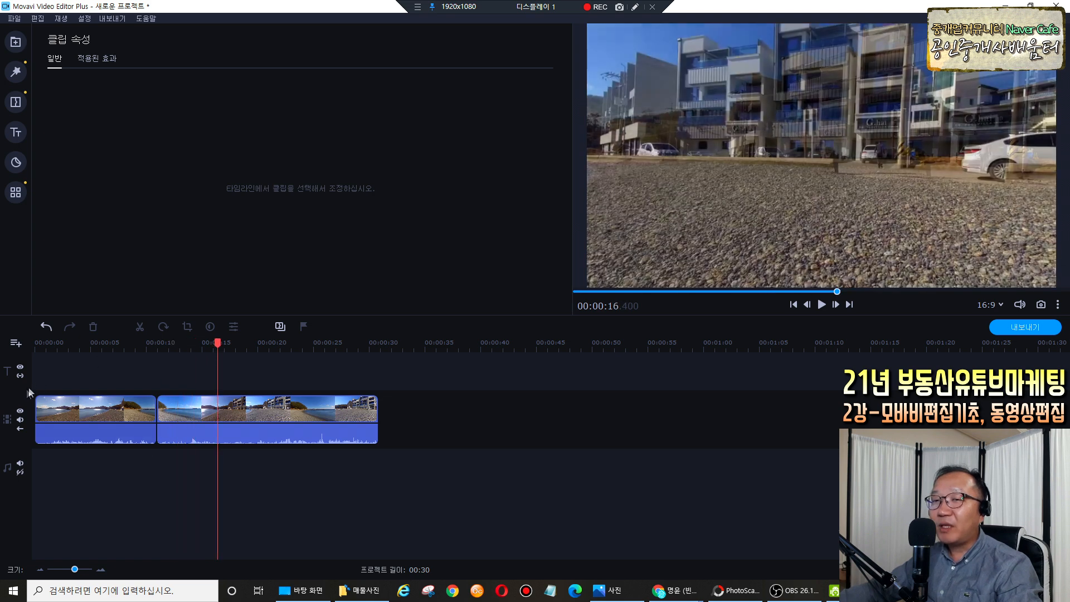
pyautogui.moveTo(220, 344); pyautogui.dragTo(382, 362)
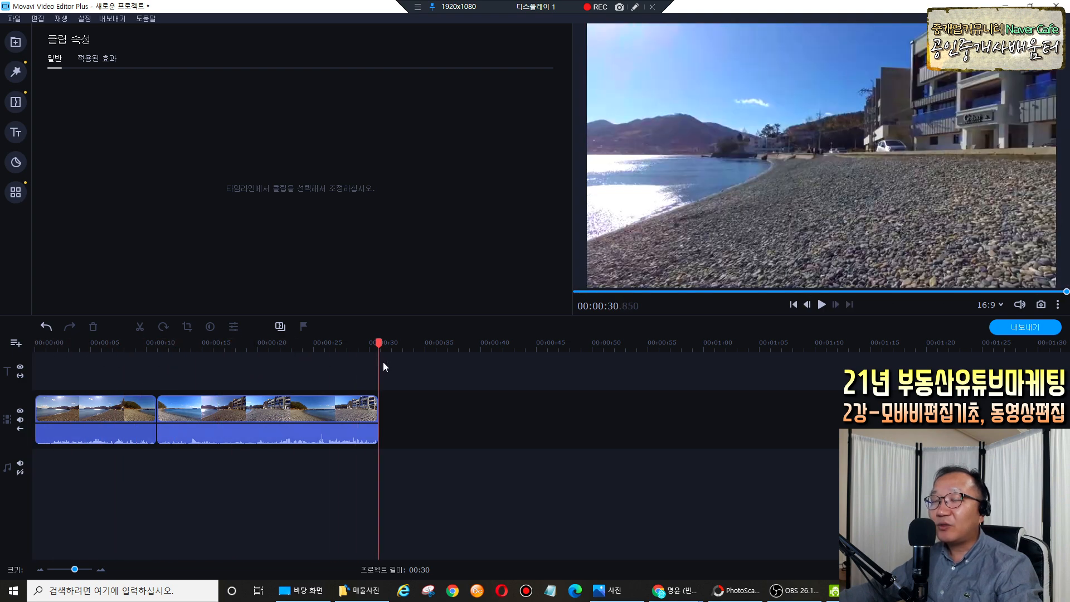
pyautogui.click(336, 362)
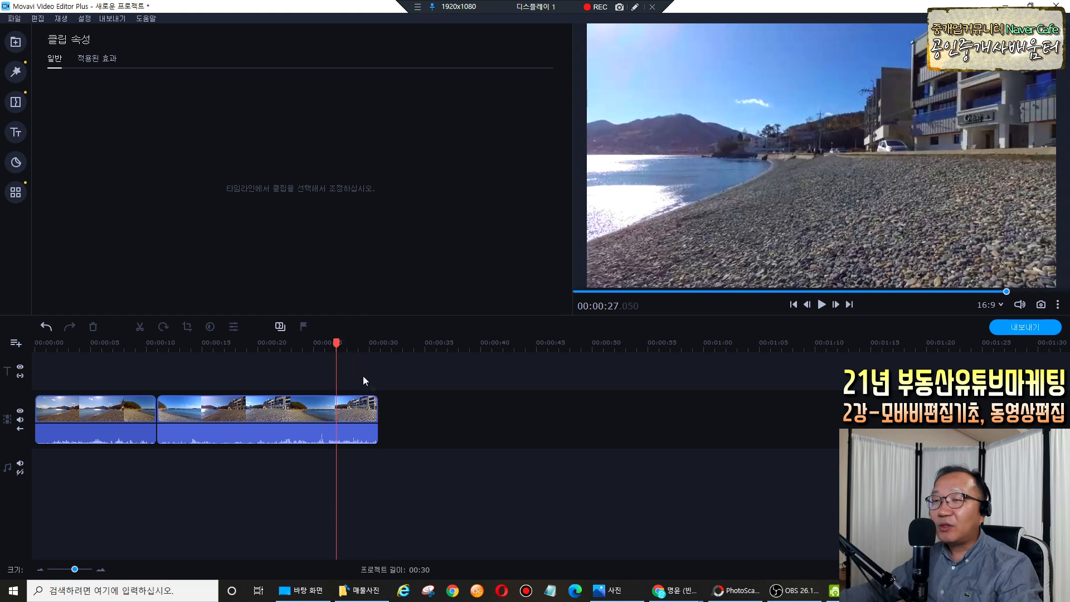
pyautogui.click(376, 411)
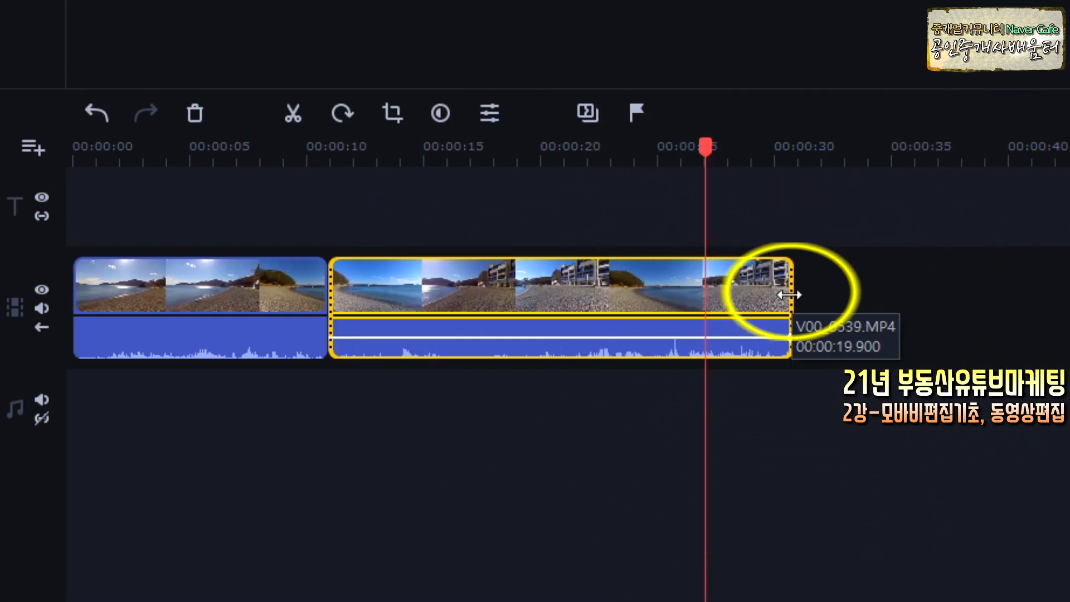
pyautogui.moveTo(790, 295); pyautogui.dragTo(703, 297)
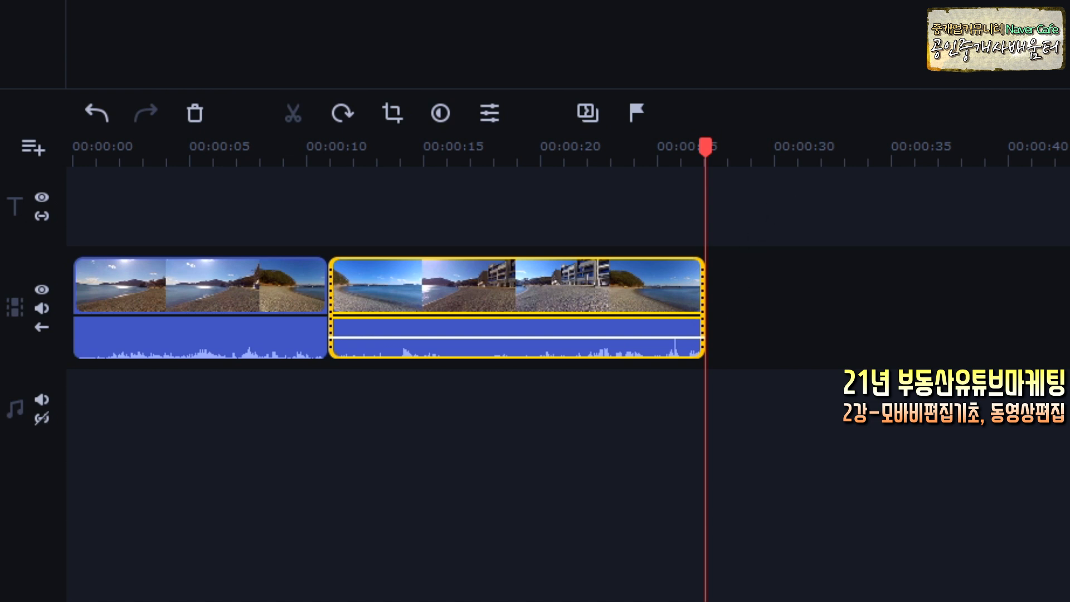
pyautogui.moveTo(706, 258)
pyautogui.mouseDown()
pyautogui.moveTo(763, 256)
pyautogui.moveTo(755, 357)
pyautogui.moveTo(701, 360)
pyautogui.mouseUp()
pyautogui.moveTo(758, 279)
pyautogui.mouseDown()
pyautogui.moveTo(728, 320)
pyautogui.moveTo(727, 292)
pyautogui.moveTo(749, 314)
pyautogui.mouseUp()
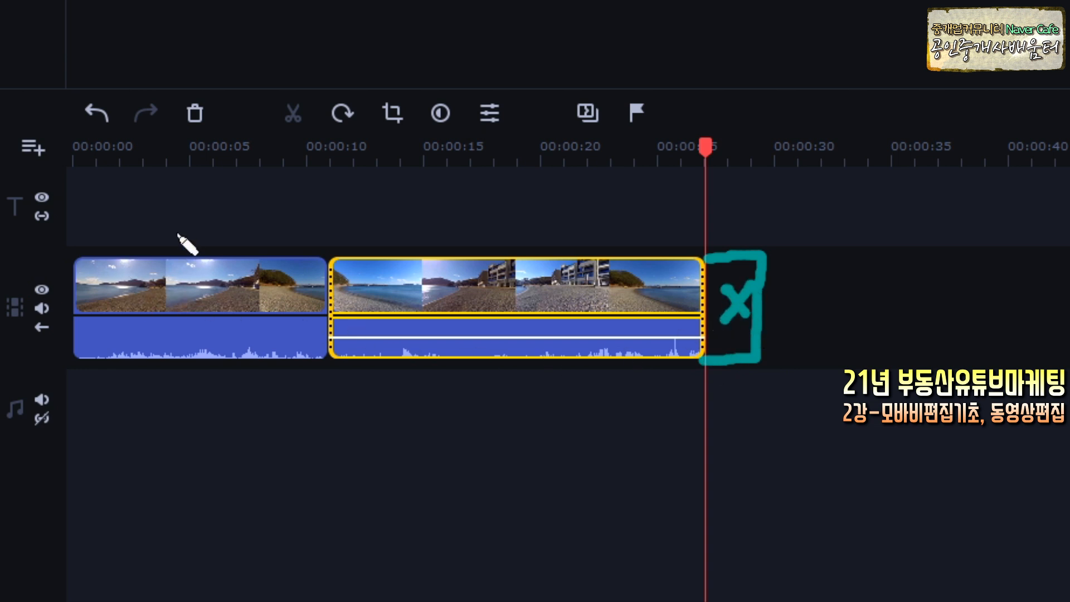
pyautogui.press('Escape')
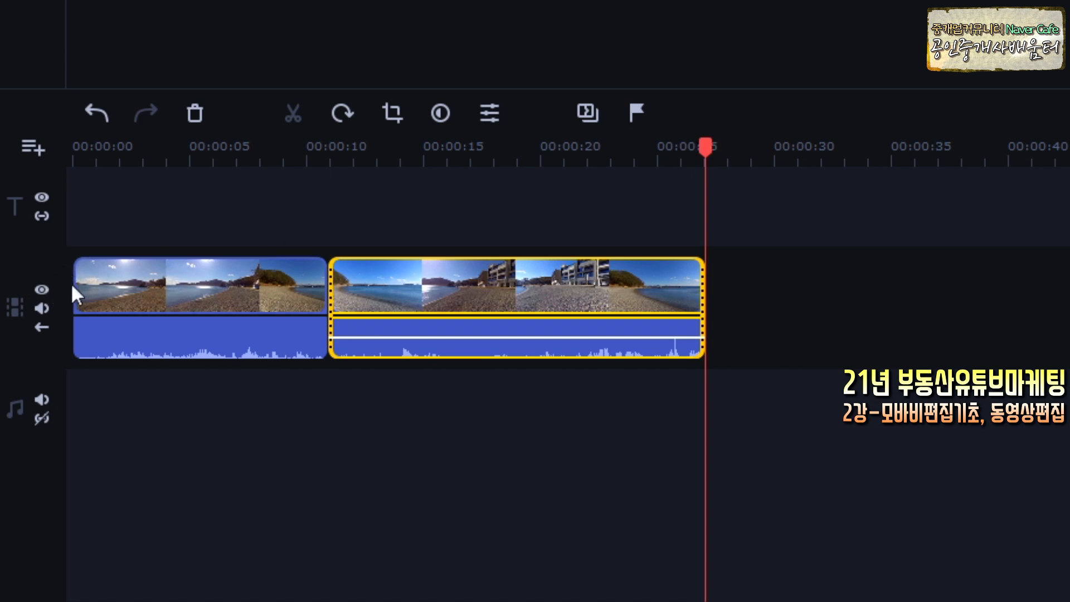
# Undo the last edit, then trim the first beach clip's left edge so it starts at 00:00:00.
pyautogui.click(74, 287)
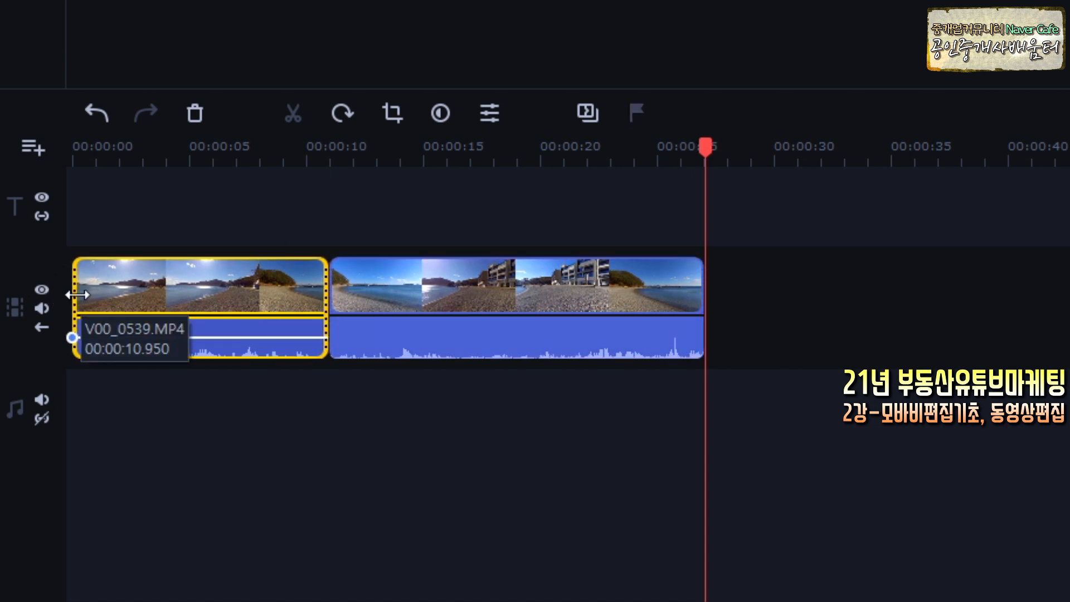
pyautogui.hotkey('ctrl', 'z')
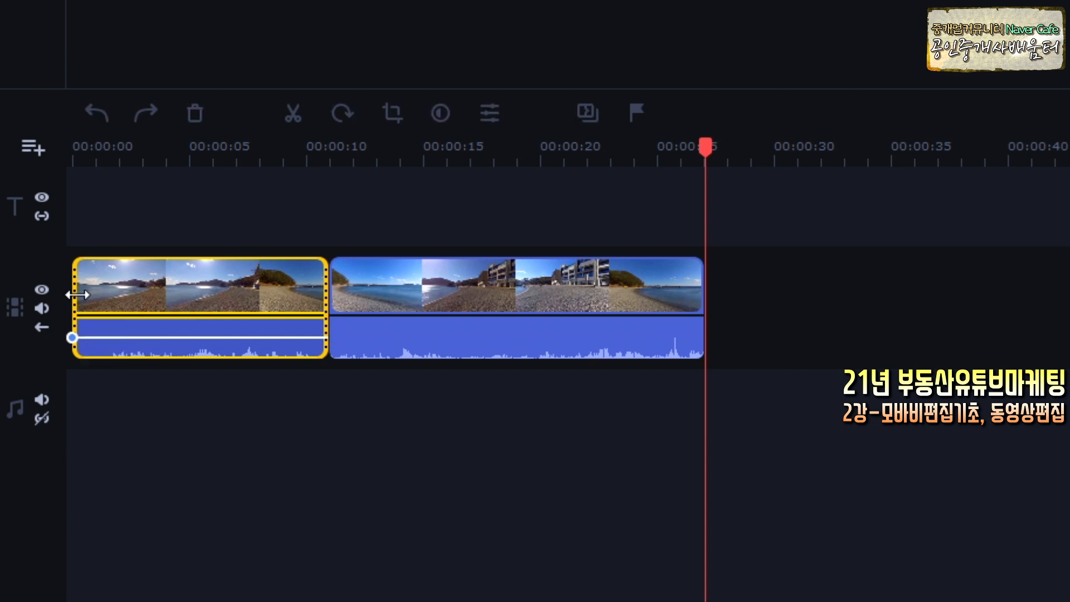
pyautogui.moveTo(77, 295); pyautogui.dragTo(126, 288)
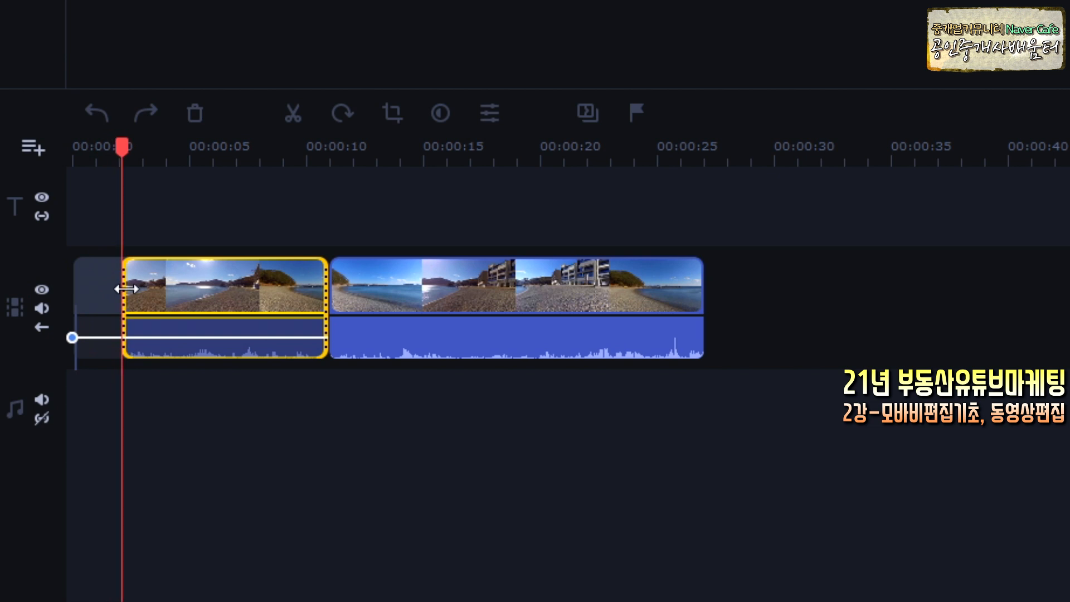
pyautogui.moveTo(127, 289); pyautogui.dragTo(127, 289)
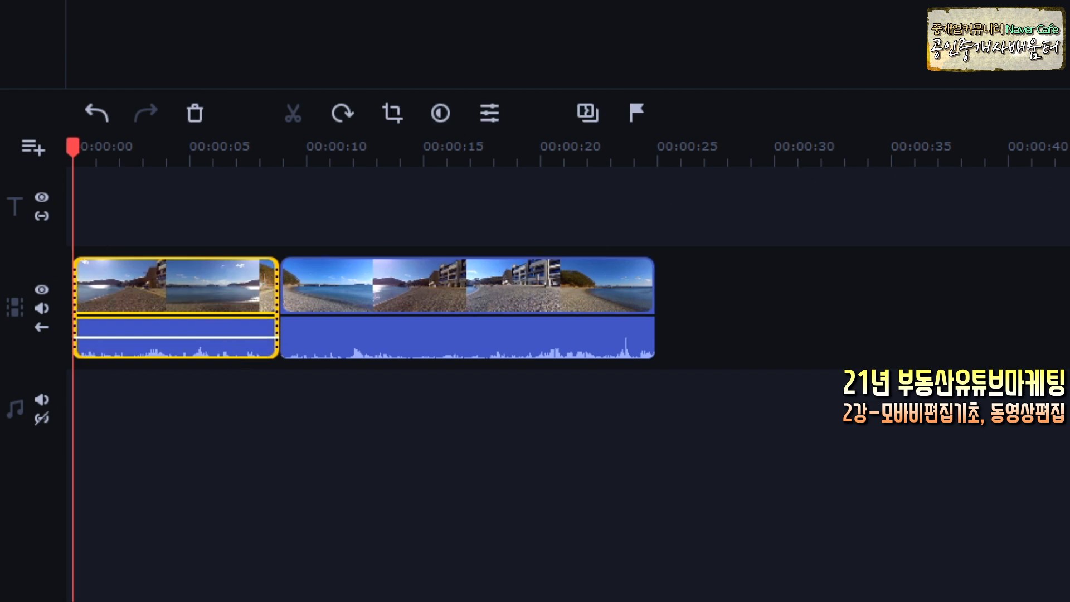
pyautogui.moveTo(459, 213)
pyautogui.mouseDown()
pyautogui.moveTo(224, 217)
pyautogui.moveTo(230, 202)
pyautogui.moveTo(250, 238)
pyautogui.mouseUp()
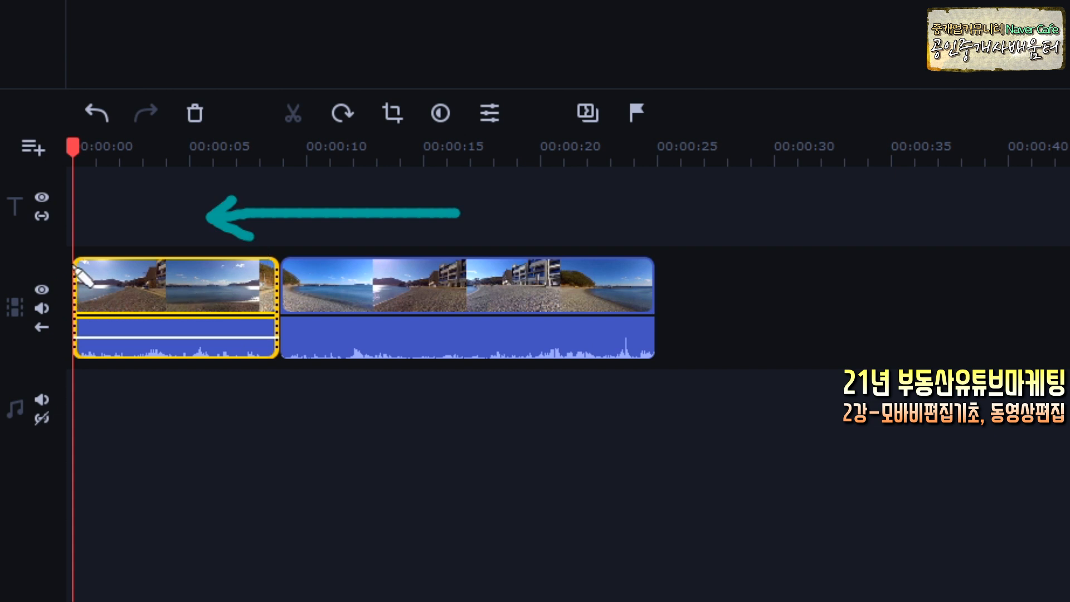
pyautogui.moveTo(58, 267)
pyautogui.mouseDown()
pyautogui.moveTo(12, 348)
pyautogui.moveTo(66, 364)
pyautogui.moveTo(63, 284)
pyautogui.mouseUp()
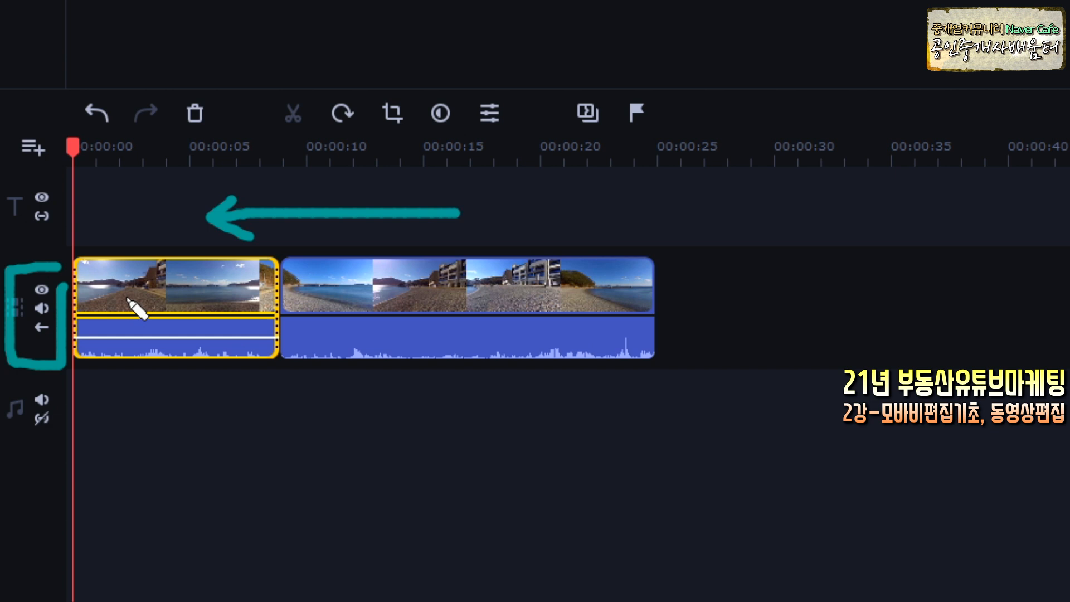
pyautogui.press('Escape')
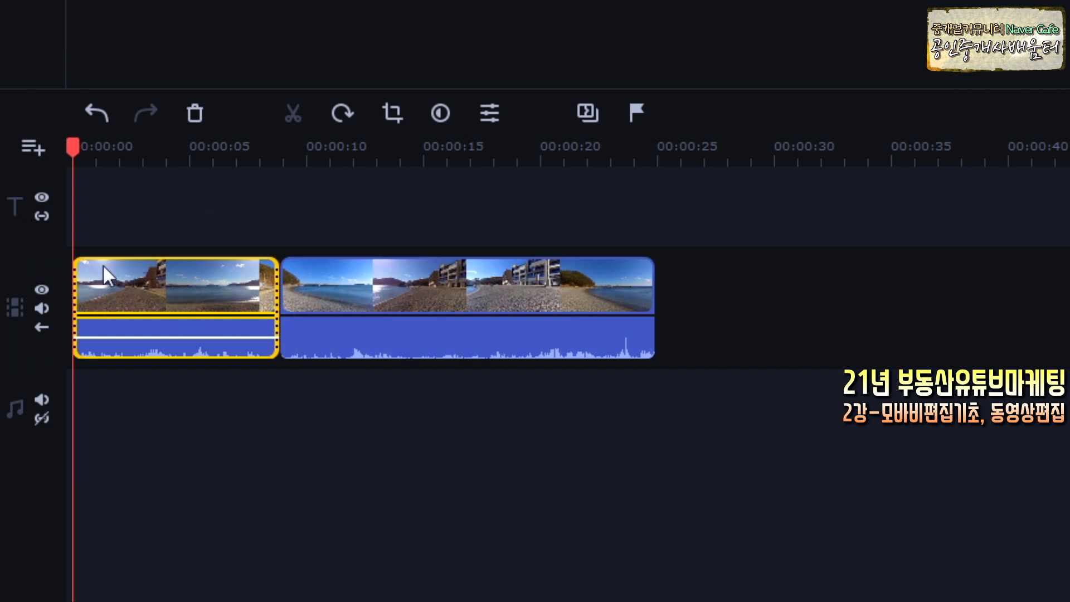
pyautogui.click(656, 290)
pyautogui.moveTo(657, 291); pyautogui.dragTo(630, 290)
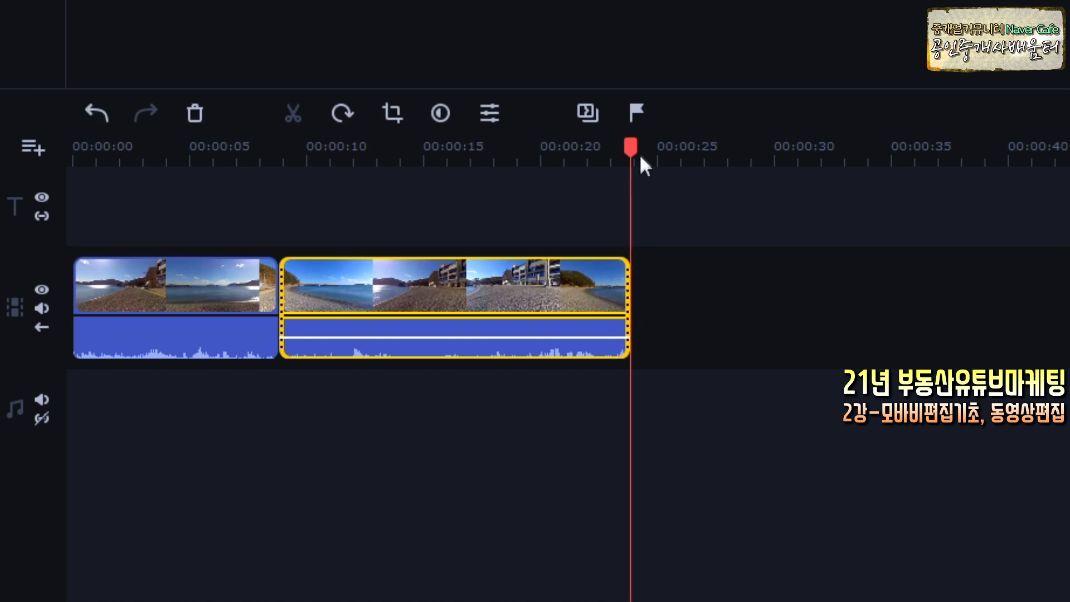
# Split the second clip at about 20 seconds and delete the short tail piece.
pyautogui.click(587, 203)
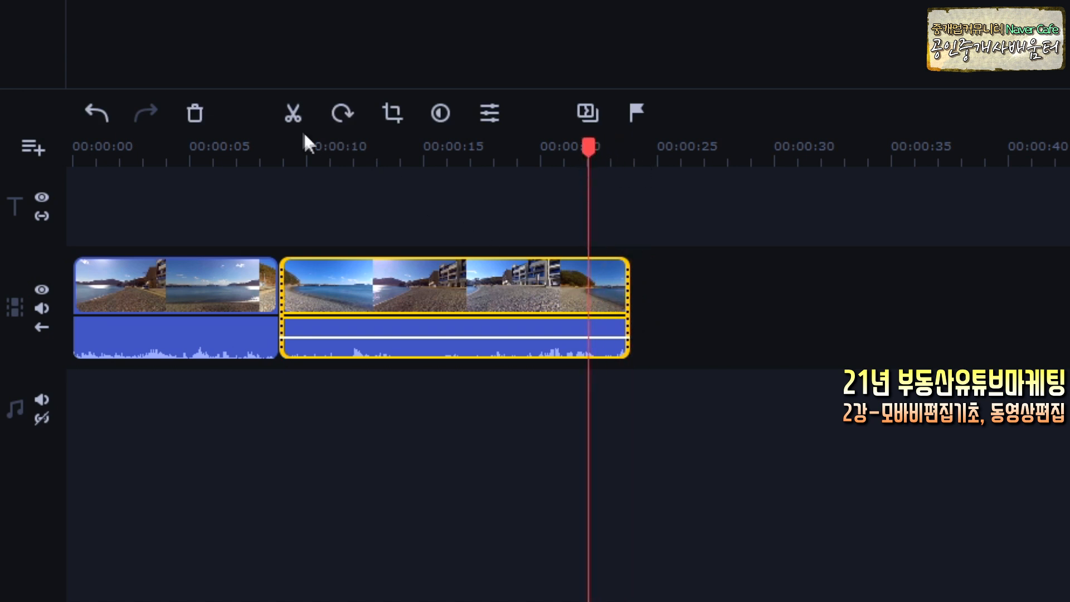
pyautogui.click(294, 114)
pyautogui.rightClick(616, 293)
pyautogui.click(600, 287)
pyautogui.rightClick(621, 290)
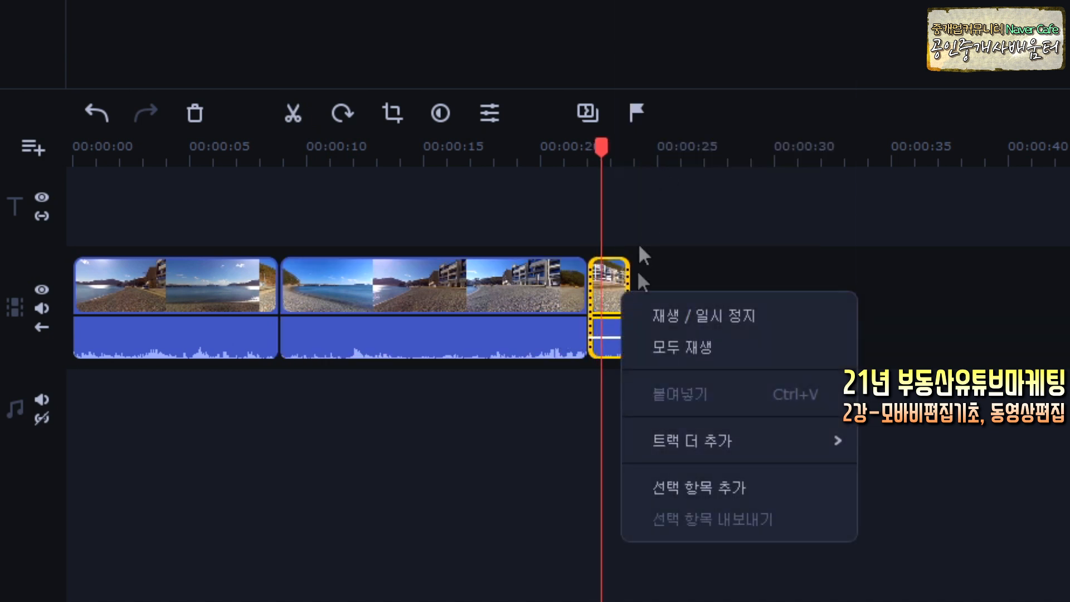
pyautogui.rightClick(620, 302)
pyautogui.click(666, 207)
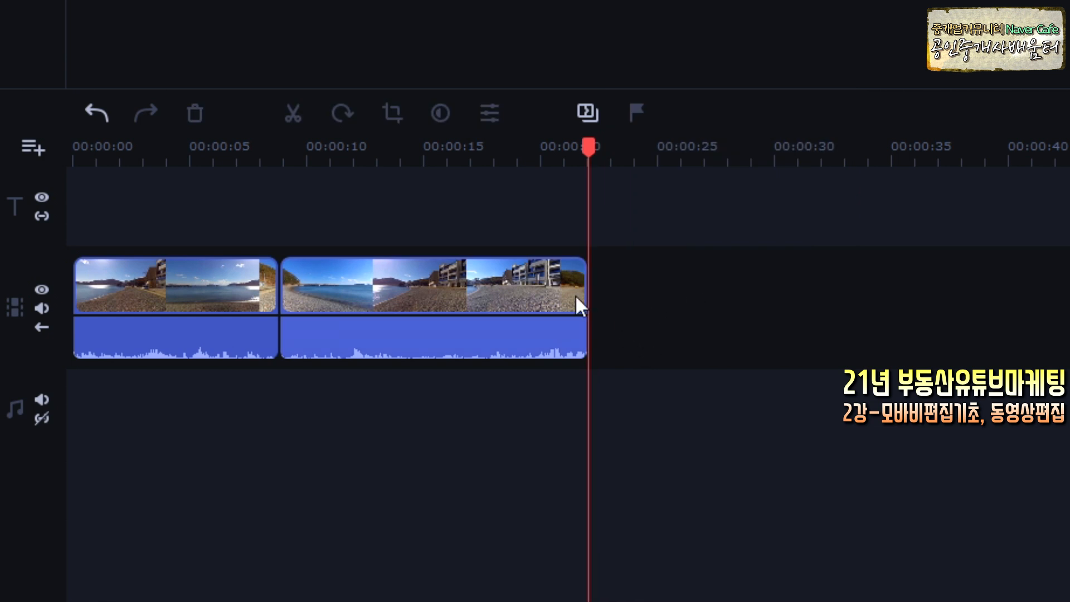
# Select the second beach clip and move the playhead to about 13 seconds.
pyautogui.click(368, 333)
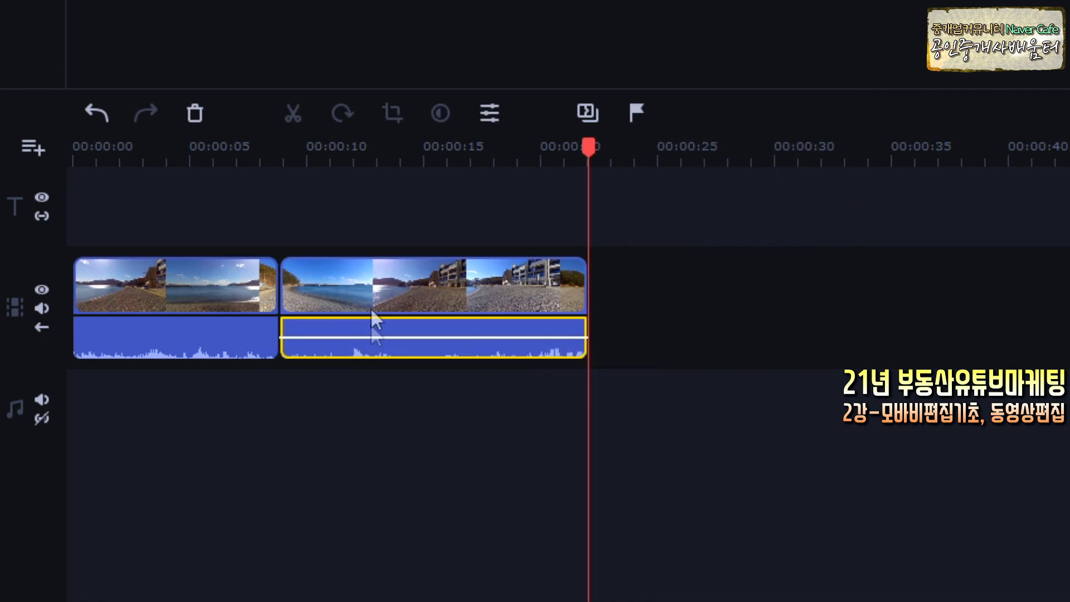
pyautogui.click(365, 287)
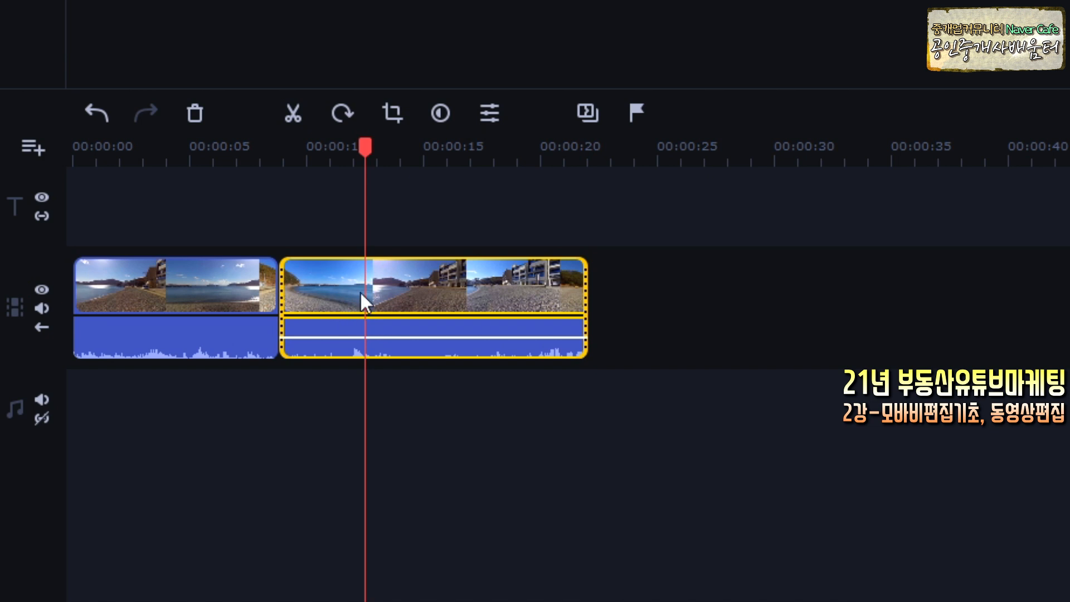
pyautogui.click(364, 288)
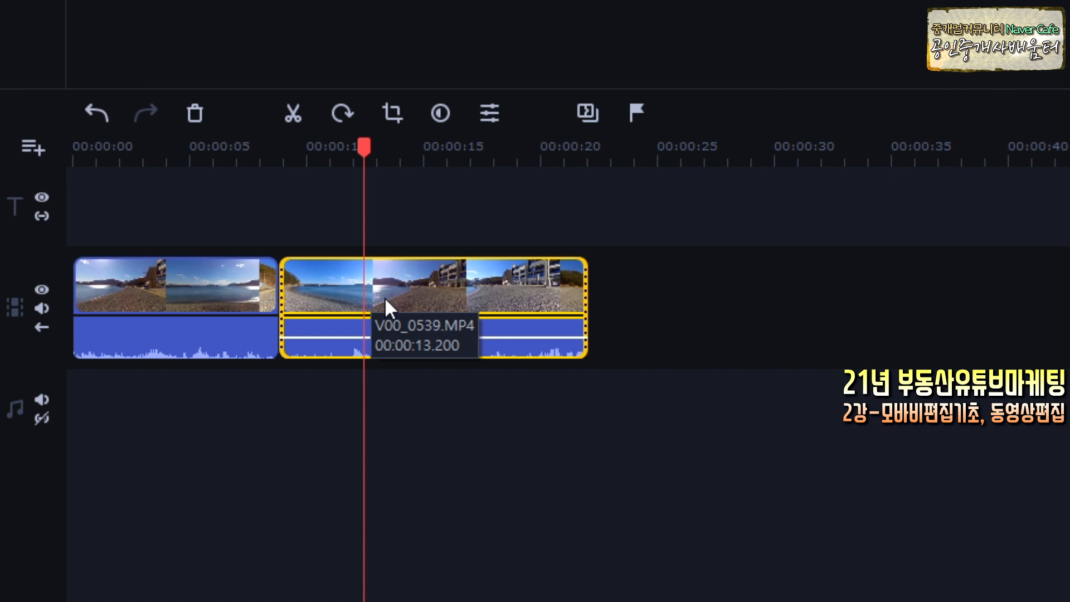
pyautogui.click(230, 232)
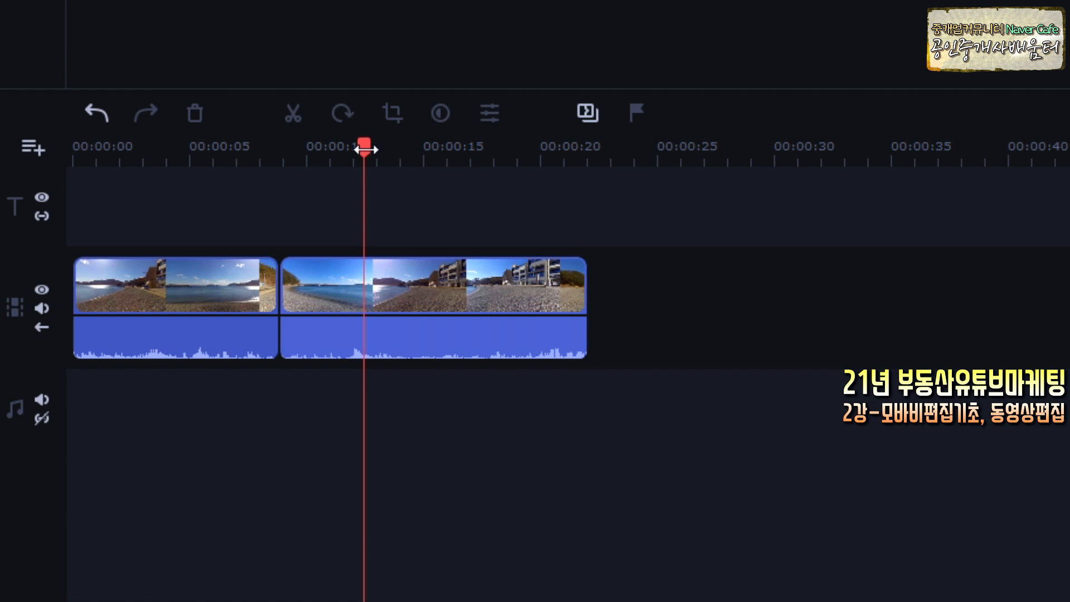
pyautogui.moveTo(332, 299); pyautogui.dragTo(428, 297)
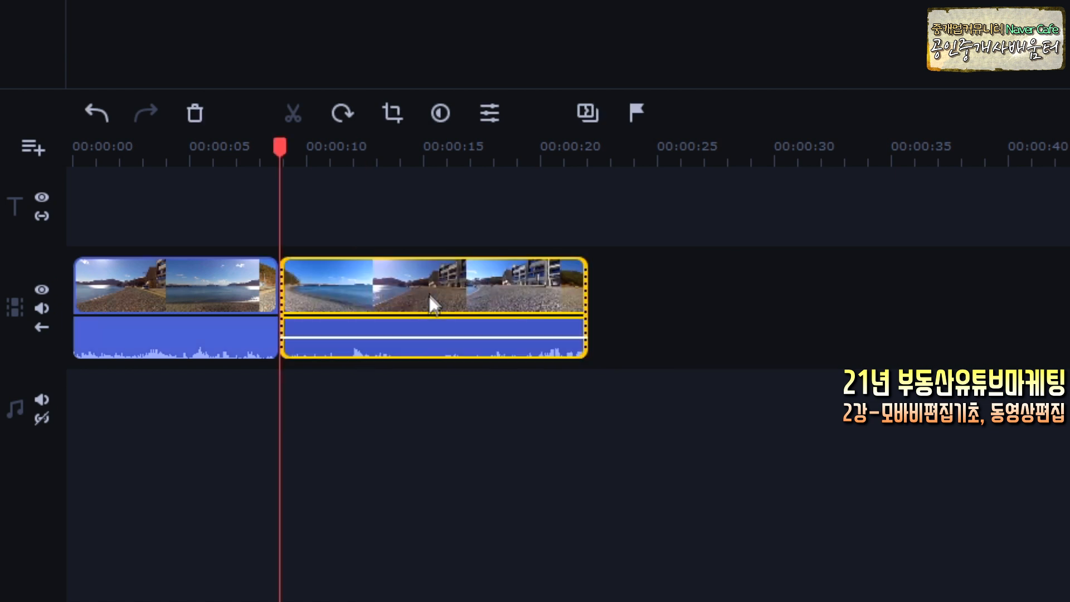
pyautogui.moveTo(346, 296); pyautogui.dragTo(393, 294)
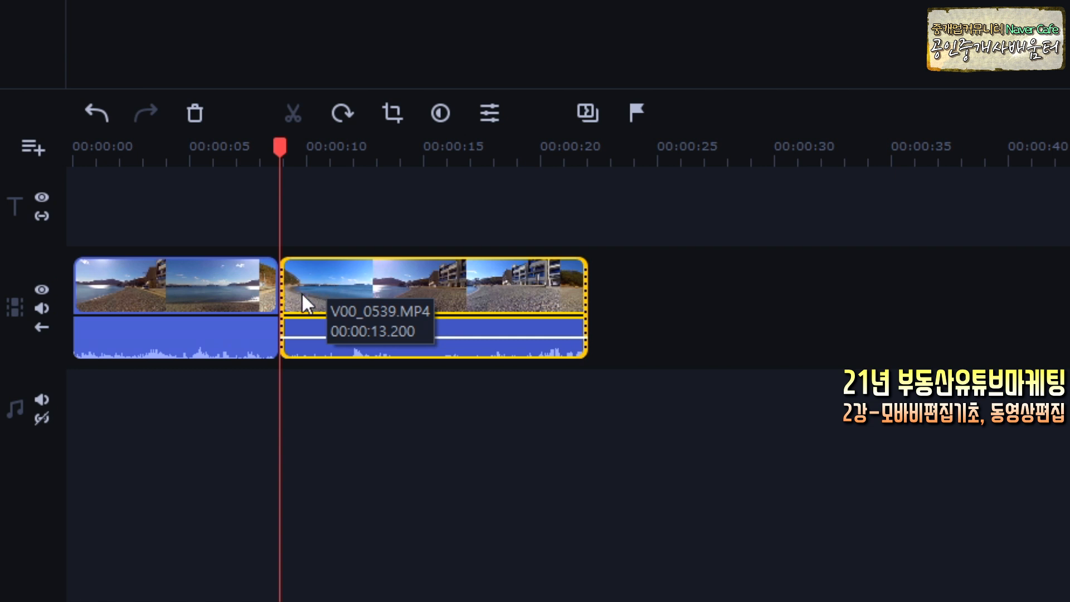
pyautogui.moveTo(305, 295); pyautogui.dragTo(363, 298)
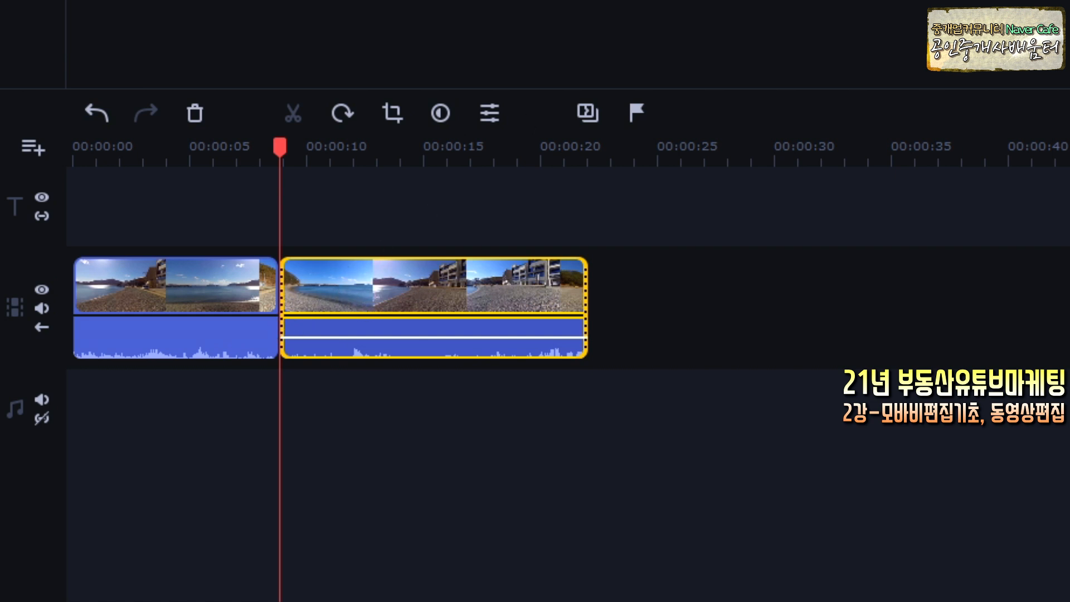
pyautogui.moveTo(53, 345)
pyautogui.mouseDown()
pyautogui.moveTo(25, 332)
pyautogui.moveTo(55, 328)
pyautogui.mouseUp()
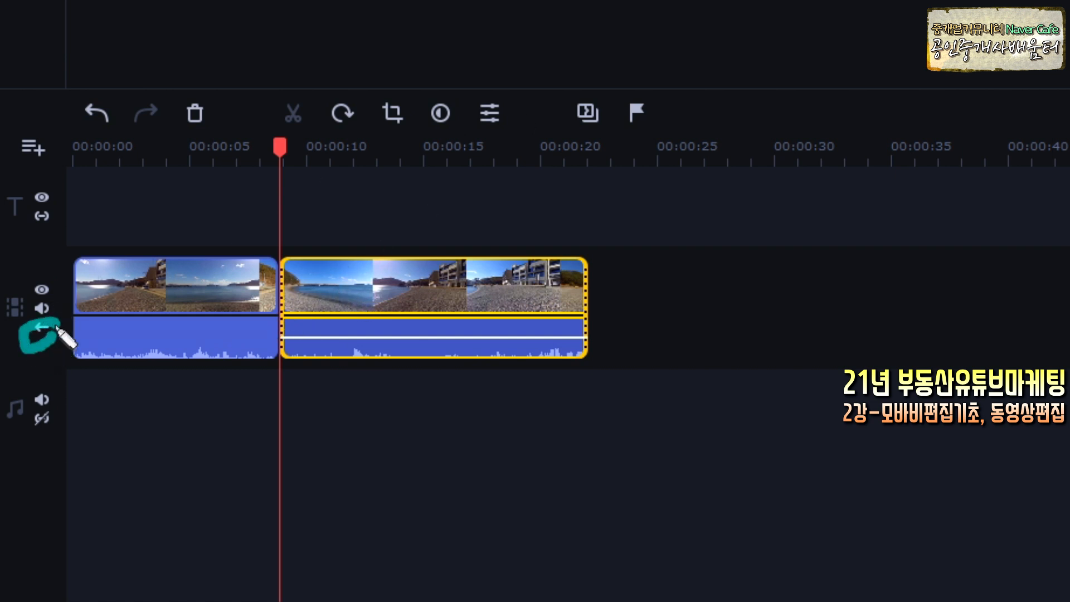
pyautogui.press('Escape')
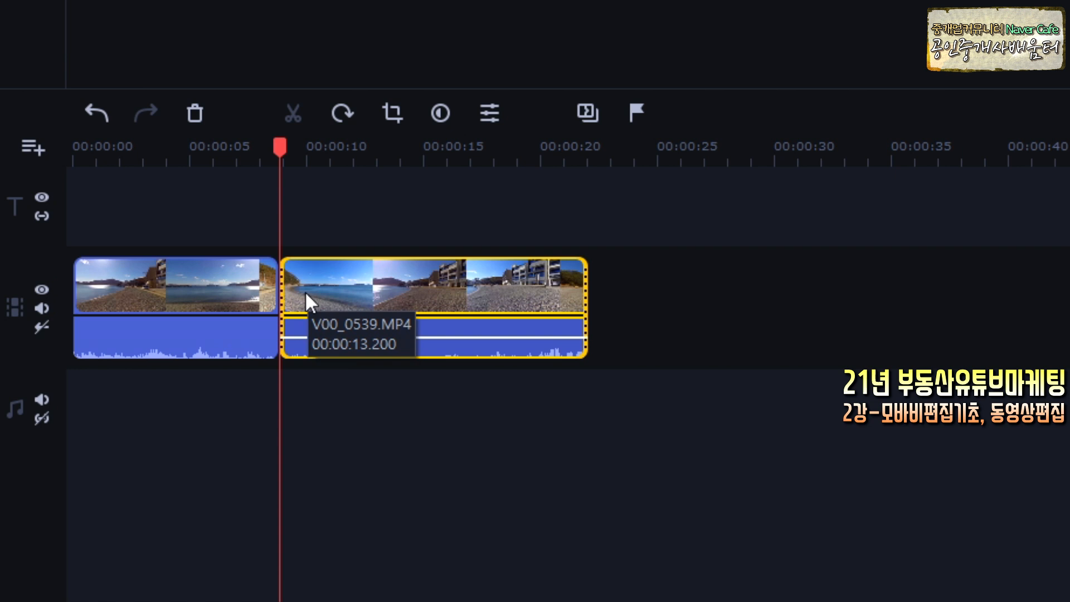
pyautogui.moveTo(308, 291); pyautogui.dragTo(366, 292)
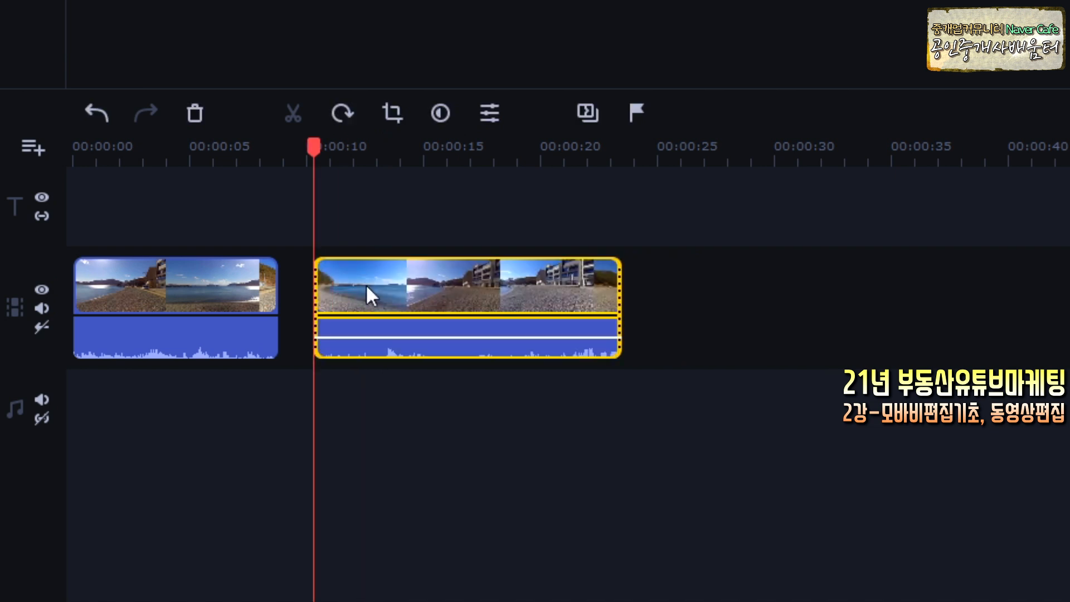
pyautogui.click(42, 326)
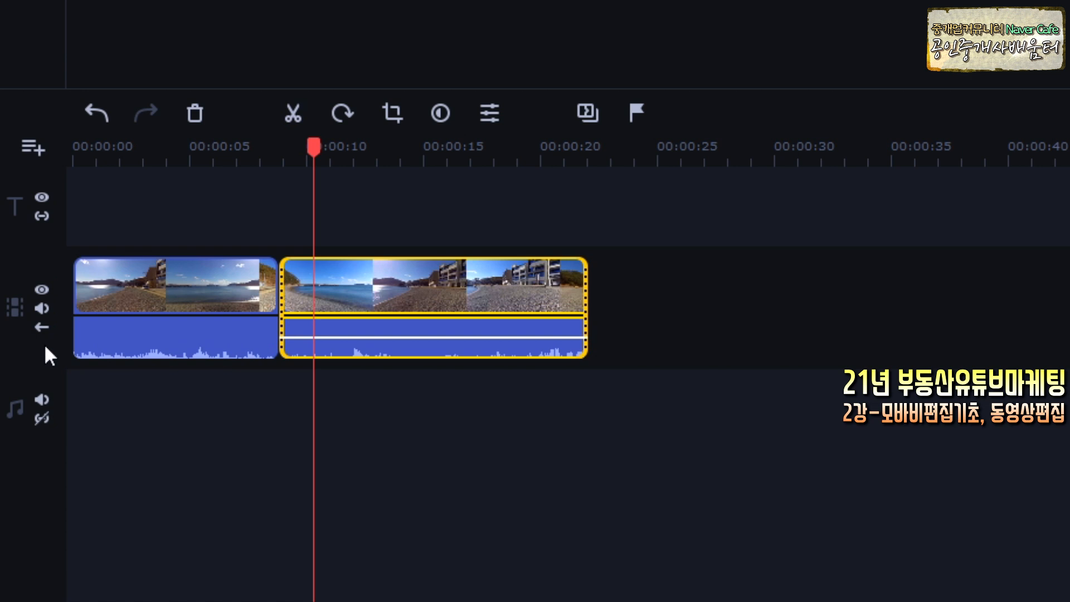
pyautogui.moveTo(346, 303); pyautogui.dragTo(416, 301)
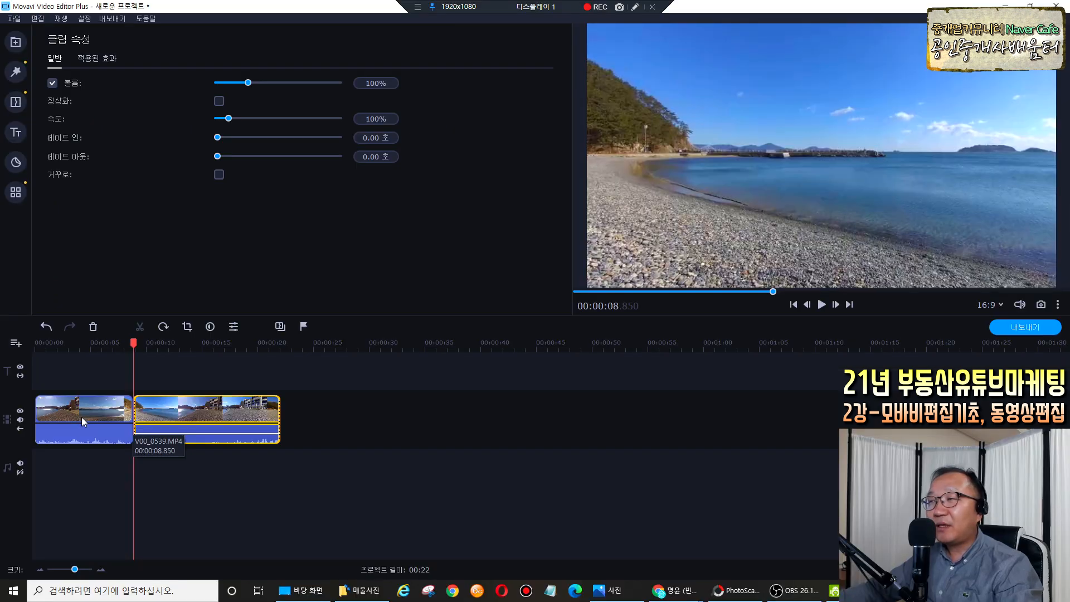
pyautogui.moveTo(134, 345); pyautogui.dragTo(32, 354)
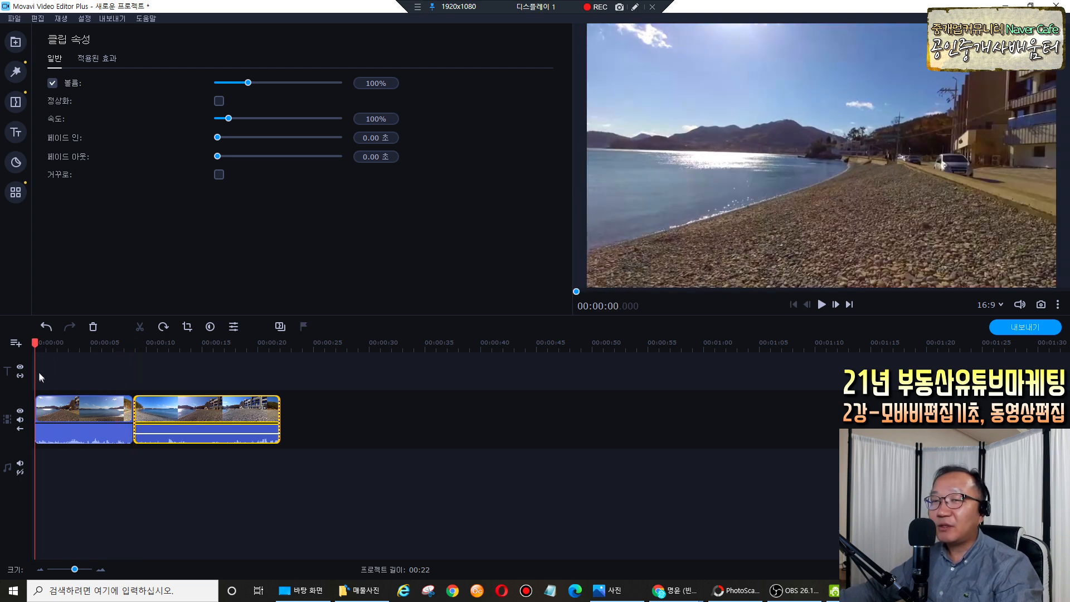
pyautogui.press('space')
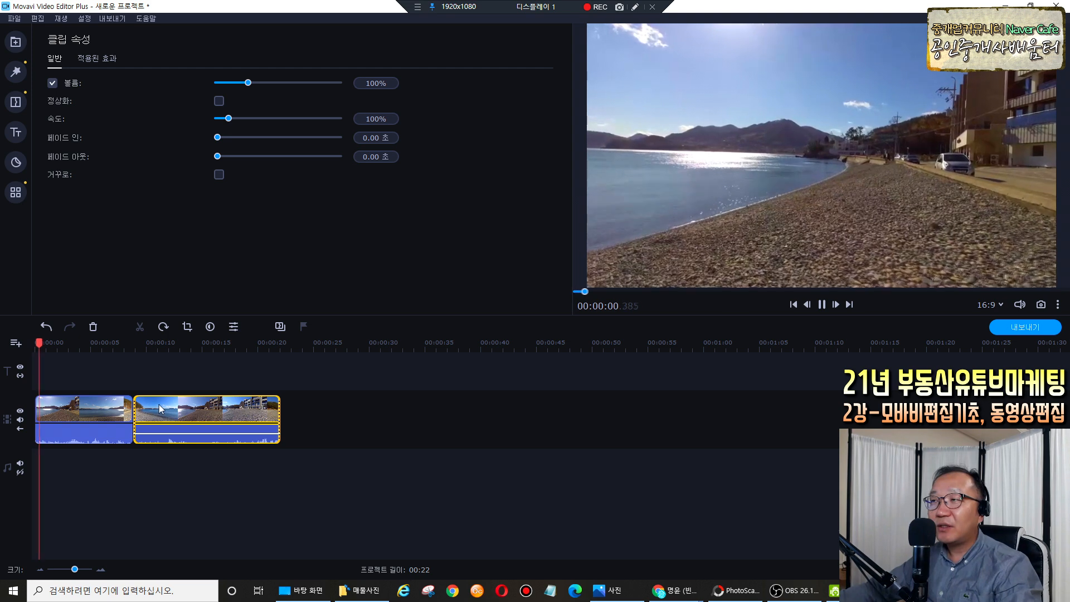
pyautogui.press('space')
pyautogui.moveTo(62, 345); pyautogui.dragTo(269, 351)
pyautogui.press('space')
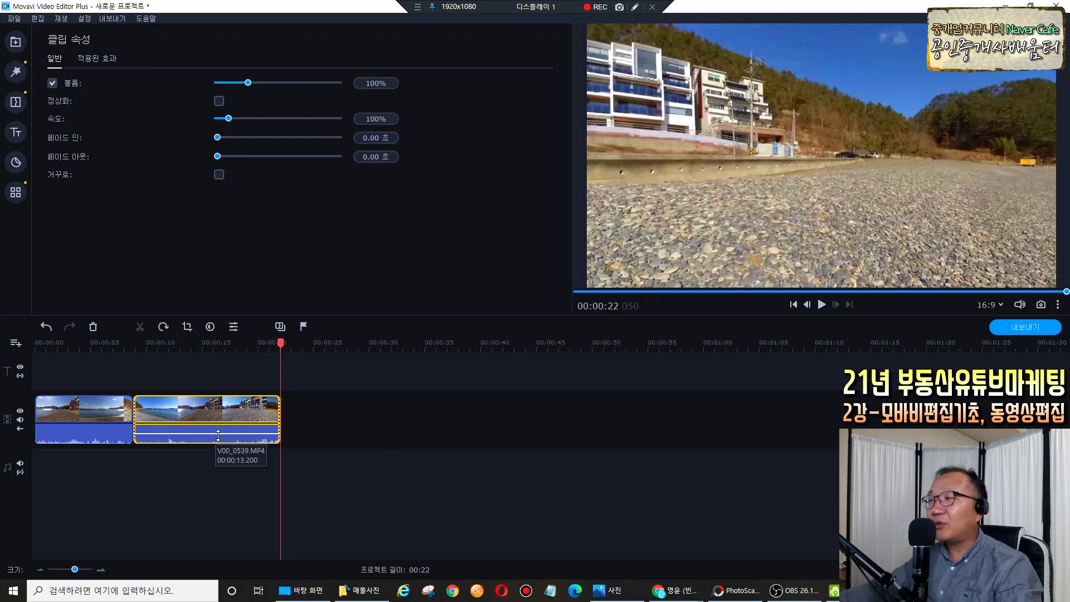
# Select the first beach clip and check a few moments within it.
pyautogui.click(49, 410)
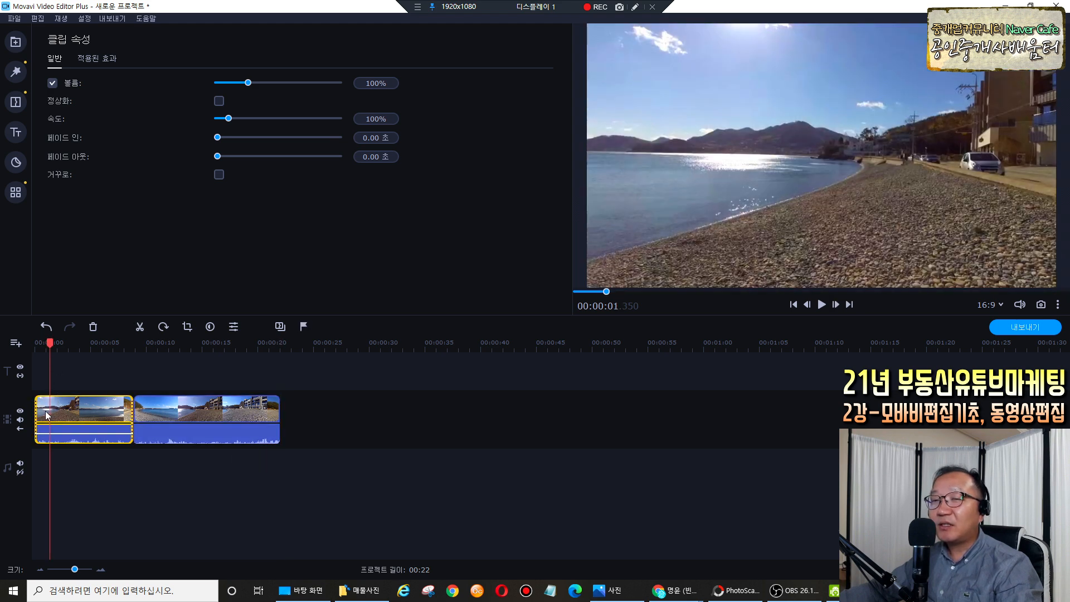
pyautogui.click(45, 410)
pyautogui.click(55, 413)
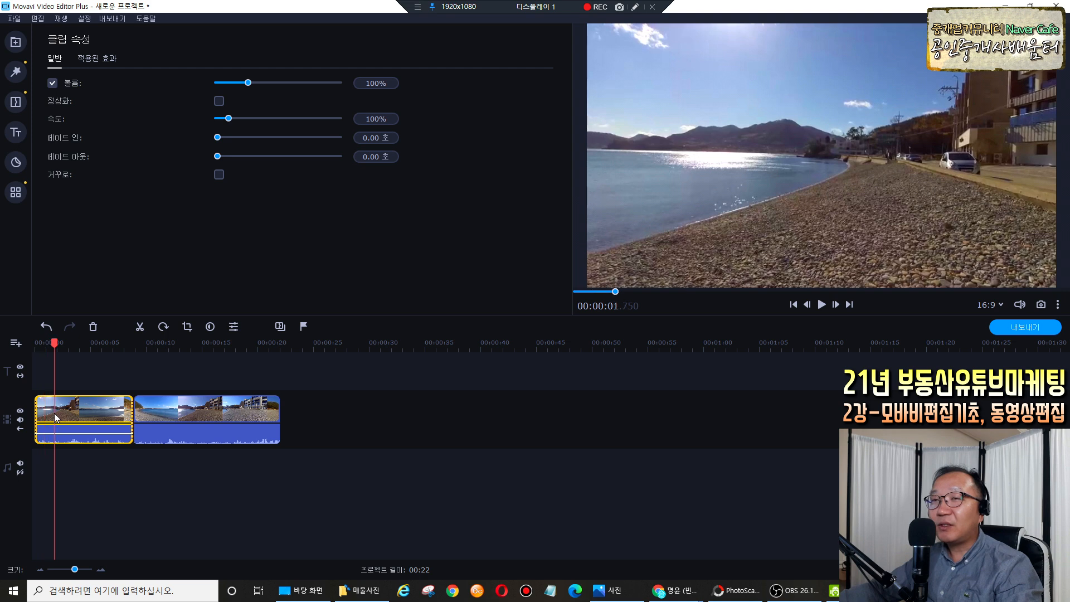
pyautogui.click(635, 6)
pyautogui.moveTo(52, 146)
pyautogui.mouseDown()
pyautogui.moveTo(88, 146)
pyautogui.moveTo(93, 165)
pyautogui.mouseUp()
pyautogui.click(116, 167)
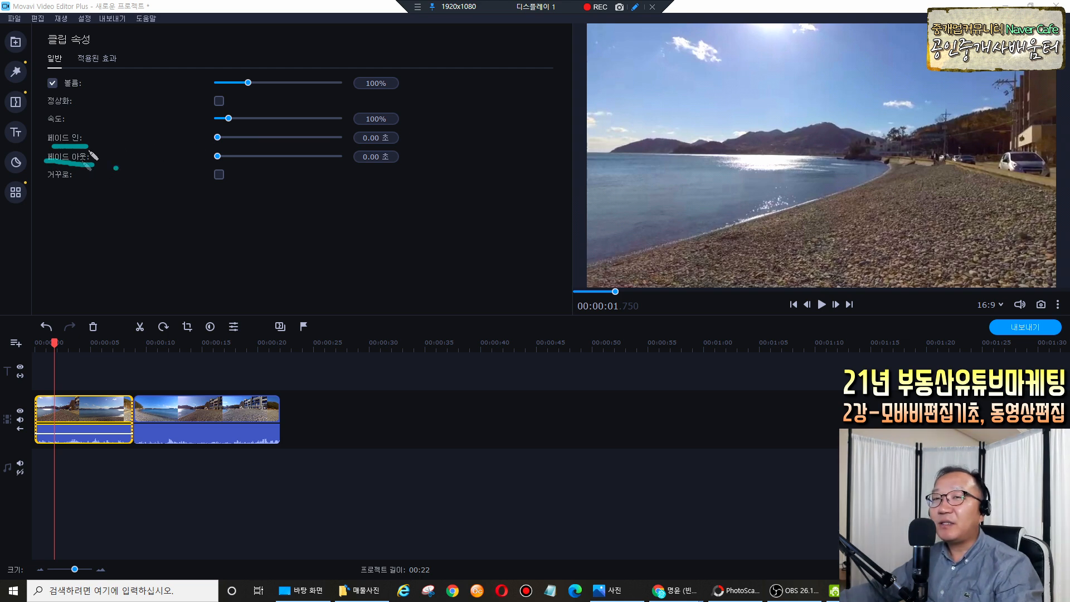
pyautogui.moveTo(31, 379)
pyautogui.mouseDown()
pyautogui.moveTo(43, 370)
pyautogui.moveTo(46, 384)
pyautogui.mouseUp()
pyautogui.press('Escape')
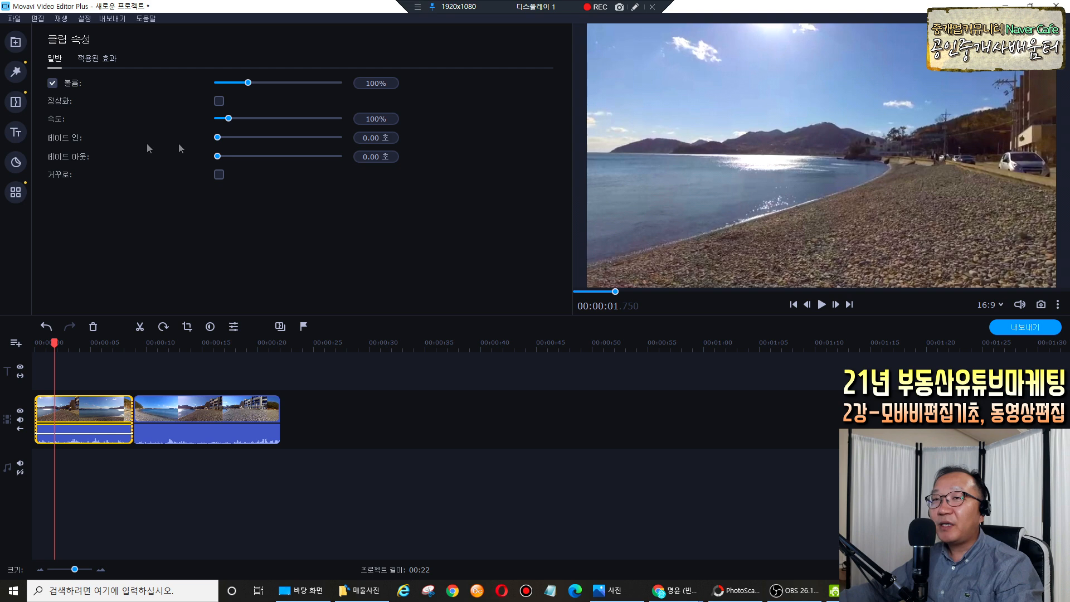
# Set the first clip's 페이드 인 (Fade in) to 1.00 s.
pyautogui.click(390, 138)
pyautogui.doubleClick(379, 138)
pyautogui.write('1')
pyautogui.press('Return')
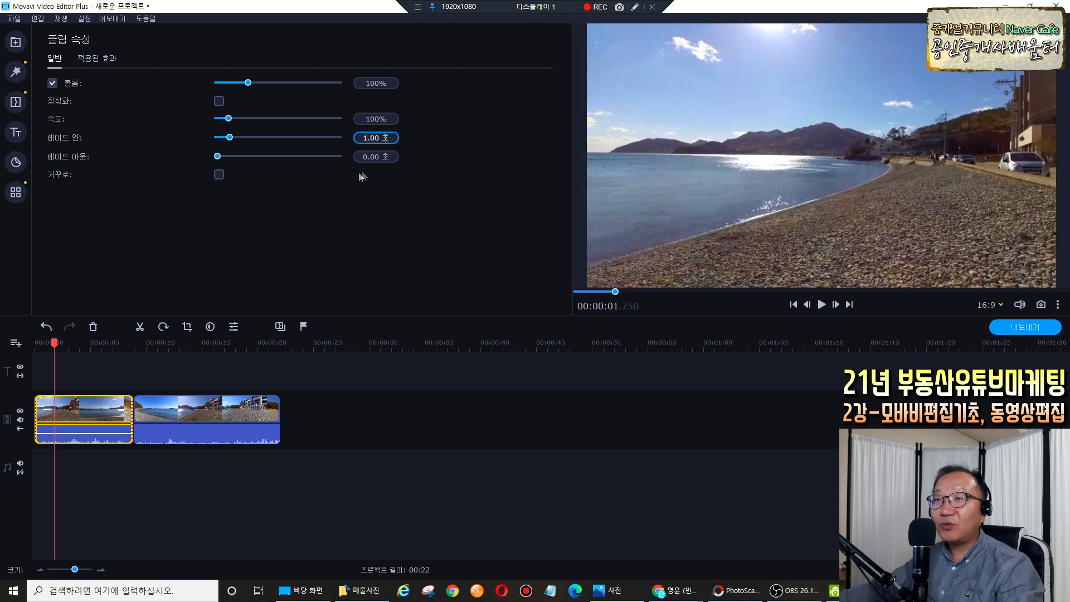
pyautogui.click(349, 178)
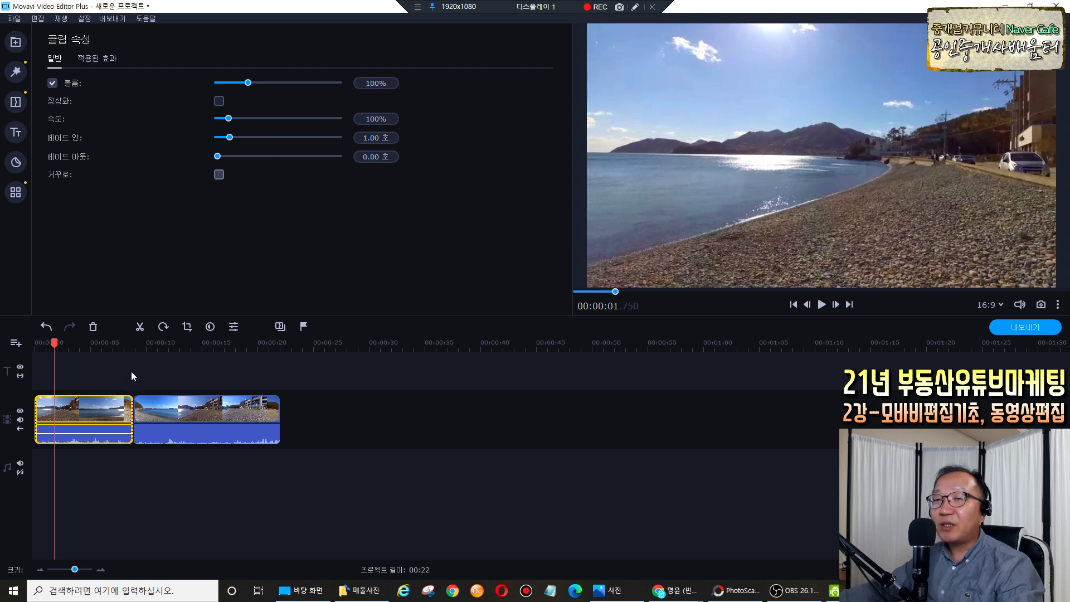
# Deselect the clip and move the playhead to the join between the two clips.
pyautogui.click(117, 367)
pyautogui.moveTo(54, 342); pyautogui.dragTo(127, 383)
pyautogui.click(128, 408)
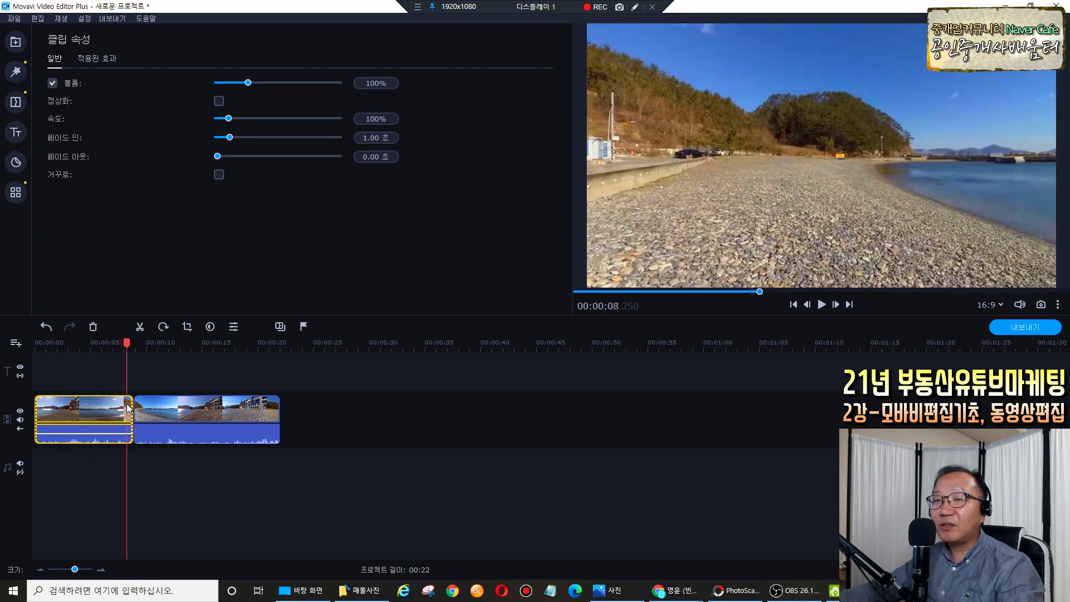
pyautogui.moveTo(127, 343); pyautogui.dragTo(35, 348)
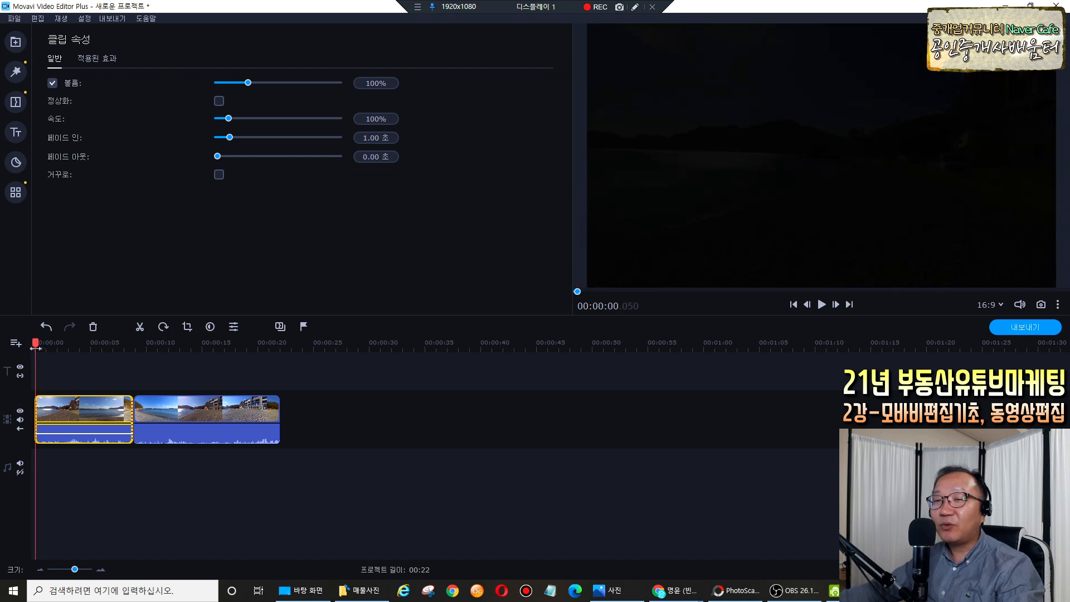
# Select the second beach clip and set its 페이드 아웃 (Fade out) to 1.00 s.
pyautogui.click(204, 406)
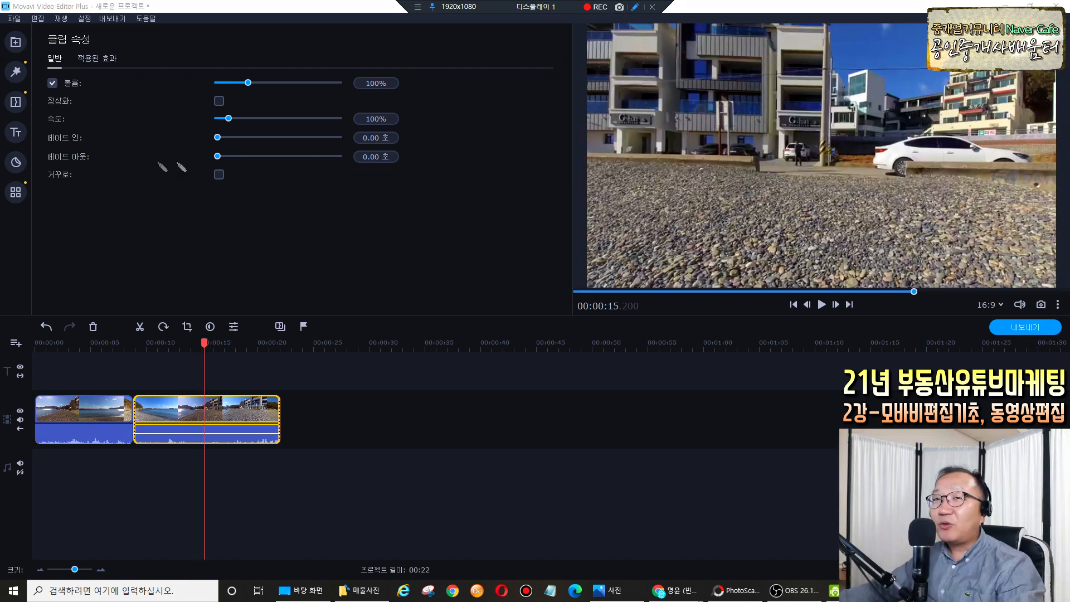
pyautogui.moveTo(47, 146)
pyautogui.mouseDown()
pyautogui.moveTo(83, 147)
pyautogui.moveTo(64, 165)
pyautogui.moveTo(85, 165)
pyautogui.mouseUp()
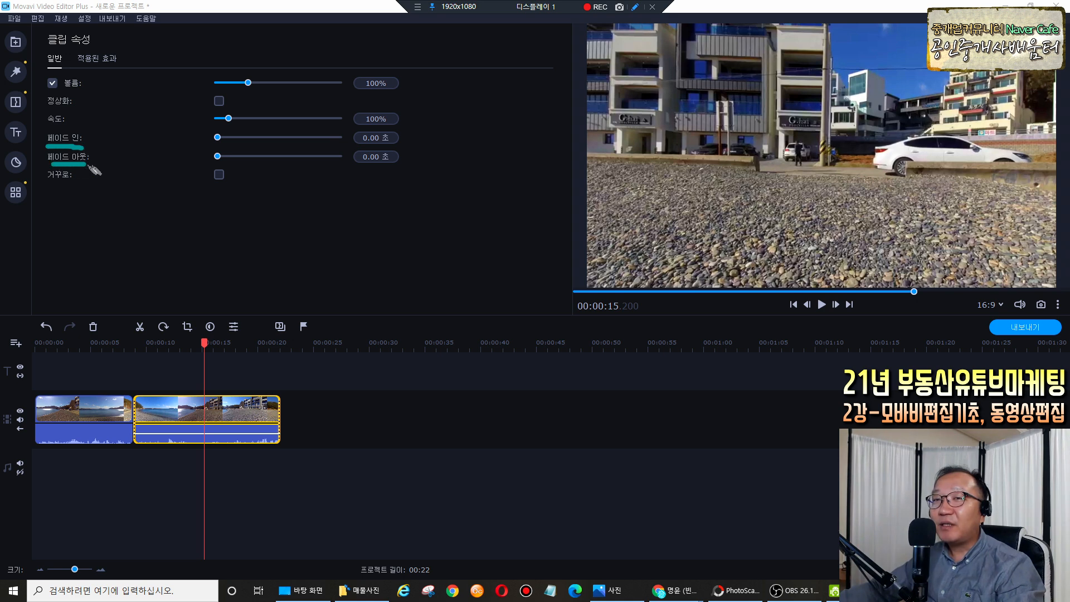
pyautogui.moveTo(269, 384); pyautogui.dragTo(272, 444)
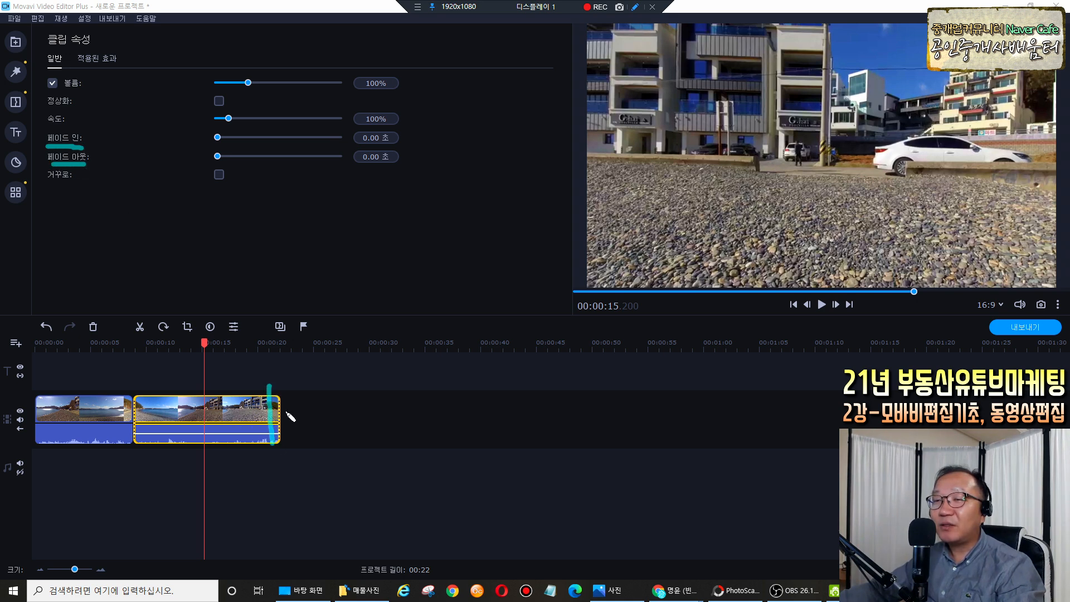
pyautogui.click(102, 168)
pyautogui.press('Escape')
pyautogui.click(224, 410)
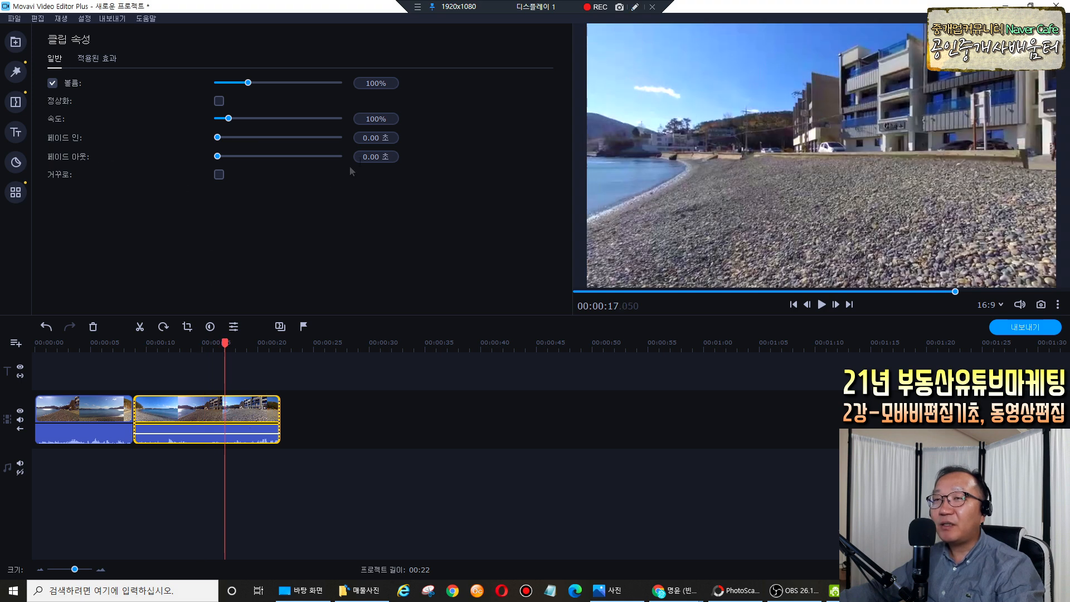
pyautogui.click(385, 157)
pyautogui.moveTo(381, 158); pyautogui.dragTo(351, 163)
pyautogui.write('1')
pyautogui.press('Return')
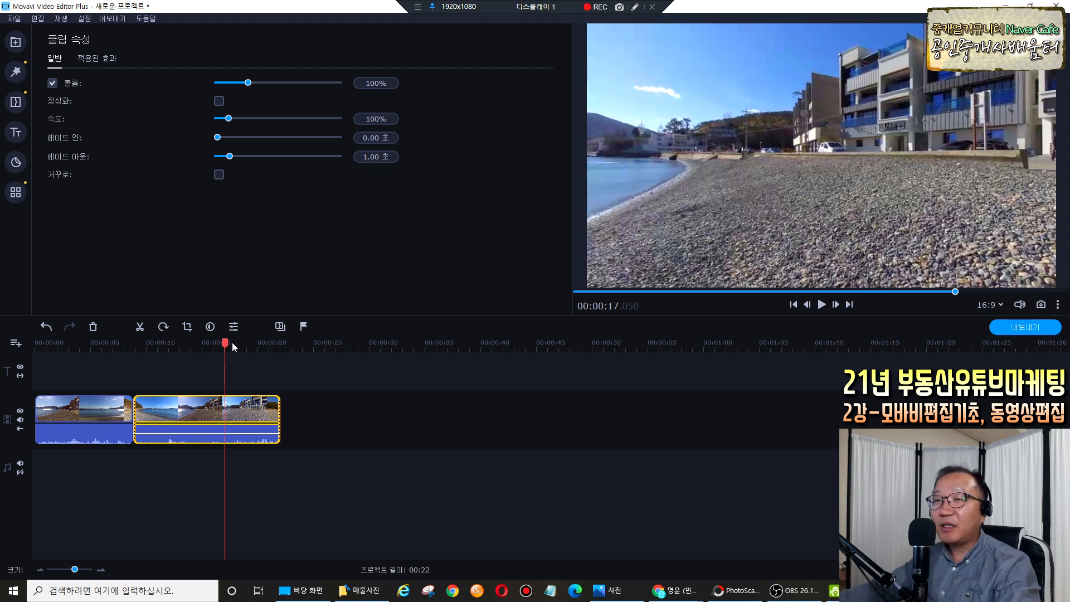
# Rewind to the start, play the video to check the fades, then deselect the clip.
pyautogui.click(634, 6)
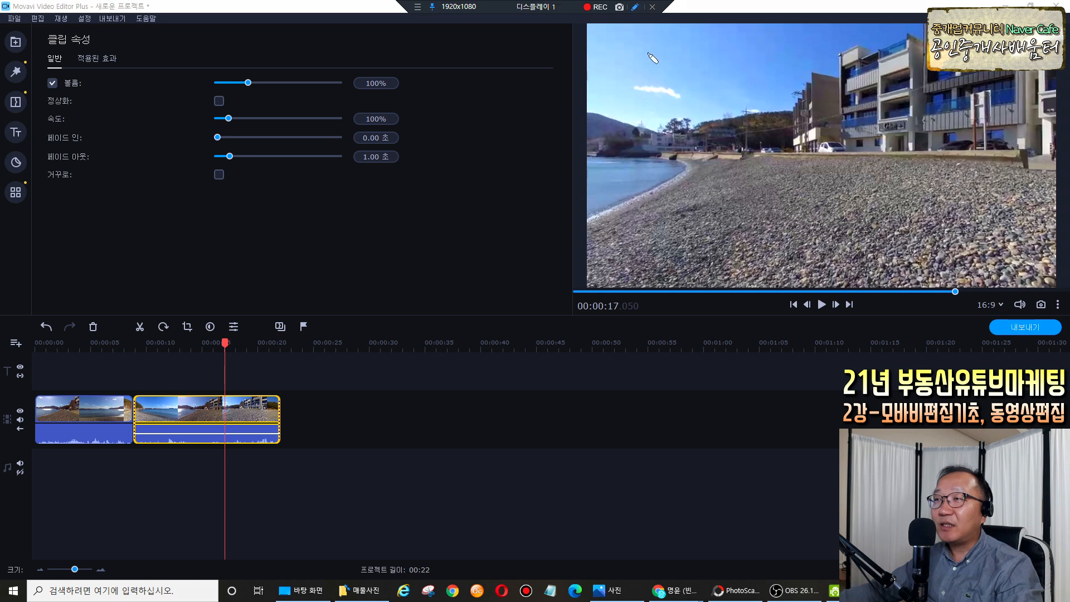
pyautogui.moveTo(741, 206); pyautogui.dragTo(800, 215)
pyautogui.moveTo(696, 230); pyautogui.dragTo(738, 211)
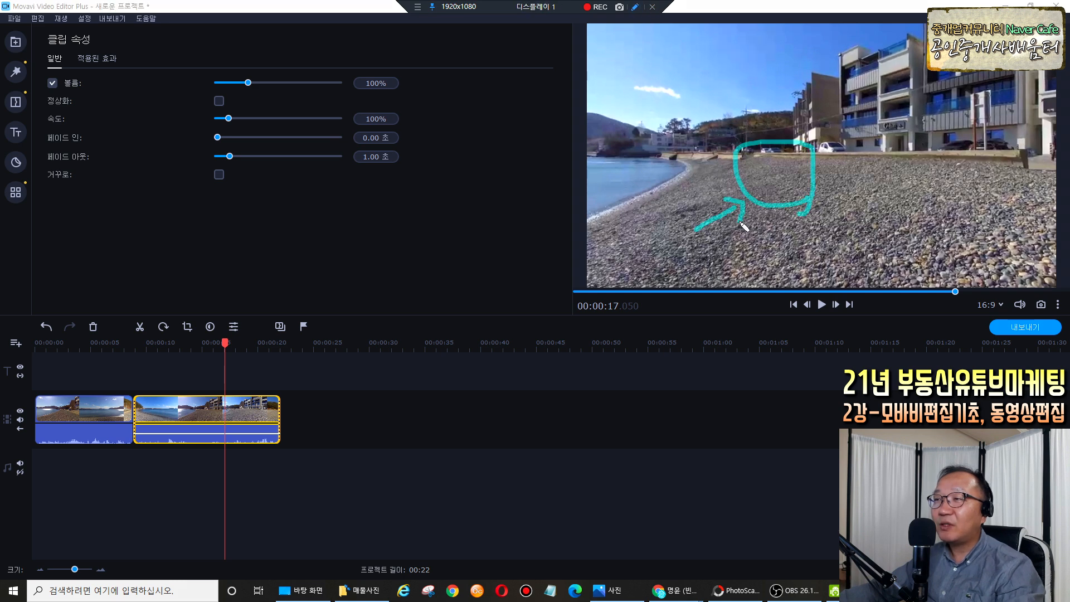
pyautogui.press('Escape')
pyautogui.moveTo(224, 342); pyautogui.dragTo(34, 350)
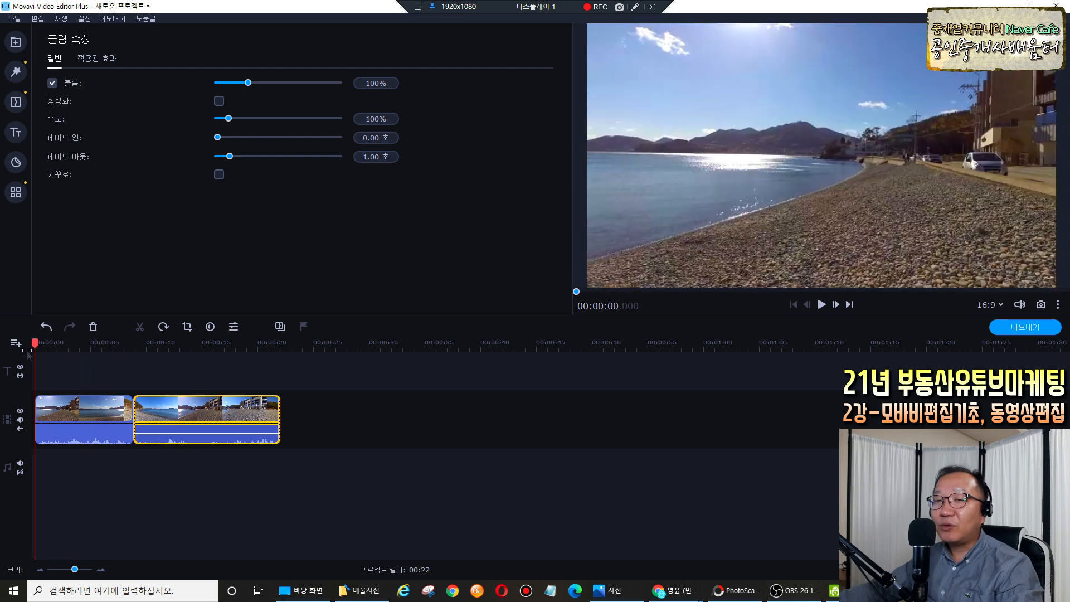
pyautogui.press('space')
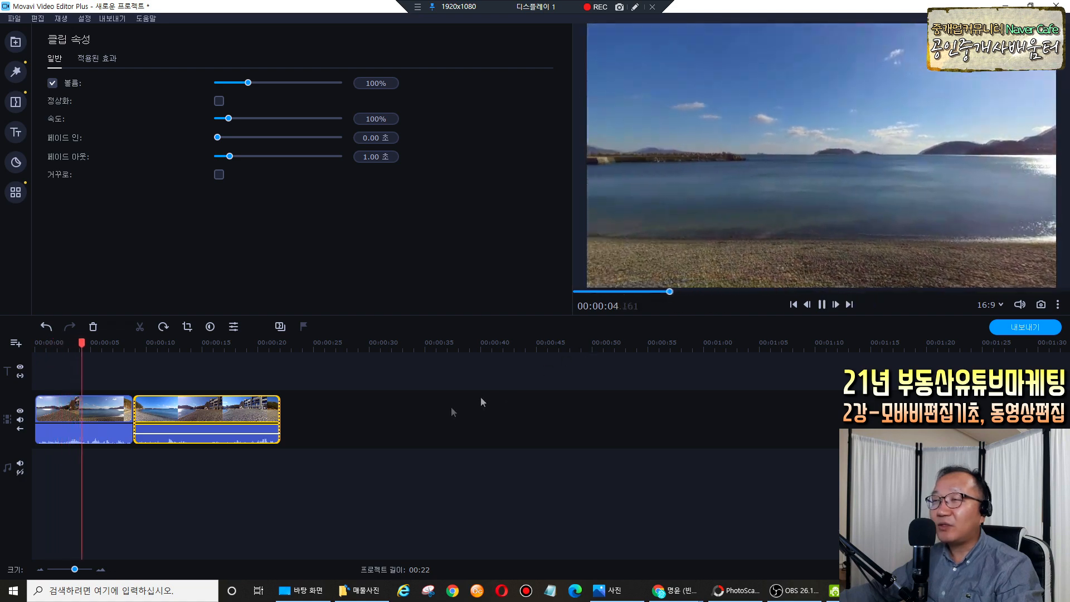
pyautogui.press('space')
pyautogui.click(265, 378)
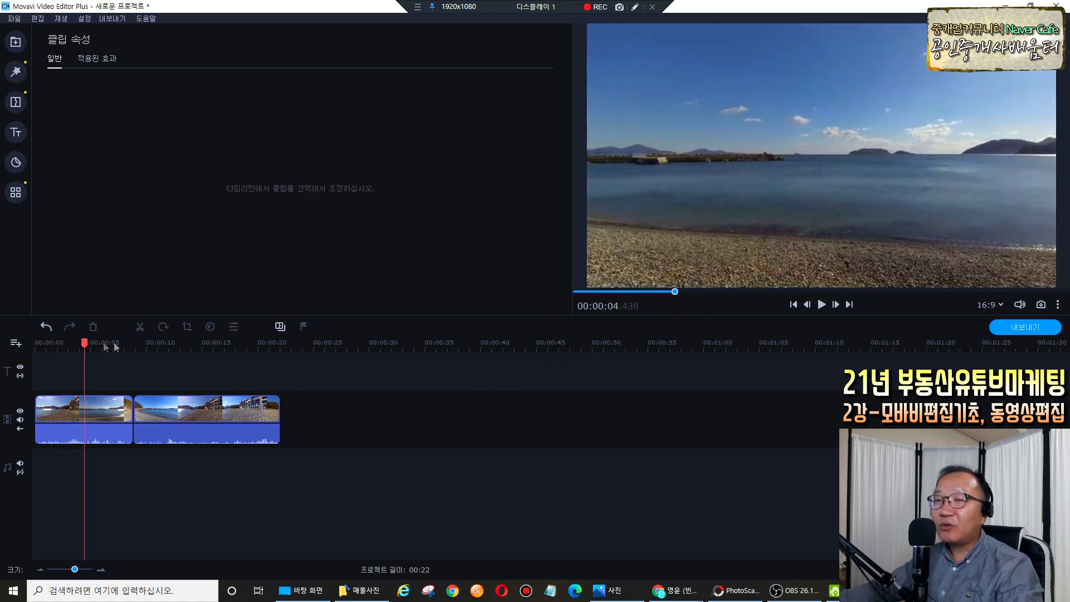
pyautogui.moveTo(83, 341); pyautogui.dragTo(263, 342)
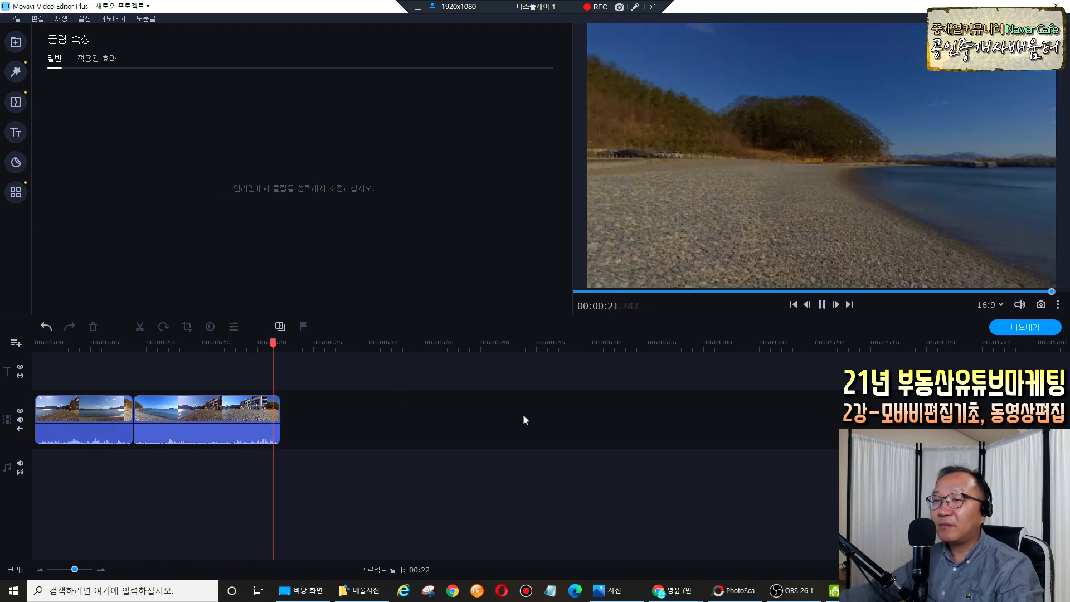
pyautogui.press('Home')
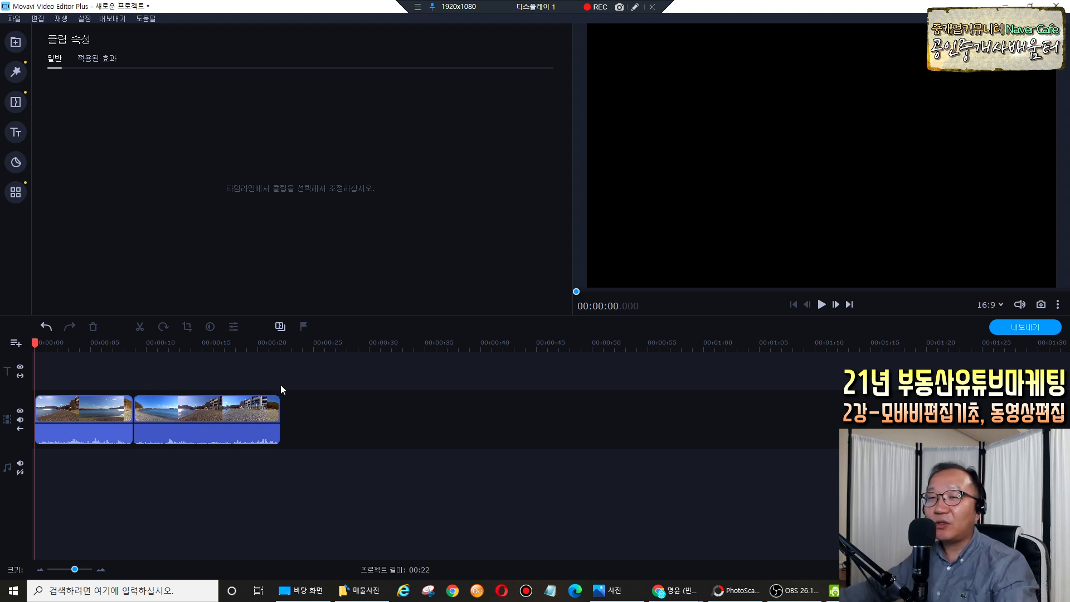
pyautogui.click(61, 412)
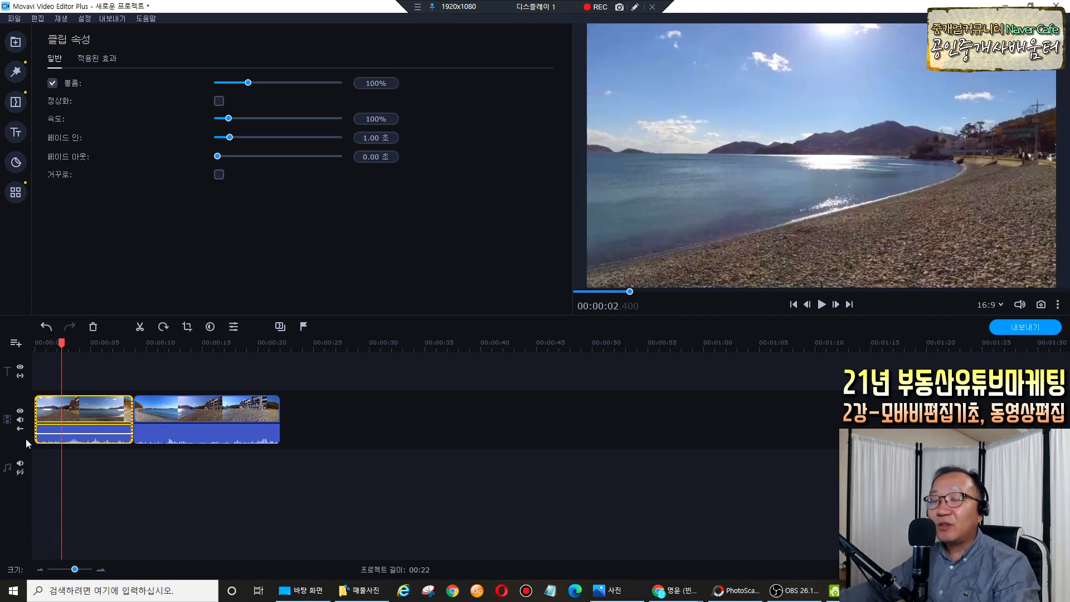
# Lengthen the first clip's fade-in and the second clip's fade-out to 2 seconds, then preview from the start.
pyautogui.moveTo(231, 140); pyautogui.dragTo(243, 139)
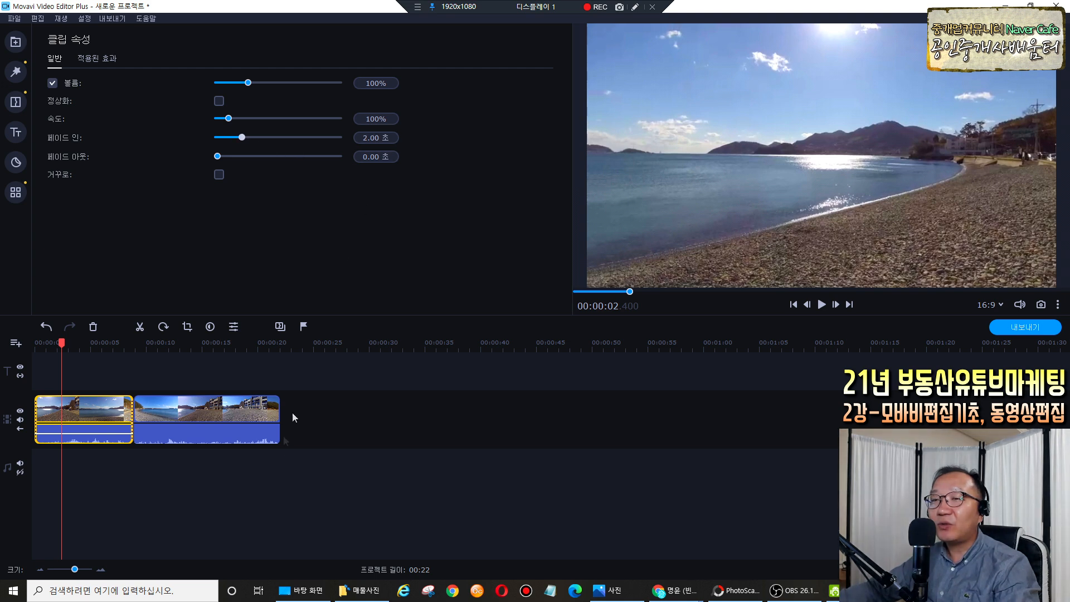
pyautogui.click(241, 412)
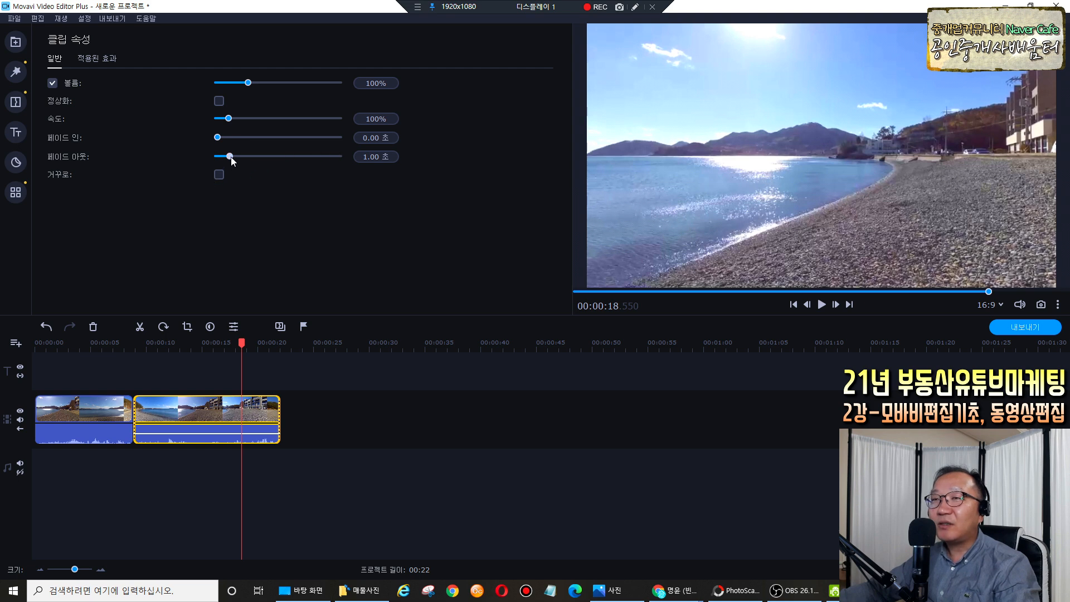
pyautogui.moveTo(240, 158); pyautogui.dragTo(242, 156)
pyautogui.moveTo(243, 342); pyautogui.dragTo(34, 342)
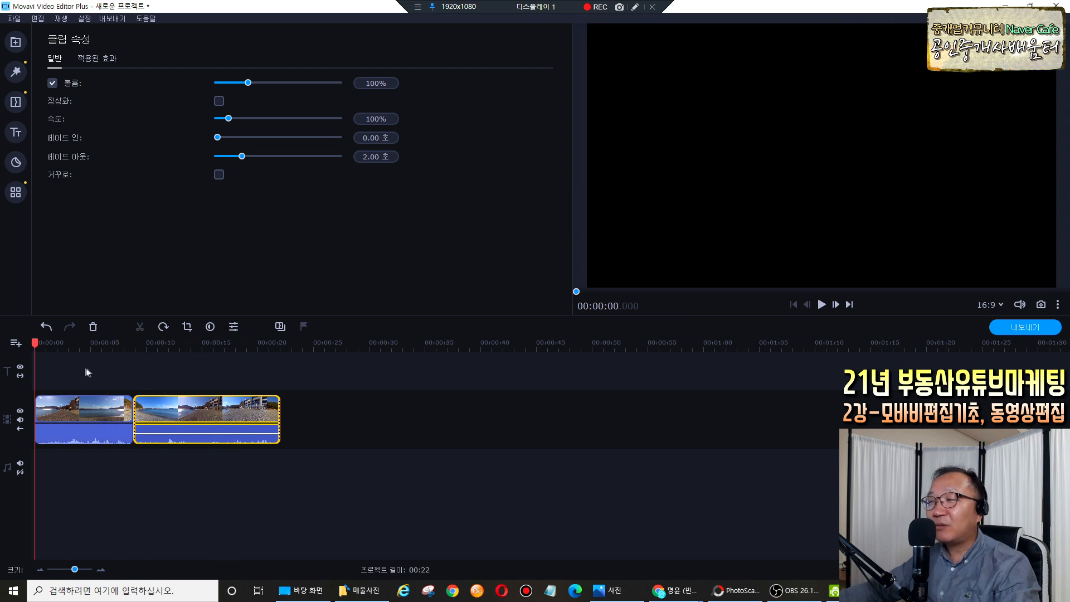
pyautogui.press('space')
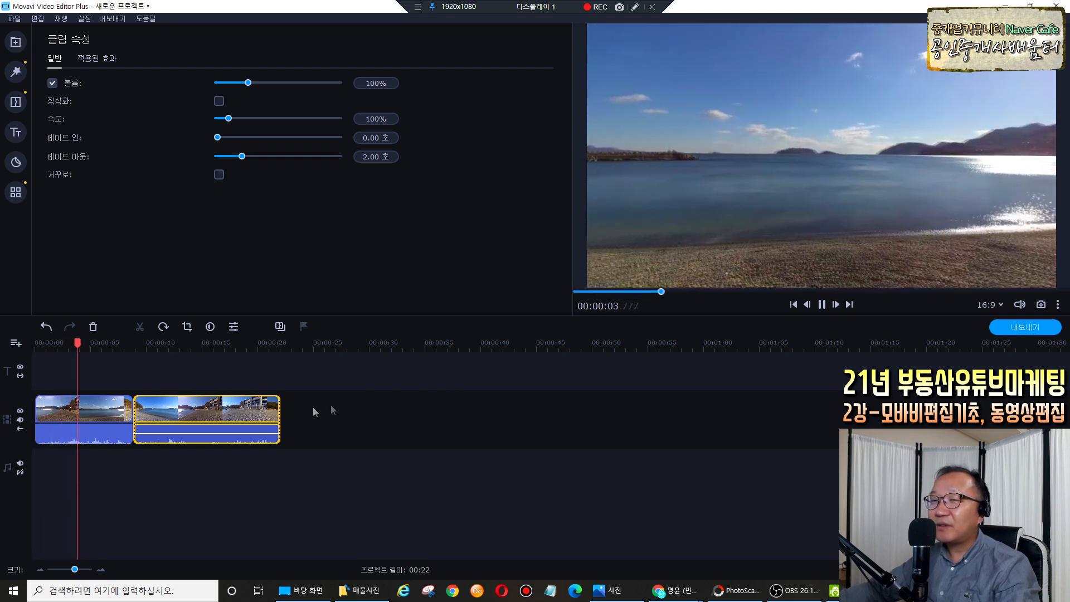
pyautogui.click(256, 409)
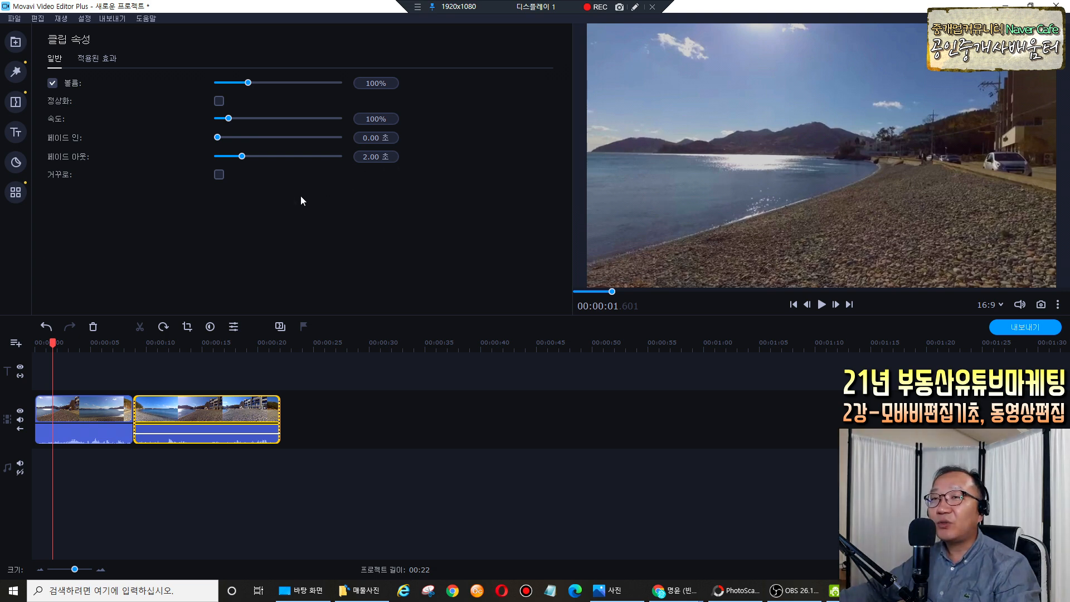
# Set the second clip's fade-out back to 1 second and return the playhead to 00:00.
pyautogui.click(124, 411)
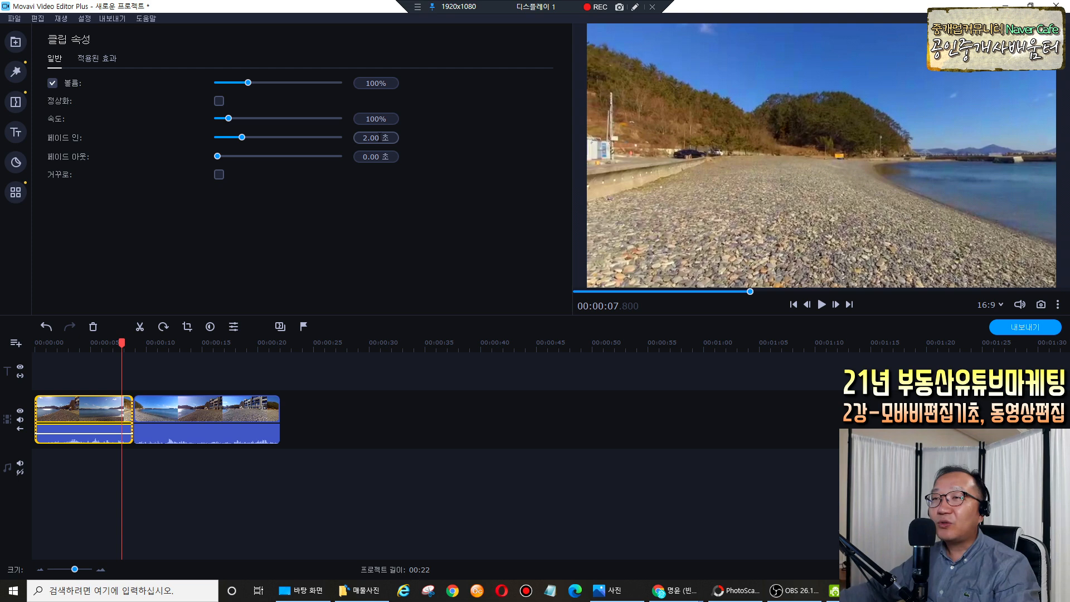
pyautogui.click(371, 138)
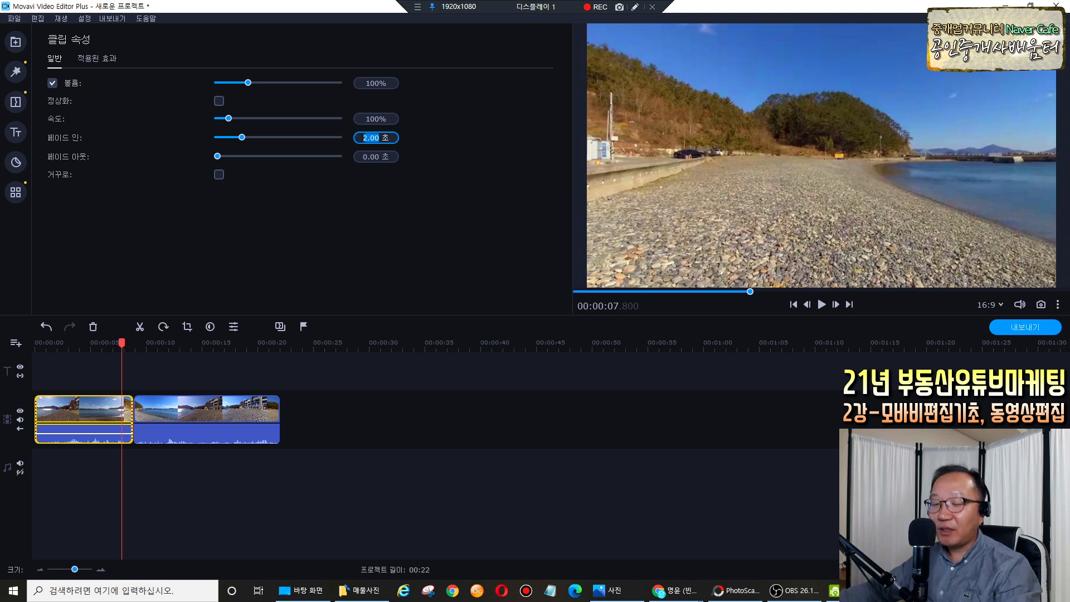
pyautogui.click(231, 411)
pyautogui.click(371, 156)
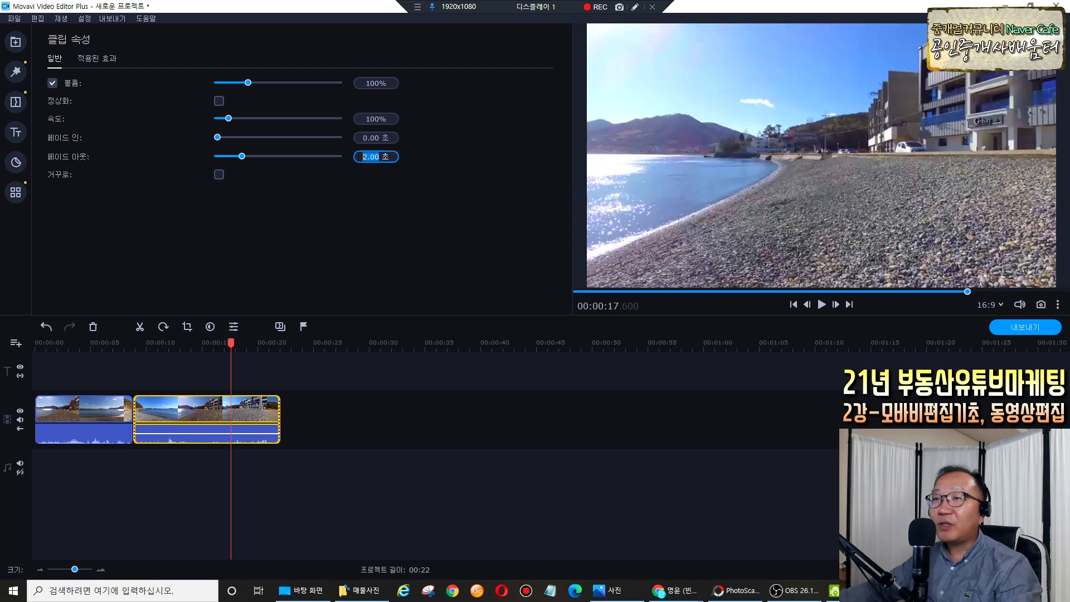
pyautogui.write('1')
pyautogui.press('Return')
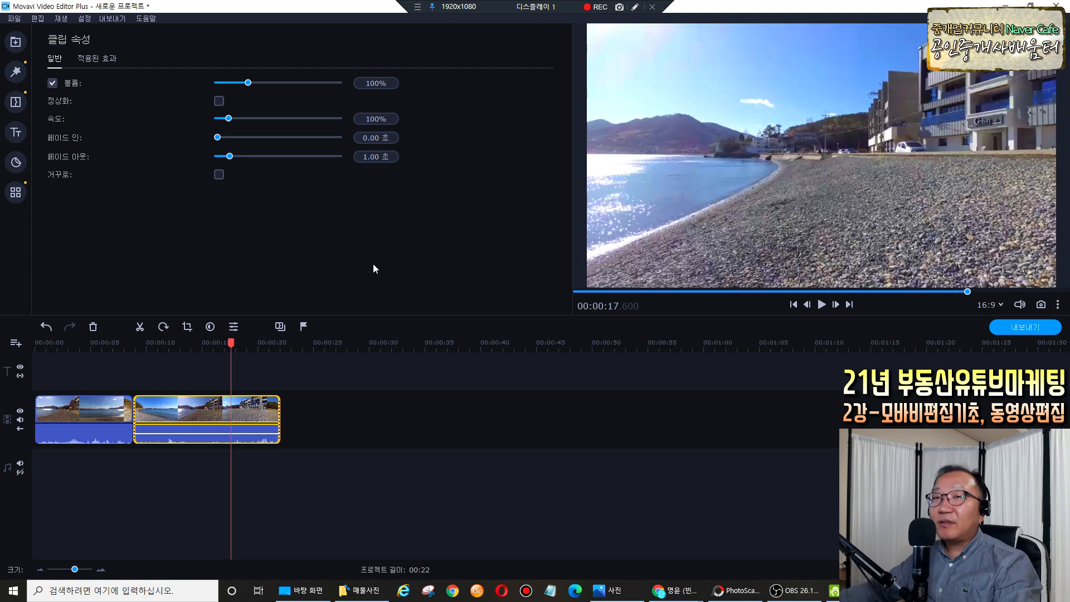
pyautogui.click(119, 381)
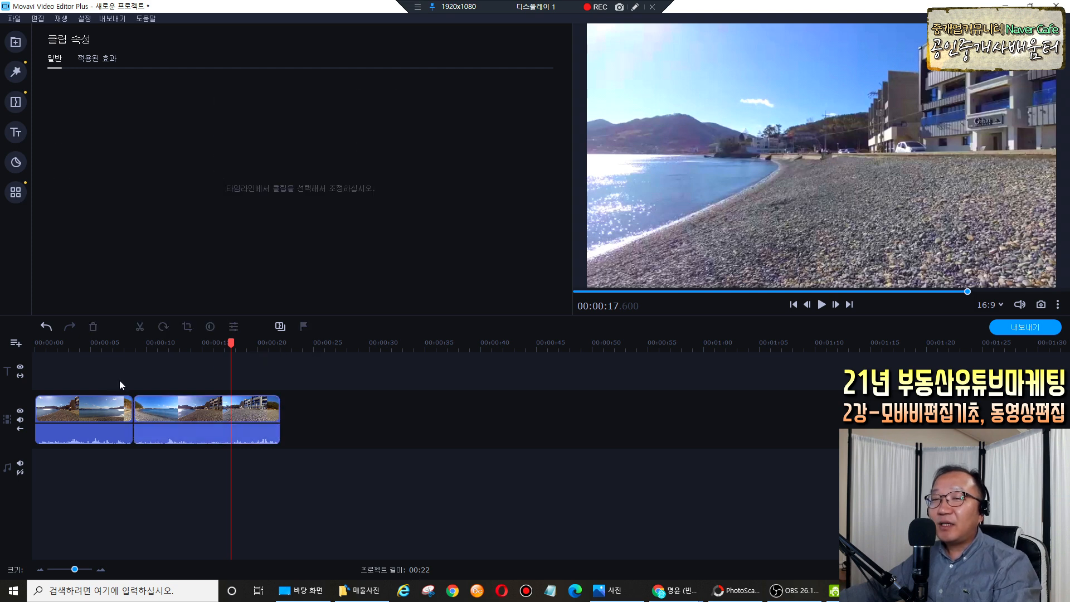
pyautogui.moveTo(235, 345); pyautogui.dragTo(185, 349)
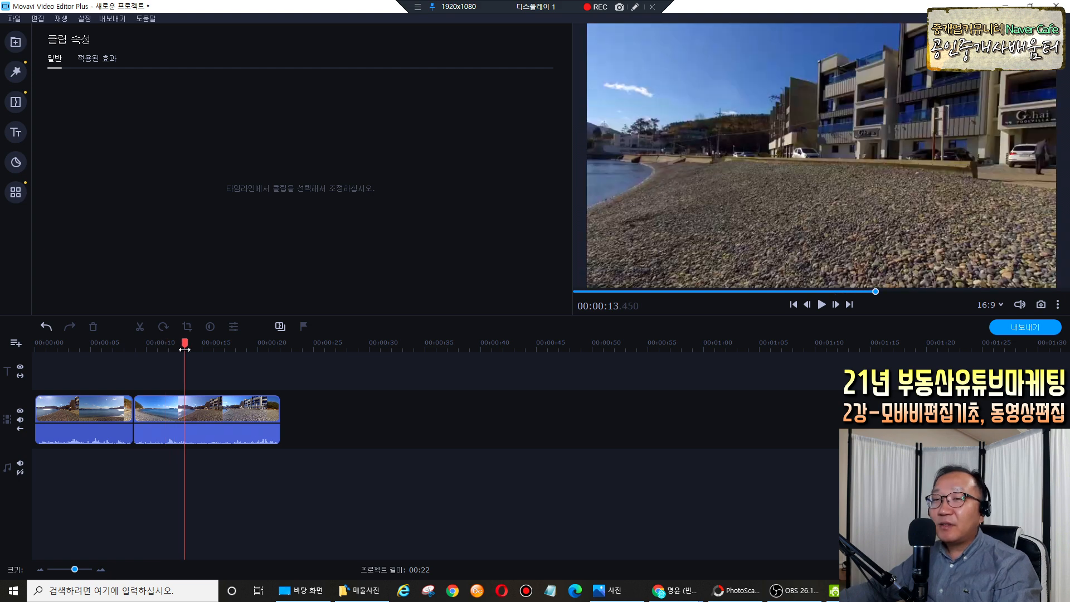
pyautogui.moveTo(184, 349); pyautogui.dragTo(31, 347)
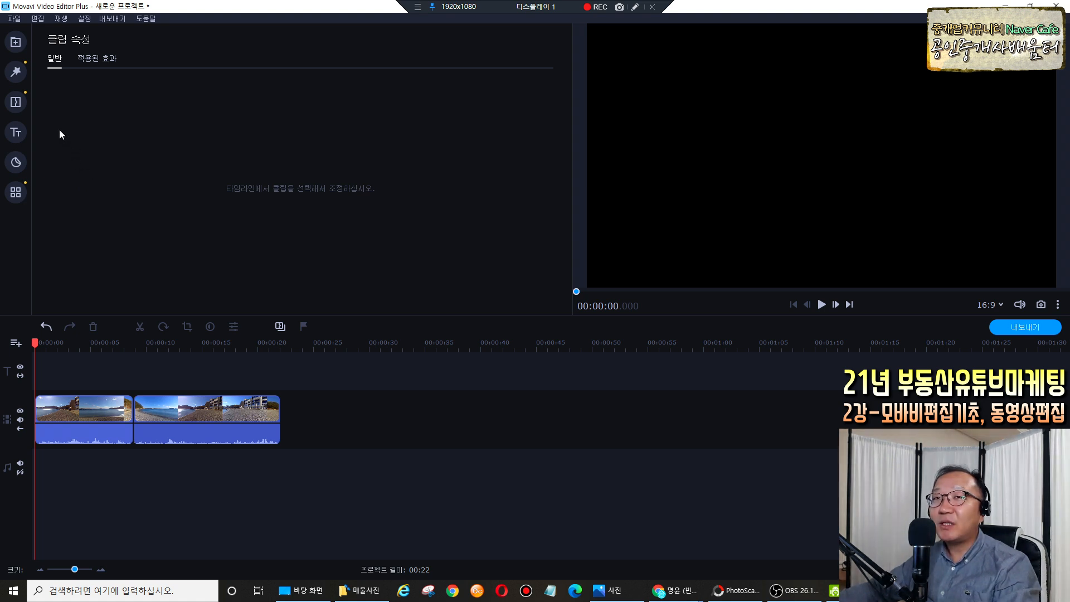
# Preview 8비트 어드벤처, 강변 산책 and other library tracks, then pick 따뜻한 추억.
pyautogui.click(18, 45)
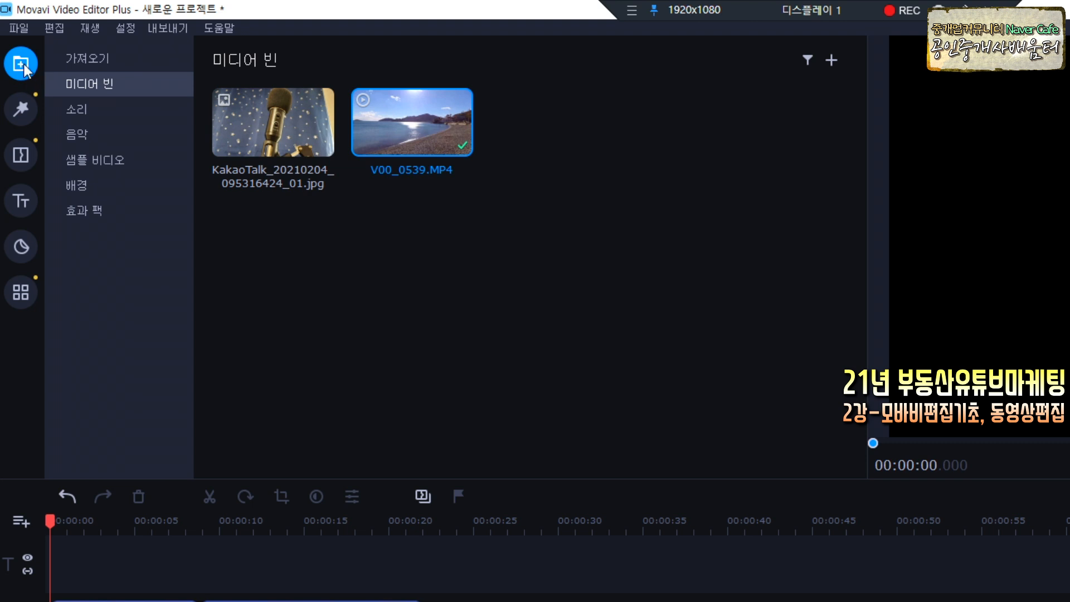
pyautogui.click(82, 133)
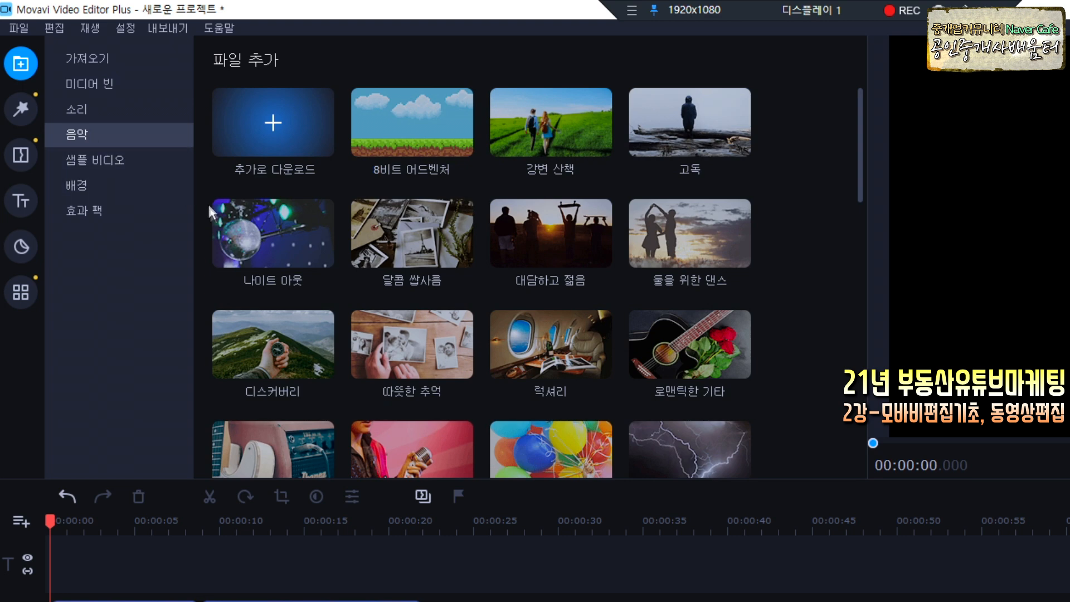
pyautogui.click(436, 143)
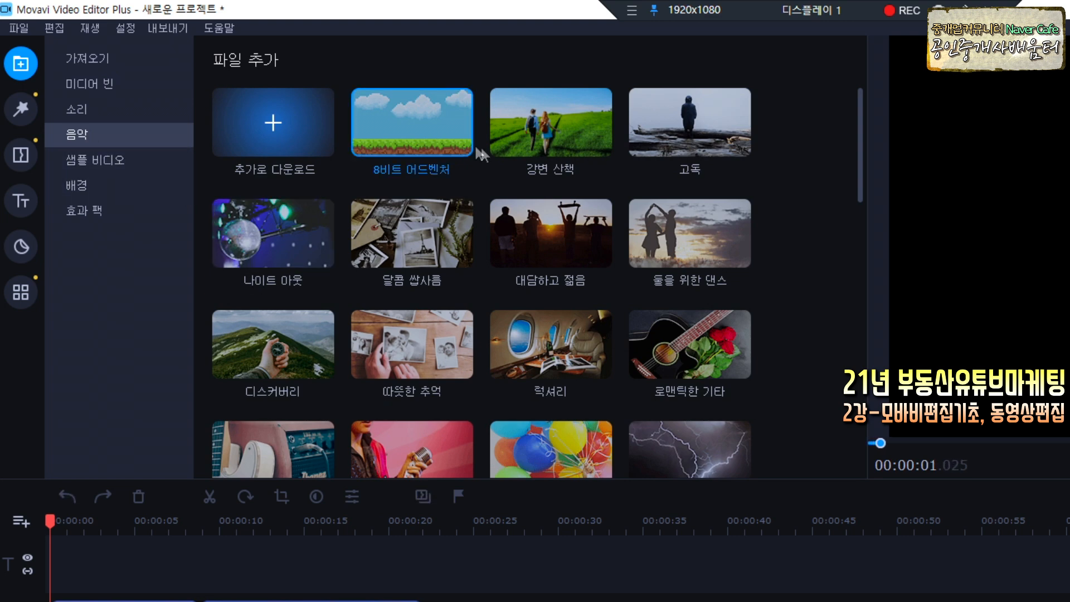
pyautogui.click(519, 143)
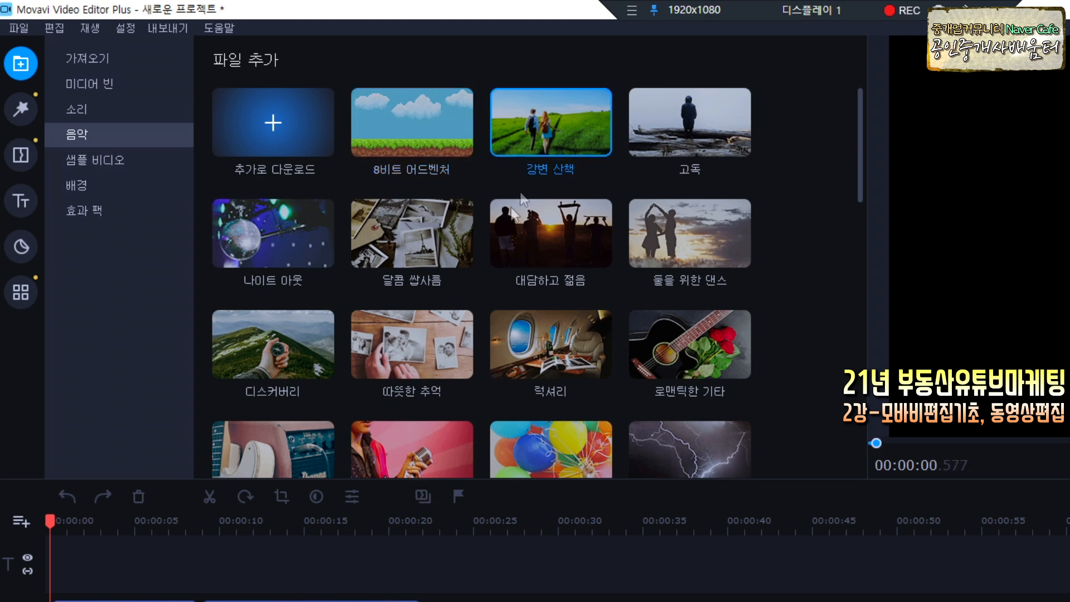
pyautogui.click(444, 250)
pyautogui.click(436, 363)
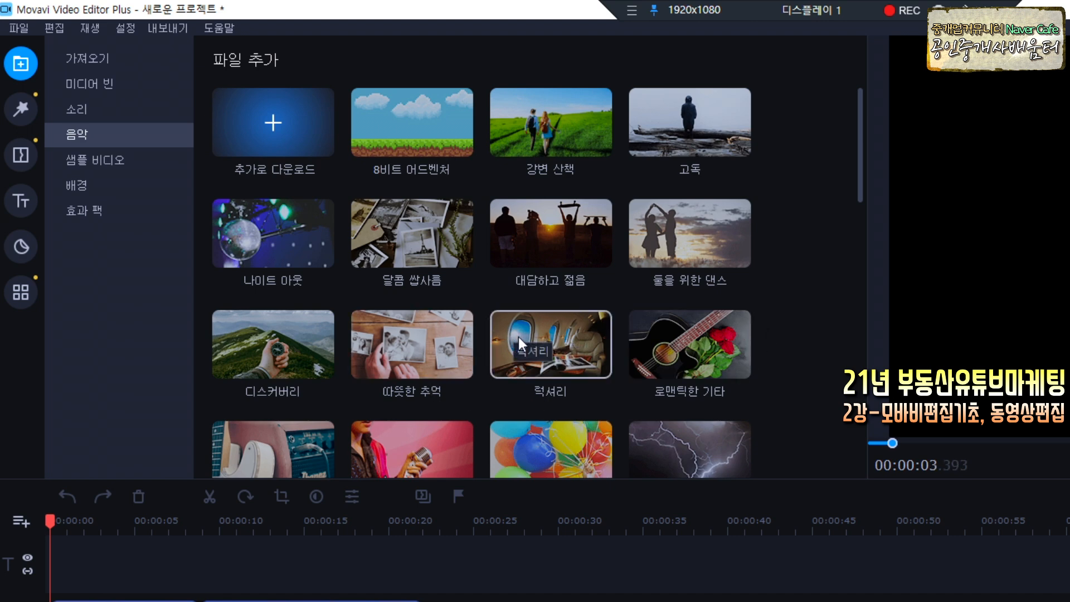
pyautogui.click(420, 350)
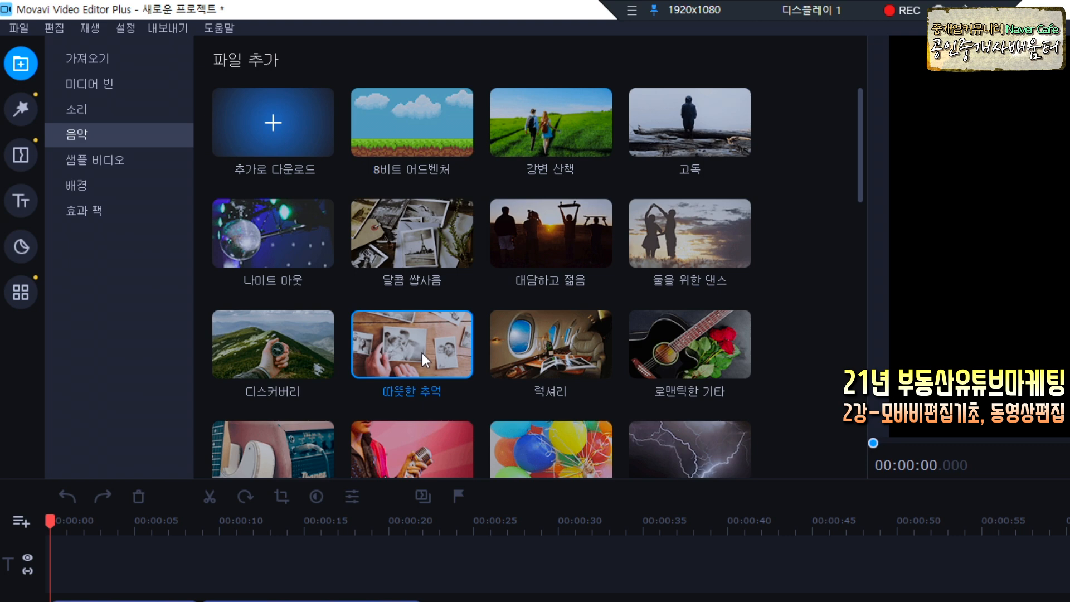
# Drag 따뜻한 추억 (Warm_Memories.mp3) onto the audio track and align it to 00:00:00.
pyautogui.moveTo(423, 351); pyautogui.dragTo(423, 479)
pyautogui.moveTo(406, 354); pyautogui.dragTo(434, 379)
pyautogui.moveTo(427, 349); pyautogui.dragTo(323, 583)
pyautogui.moveTo(213, 385); pyautogui.dragTo(188, 449)
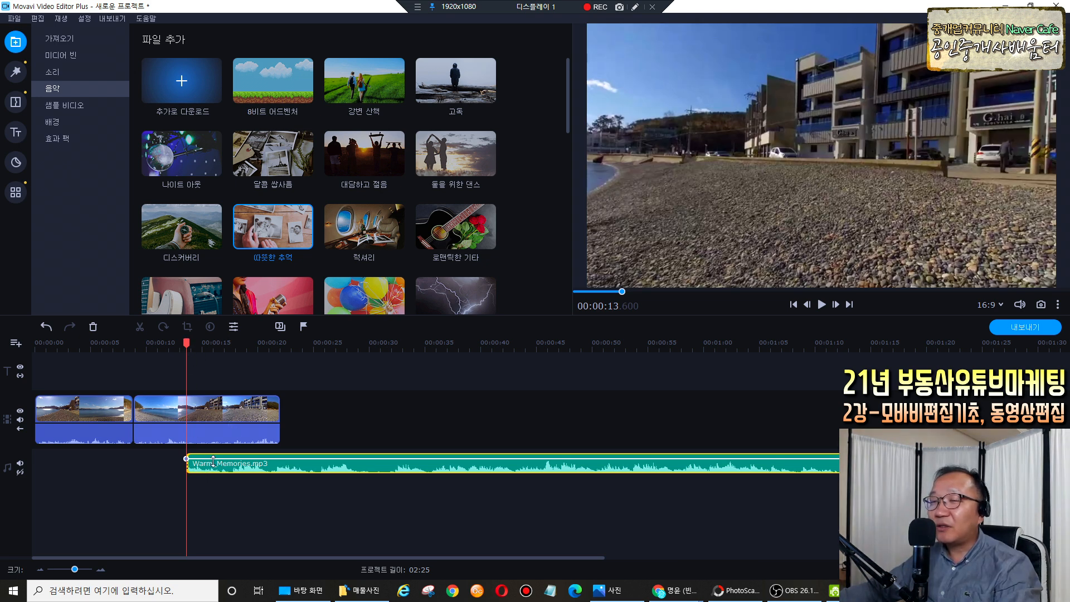
pyautogui.moveTo(241, 470); pyautogui.dragTo(84, 463)
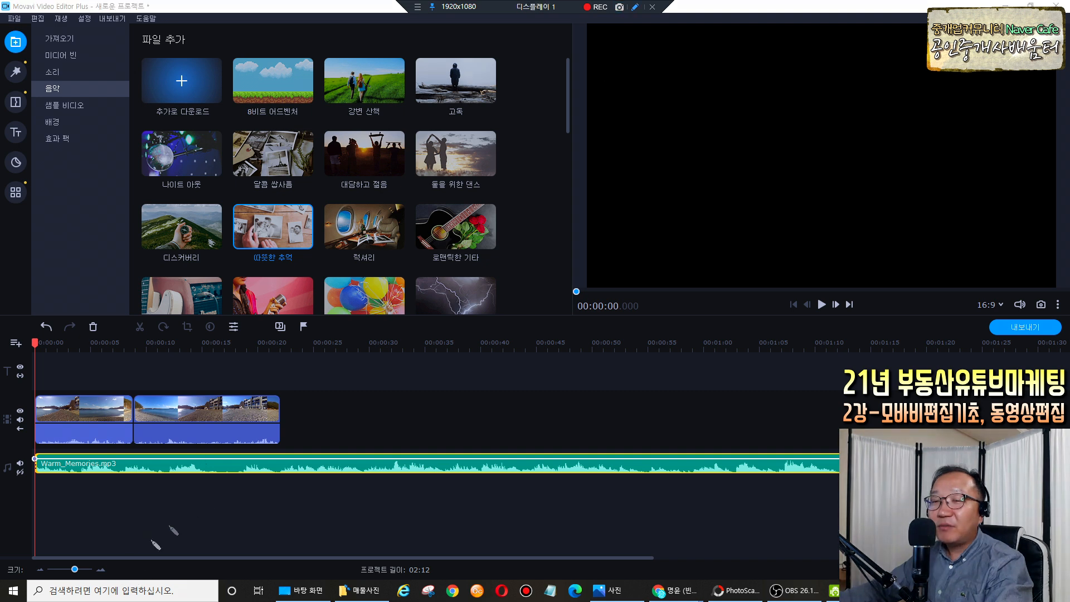
pyautogui.moveTo(3, 563)
pyautogui.mouseDown()
pyautogui.moveTo(97, 559)
pyautogui.moveTo(102, 578)
pyautogui.moveTo(66, 572)
pyautogui.moveTo(79, 573)
pyautogui.mouseUp()
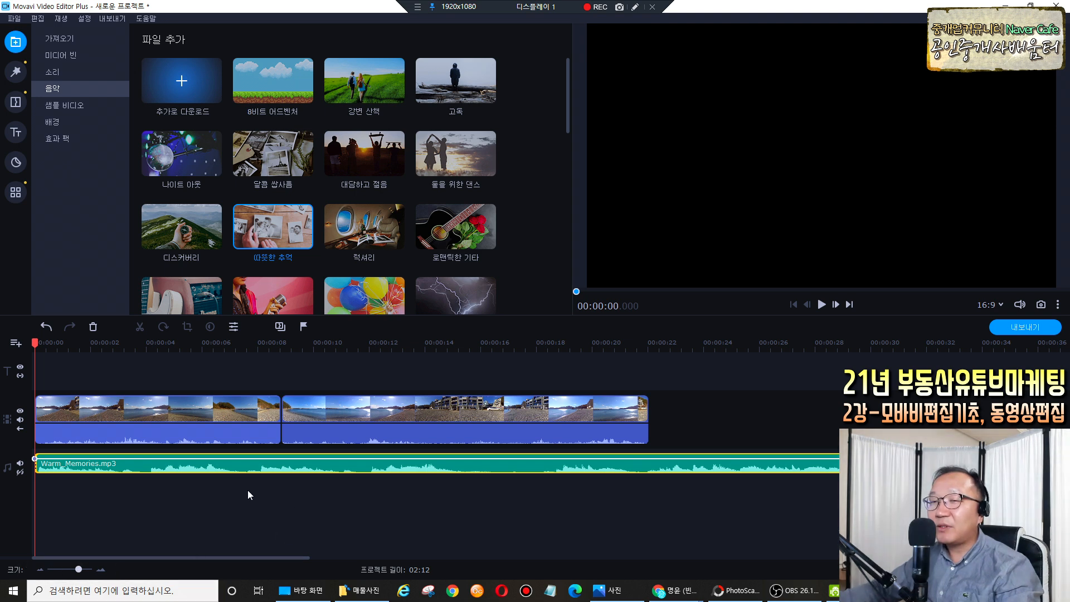
# Select the Warm_Memories.mp3 music clip and play the video from about 8 seconds.
pyautogui.click(257, 343)
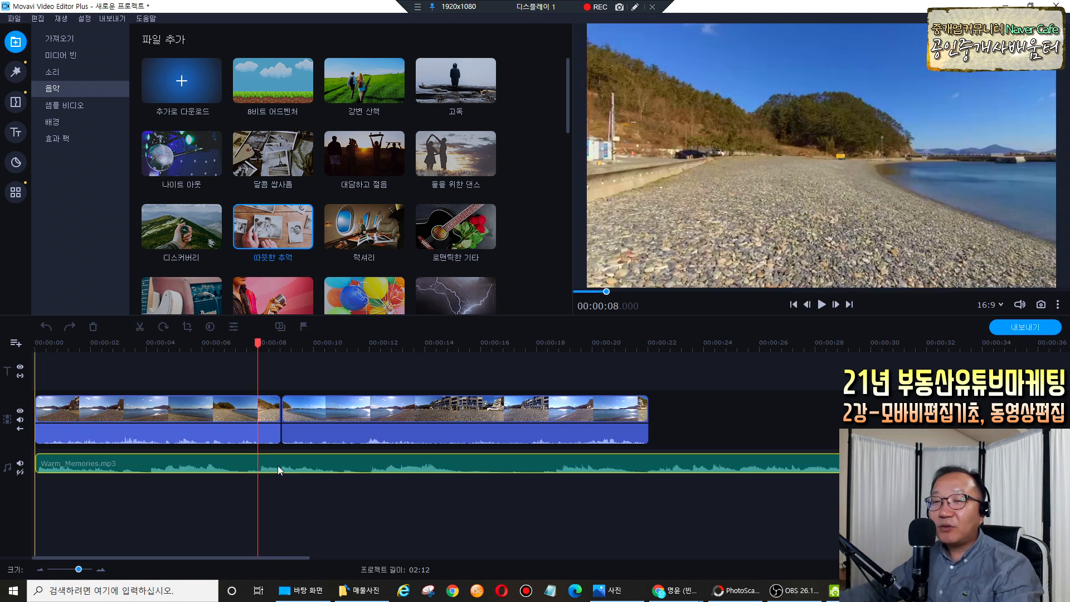
pyautogui.click(277, 466)
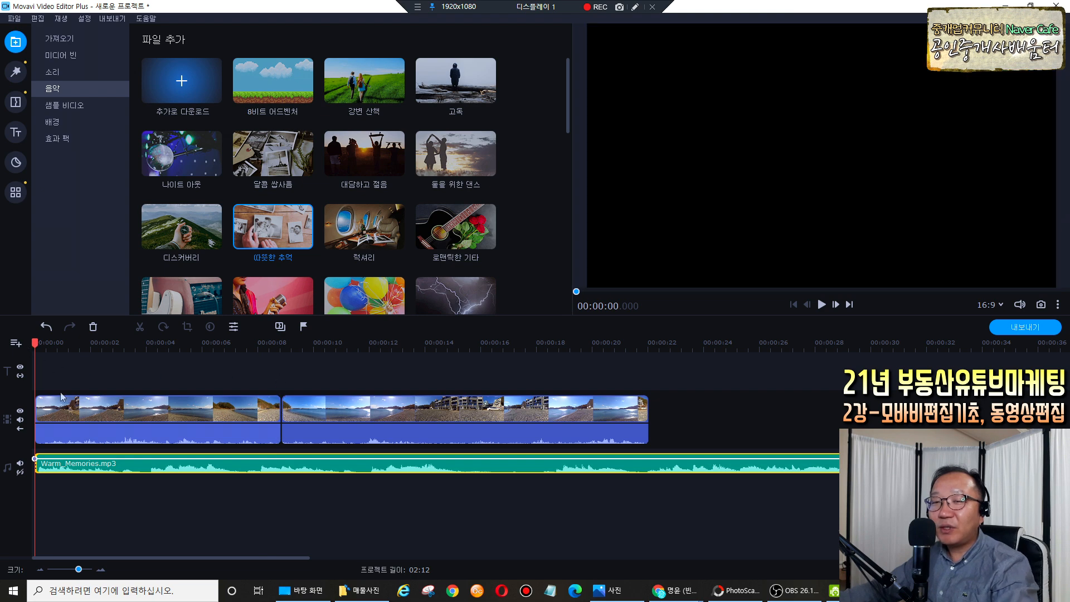
pyautogui.press('space')
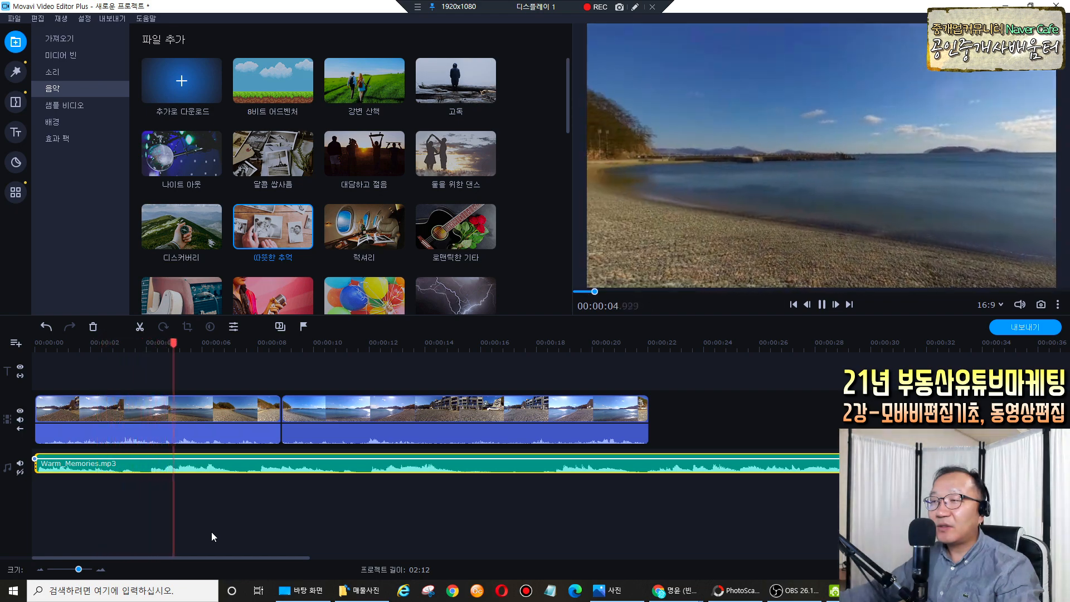
pyautogui.press('space')
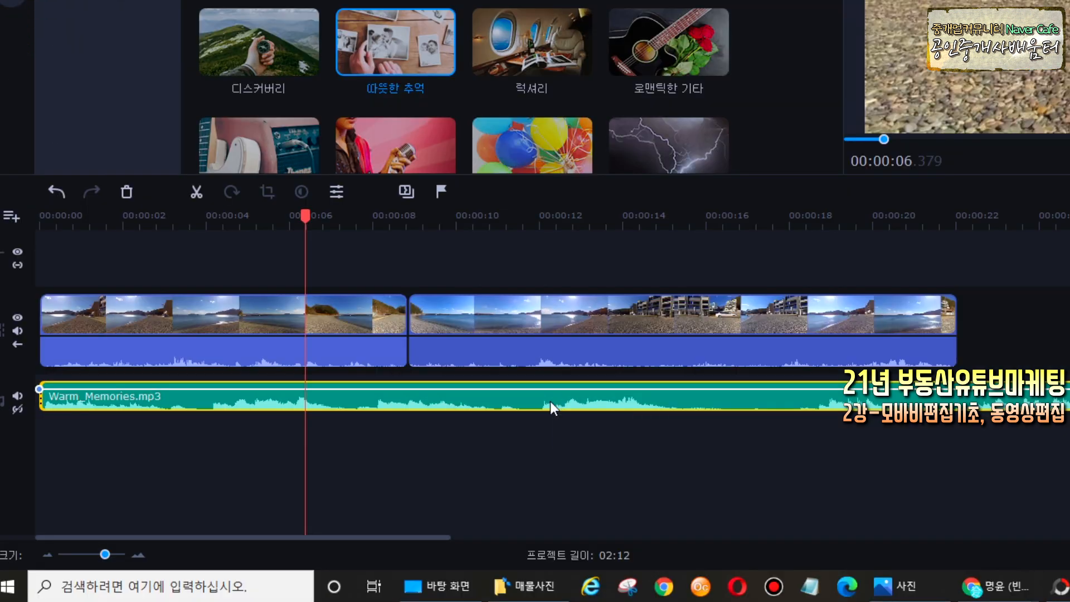
# Lower the music's volume line to 31% and replay from the start to check it.
pyautogui.click(376, 467)
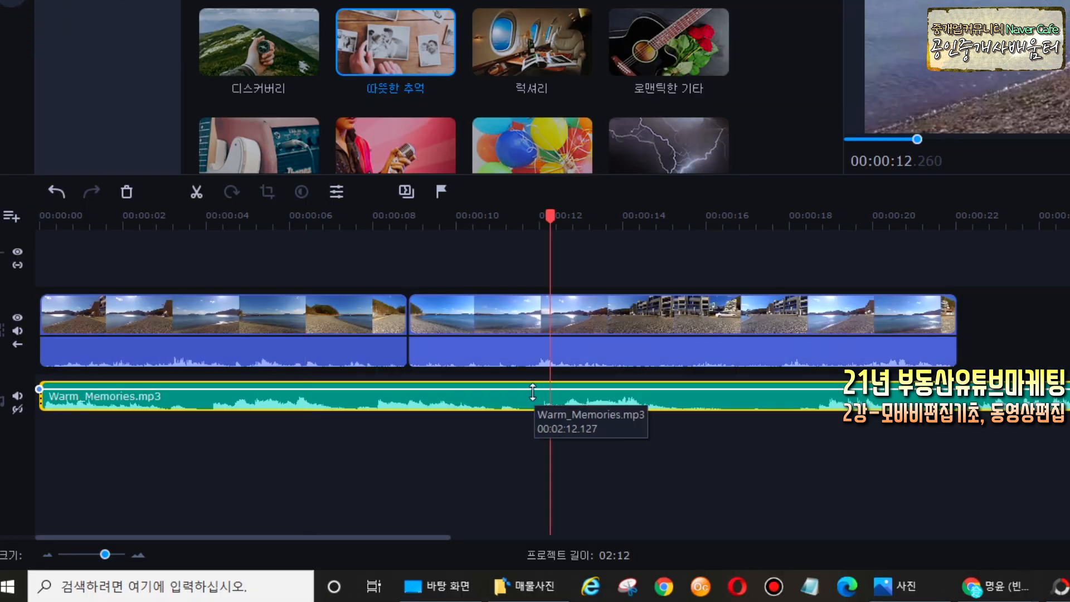
pyautogui.moveTo(533, 392); pyautogui.dragTo(532, 400)
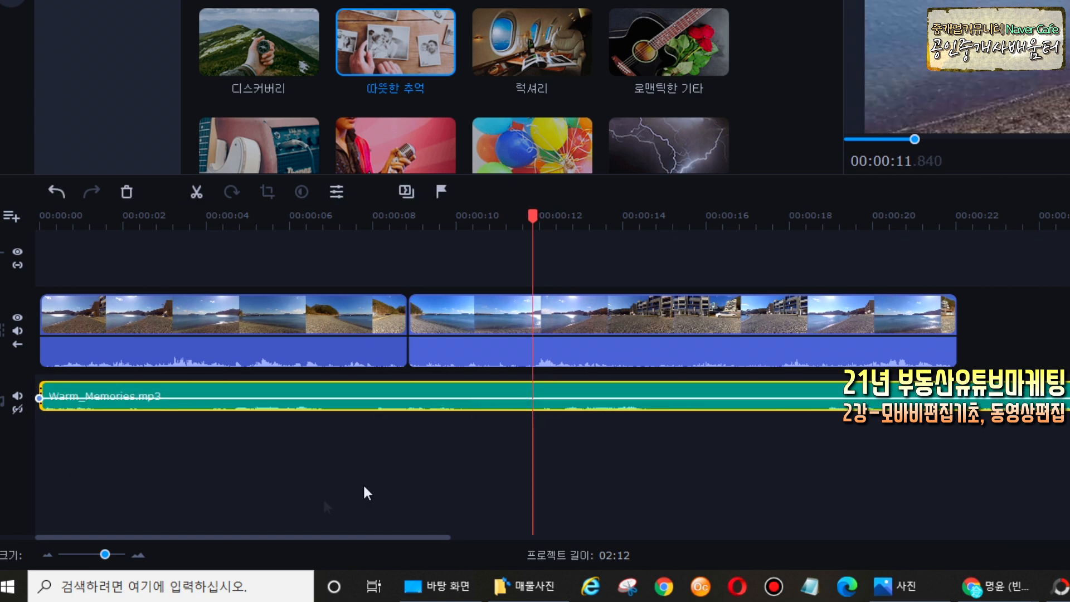
pyautogui.moveTo(532, 218); pyautogui.dragTo(40, 229)
pyautogui.press('space')
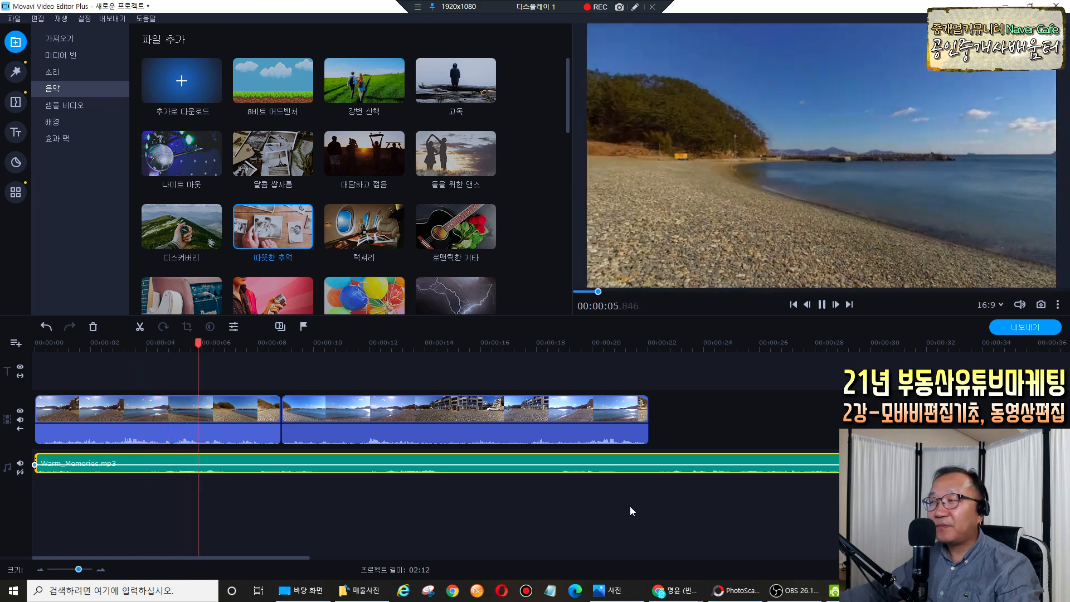
pyautogui.press('space')
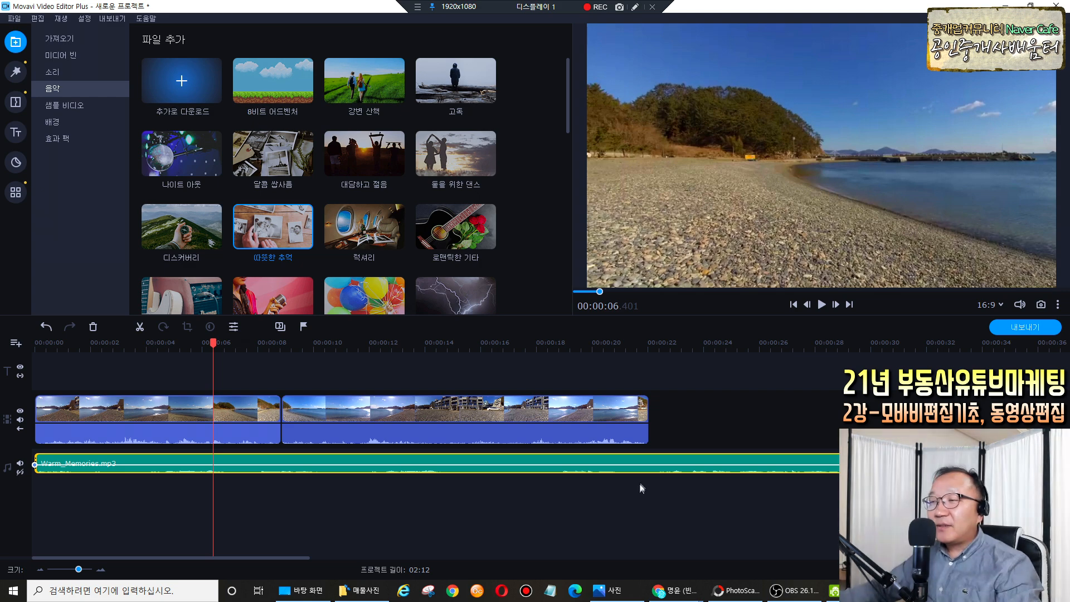
pyautogui.click(647, 469)
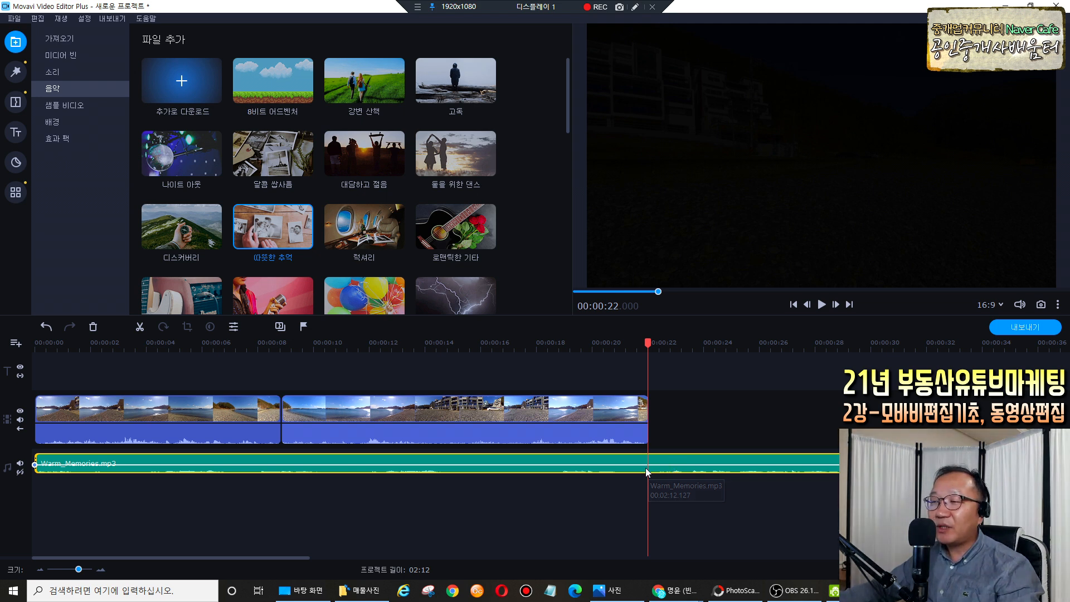
# Split the music at 00:00:22 and delete (삭제) the leftover part past the video's end.
pyautogui.click(652, 343)
pyautogui.moveTo(651, 342); pyautogui.dragTo(650, 460)
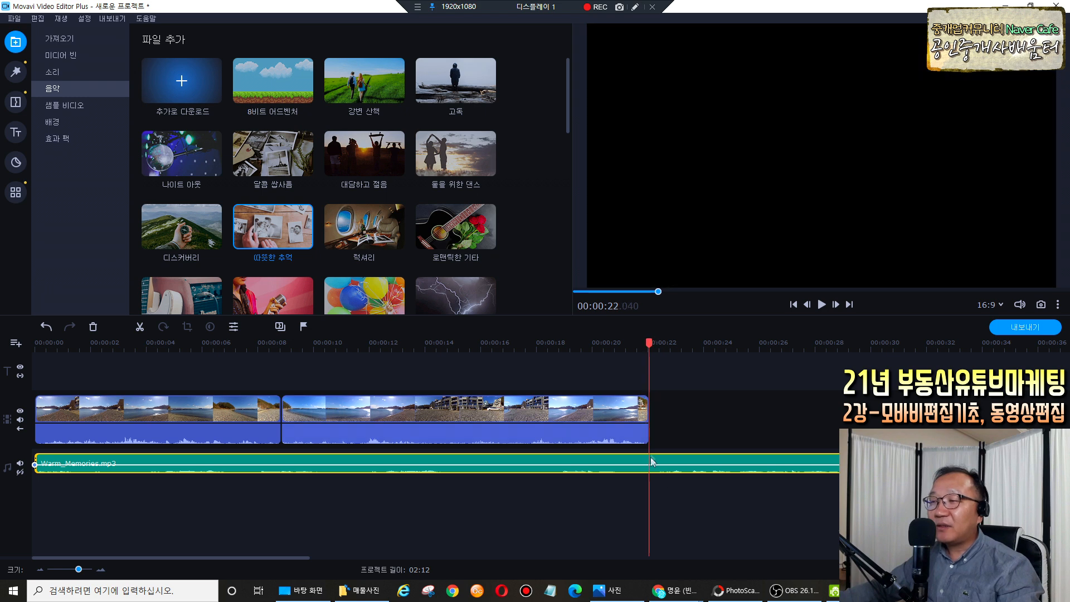
pyautogui.click(140, 327)
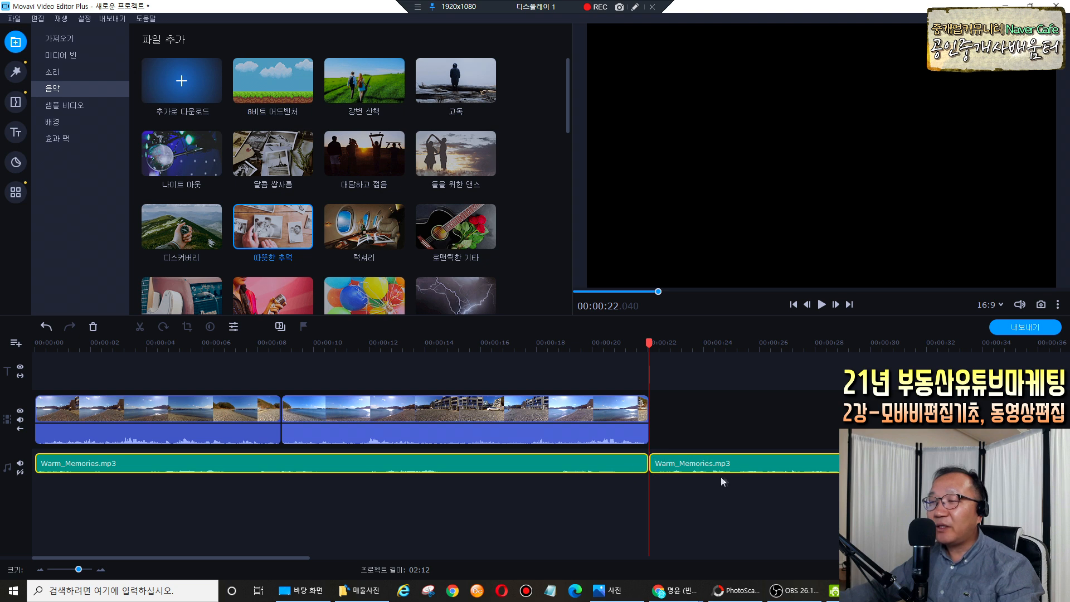
pyautogui.click(735, 463)
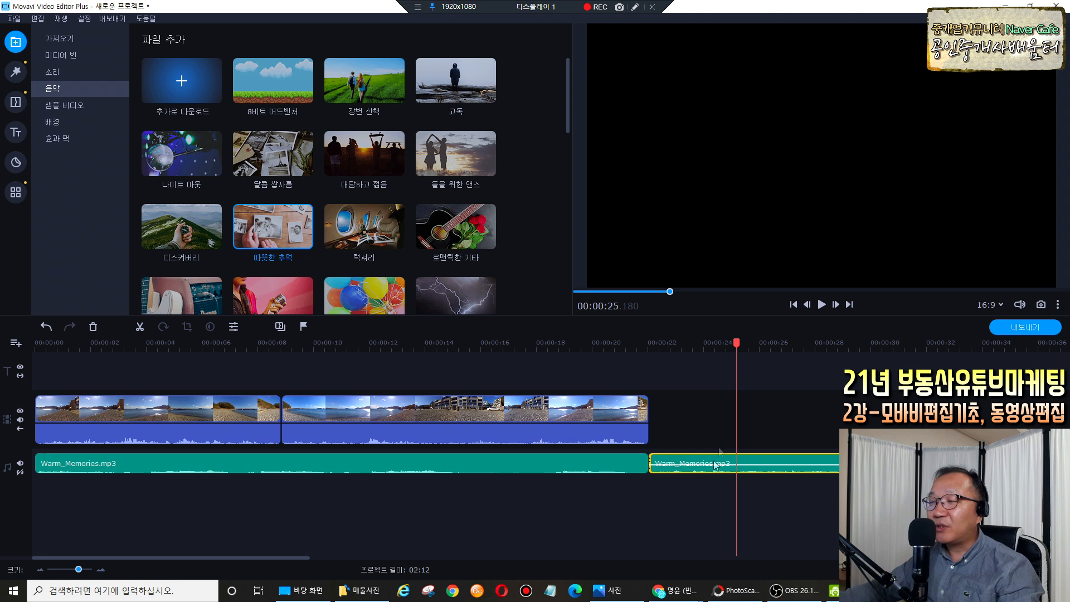
pyautogui.rightClick(761, 462)
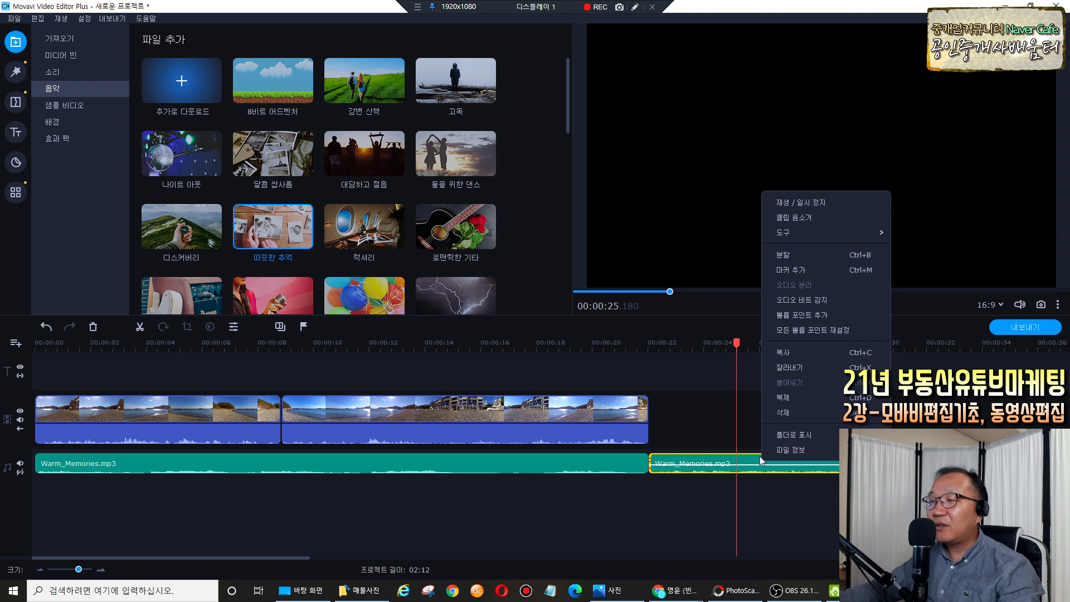
pyautogui.click(778, 413)
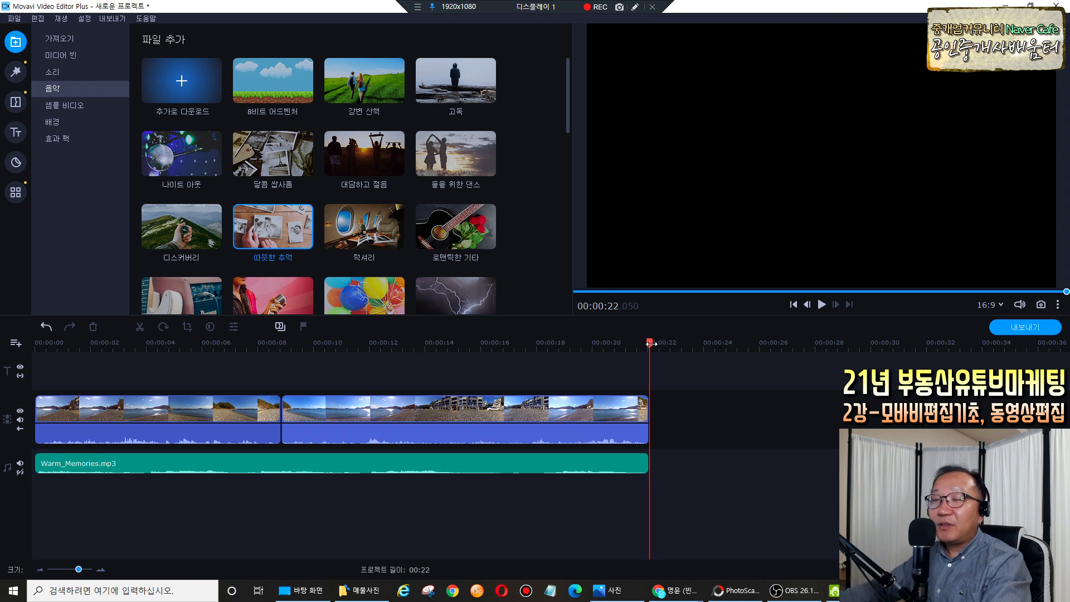
pyautogui.moveTo(650, 343); pyautogui.dragTo(24, 367)
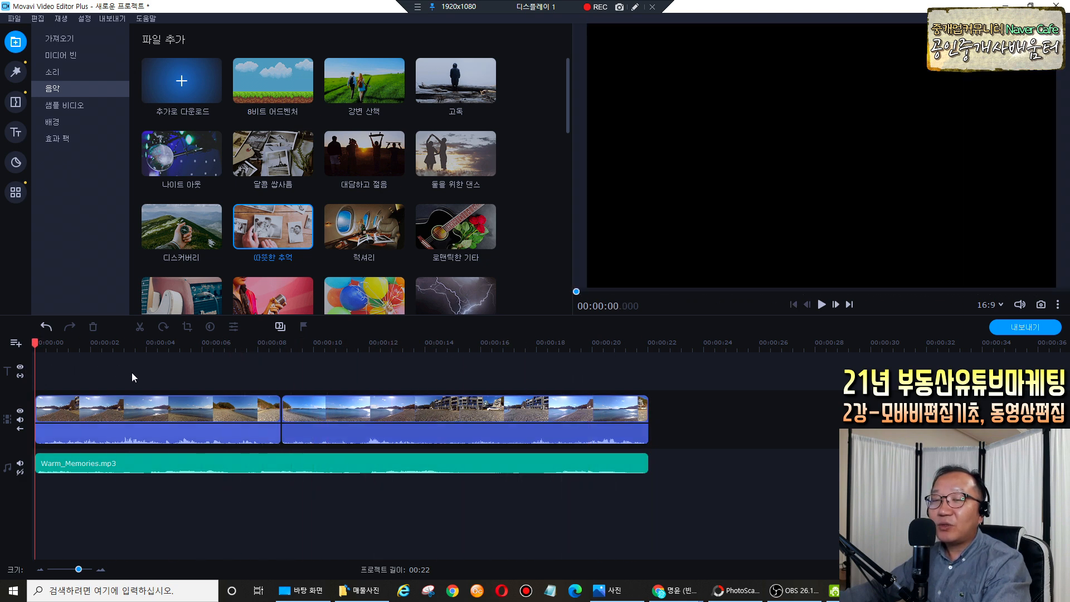
# Briefly play the trimmed 22-second project, then return the playhead to about 00:00:00.9.
pyautogui.press('space')
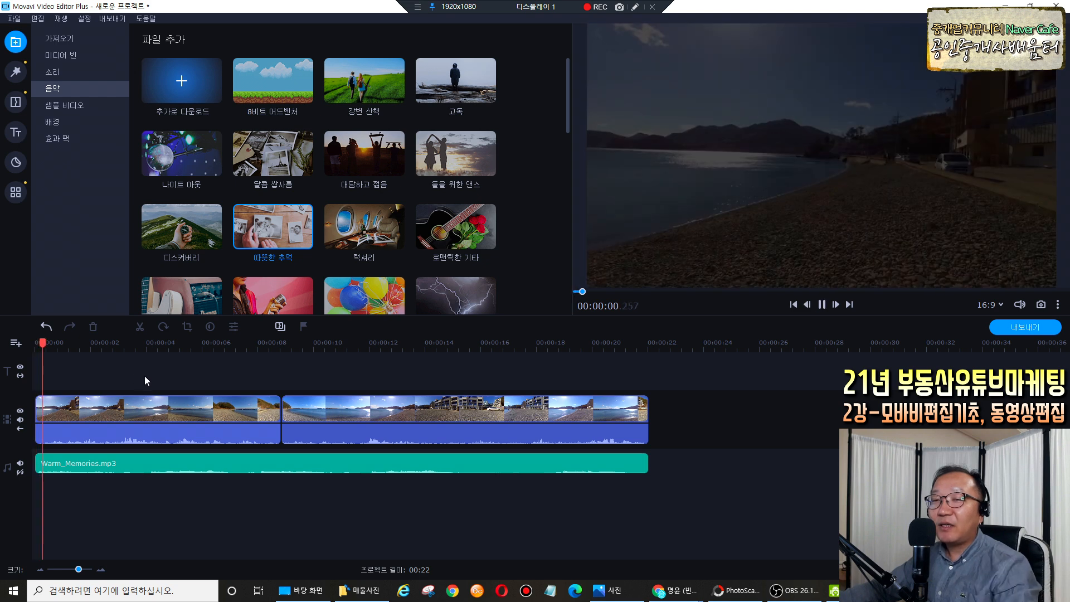
pyautogui.press('space')
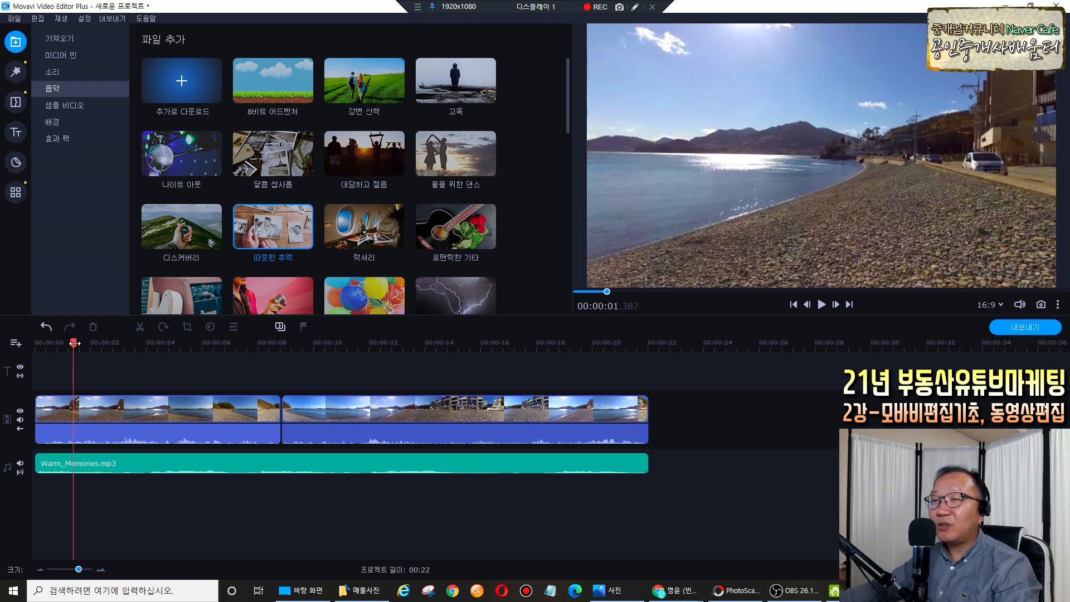
pyautogui.moveTo(74, 343); pyautogui.dragTo(60, 342)
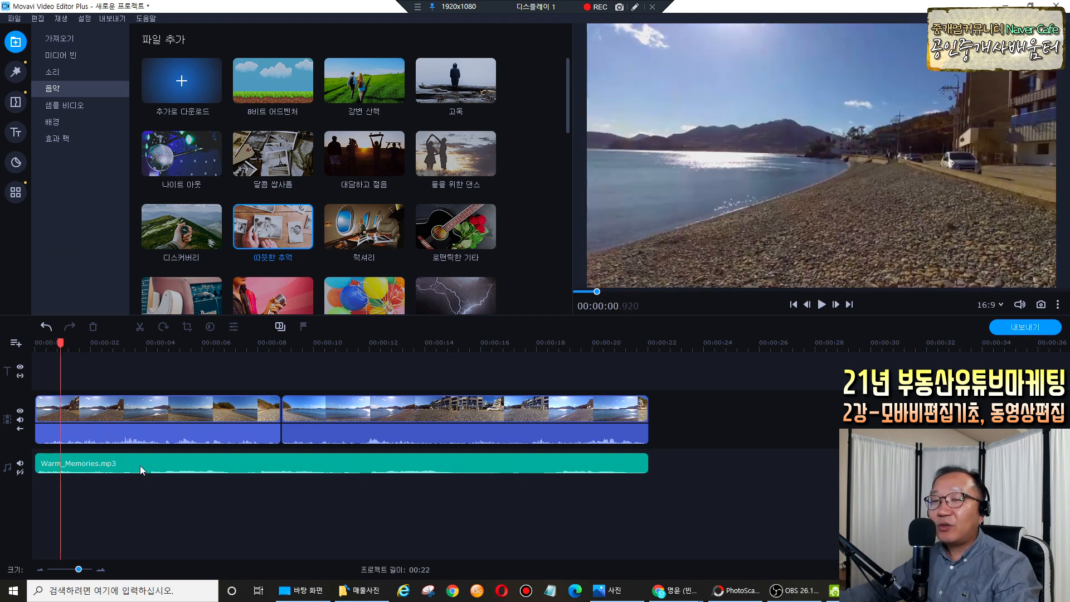
# Add a volume point on the Warm_Memories.mp3 volume line near 5 seconds and show its clip properties.
pyautogui.click(139, 463)
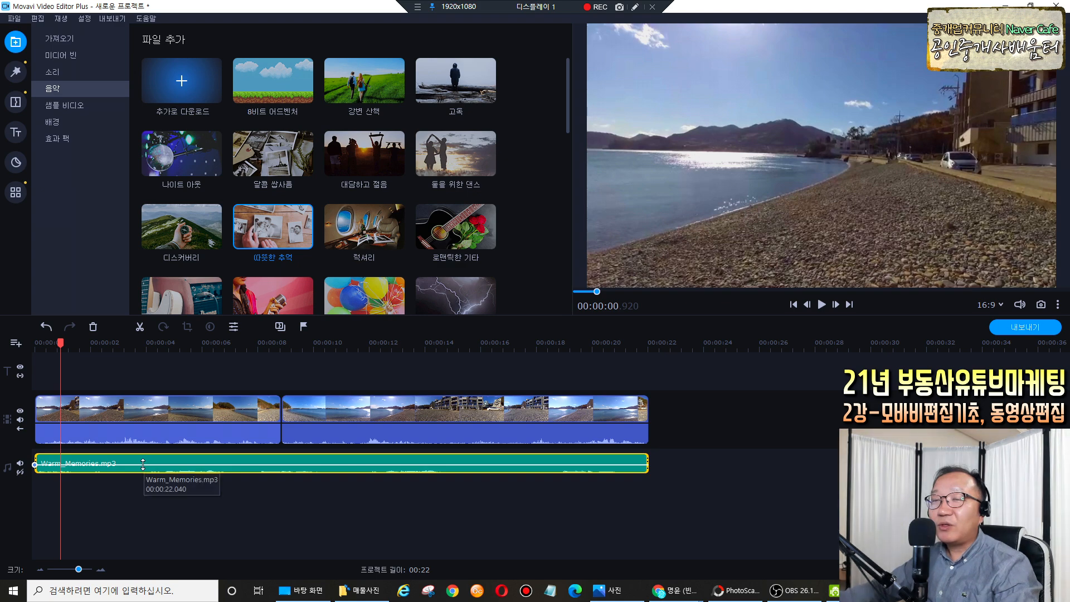
pyautogui.click(160, 463)
pyautogui.click(165, 462)
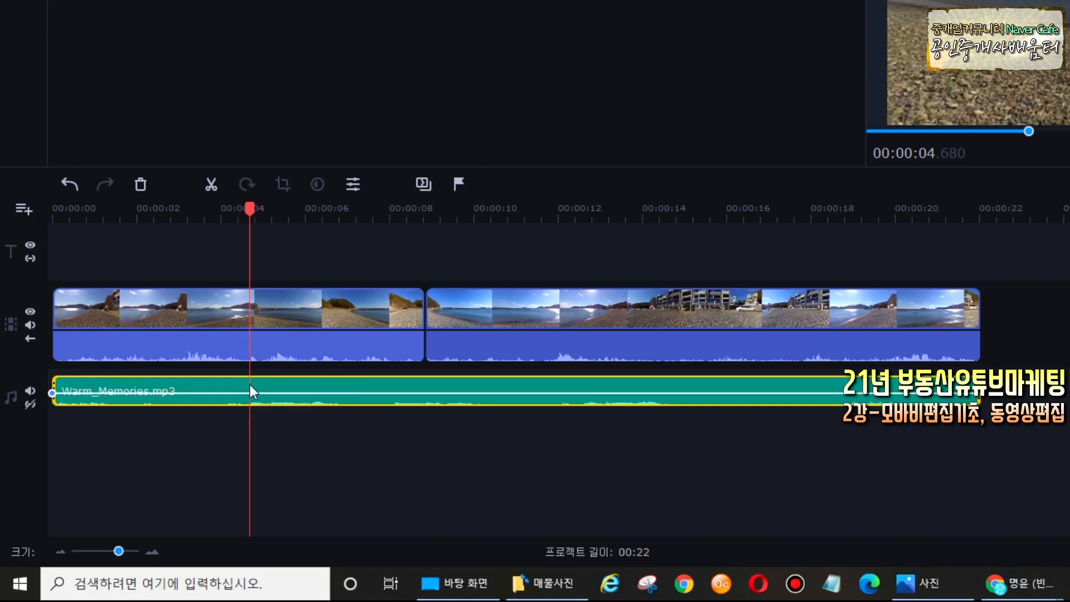
pyautogui.click(251, 384)
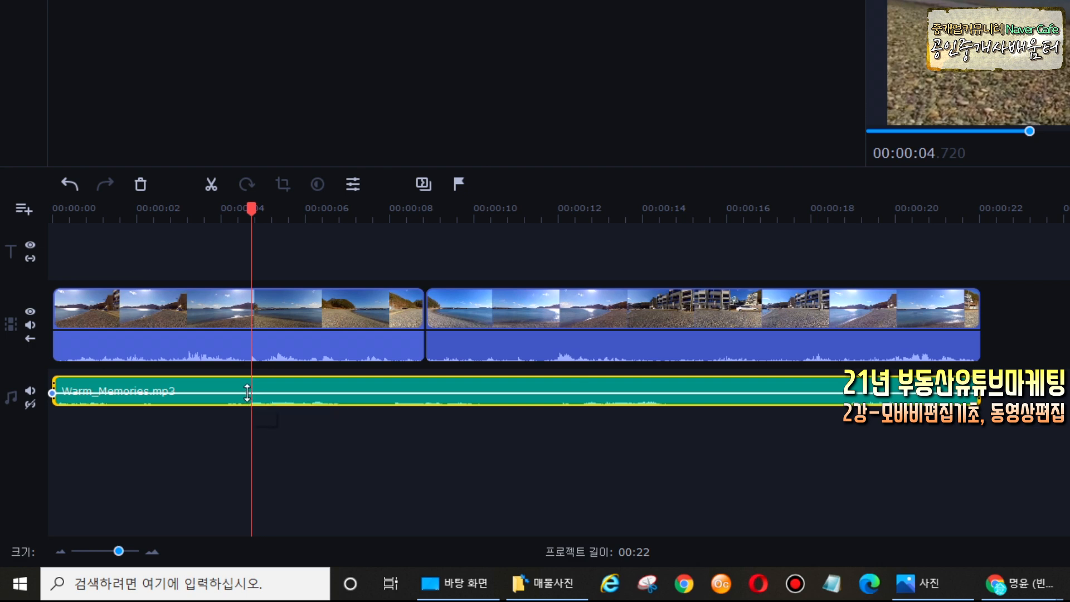
pyautogui.doubleClick(288, 393)
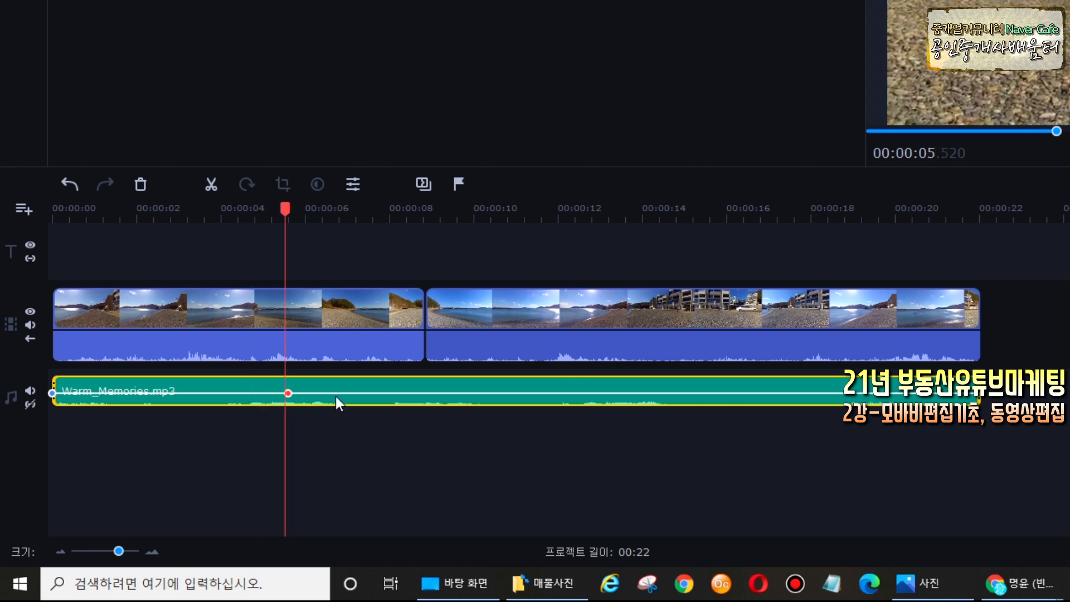
pyautogui.click(402, 385)
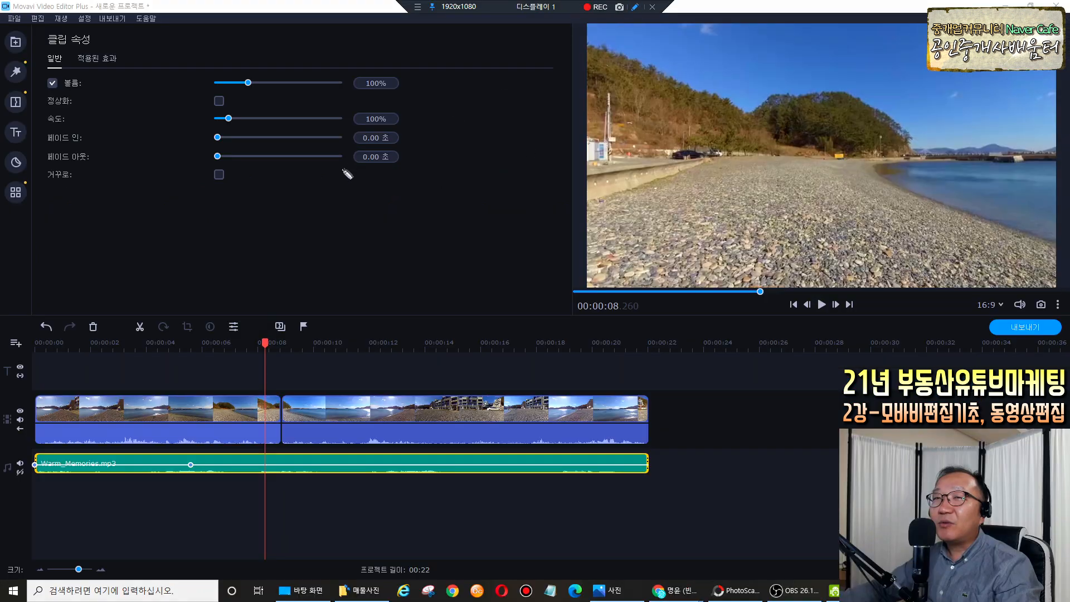
pyautogui.moveTo(343, 168)
pyautogui.mouseDown()
pyautogui.moveTo(296, 192)
pyautogui.moveTo(201, 168)
pyautogui.moveTo(195, 88)
pyautogui.moveTo(263, 49)
pyautogui.moveTo(342, 78)
pyautogui.moveTo(351, 144)
pyautogui.moveTo(336, 168)
pyautogui.mouseUp()
pyautogui.moveTo(380, 35)
pyautogui.mouseDown()
pyautogui.moveTo(354, 60)
pyautogui.moveTo(365, 69)
pyautogui.mouseUp()
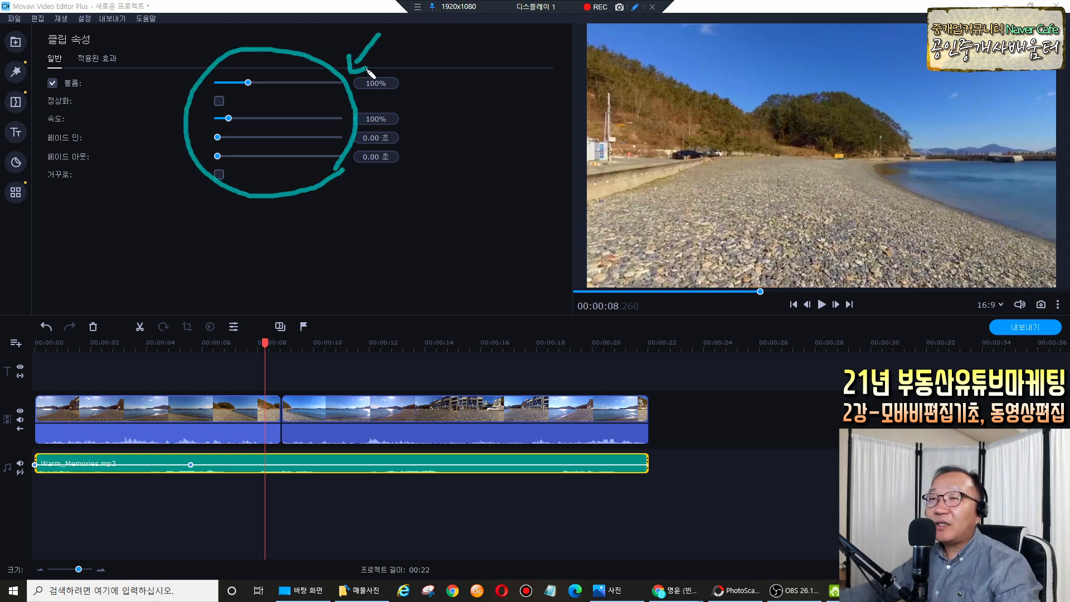
# Set the music's Fade In and Fade Out to 2.00 s each, then return to 0.
pyautogui.press('Escape')
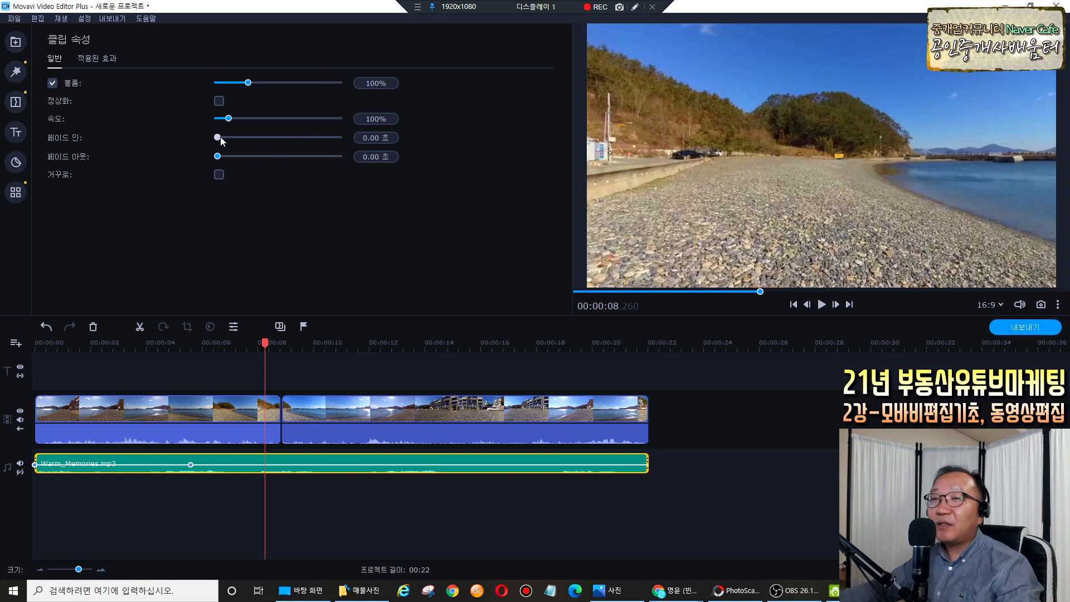
pyautogui.moveTo(219, 137); pyautogui.dragTo(236, 139)
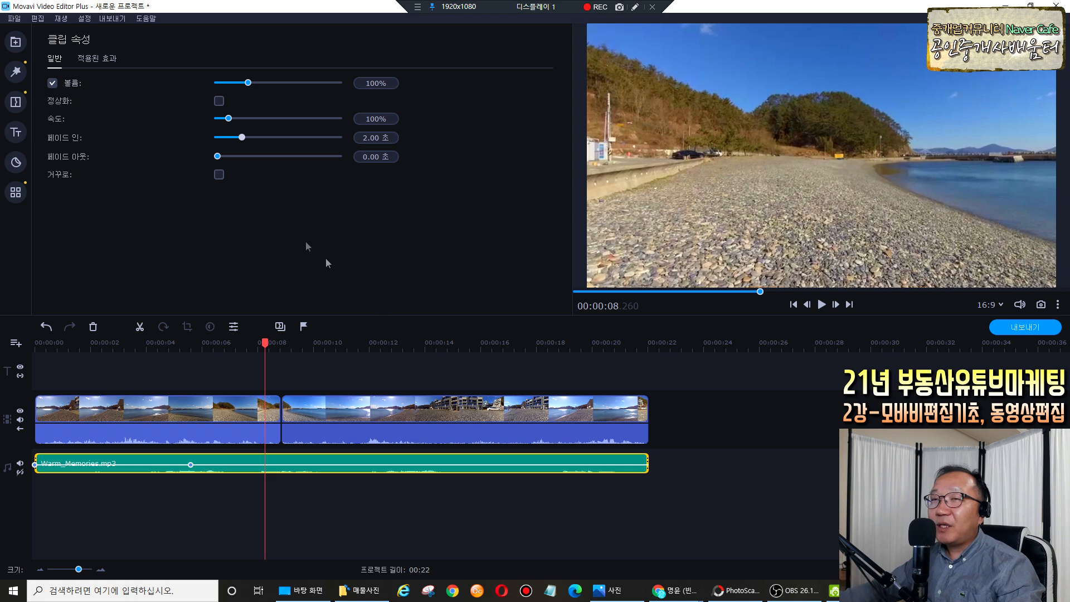
pyautogui.moveTo(218, 155); pyautogui.dragTo(243, 154)
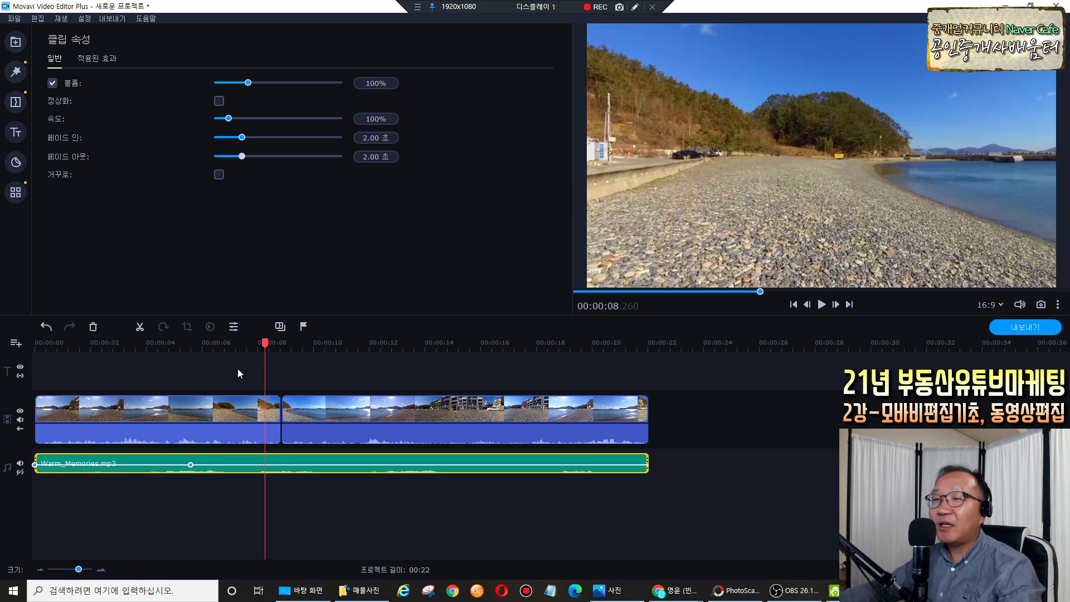
pyautogui.moveTo(265, 345); pyautogui.dragTo(31, 350)
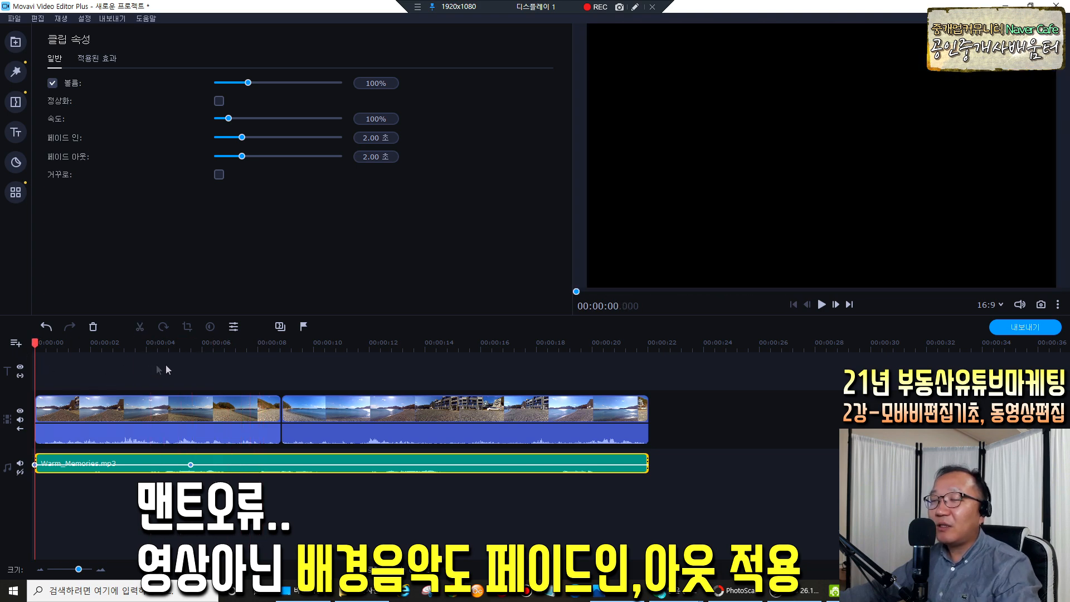
# Play the opening to check the fade-in, then play from 19.9 s with the second beach clip selected.
pyautogui.press('space')
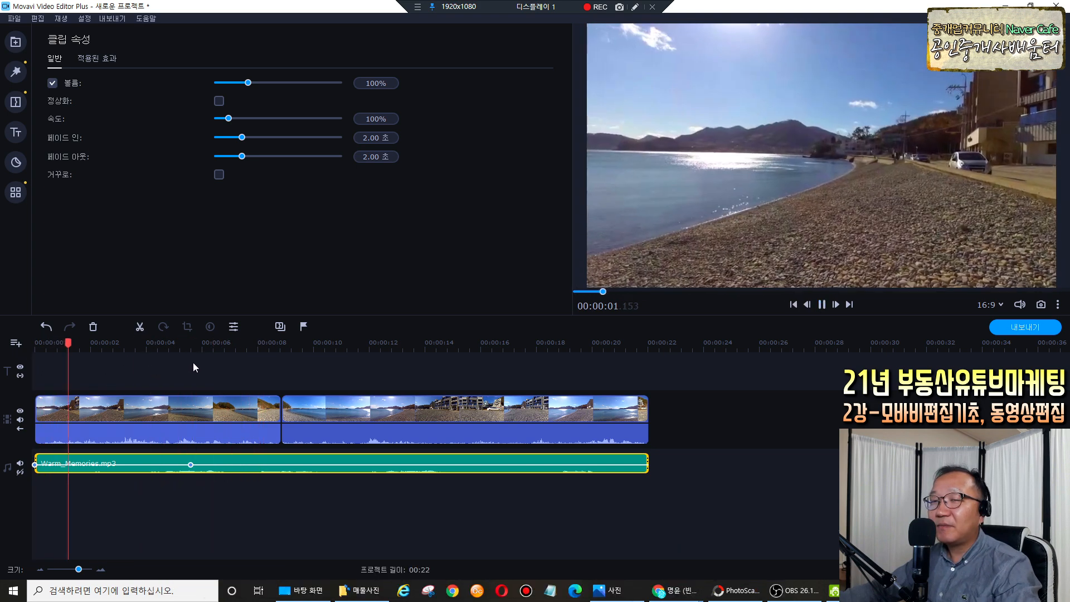
pyautogui.press('space')
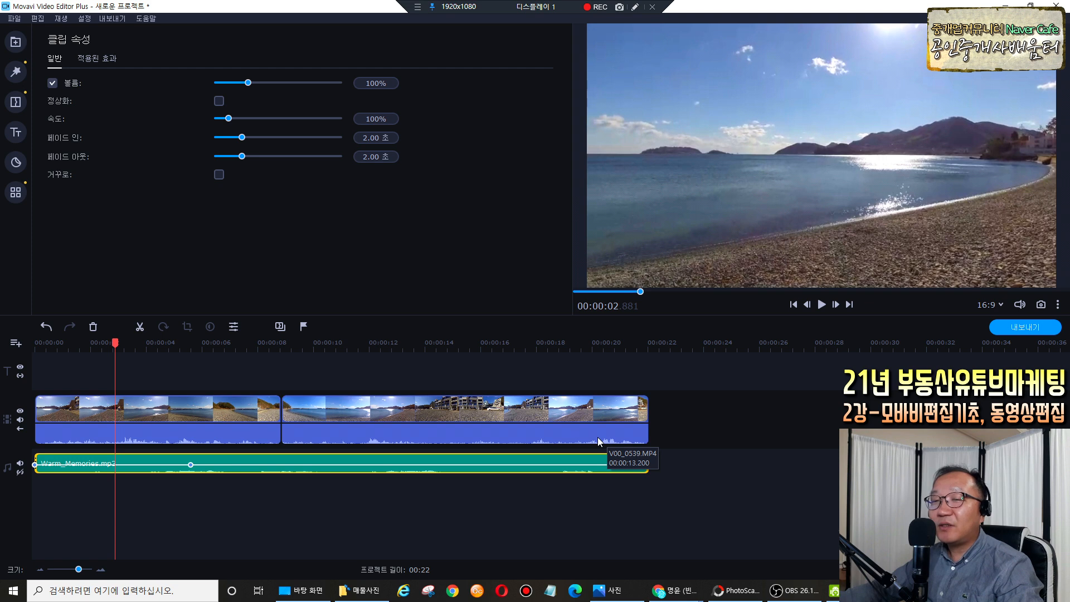
pyautogui.click(115, 341)
pyautogui.moveTo(115, 341); pyautogui.dragTo(592, 365)
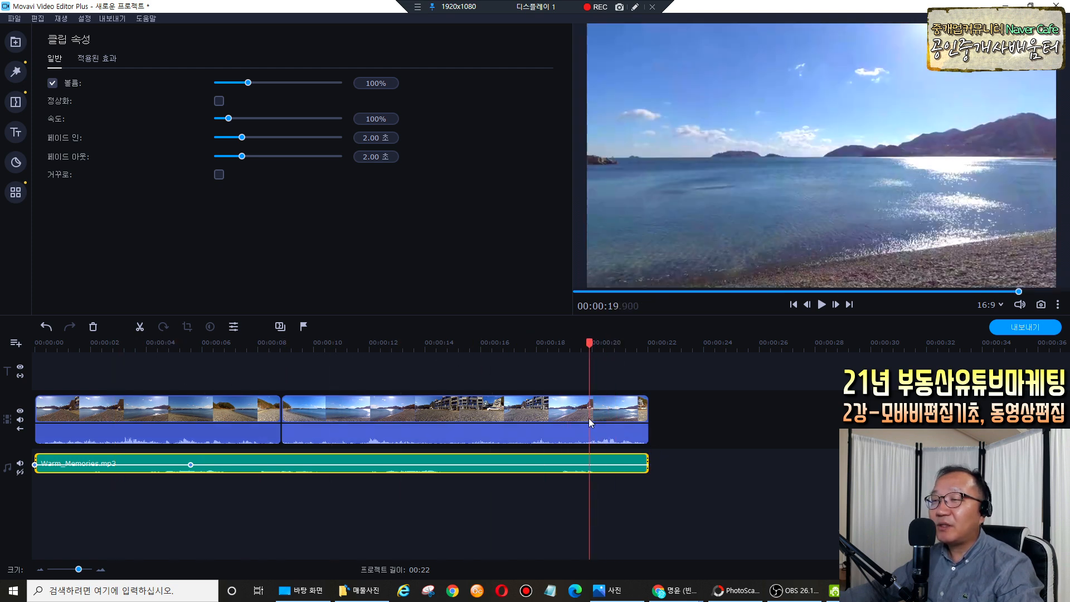
pyautogui.click(618, 415)
pyautogui.press('space')
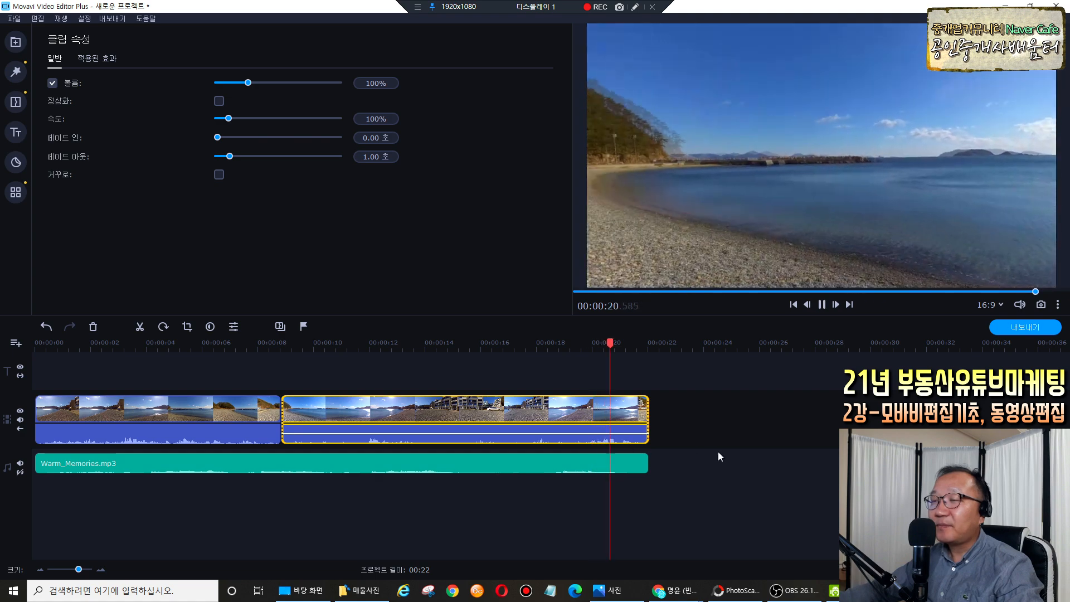
pyautogui.press('space')
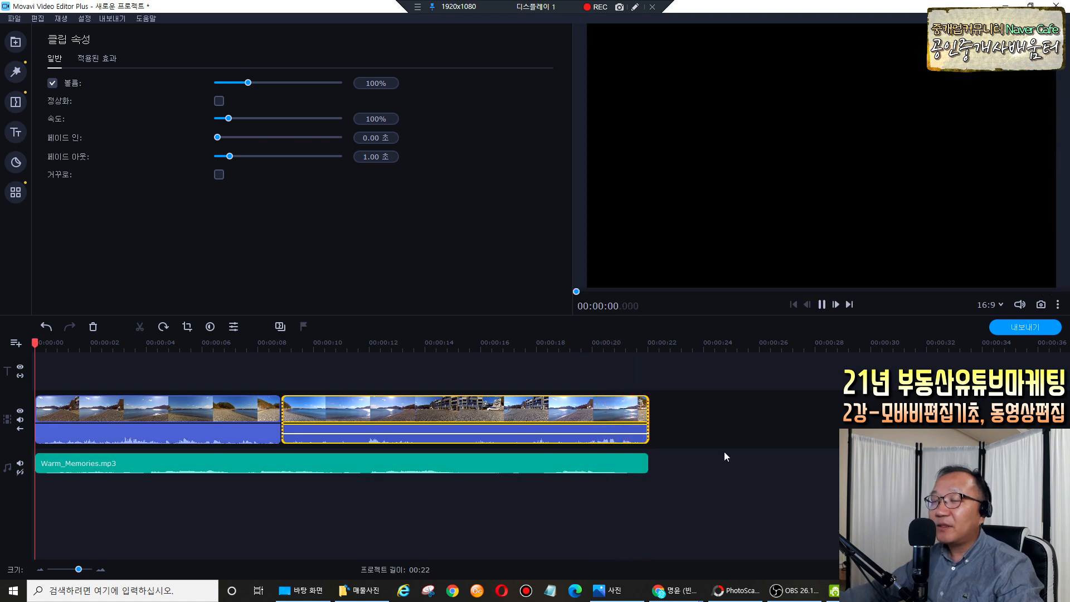
pyautogui.press('space')
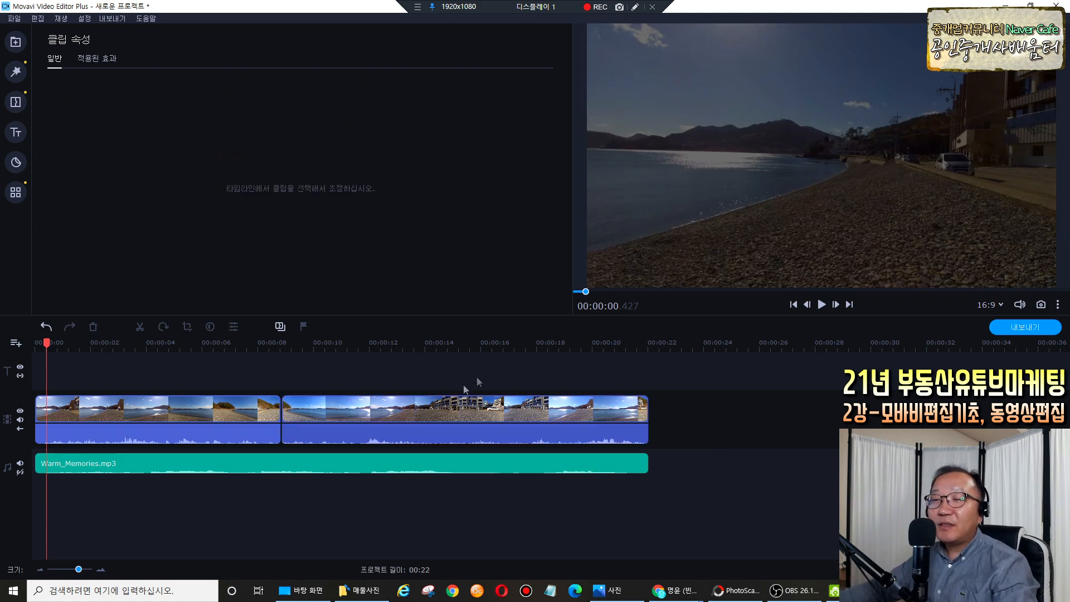
# Review the fade settings of both beach clips, then select the Warm_Memories.mp3 music.
pyautogui.click(242, 415)
pyautogui.click(354, 416)
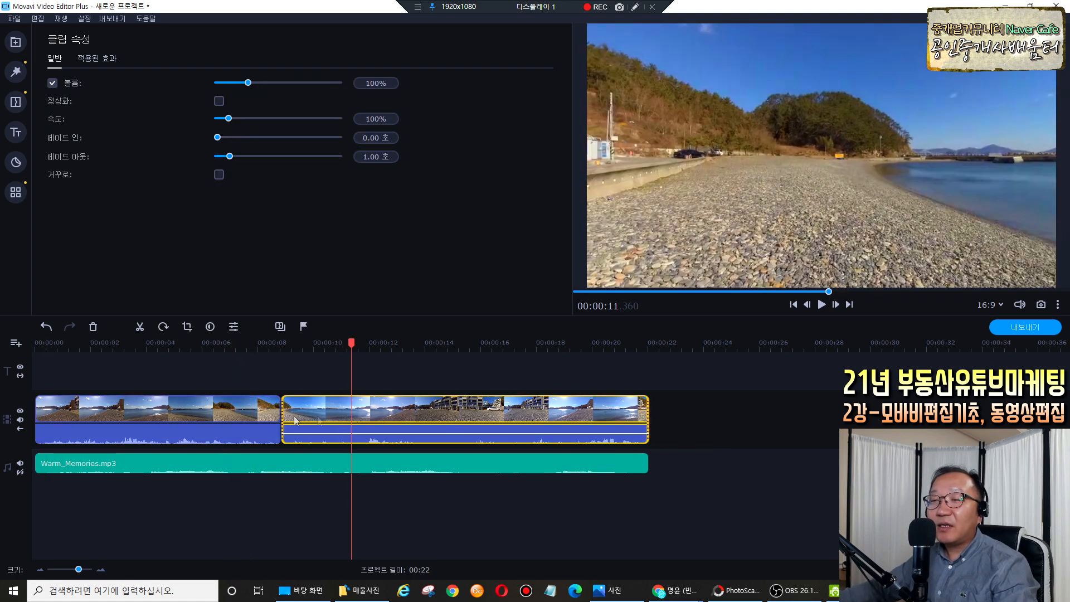
pyautogui.click(233, 416)
pyautogui.click(195, 406)
pyautogui.click(396, 415)
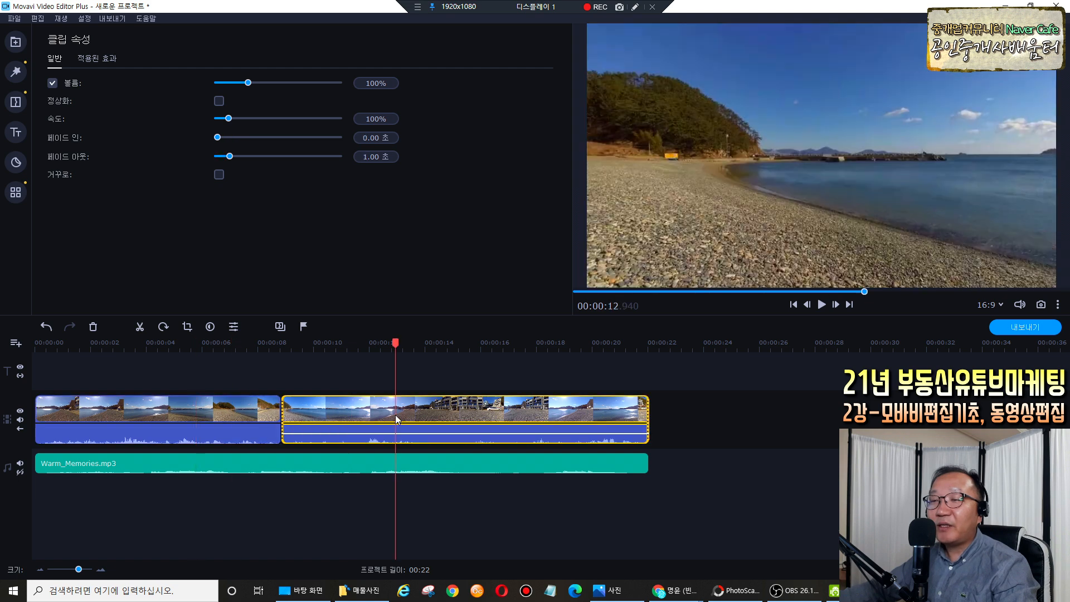
pyautogui.click(298, 465)
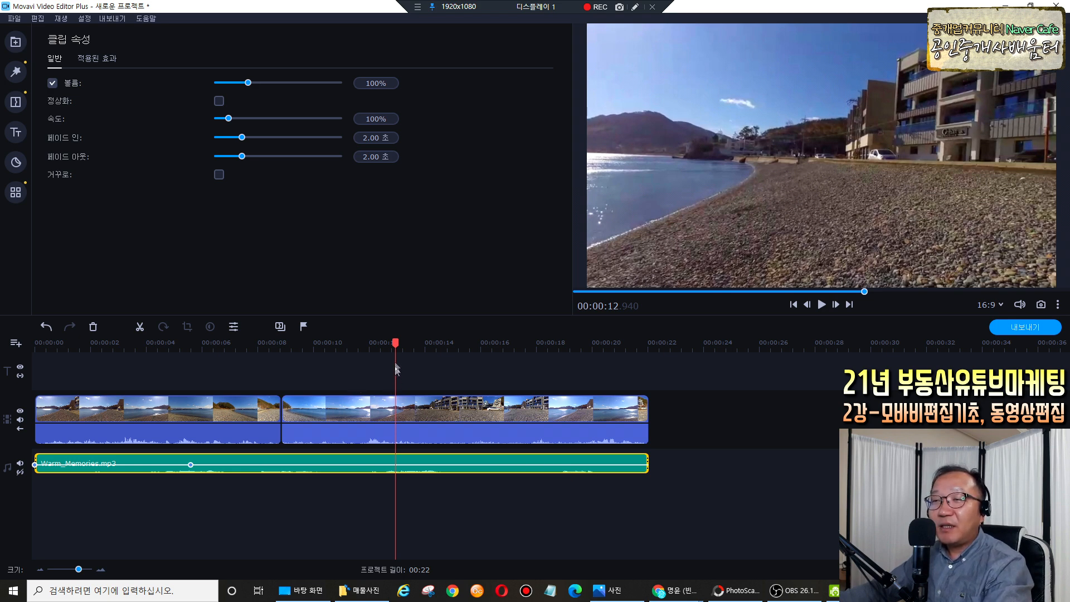
# Replay from the start to hear the music fade in, then bring up the title templates.
pyautogui.moveTo(395, 344); pyautogui.dragTo(36, 361)
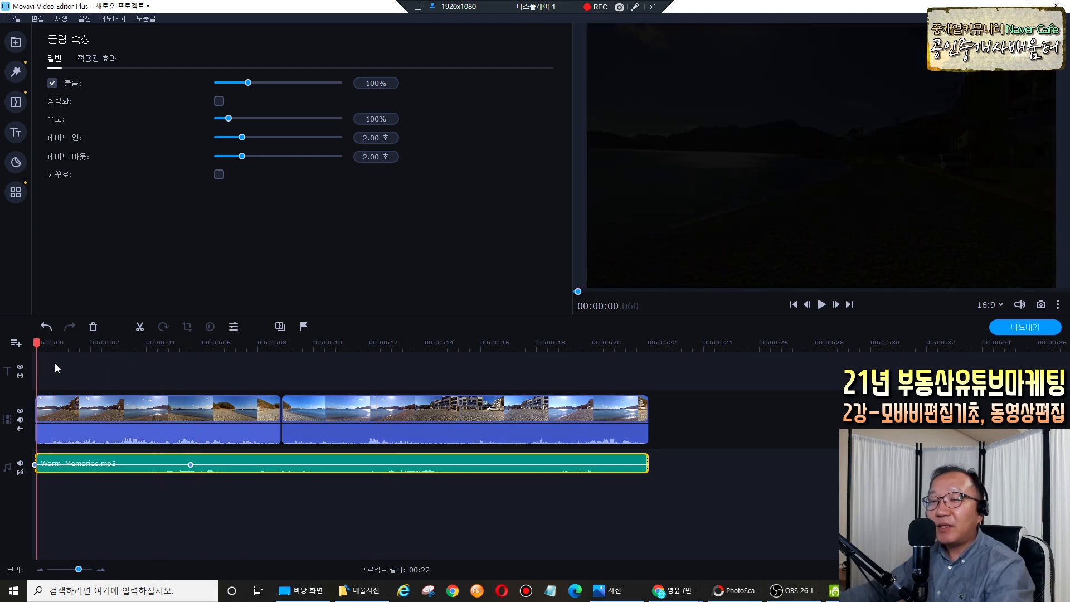
pyautogui.press('space')
pyautogui.press('space')
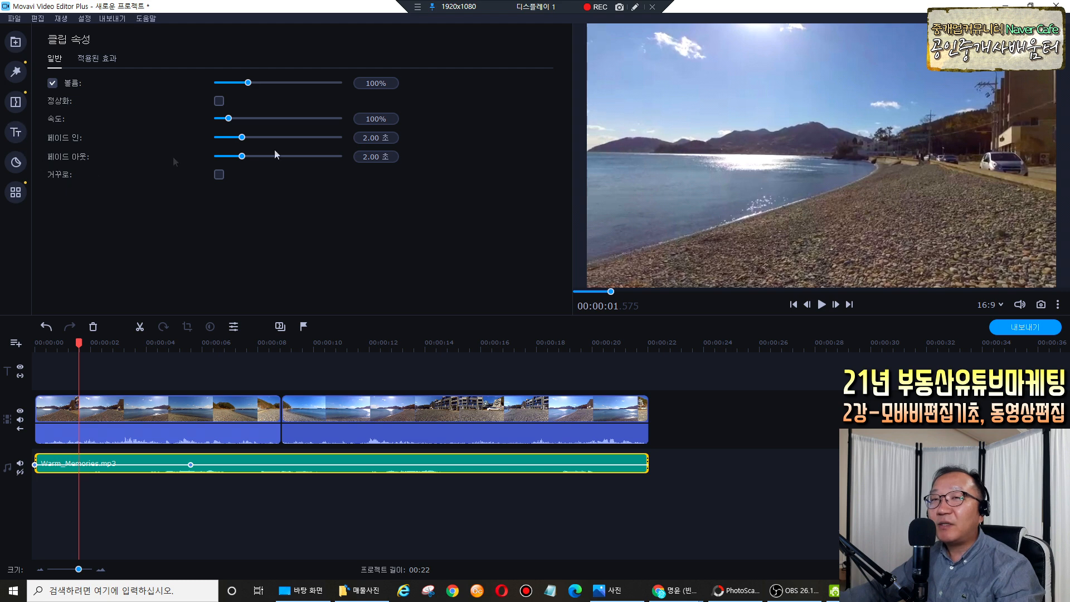
pyautogui.click(634, 7)
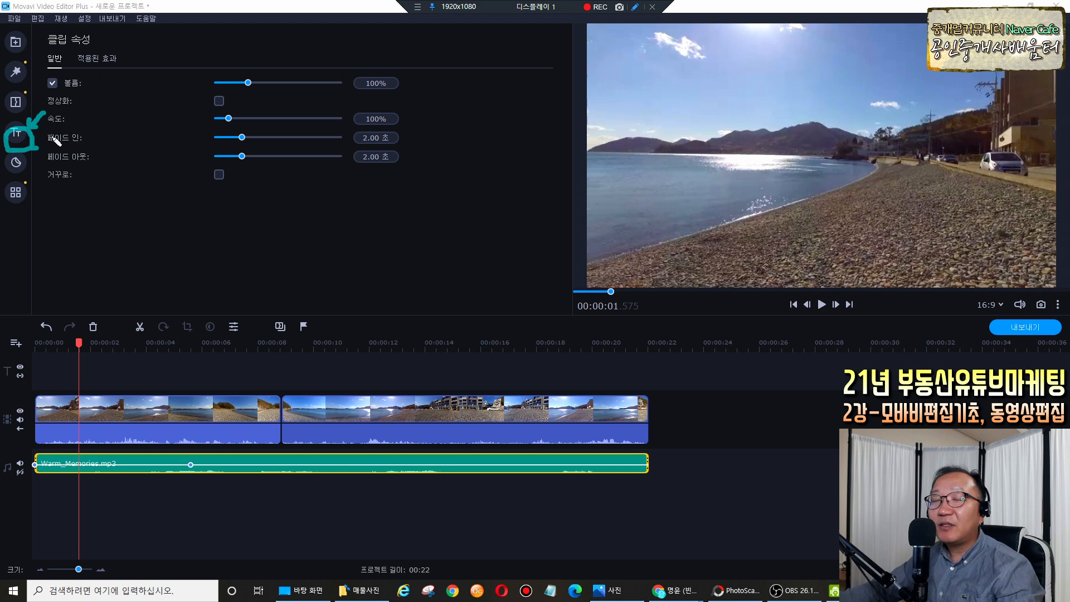
pyautogui.click(15, 134)
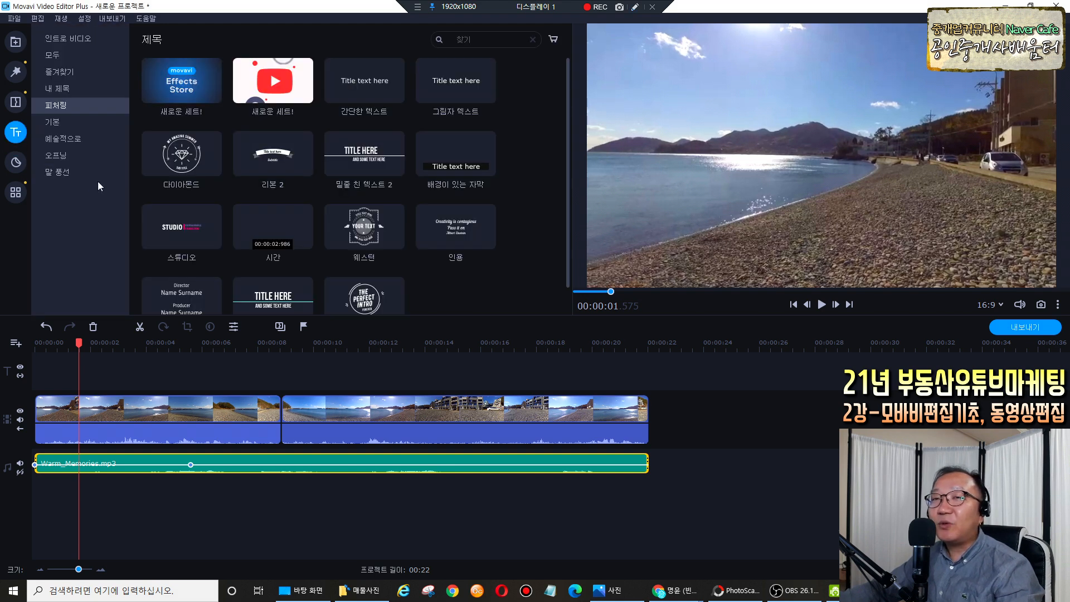
# Browse the title template categories, including speech bubbles, and return to 기본.
pyautogui.click(59, 120)
pyautogui.click(61, 139)
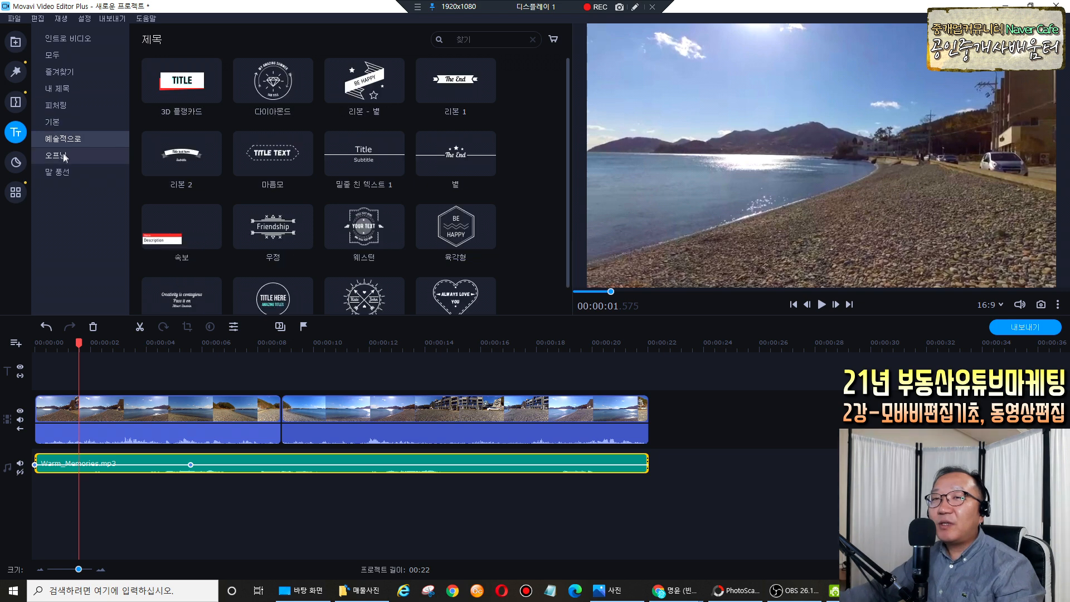
pyautogui.click(63, 156)
pyautogui.click(66, 172)
pyautogui.click(57, 123)
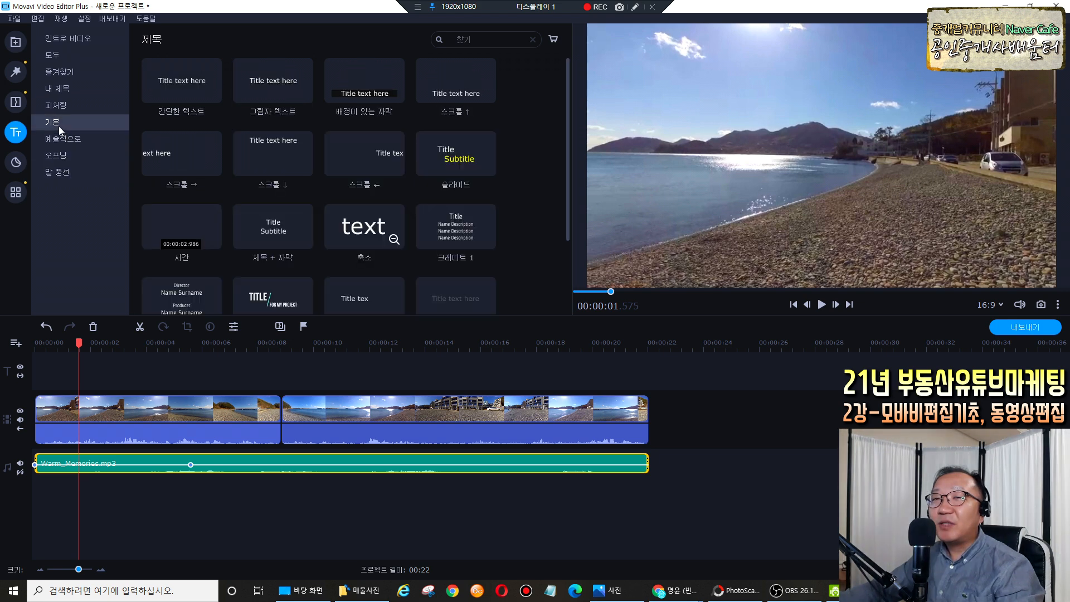
pyautogui.hotkey('ctrl', 'shift', 'd')
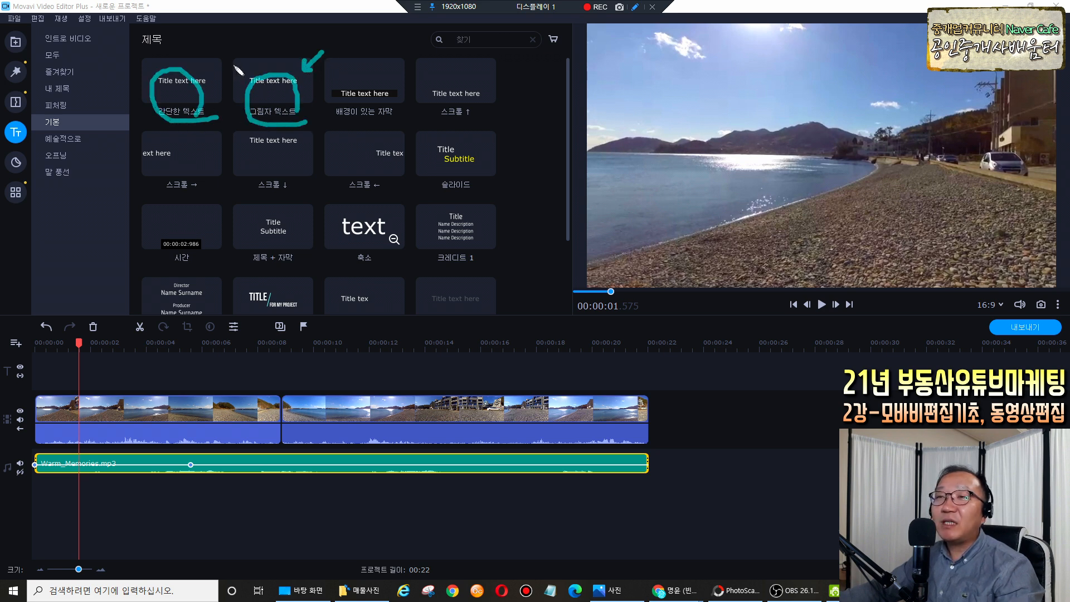
pyautogui.hotkey('ctrl', 'shift', 'd')
# Preview the 그림자 텍스트, 배경이 있는 자막, 스크롤 ↑, 축소, 풀라이인 and 확대 titles.
pyautogui.click(279, 82)
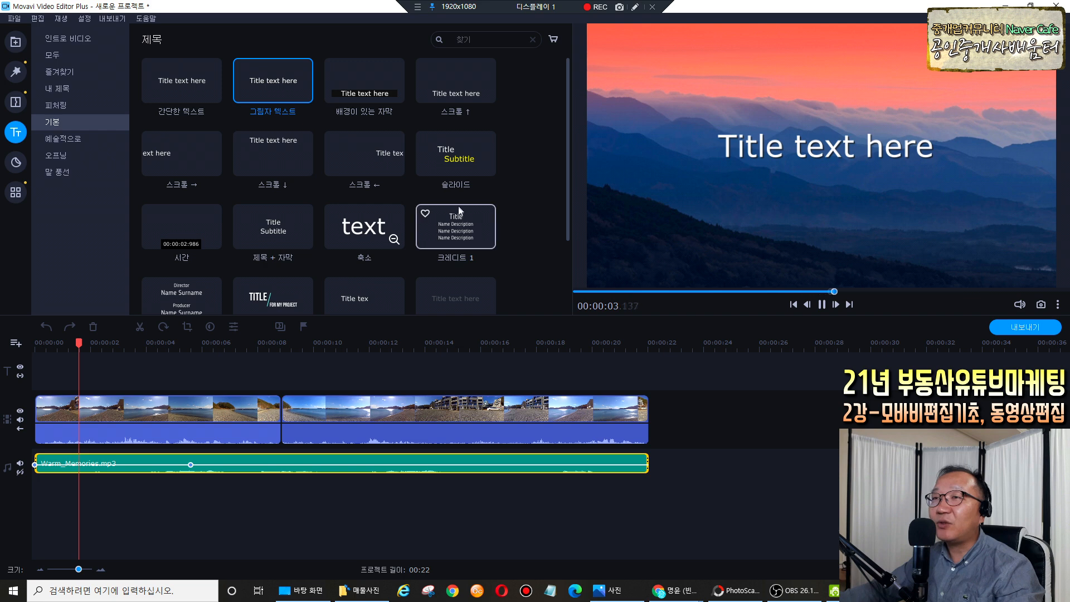
pyautogui.click(365, 81)
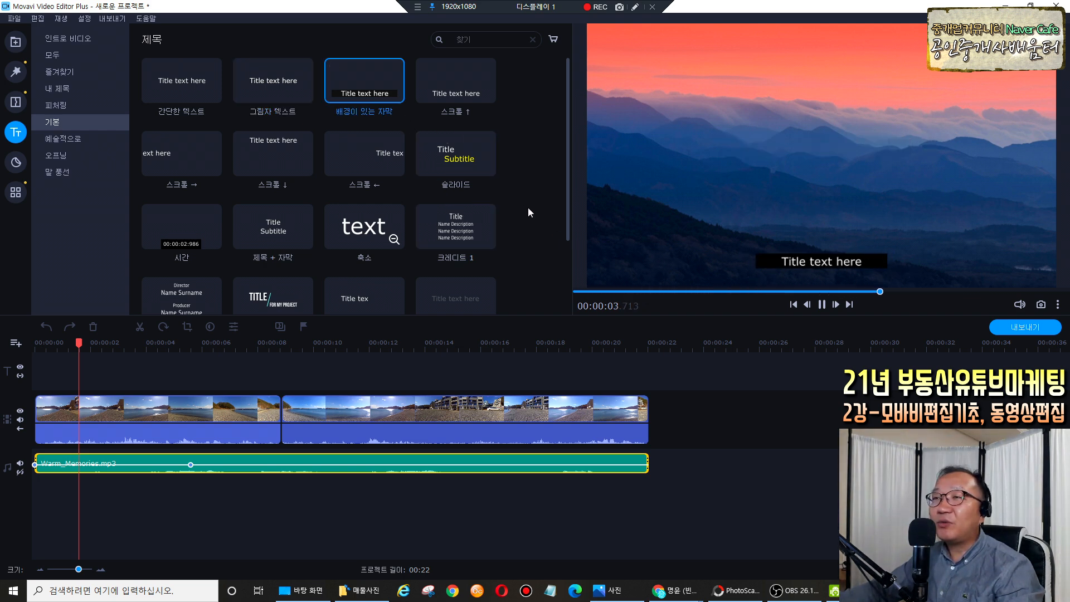
pyautogui.click(463, 95)
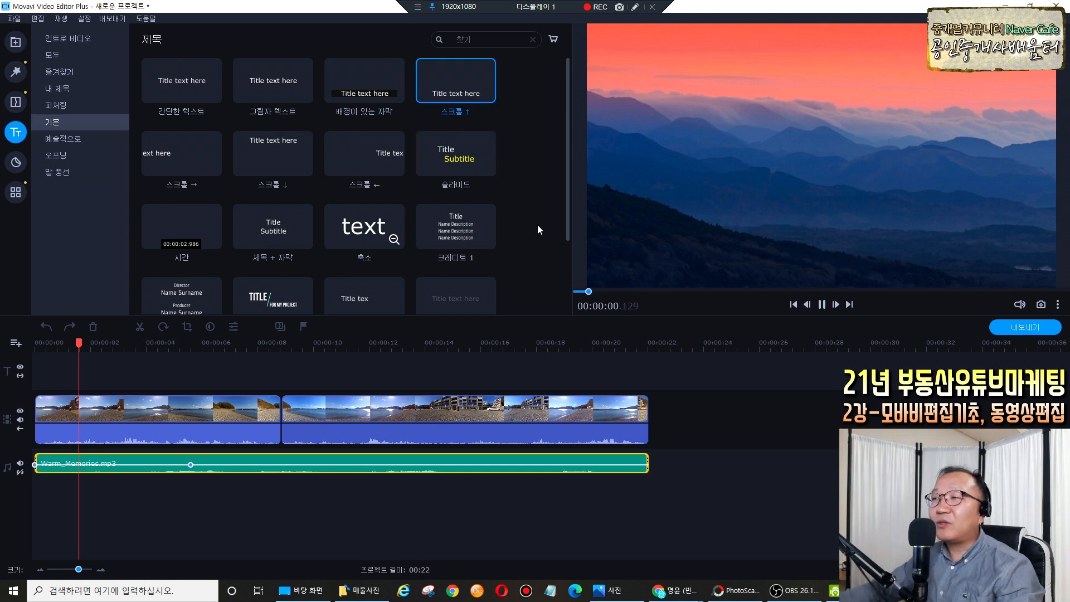
pyautogui.click(364, 243)
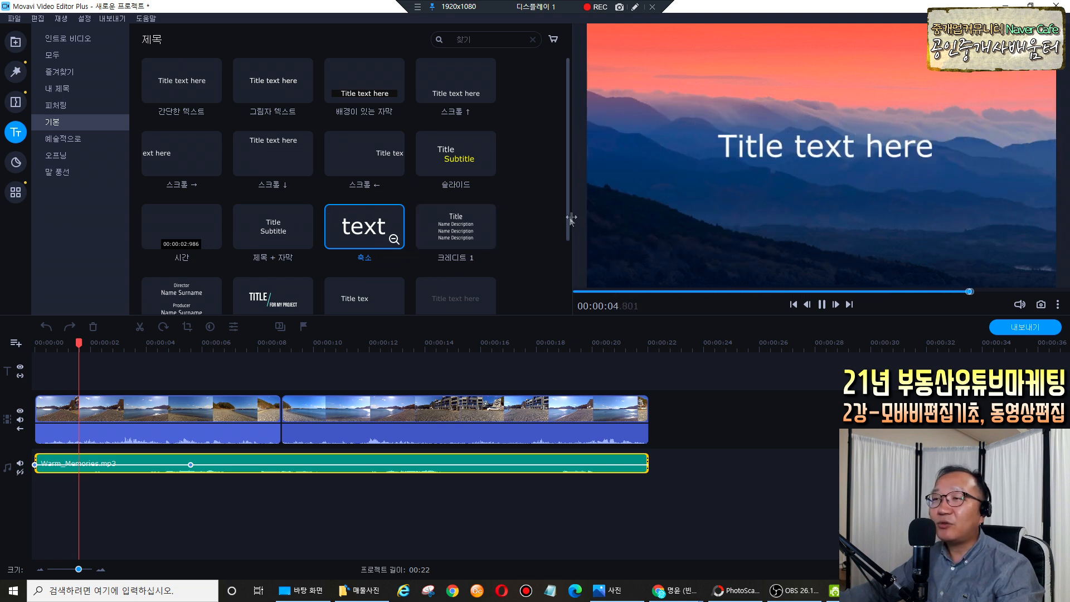
pyautogui.scroll(-2, 537, 265)
pyautogui.click(307, 278)
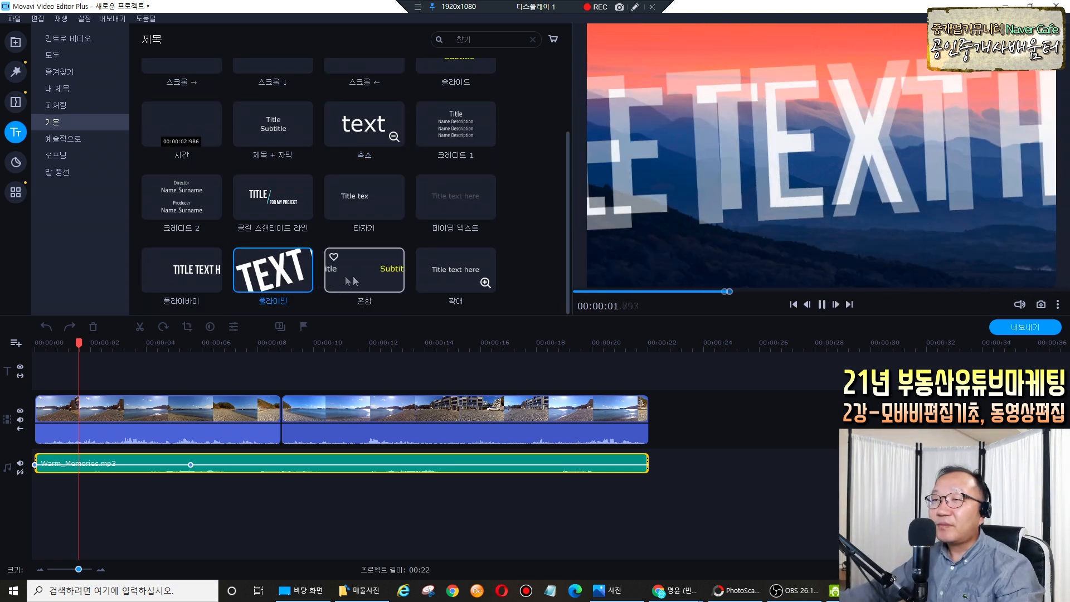
pyautogui.click(442, 272)
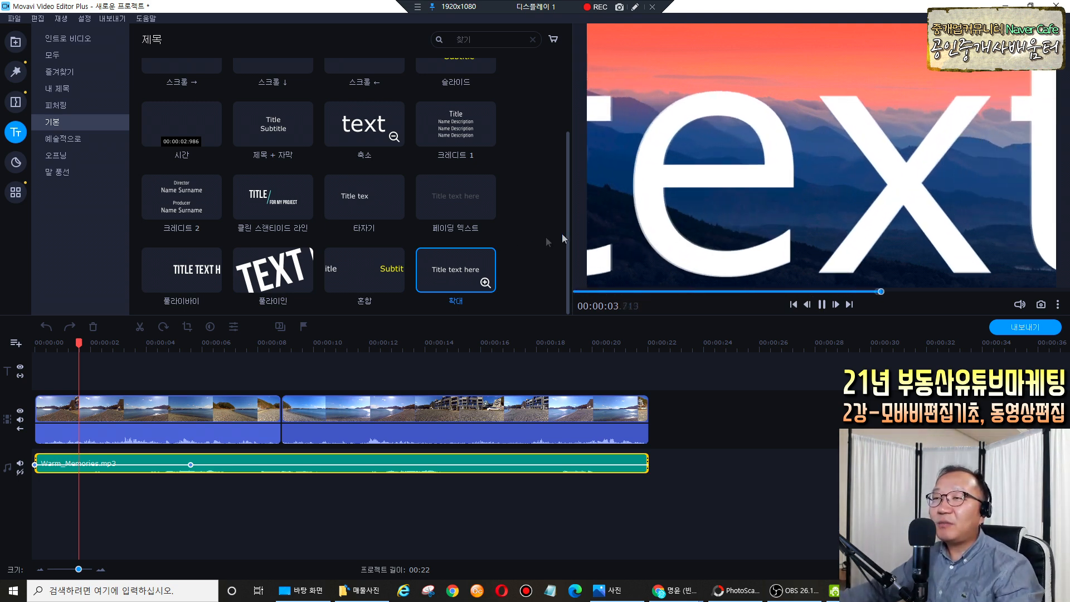
pyautogui.scroll(2, 296, 226)
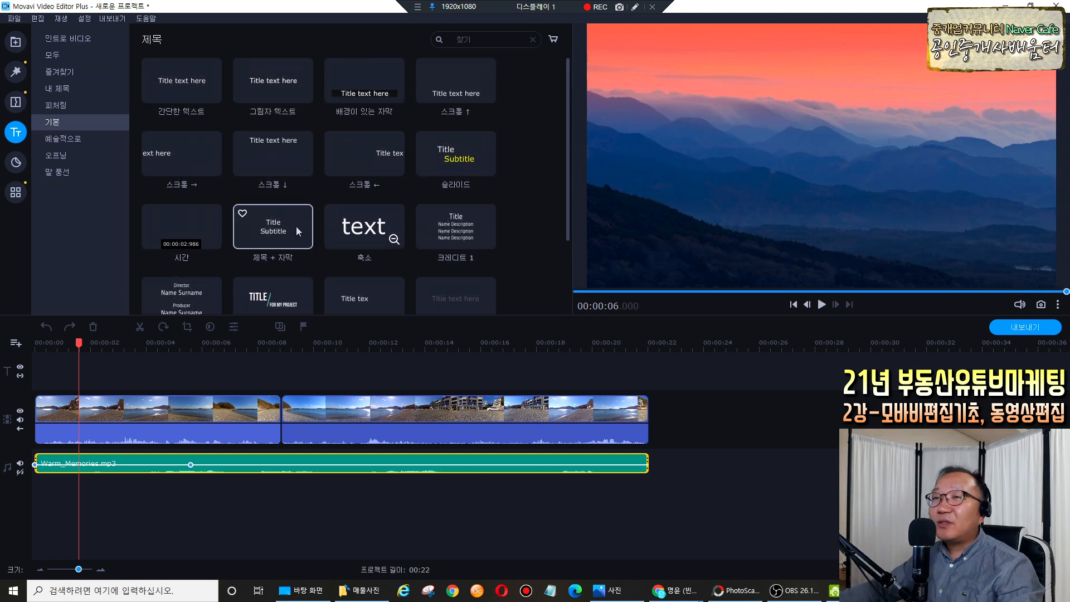
# Look through 모두, 말 풍선 and 오프닝, then pick 그림자 텍스트 from 기본.
pyautogui.click(108, 55)
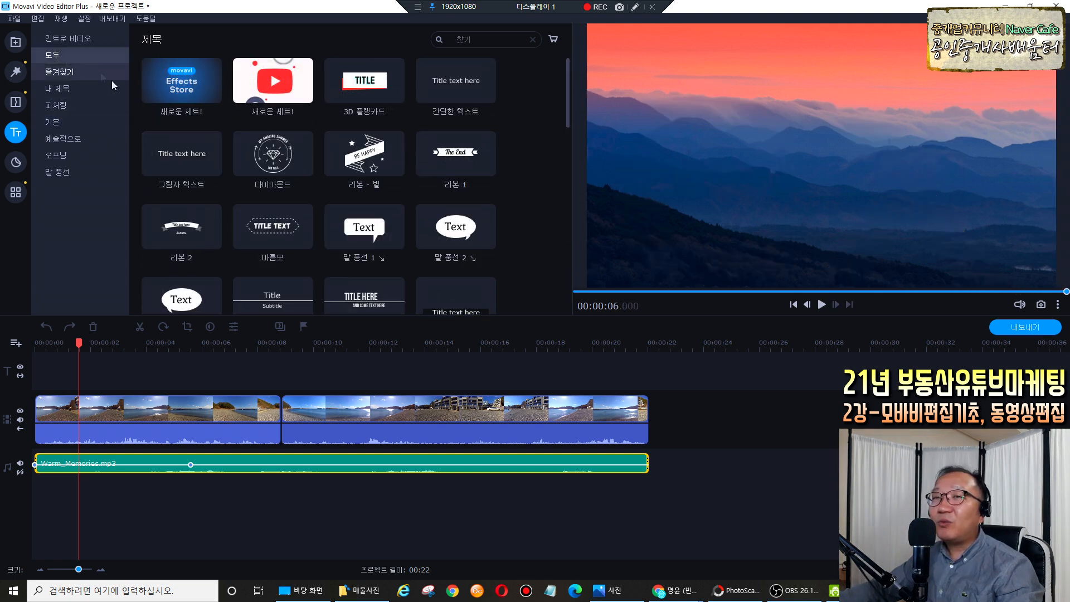
pyautogui.click(67, 122)
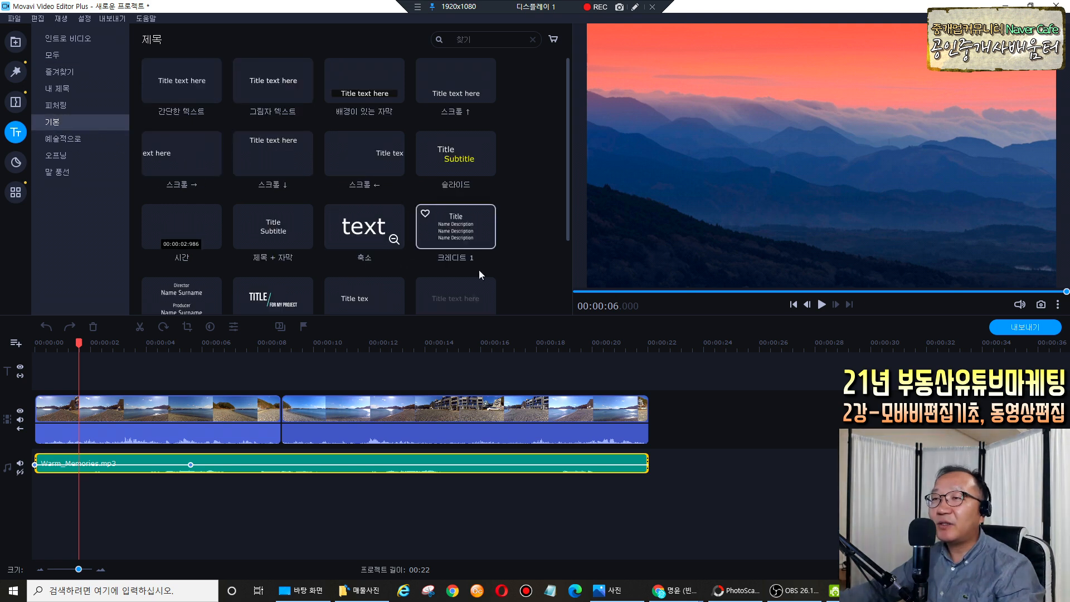
pyautogui.click(61, 171)
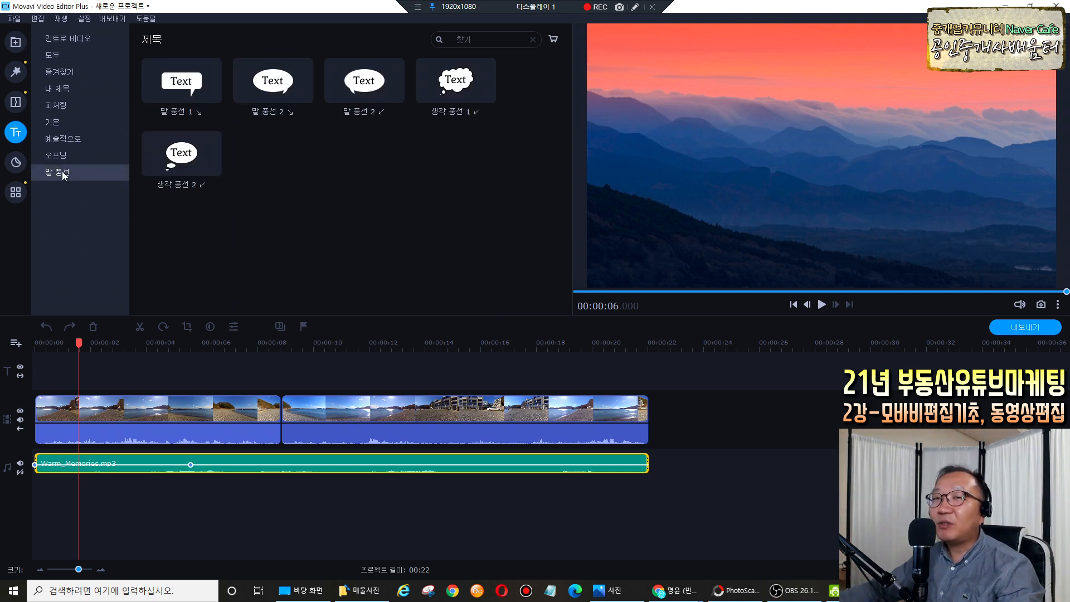
pyautogui.click(78, 156)
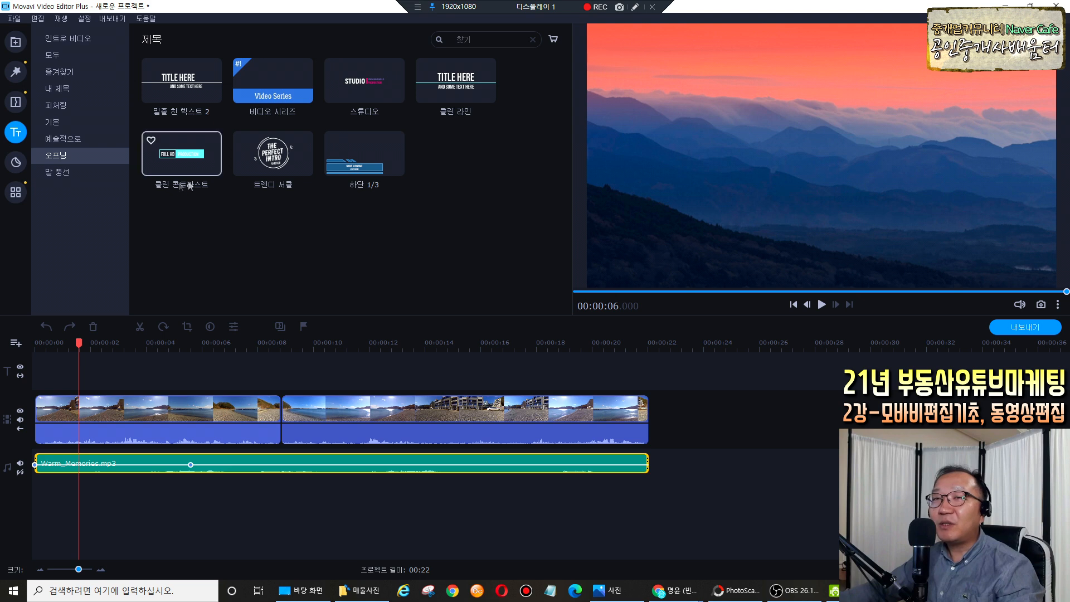
pyautogui.click(72, 121)
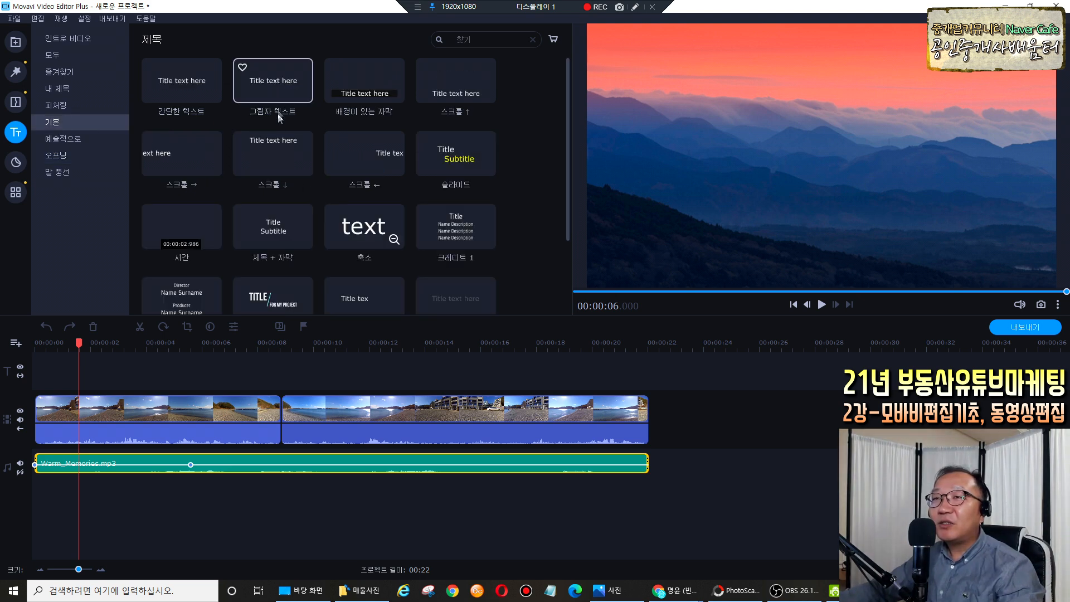
pyautogui.click(279, 112)
# Place the 그림자 텍스트 title above the first beach clip and open its 클립 편집 text settings.
pyautogui.moveTo(270, 87); pyautogui.dragTo(82, 356)
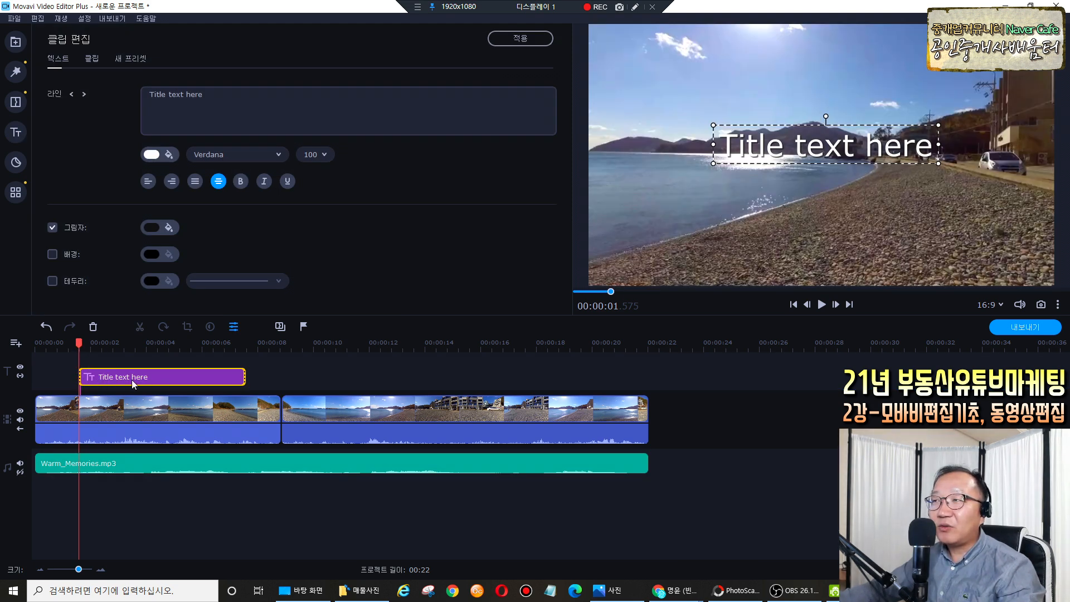
pyautogui.click(120, 406)
pyautogui.click(301, 417)
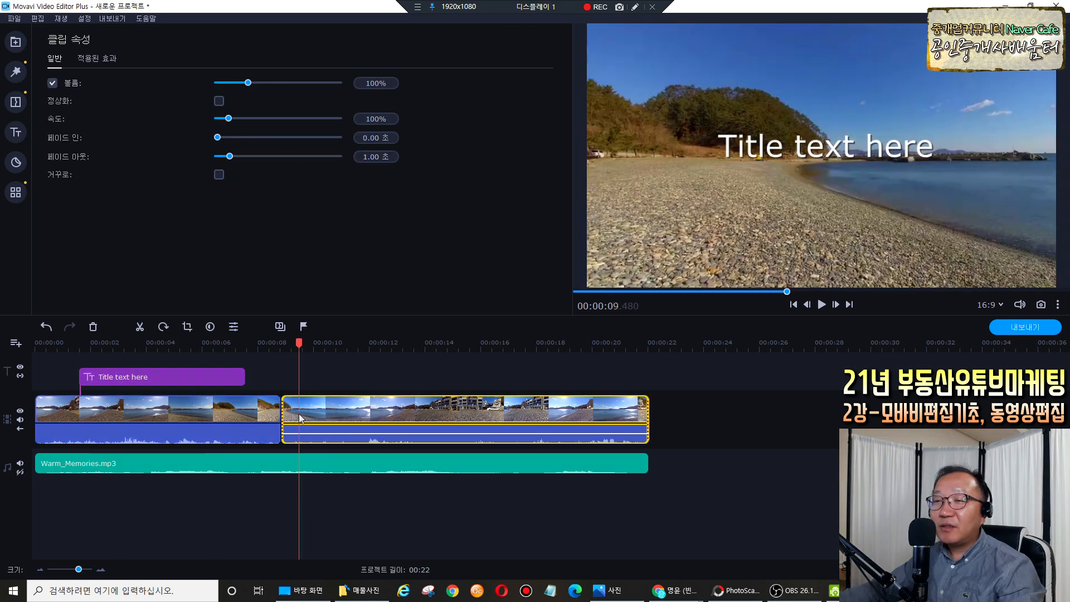
pyautogui.click(246, 415)
pyautogui.click(317, 418)
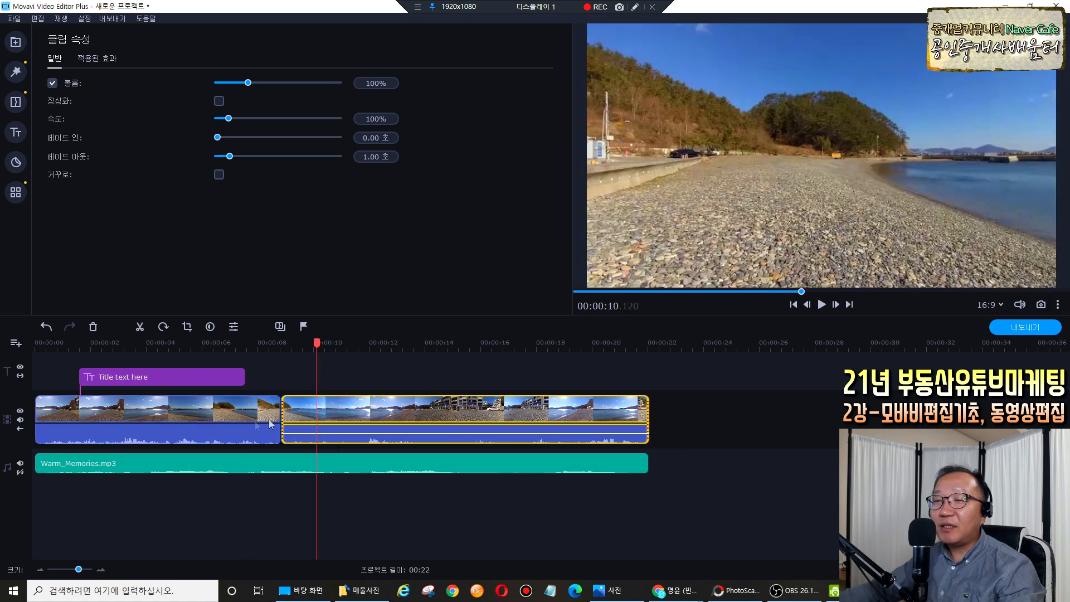
pyautogui.click(207, 415)
pyautogui.doubleClick(120, 378)
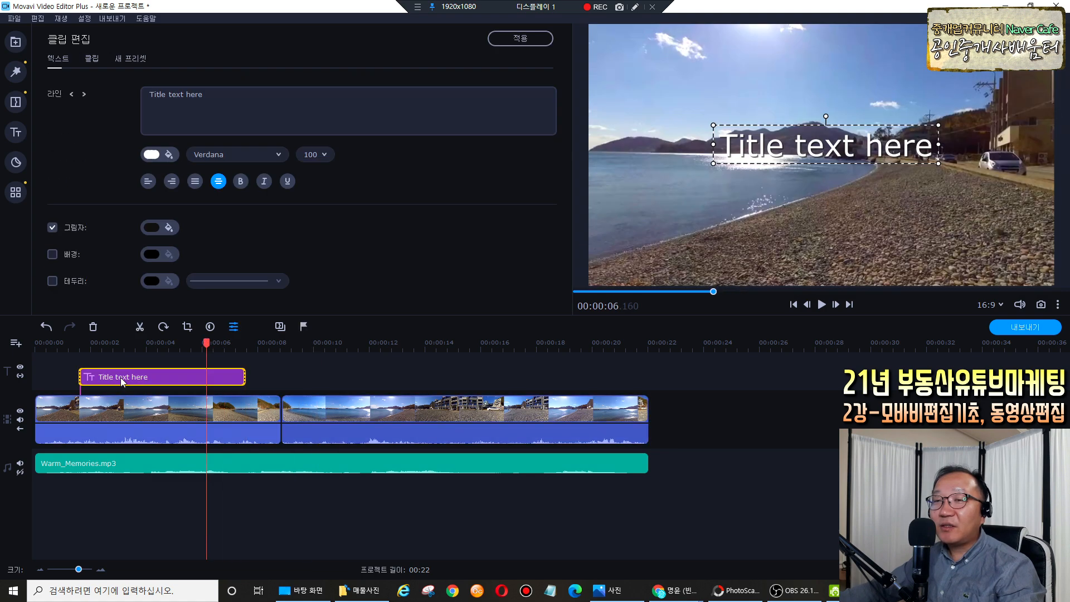
# Drag the 'Title text here' box to the bottom of the frame, centred on the guide.
pyautogui.click(634, 7)
pyautogui.moveTo(224, 113); pyautogui.dragTo(192, 124)
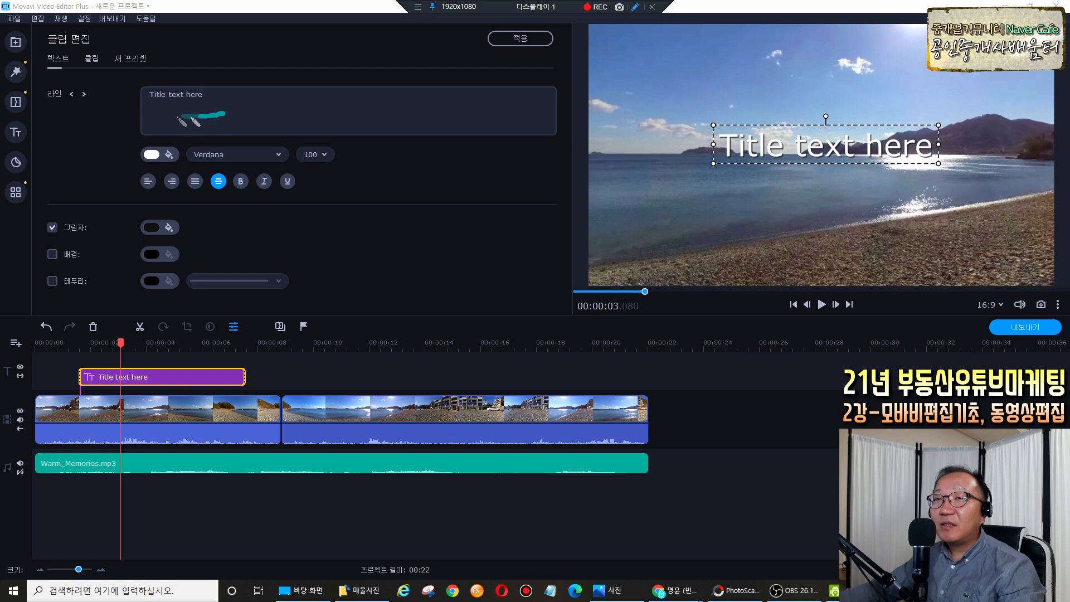
pyautogui.moveTo(134, 166); pyautogui.dragTo(170, 166)
pyautogui.moveTo(130, 204)
pyautogui.mouseDown()
pyautogui.moveTo(215, 205)
pyautogui.moveTo(322, 252)
pyautogui.moveTo(287, 307)
pyautogui.mouseUp()
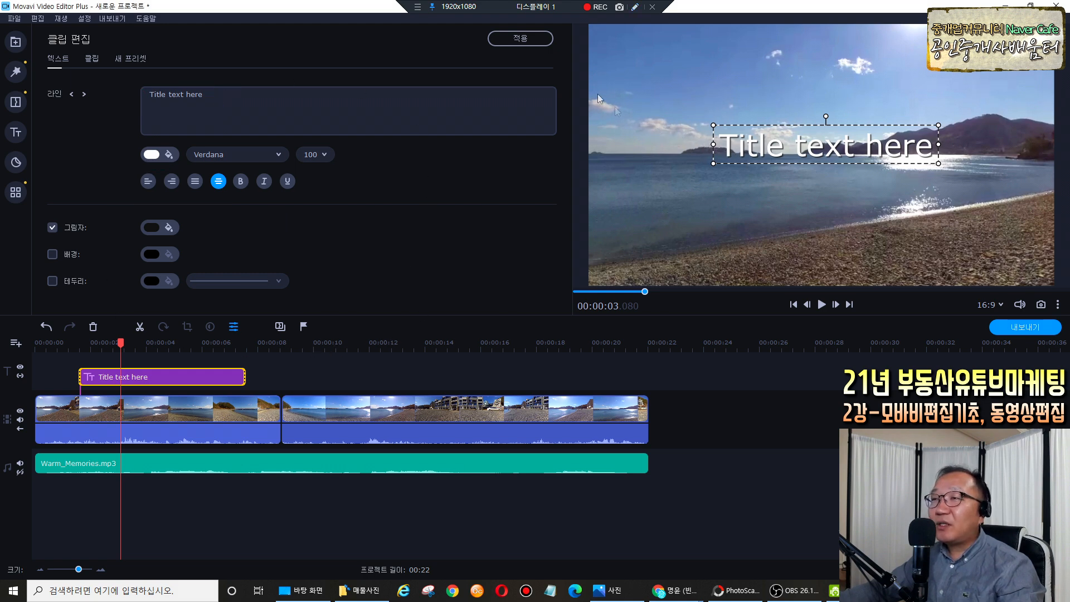
pyautogui.moveTo(944, 190)
pyautogui.mouseDown()
pyautogui.moveTo(712, 187)
pyautogui.moveTo(880, 104)
pyautogui.mouseUp()
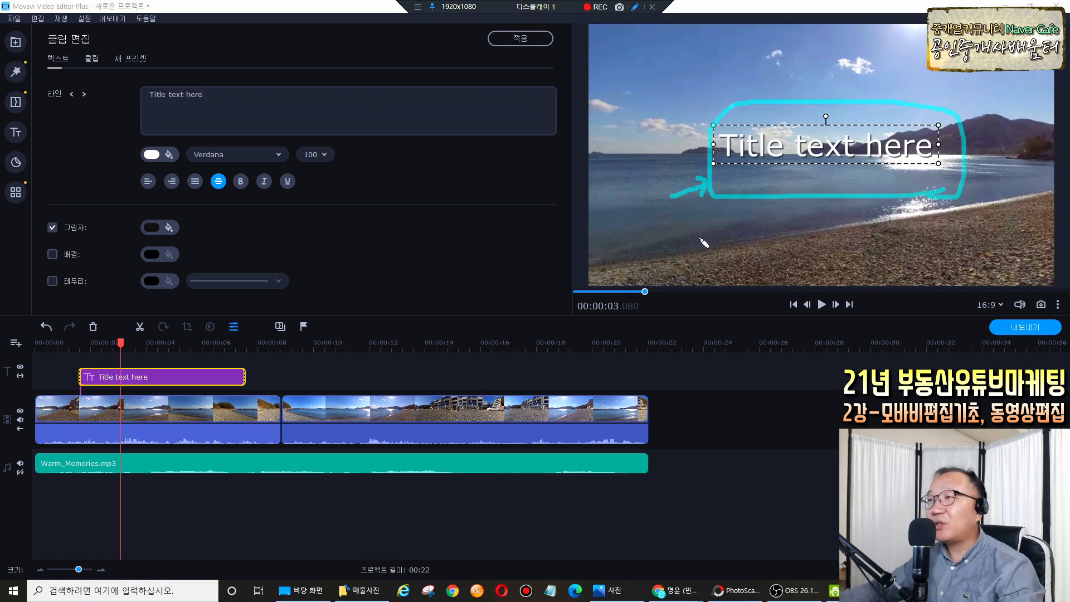
pyautogui.moveTo(827, 147)
pyautogui.mouseDown()
pyautogui.moveTo(830, 251)
pyautogui.moveTo(803, 256)
pyautogui.moveTo(842, 255)
pyautogui.moveTo(824, 254)
pyautogui.mouseUp()
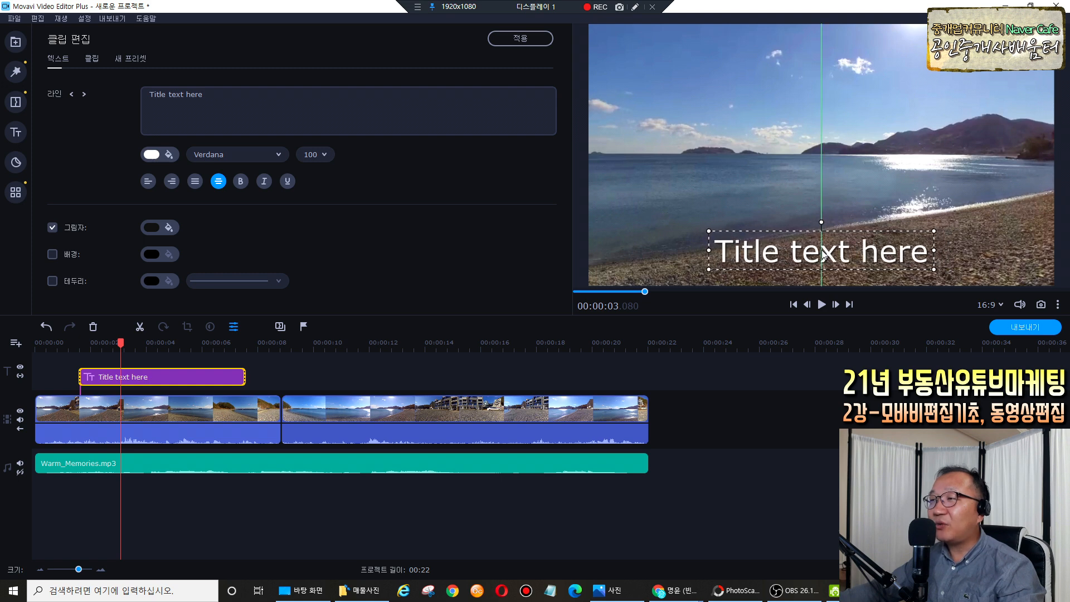
pyautogui.moveTo(822, 254)
pyautogui.mouseDown()
pyautogui.moveTo(821, 154)
pyautogui.moveTo(822, 260)
pyautogui.mouseUp()
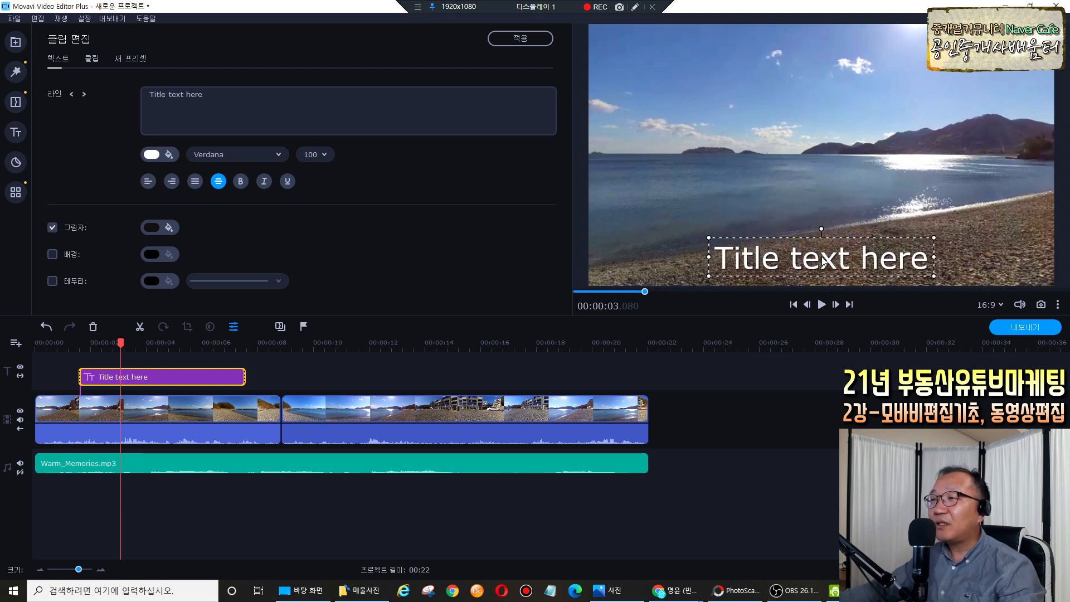
# Change the title text to '거제 두모 몽돌해변 모습' and scroll the font list toward Korean fonts.
pyautogui.click(260, 99)
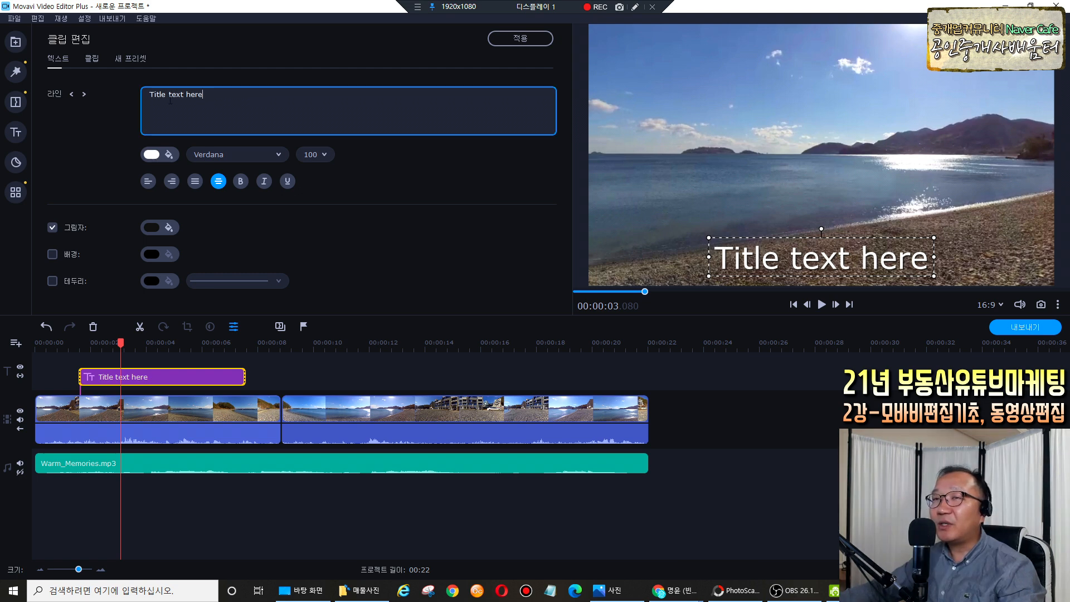
pyautogui.write('거제')
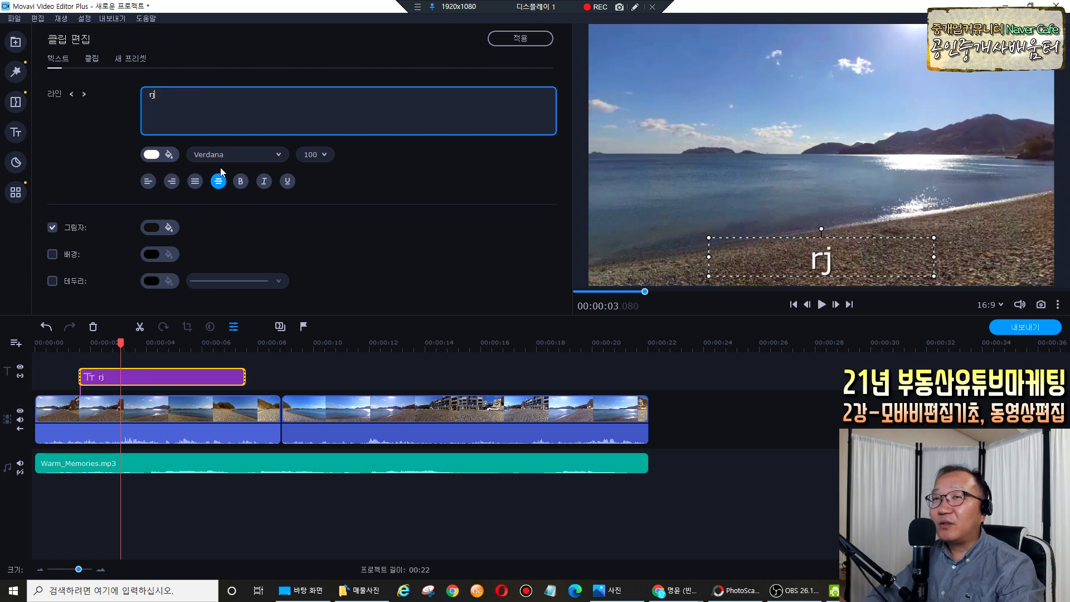
pyautogui.write(' 두')
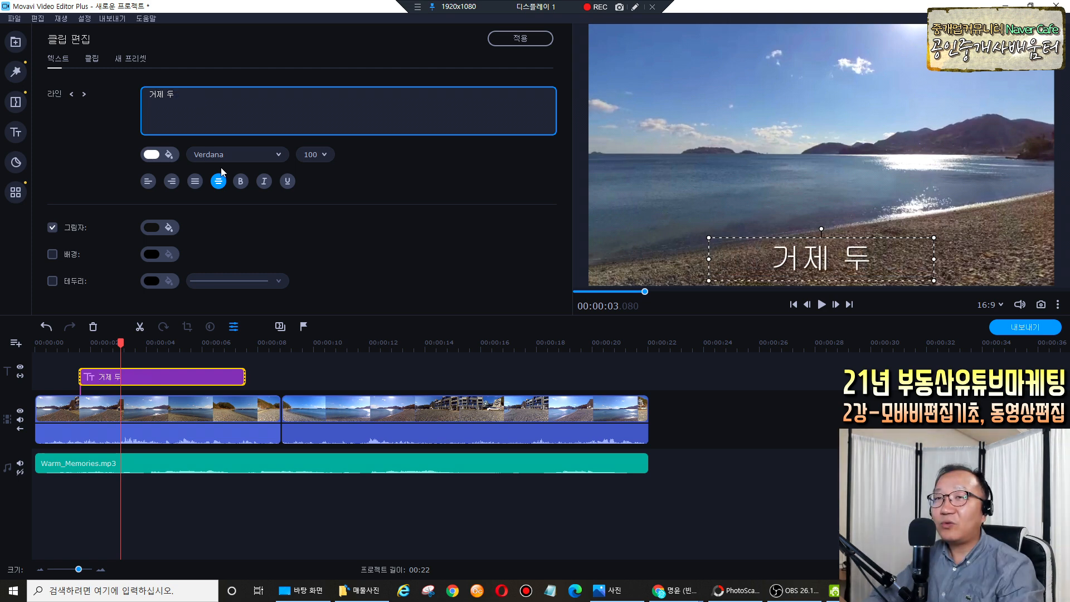
pyautogui.write('모 몽돌해변')
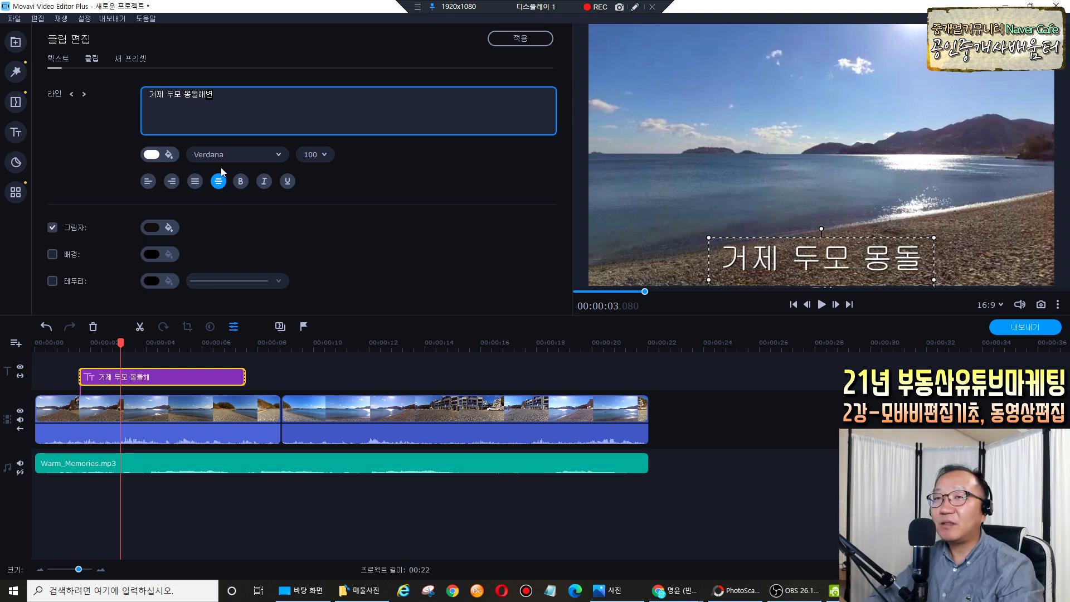
pyautogui.write(' 모습')
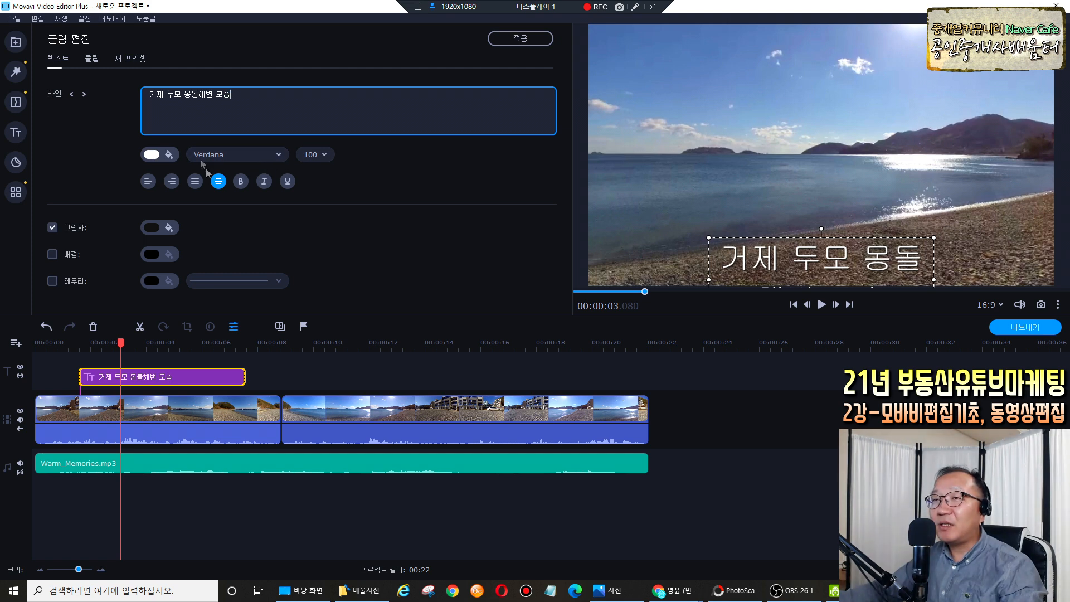
pyautogui.click(279, 158)
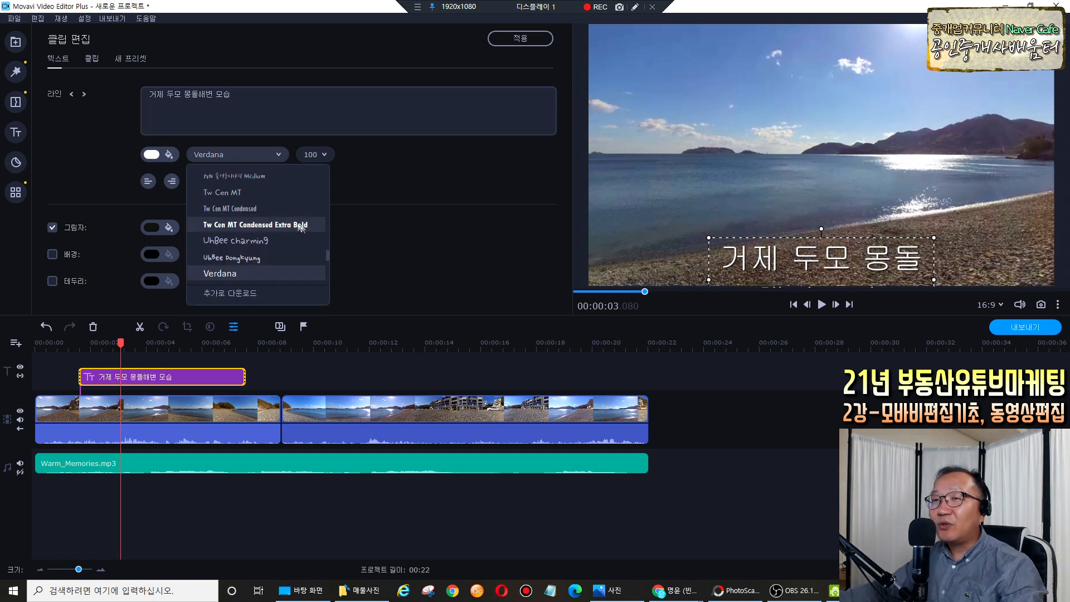
pyautogui.moveTo(329, 239)
pyautogui.mouseDown()
pyautogui.moveTo(332, 182)
pyautogui.moveTo(327, 260)
pyautogui.mouseUp()
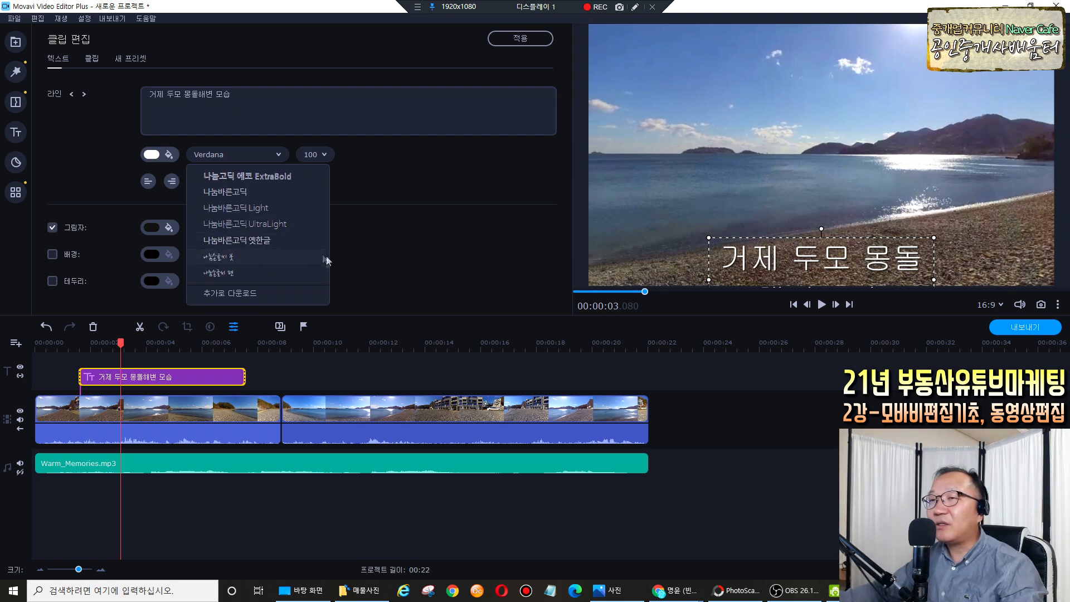
pyautogui.scroll(1, 328, 259)
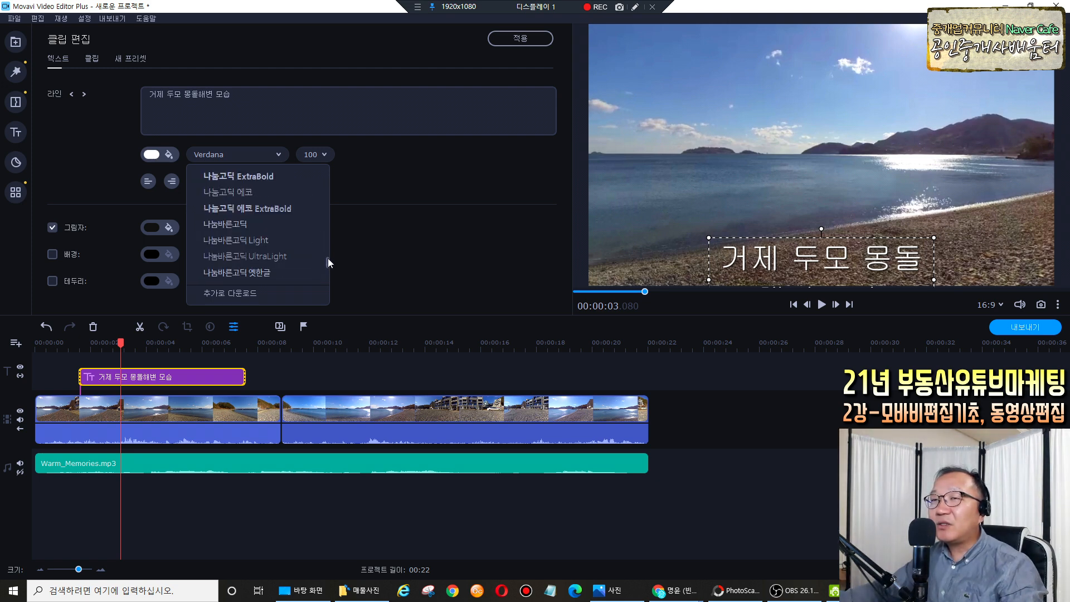
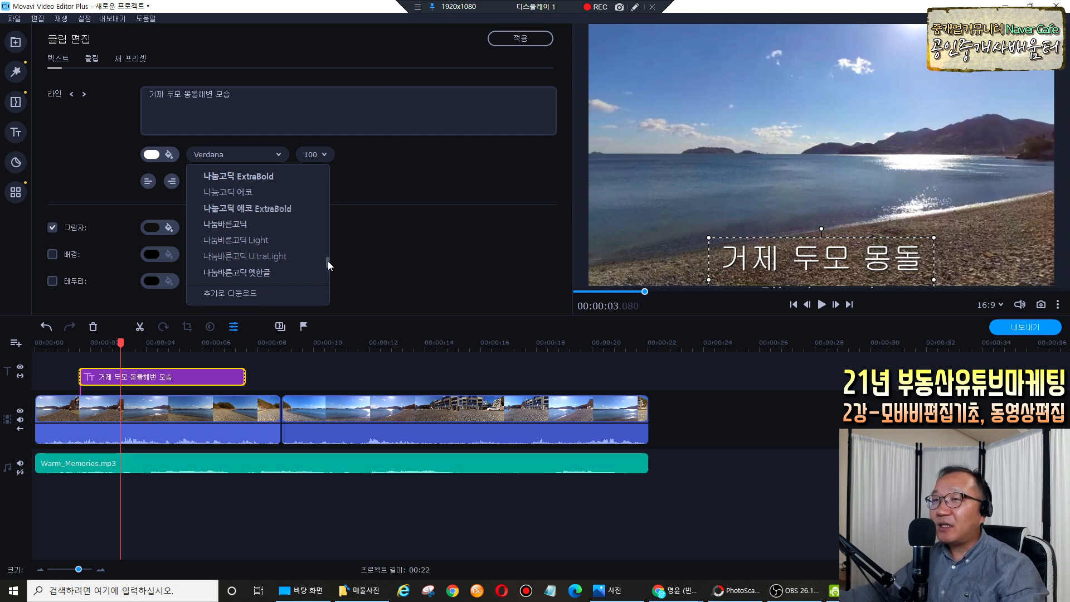
# Apply the 휴먼둥근헤드라인 font to the beach caption and bring up the font size list.
pyautogui.scroll(-5, 328, 261)
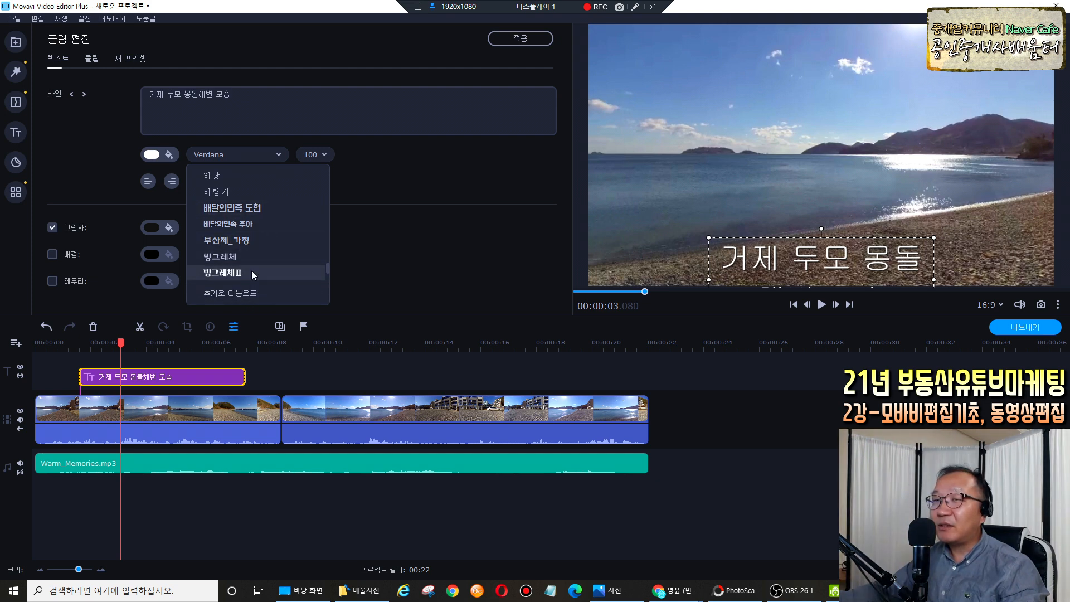
pyautogui.scroll(-3, 326, 266)
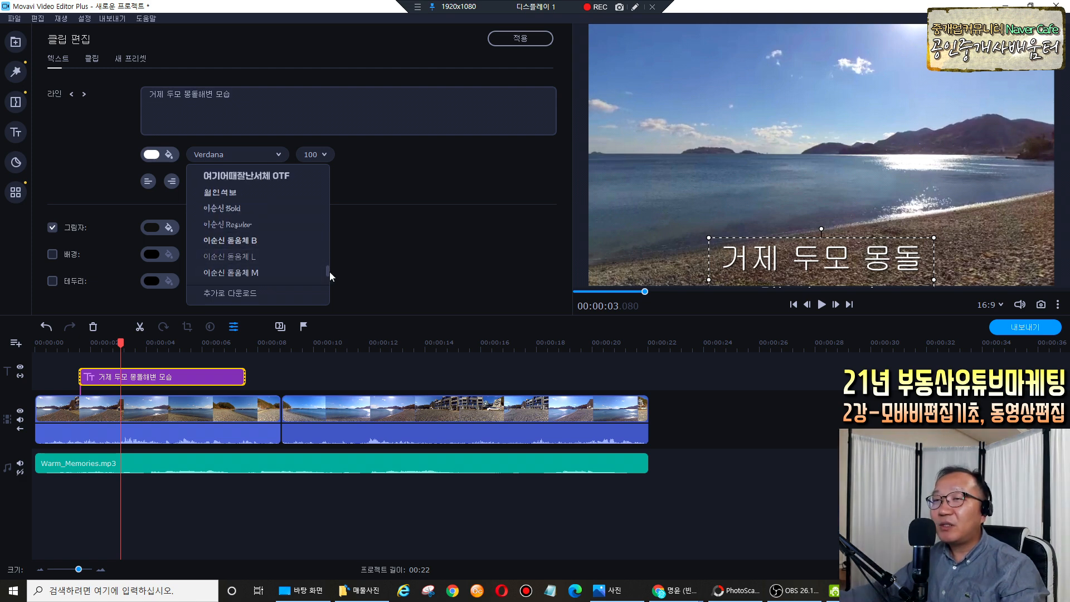
pyautogui.scroll(-4, 329, 270)
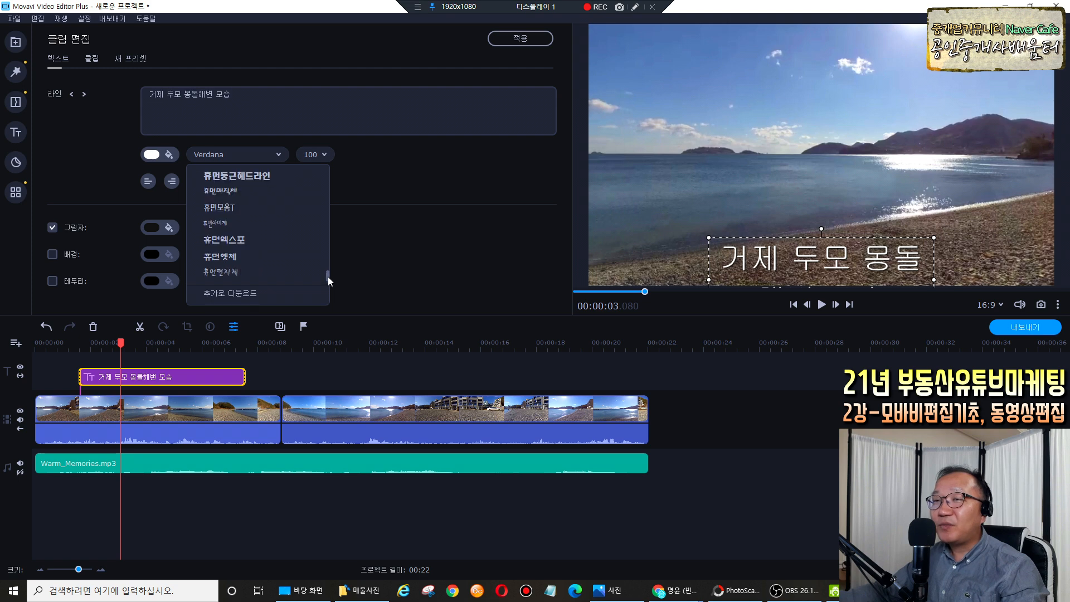
pyautogui.scroll(-3, 327, 271)
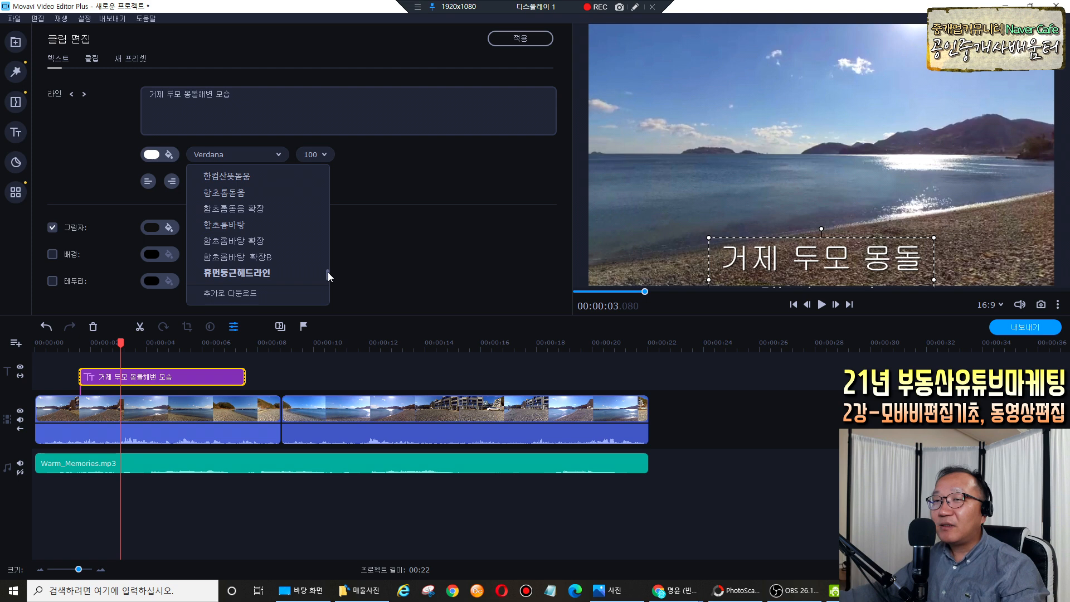
pyautogui.click(257, 273)
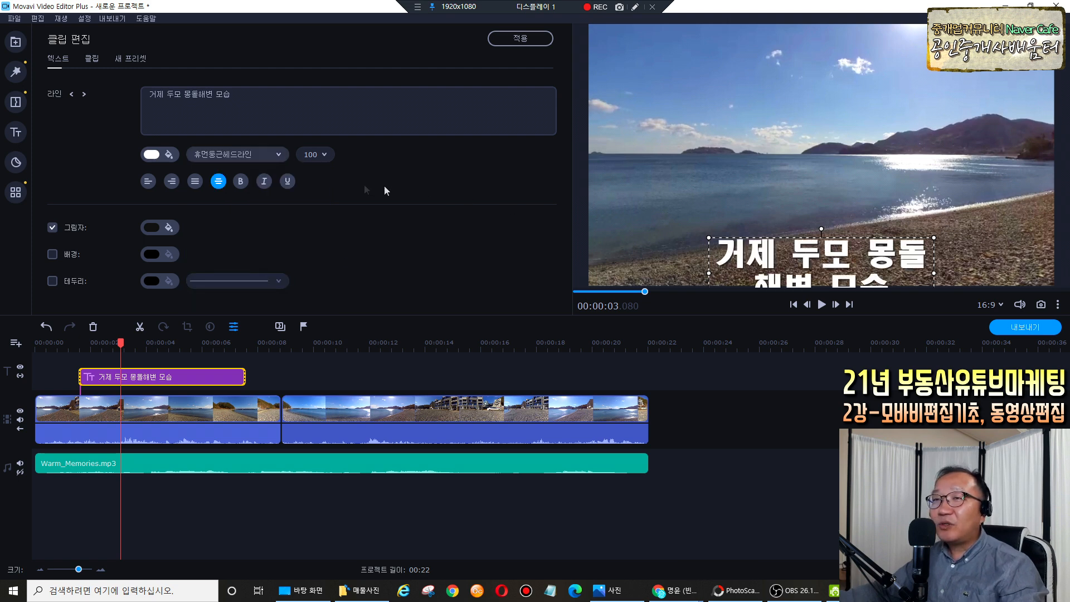
pyautogui.click(320, 155)
# Set the caption size to 60, enlarge it, and nudge it slightly down and left.
pyautogui.click(321, 271)
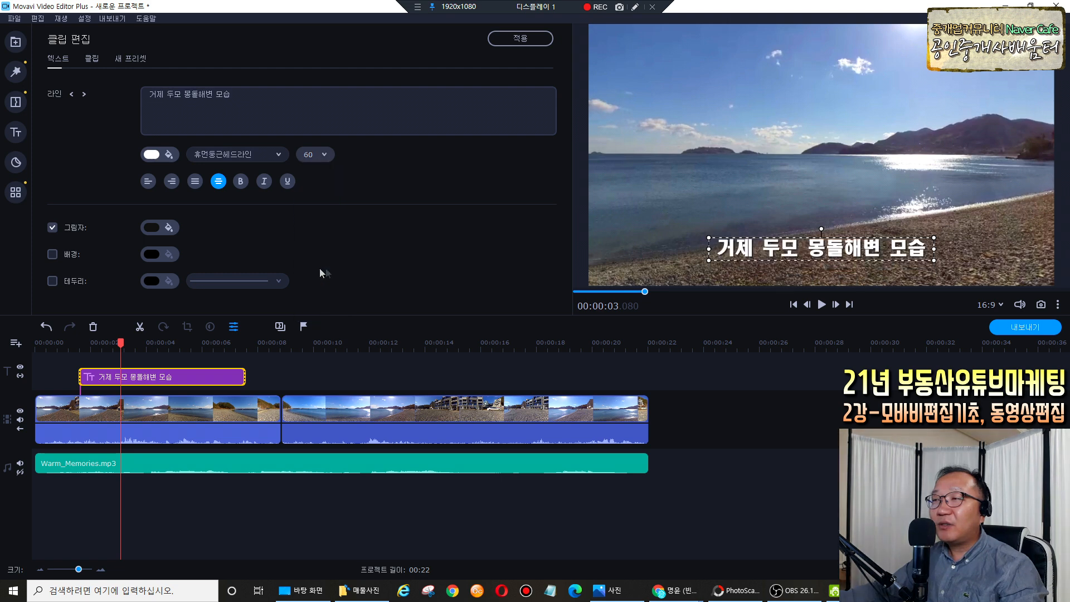
pyautogui.moveTo(934, 239); pyautogui.dragTo(966, 230)
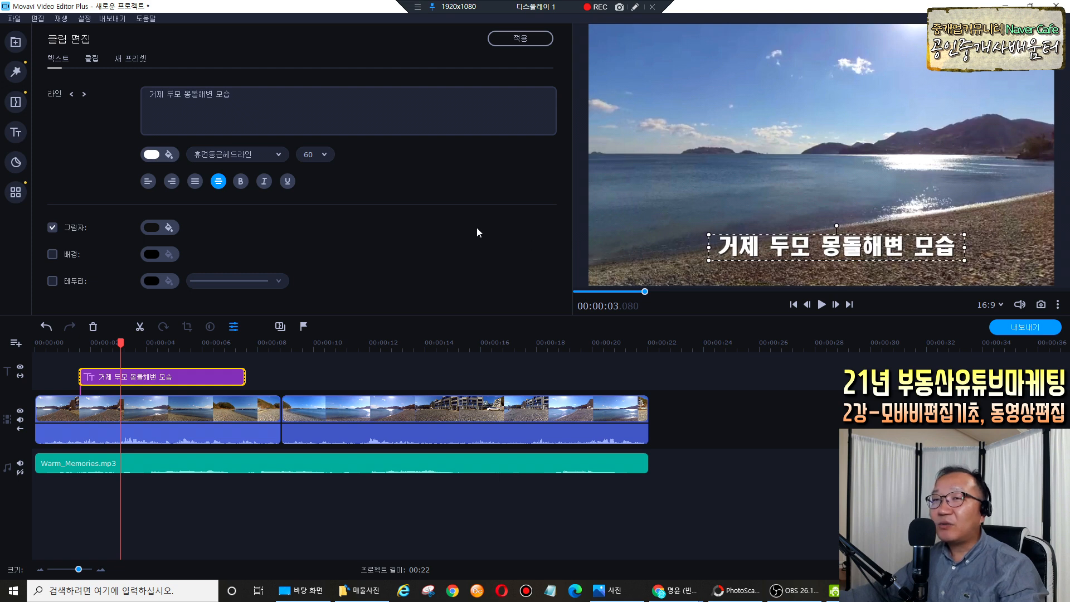
pyautogui.moveTo(873, 250); pyautogui.dragTo(857, 263)
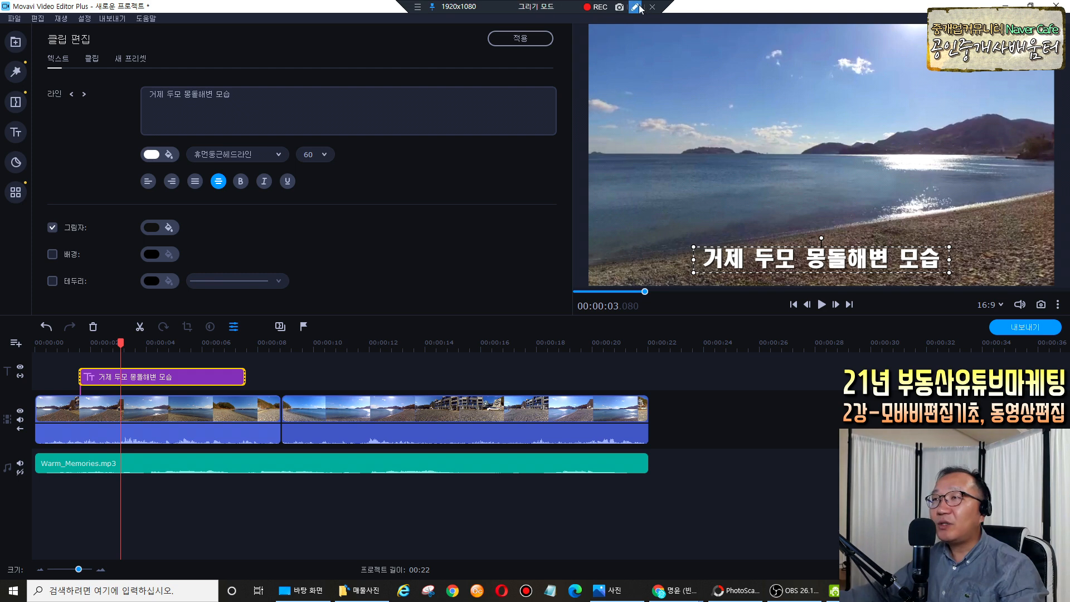
# Add a black outline to the caption using the thinnest line style.
pyautogui.click(53, 280)
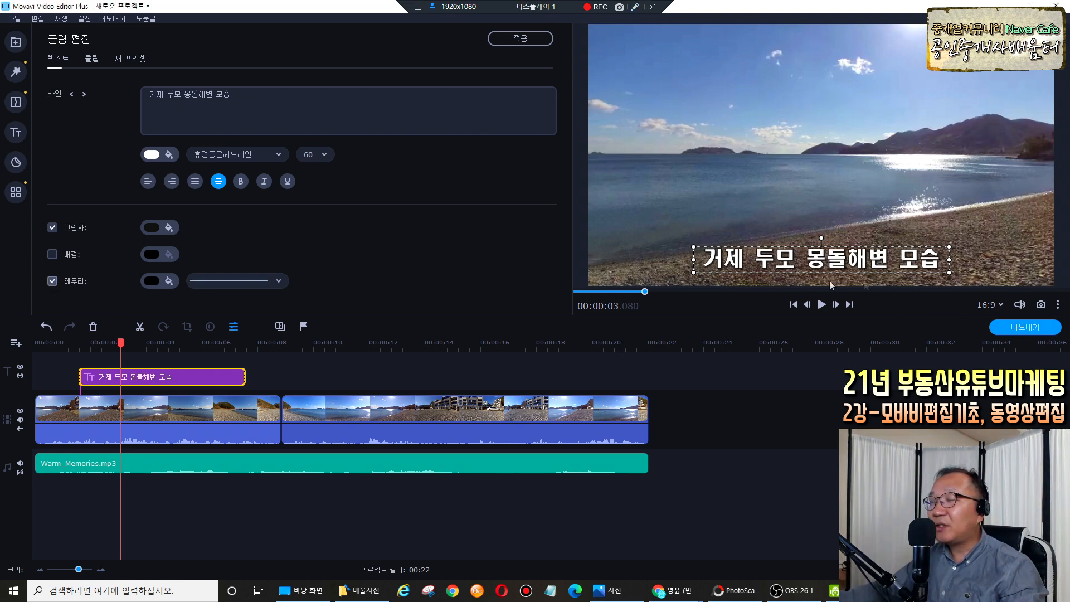
pyautogui.click(154, 281)
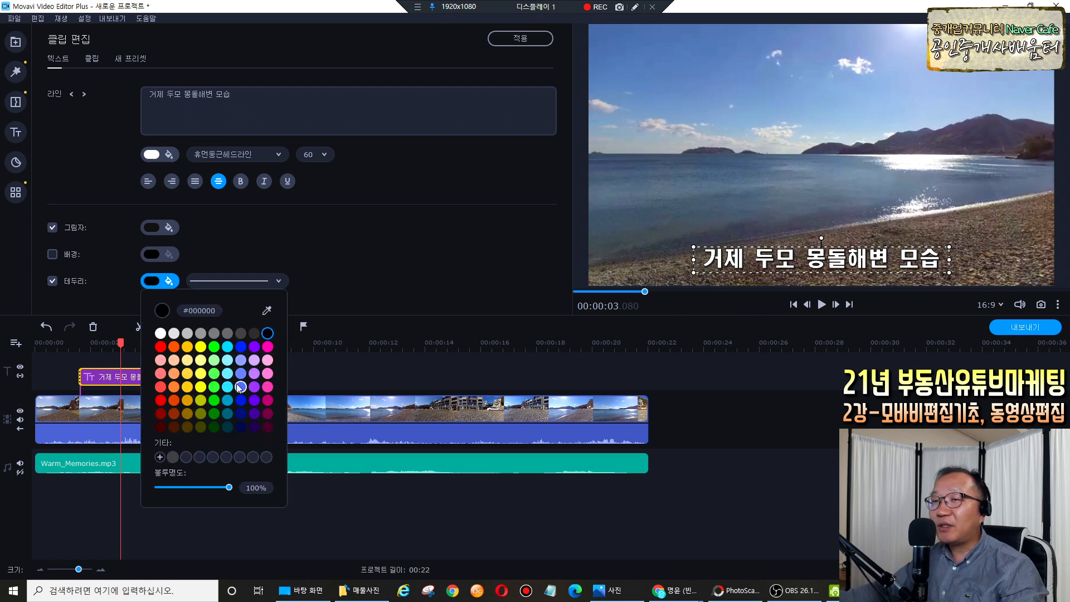
pyautogui.click(341, 295)
pyautogui.click(278, 282)
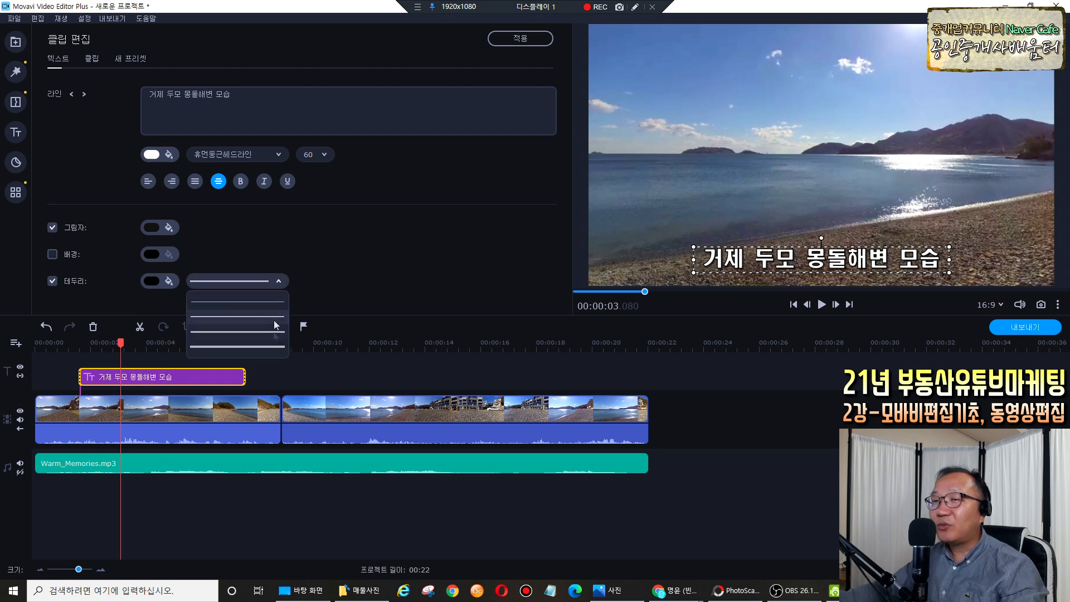
pyautogui.click(269, 345)
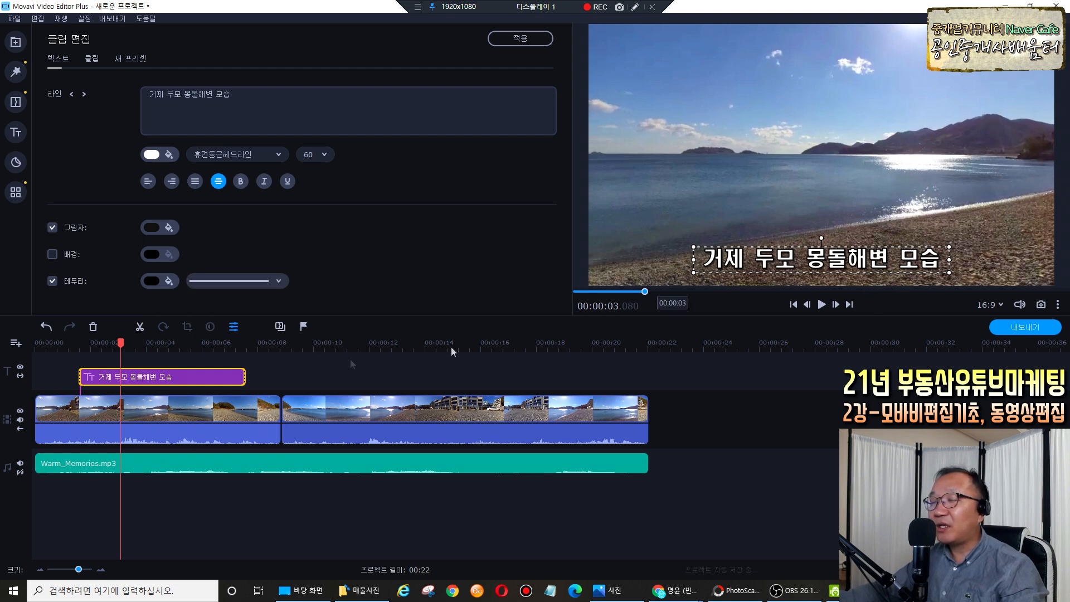
pyautogui.click(279, 283)
pyautogui.click(265, 301)
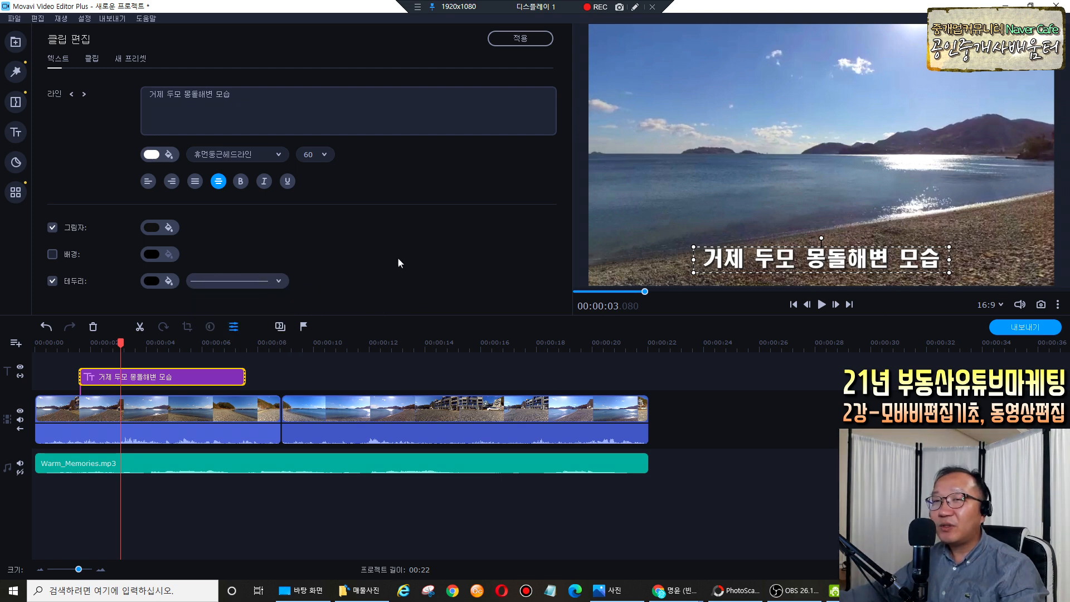
# Raise the caption shadow's opacity to 99% and scrub back to about 2 seconds.
pyautogui.click(52, 228)
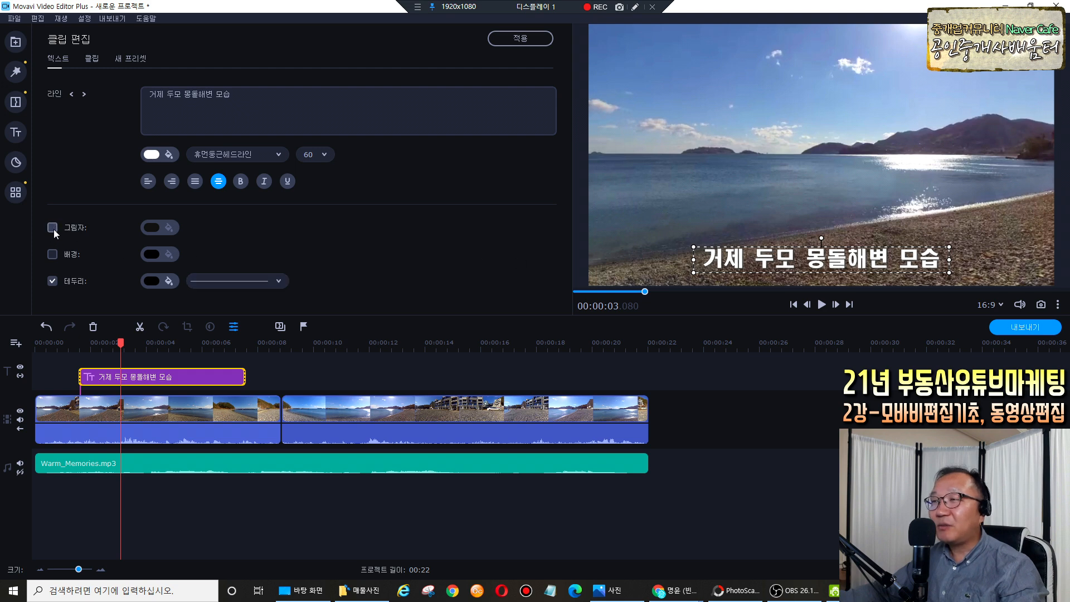
pyautogui.click(52, 228)
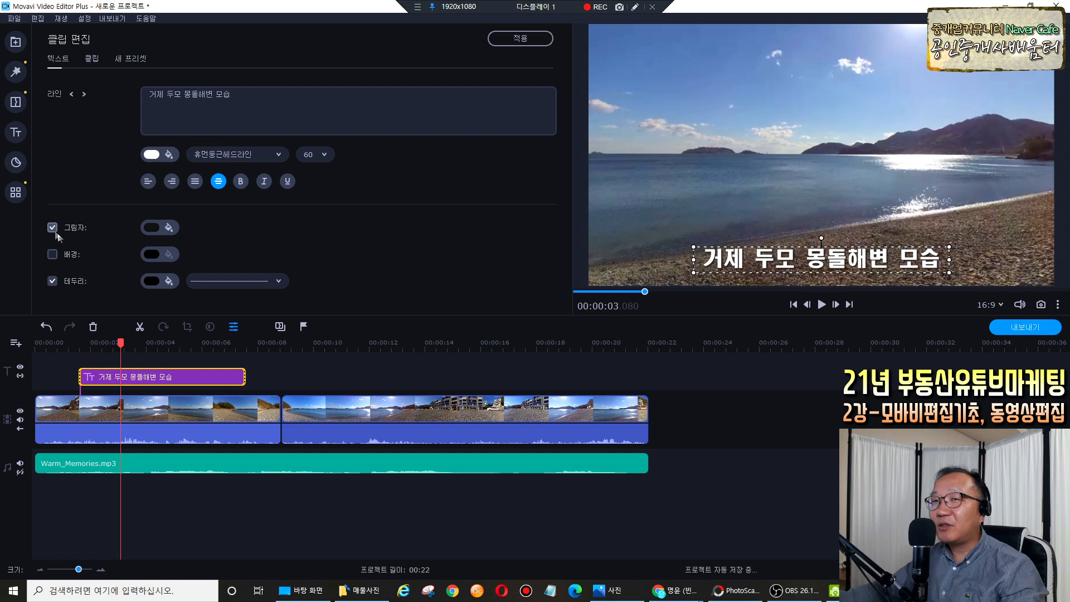
pyautogui.click(155, 228)
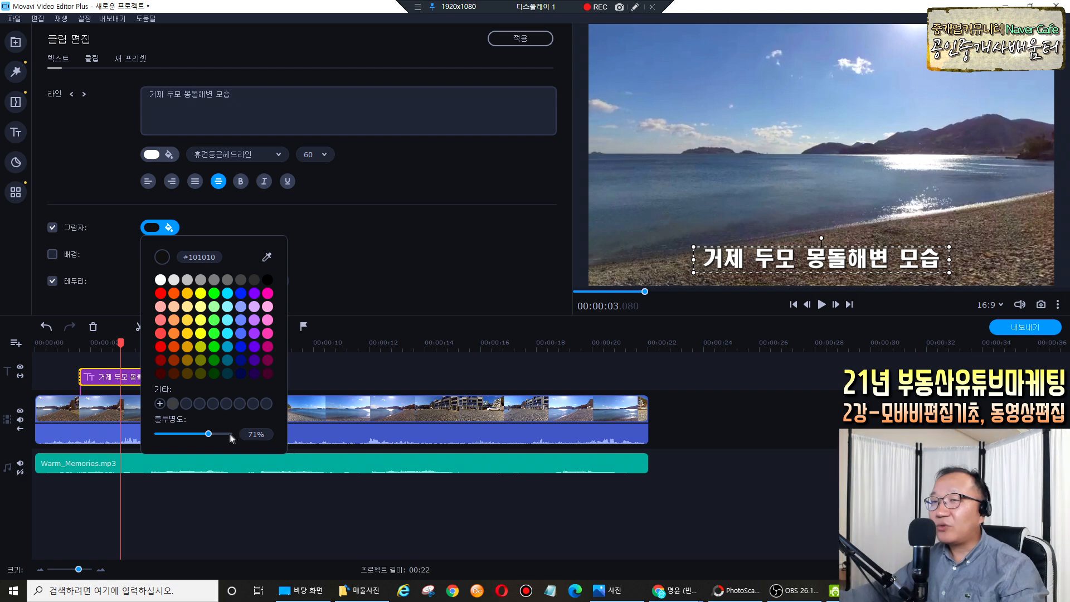
pyautogui.moveTo(209, 434); pyautogui.dragTo(233, 441)
pyautogui.click(191, 286)
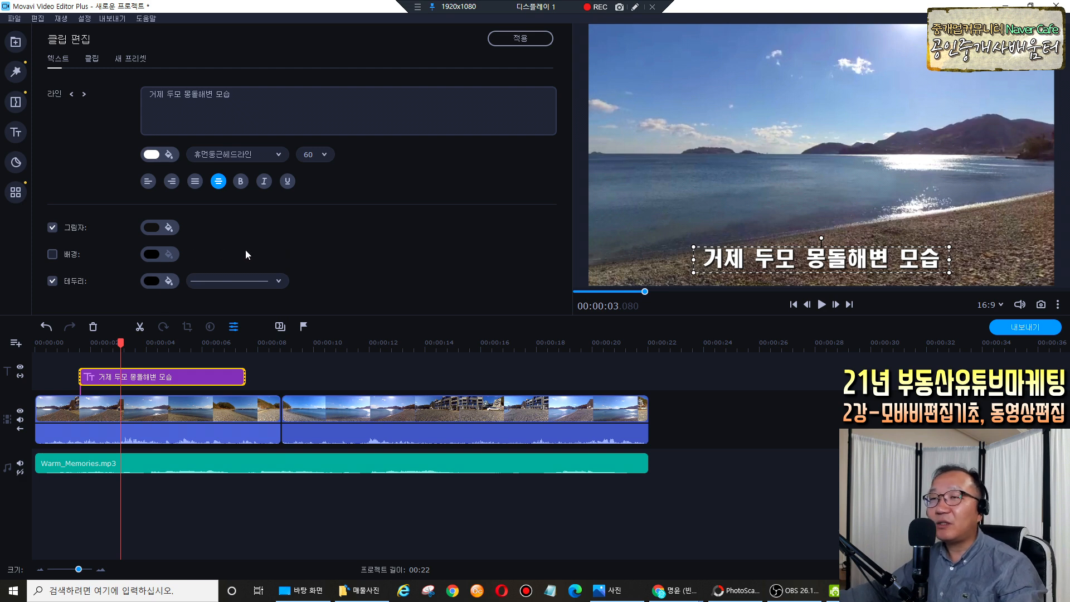
pyautogui.moveTo(120, 344); pyautogui.dragTo(35, 346)
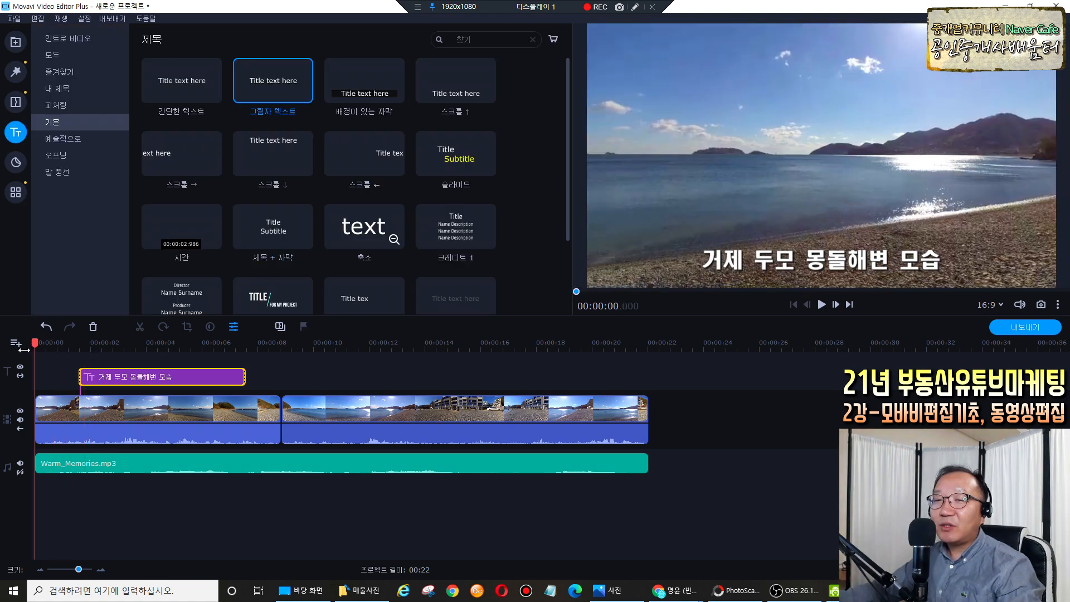
# Play back the caption, then trim its clip end slightly shorter.
pyautogui.press('space')
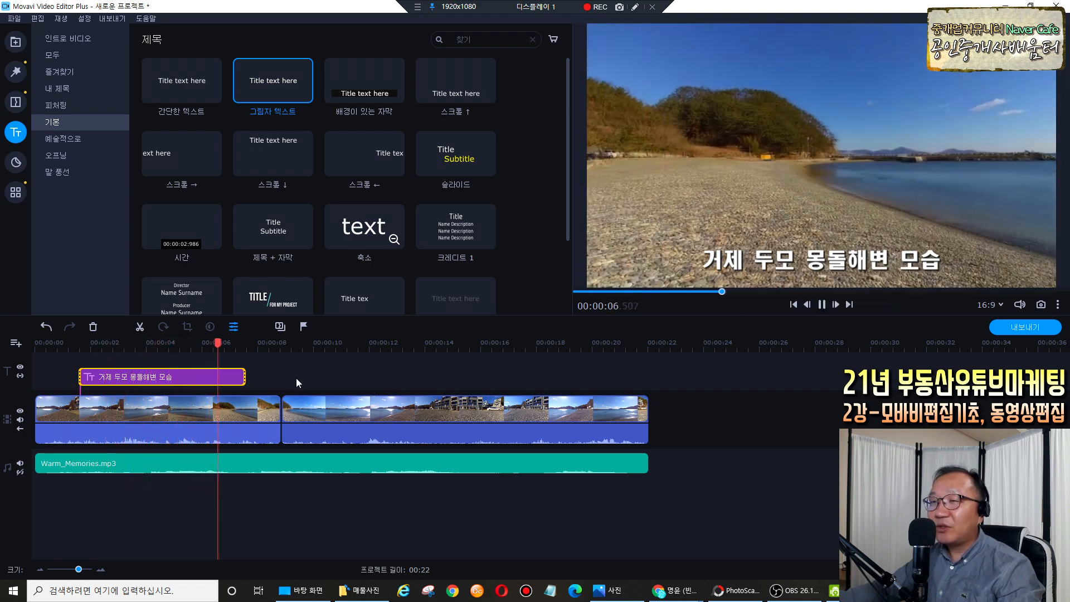
pyautogui.press('space')
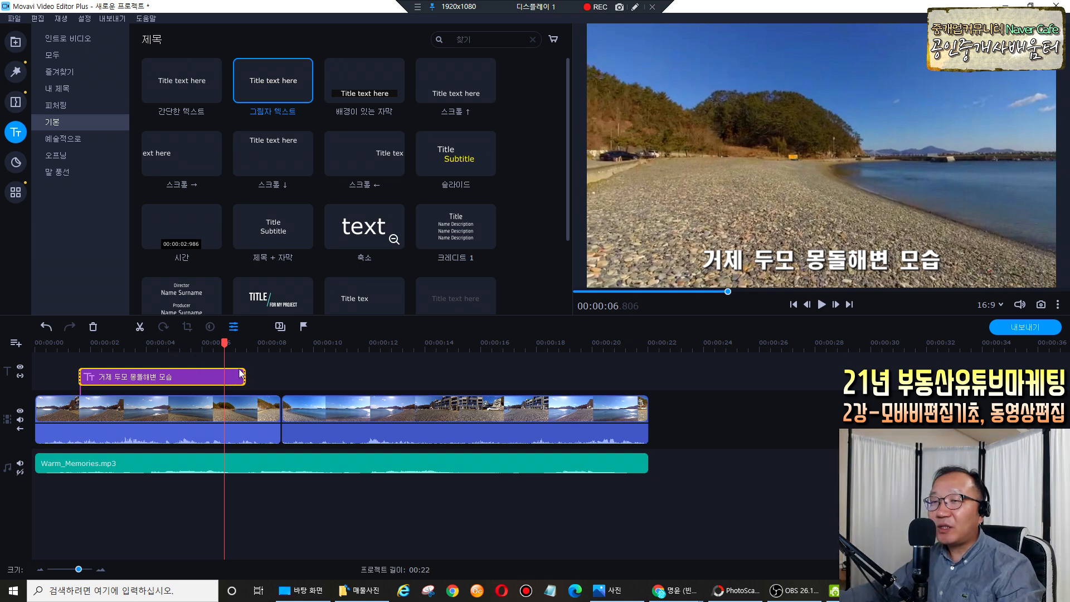
pyautogui.moveTo(243, 379); pyautogui.dragTo(223, 378)
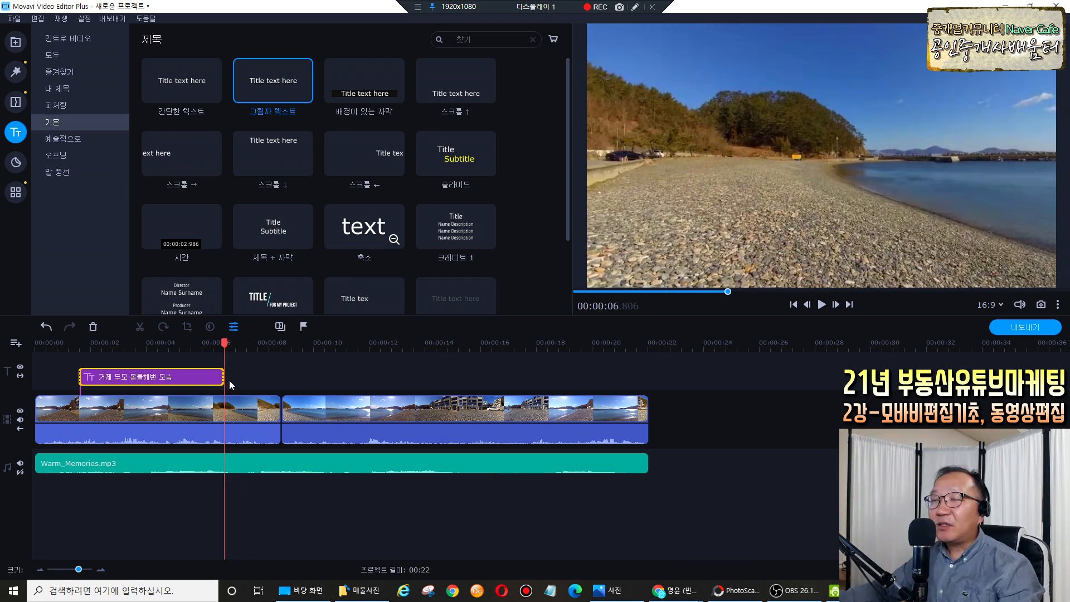
pyautogui.click(191, 378)
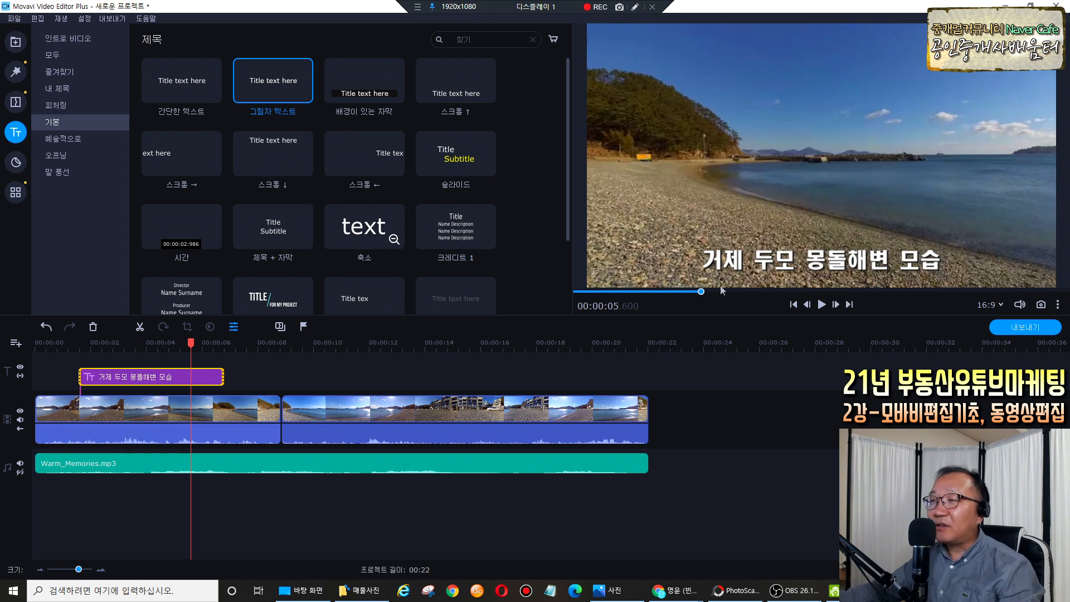
# Copy the caption clip and paste it at 00:00:07.940 over the second clip.
pyautogui.rightClick(211, 380)
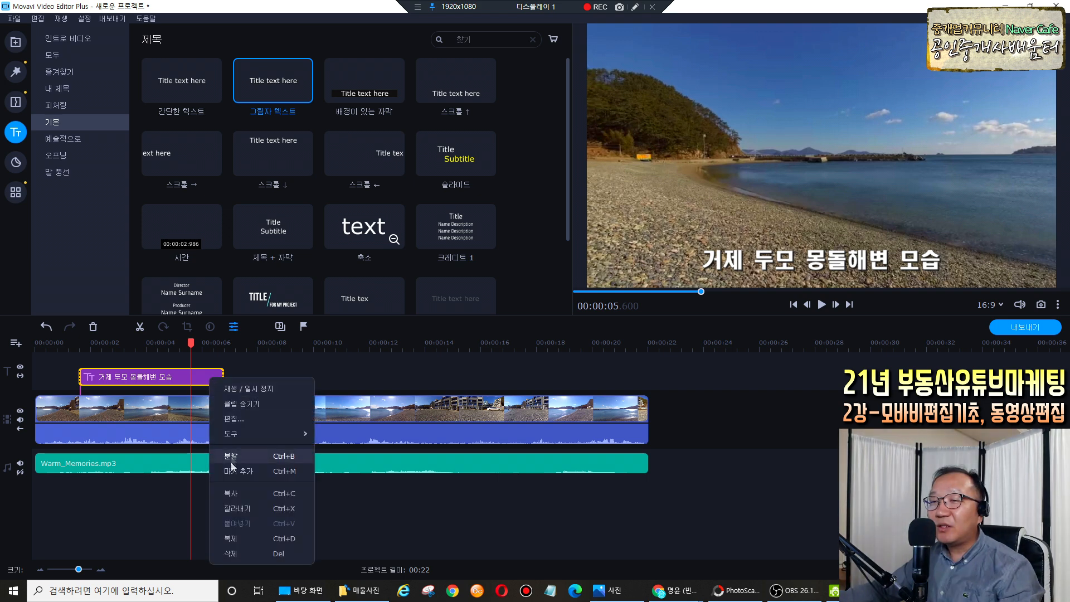
pyautogui.click(234, 495)
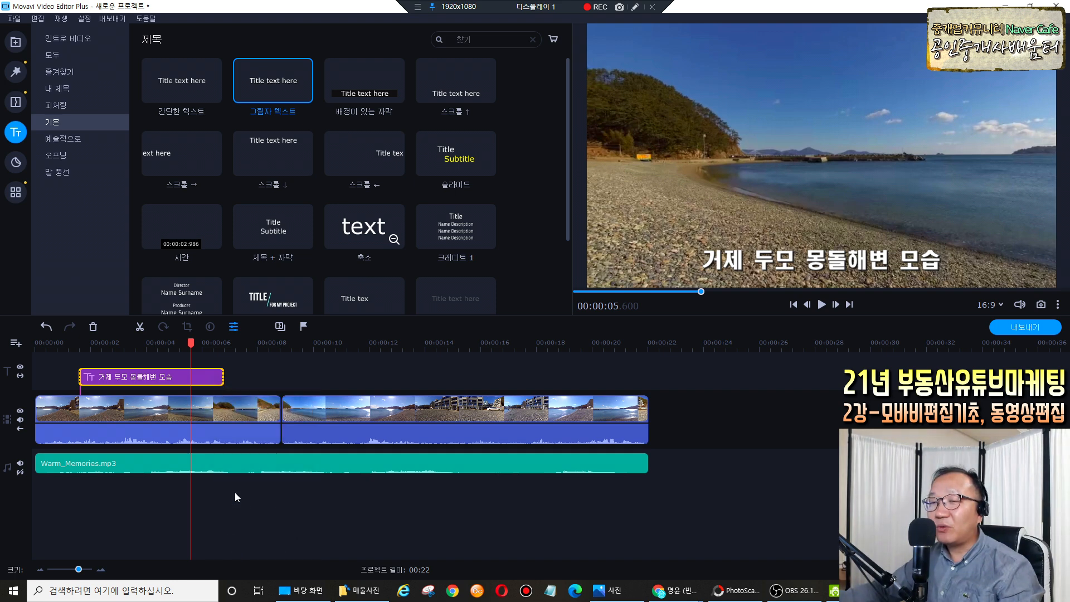
pyautogui.moveTo(191, 342); pyautogui.dragTo(256, 342)
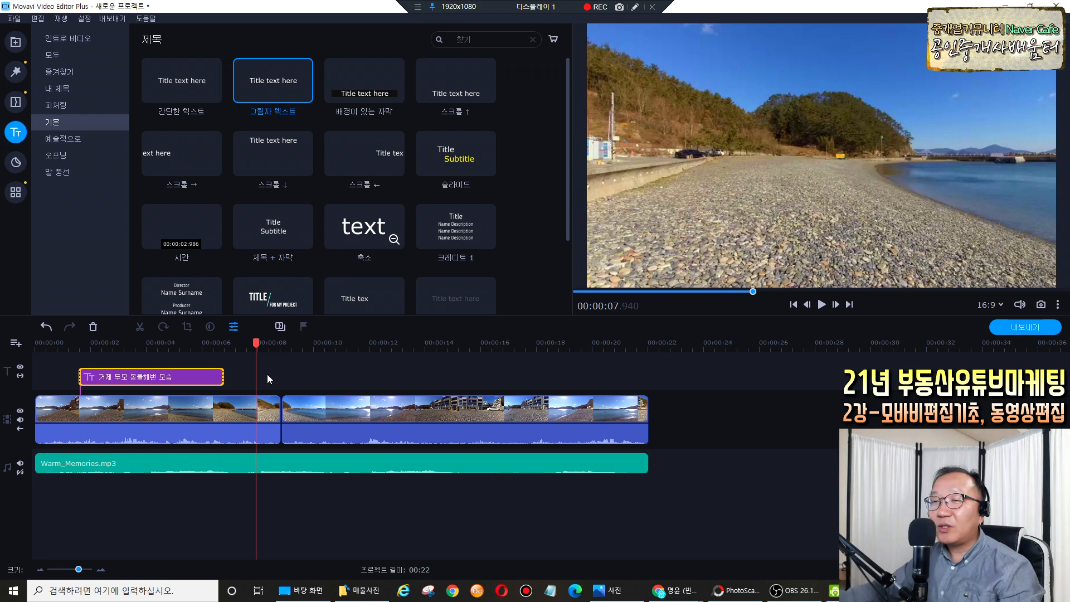
pyautogui.rightClick(267, 379)
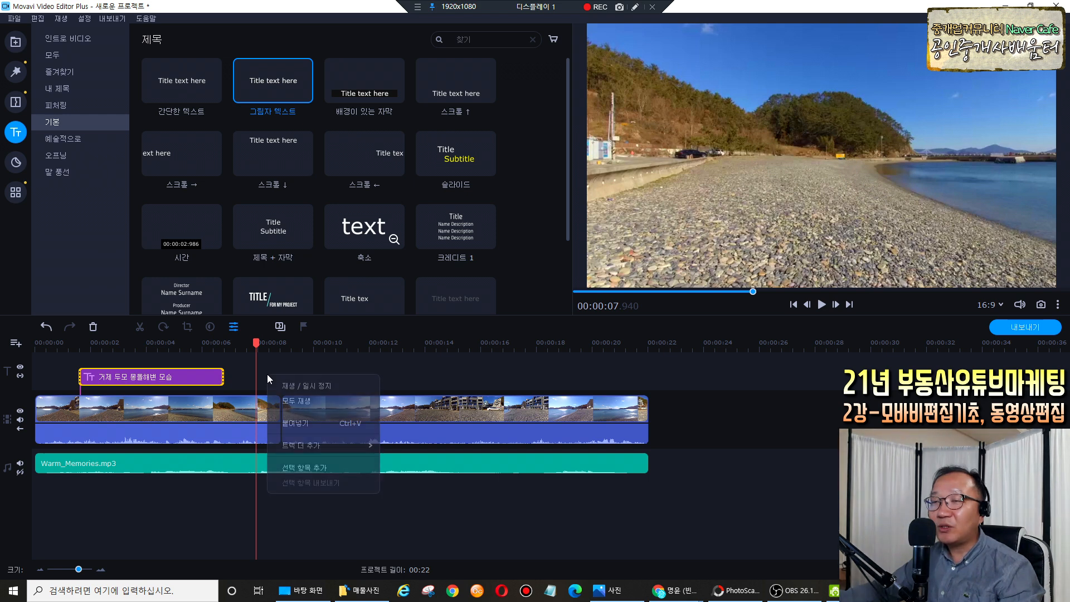
pyautogui.click(294, 423)
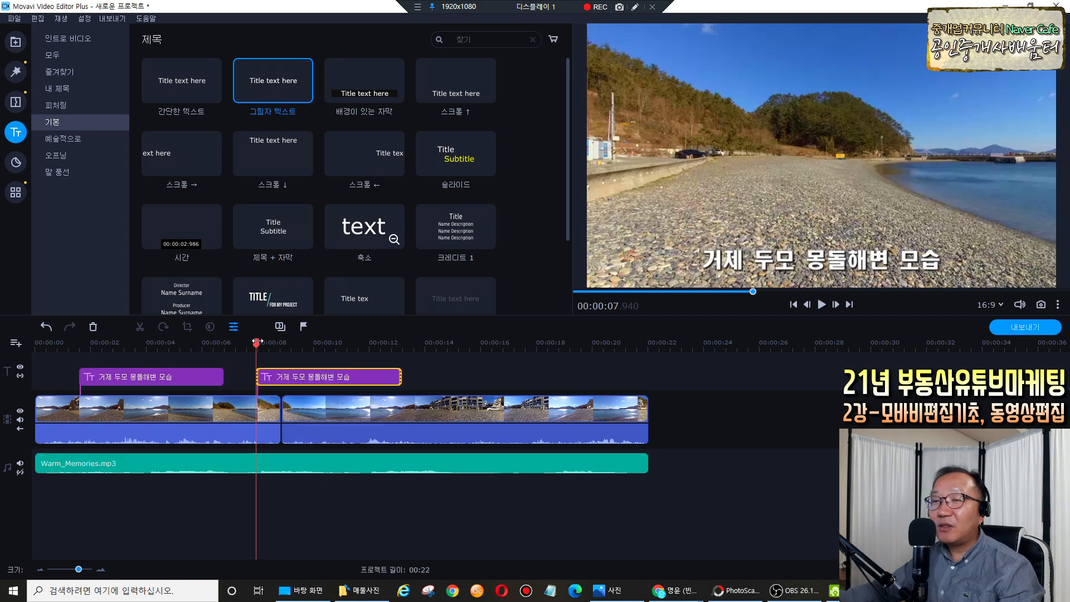
pyautogui.moveTo(257, 342)
pyautogui.mouseDown()
pyautogui.moveTo(190, 344)
pyautogui.moveTo(265, 345)
pyautogui.mouseUp()
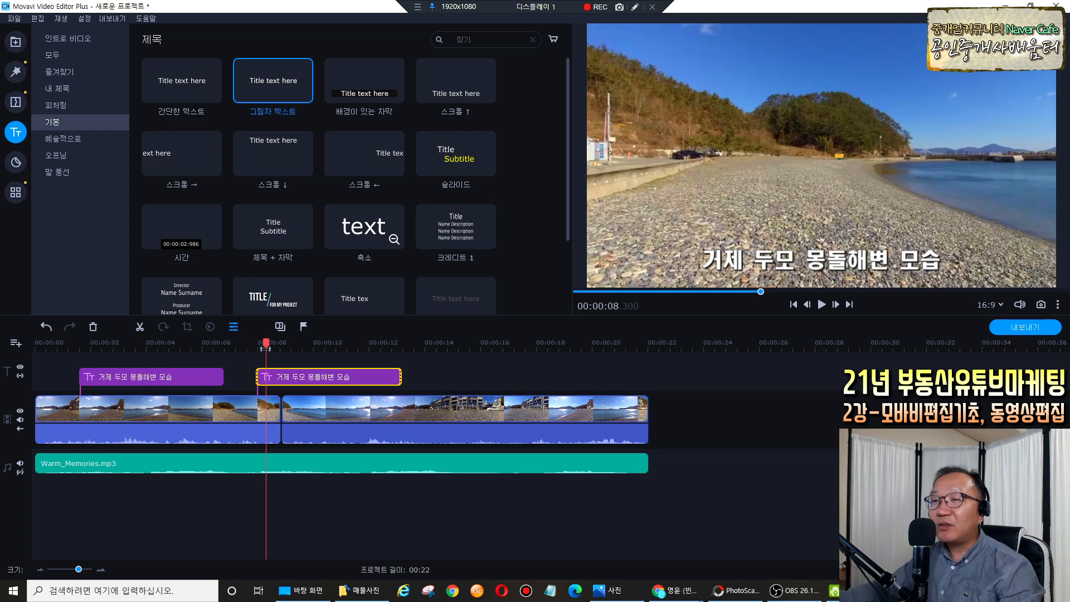
# Change the second caption to '아름다운 몽돌해변 입니다.' and narrow its box slightly.
pyautogui.doubleClick(281, 378)
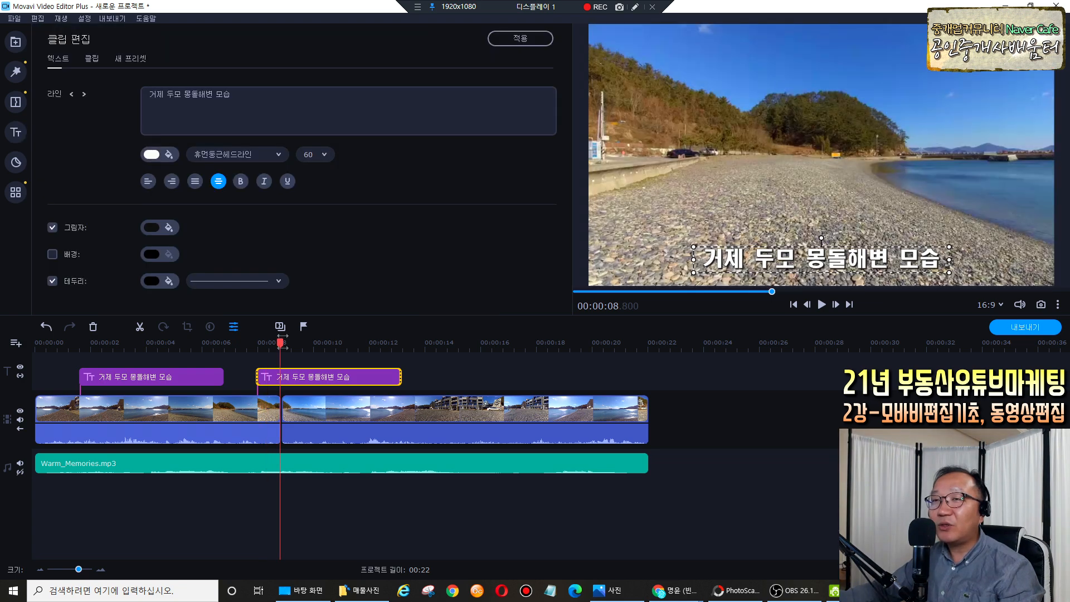
pyautogui.click(248, 99)
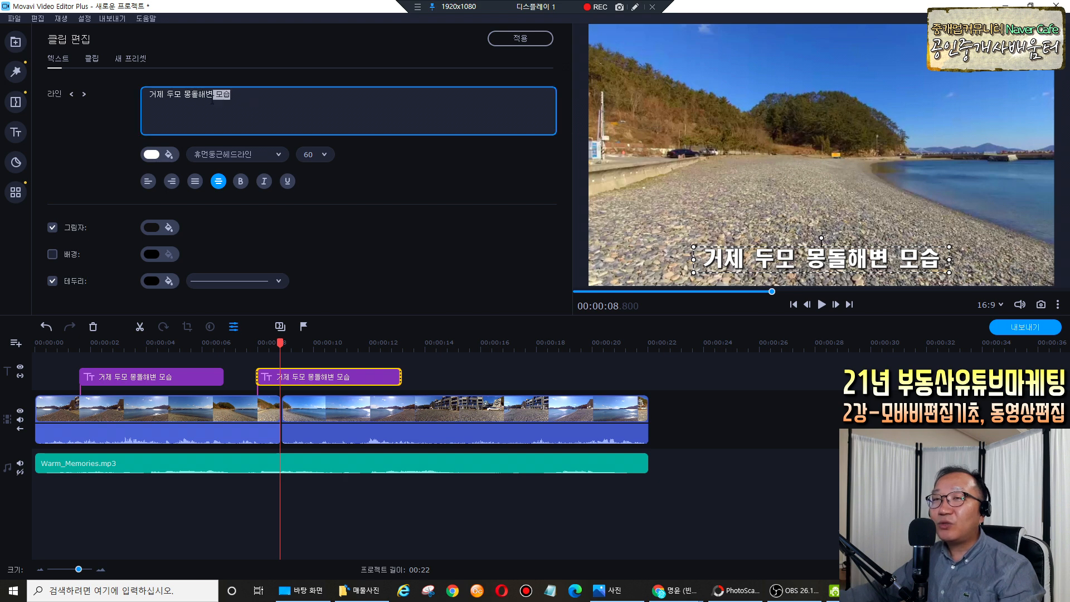
pyautogui.moveTo(211, 100); pyautogui.dragTo(148, 96)
pyautogui.click(248, 105)
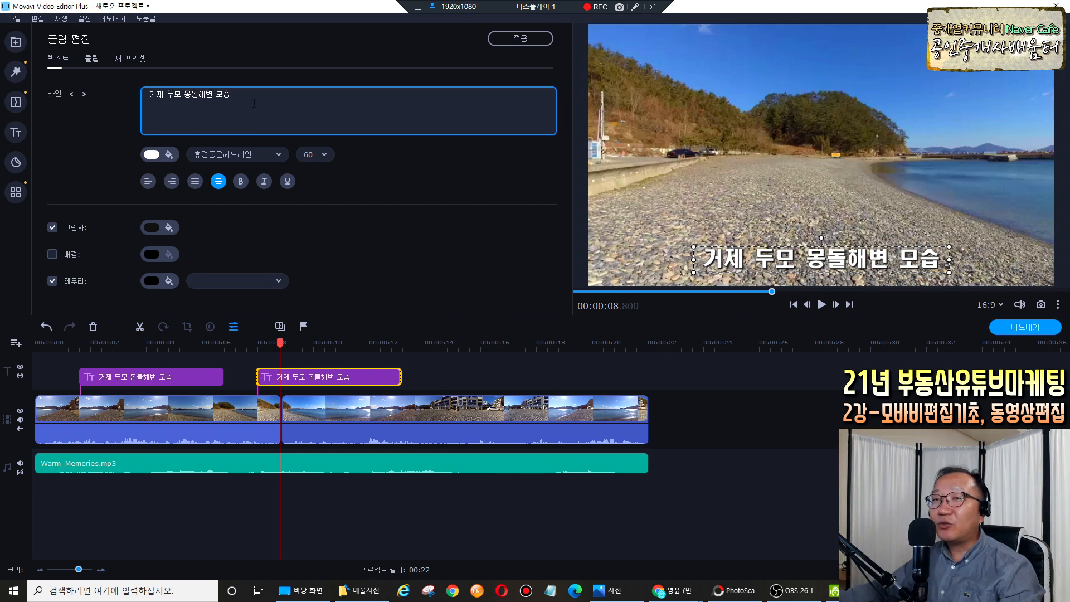
pyautogui.moveTo(249, 105); pyautogui.dragTo(138, 95)
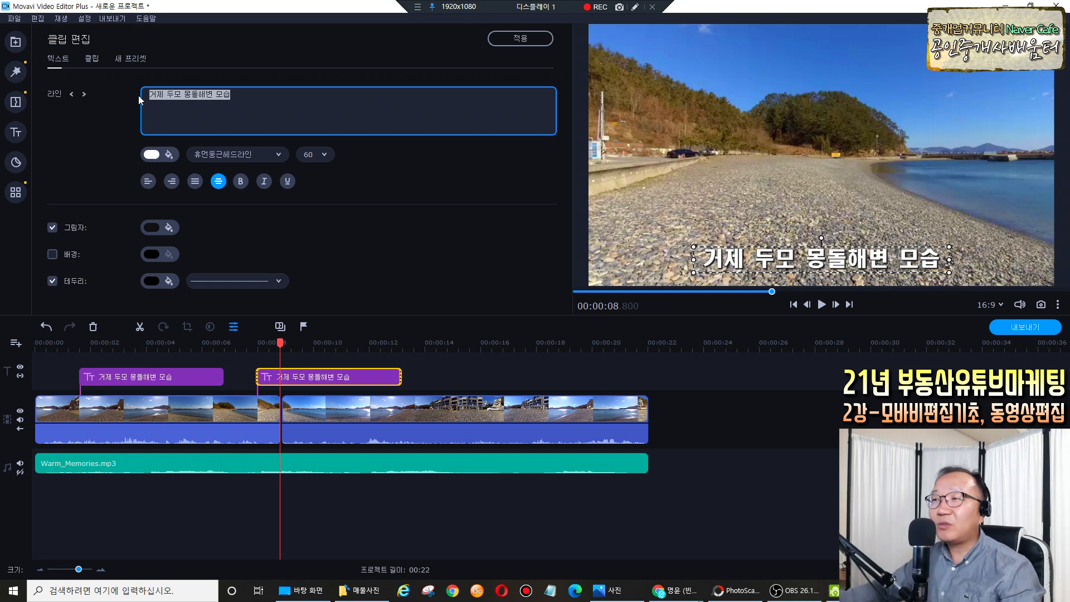
pyautogui.write('아름당')
pyautogui.write('운 몽')
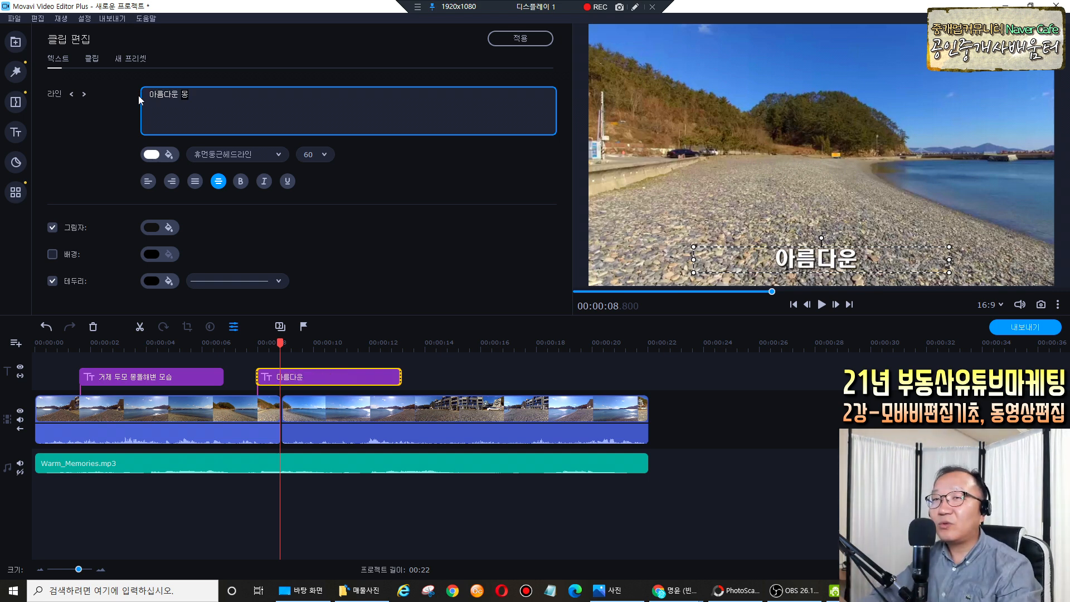
pyautogui.write('돌해변 입ㄴ')
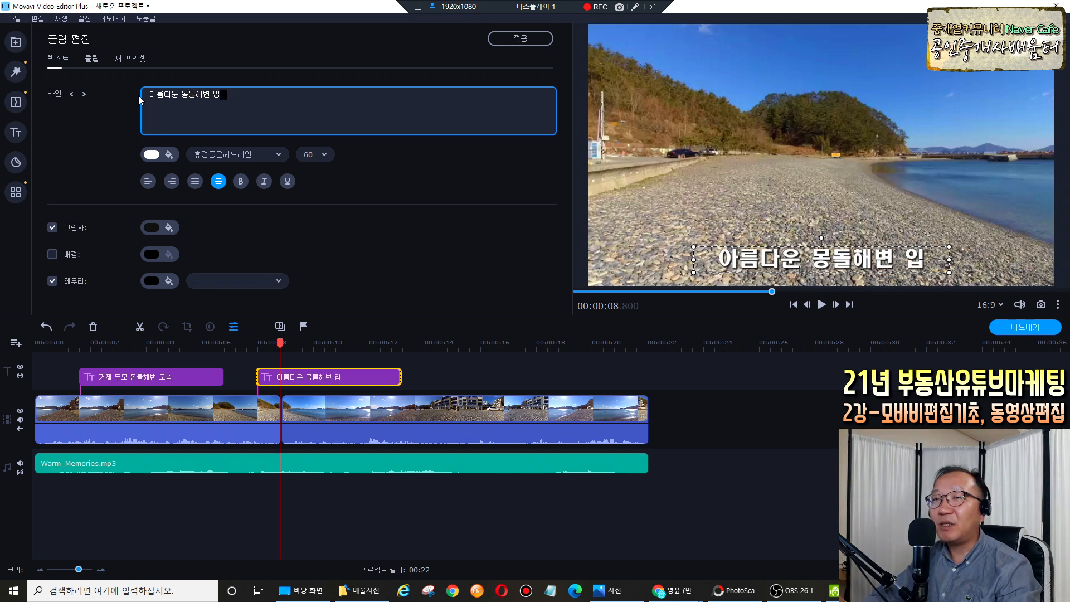
pyautogui.write('ㅣ다.')
pyautogui.click(440, 290)
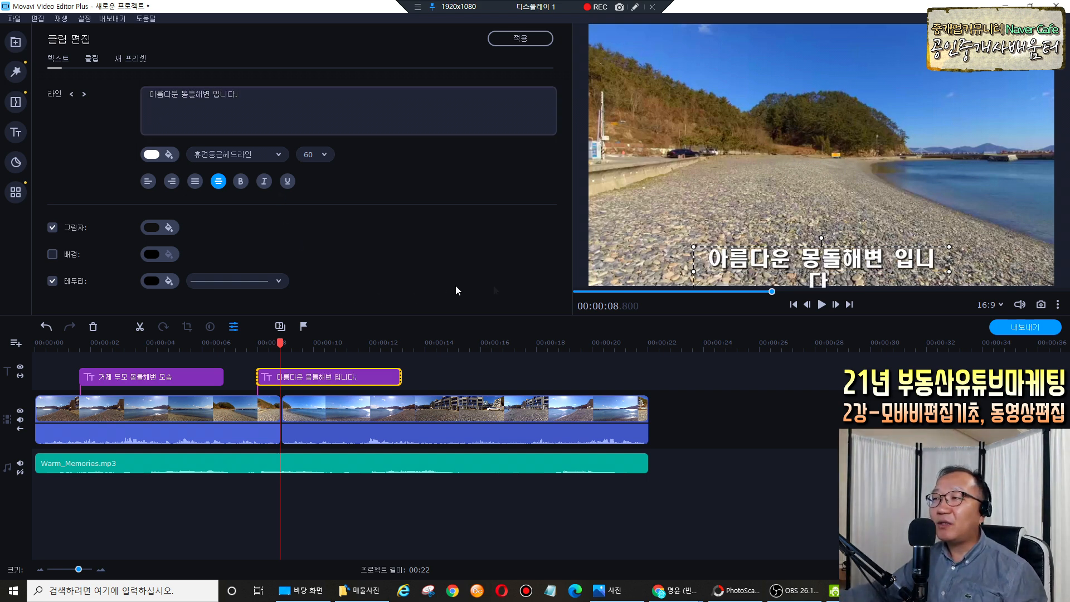
pyautogui.moveTo(949, 271)
pyautogui.mouseDown()
pyautogui.moveTo(979, 269)
pyautogui.moveTo(931, 264)
pyautogui.mouseUp()
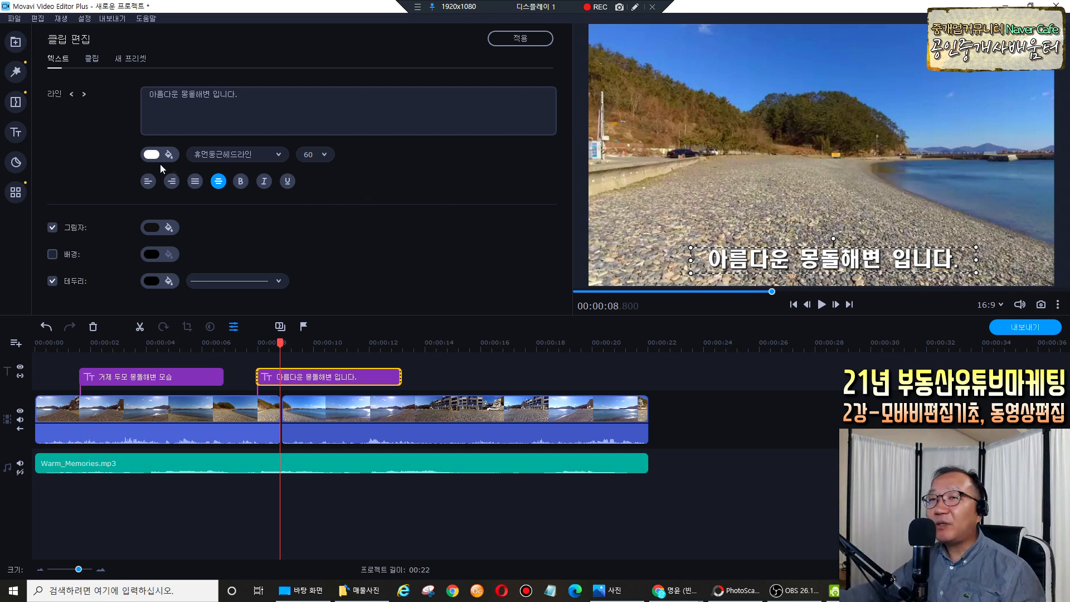
# Tint the whole second caption cyan.
pyautogui.click(635, 7)
pyautogui.moveTo(150, 164); pyautogui.dragTo(168, 167)
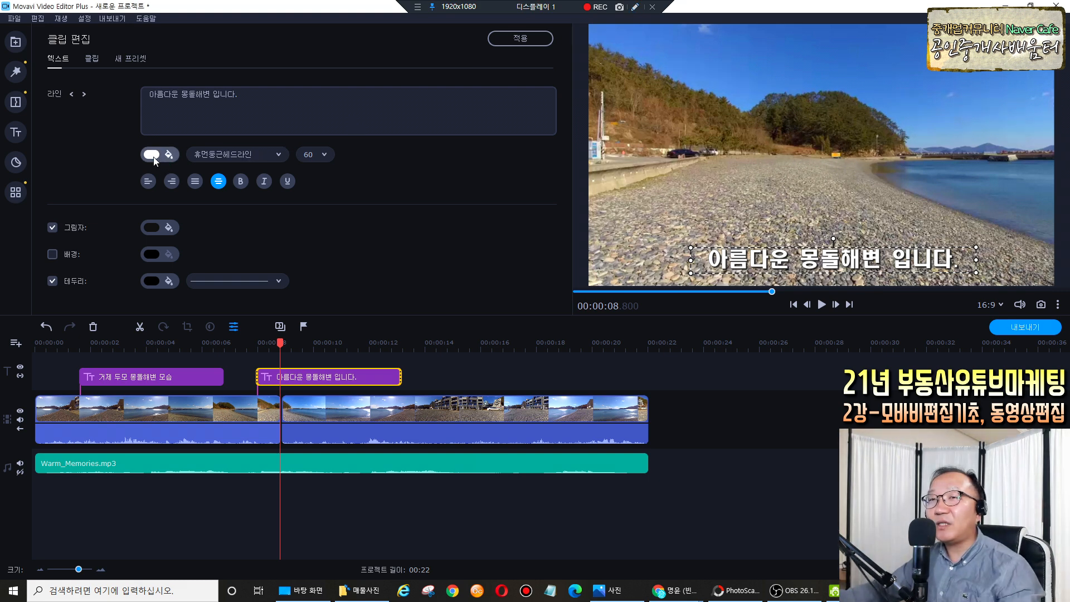
pyautogui.click(153, 157)
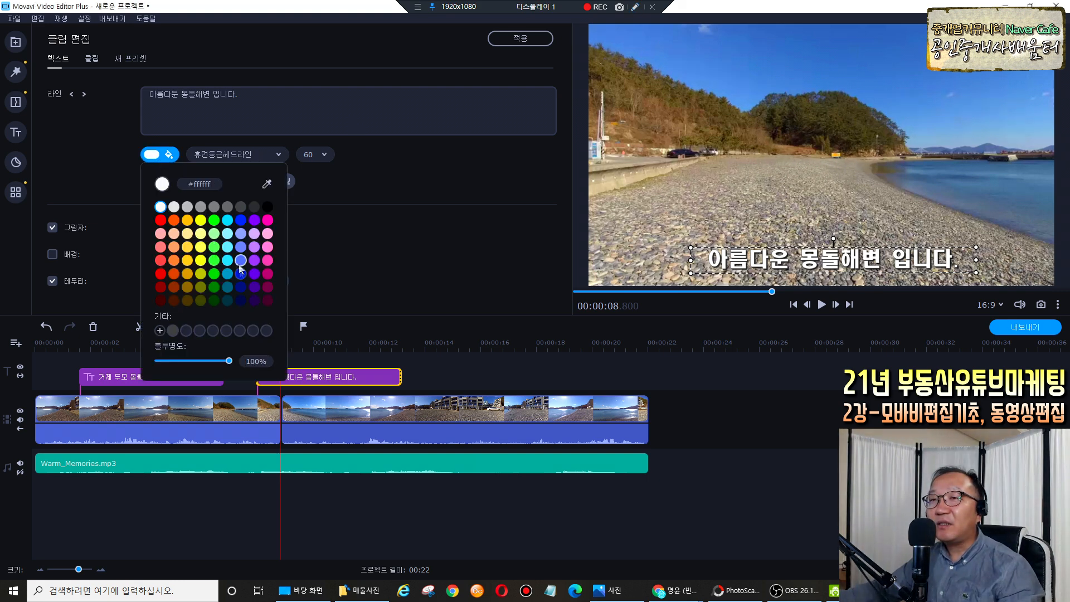
pyautogui.click(227, 220)
pyautogui.click(297, 254)
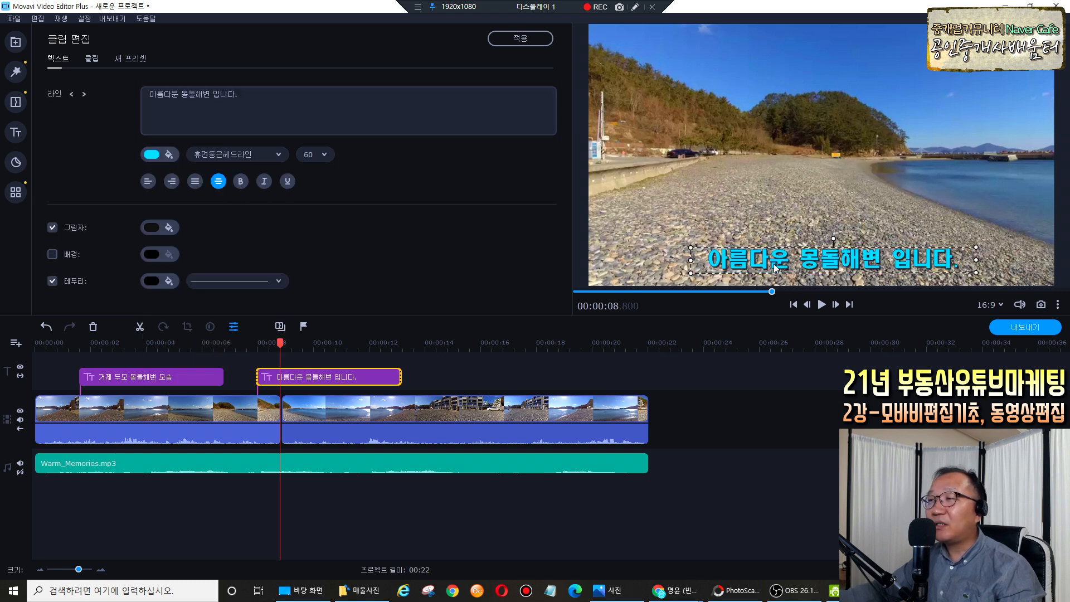
# Colour the words 아름다운 red, 몽돌해변 blue and 입니다 white.
pyautogui.moveTo(789, 265); pyautogui.dragTo(707, 264)
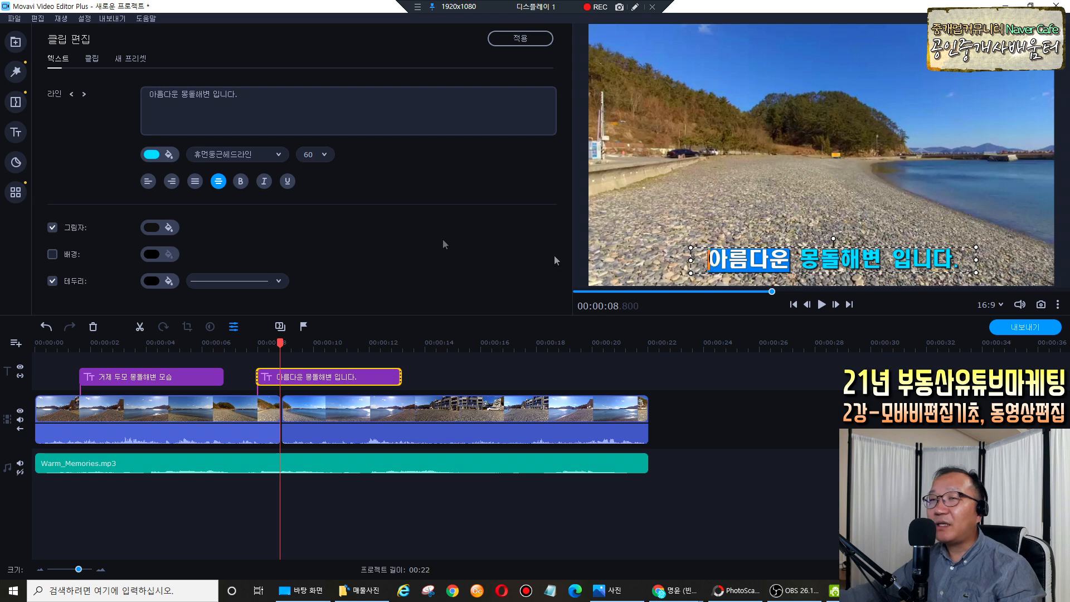
pyautogui.click(156, 155)
pyautogui.click(161, 220)
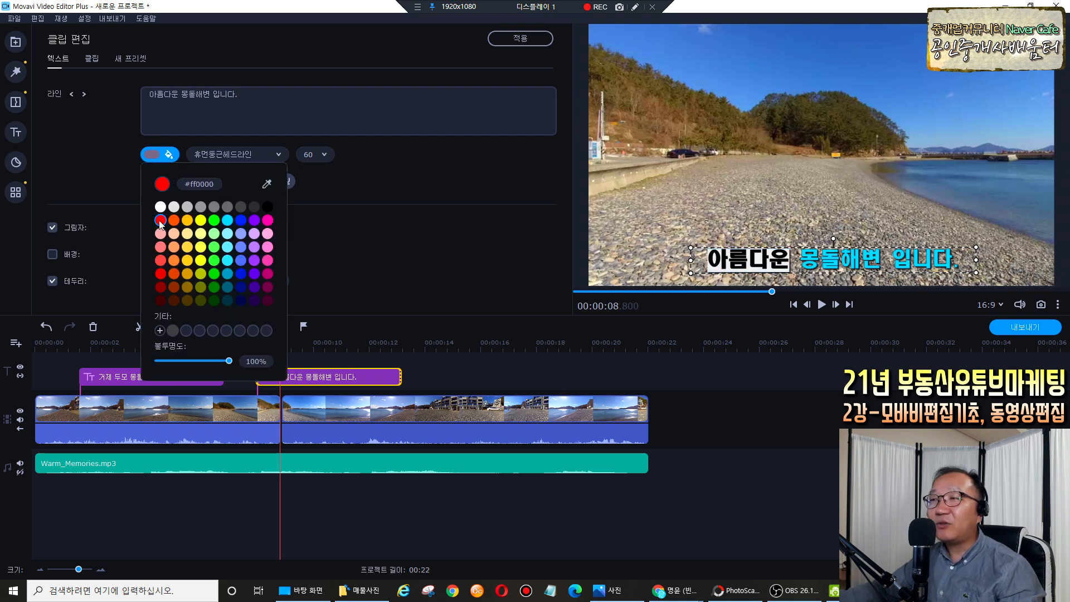
pyautogui.click(800, 265)
pyautogui.moveTo(800, 265); pyautogui.dragTo(881, 264)
pyautogui.click(153, 154)
pyautogui.click(241, 221)
pyautogui.click(896, 265)
pyautogui.doubleClick(897, 265)
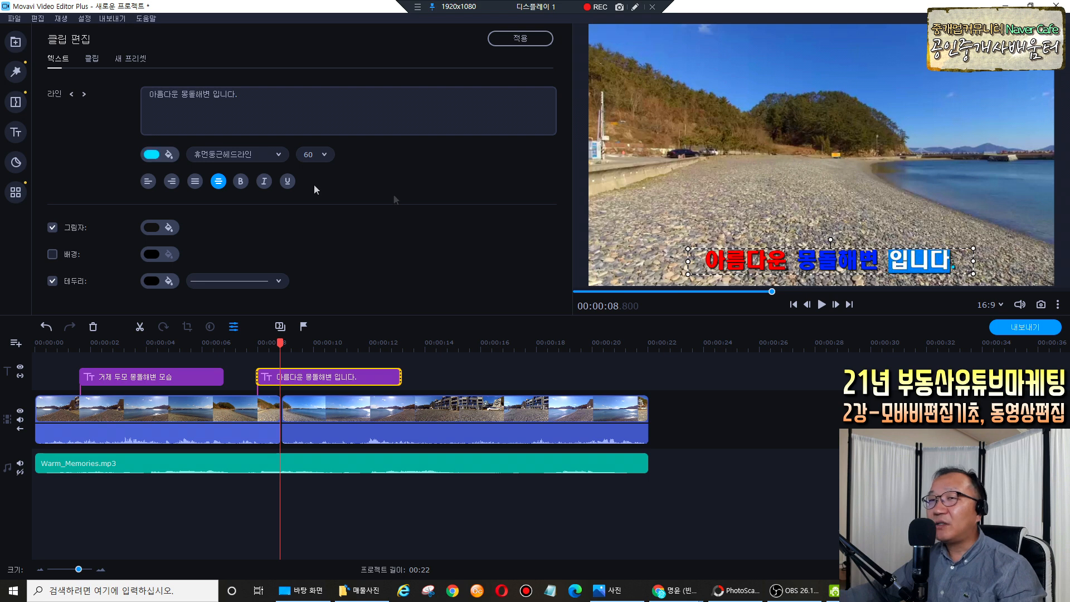
pyautogui.click(152, 154)
pyautogui.click(160, 207)
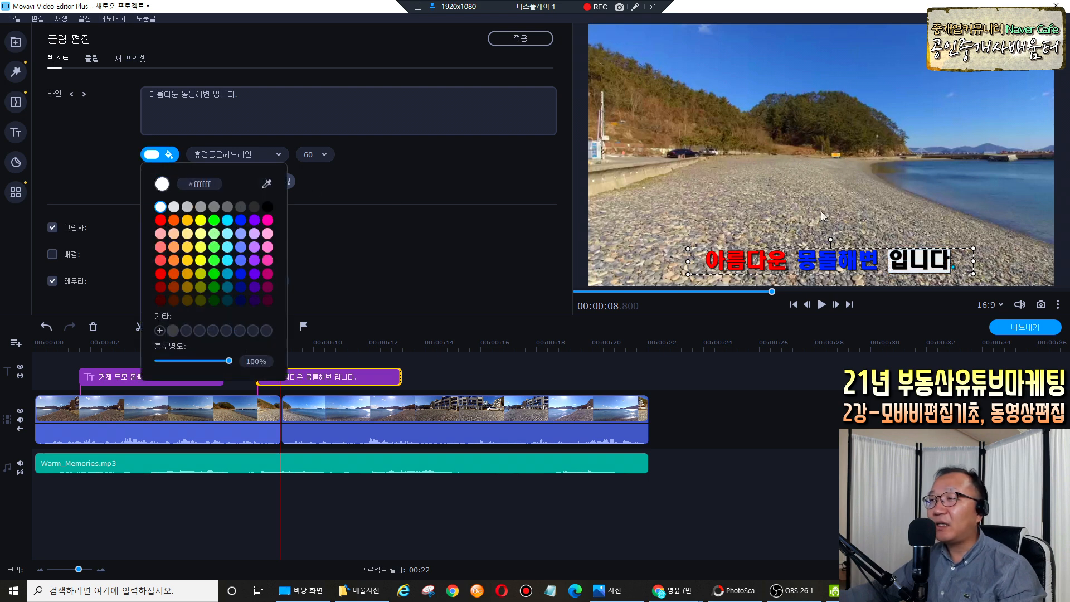
pyautogui.click(887, 212)
# Reselect the caption and move the playhead to about 16.5 seconds.
pyautogui.click(883, 264)
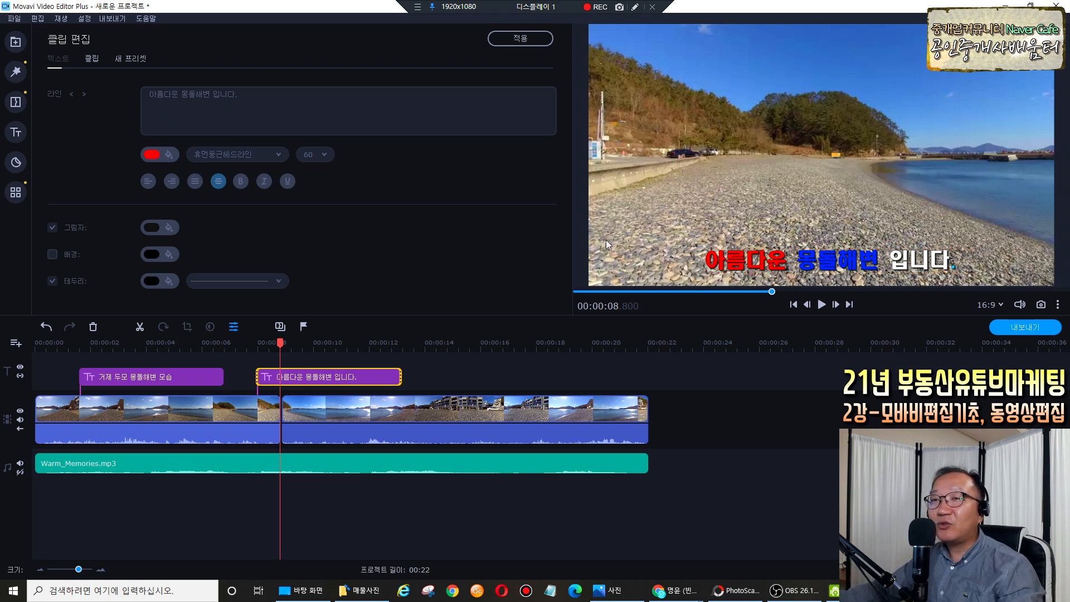
pyautogui.click(842, 266)
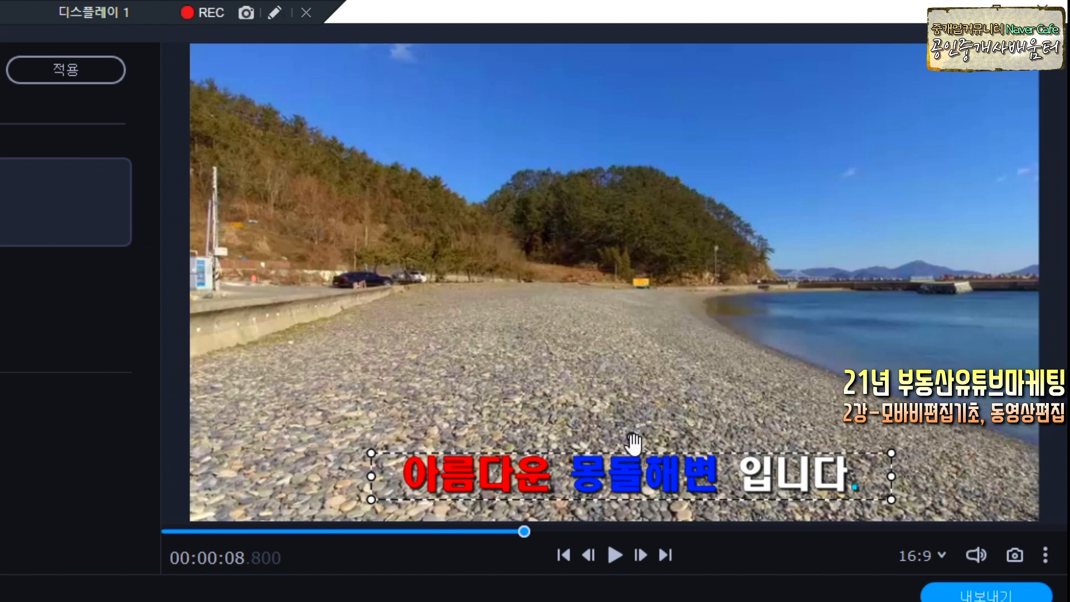
pyautogui.moveTo(632, 444); pyautogui.dragTo(635, 437)
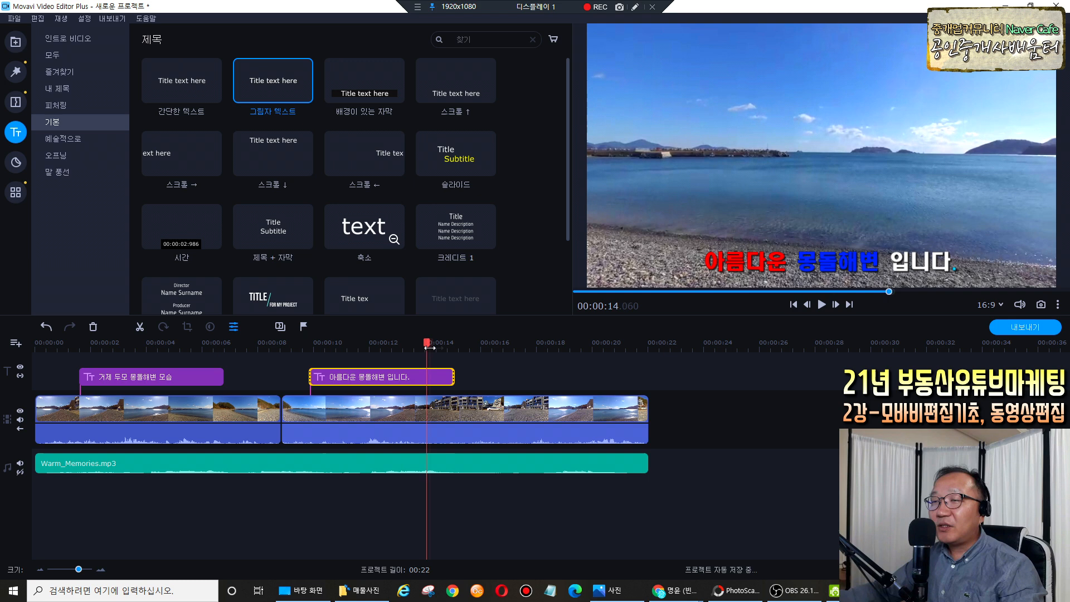
pyautogui.moveTo(429, 347); pyautogui.dragTo(495, 351)
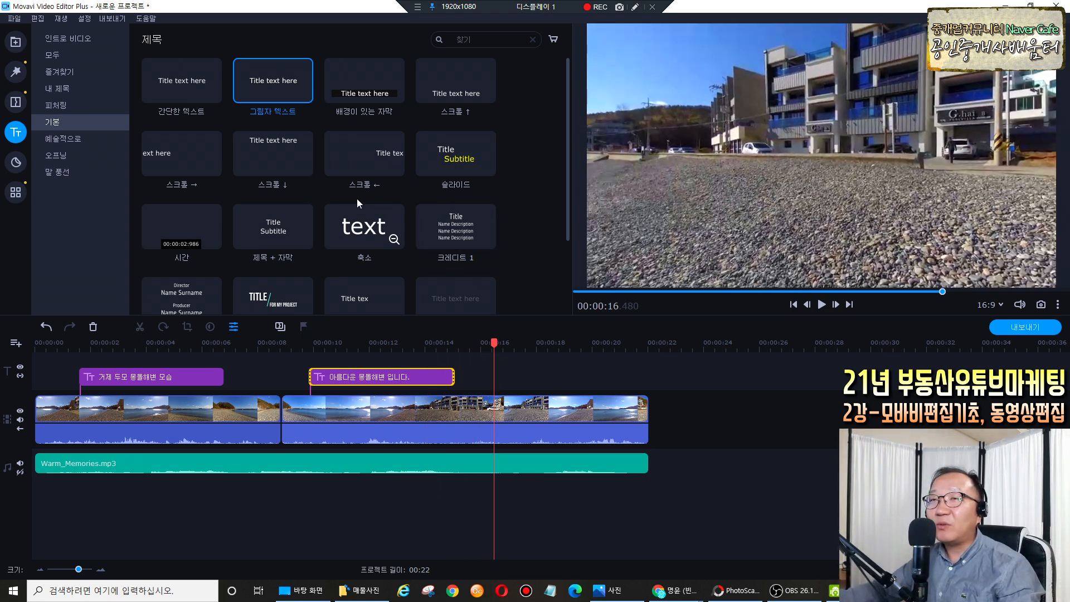
# Place the Scroll → 'Title text here' title at about 16 seconds and review it.
pyautogui.click(189, 168)
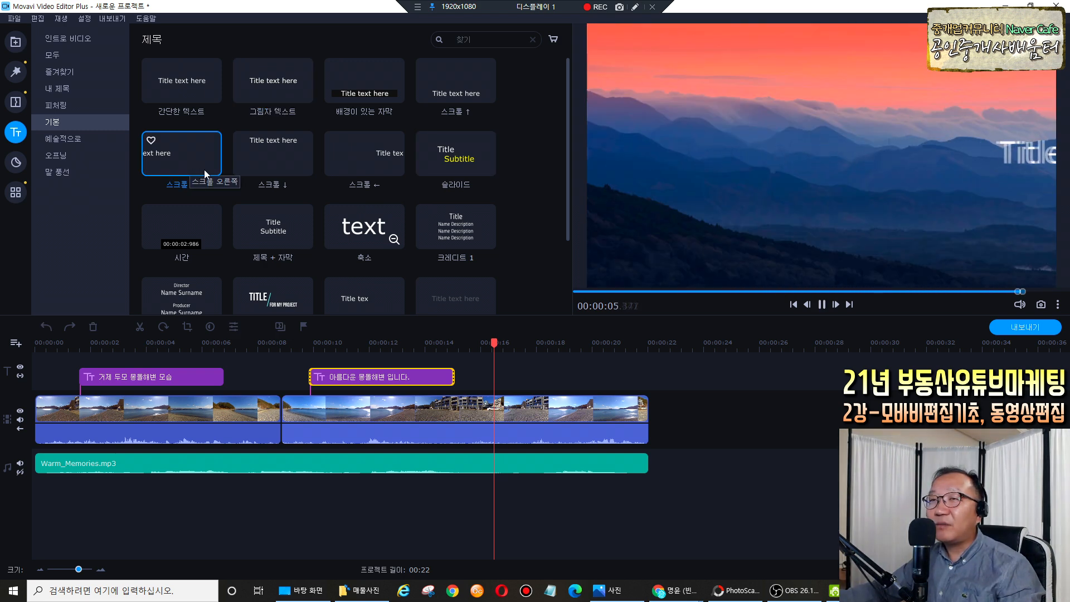
pyautogui.moveTo(179, 156); pyautogui.dragTo(495, 361)
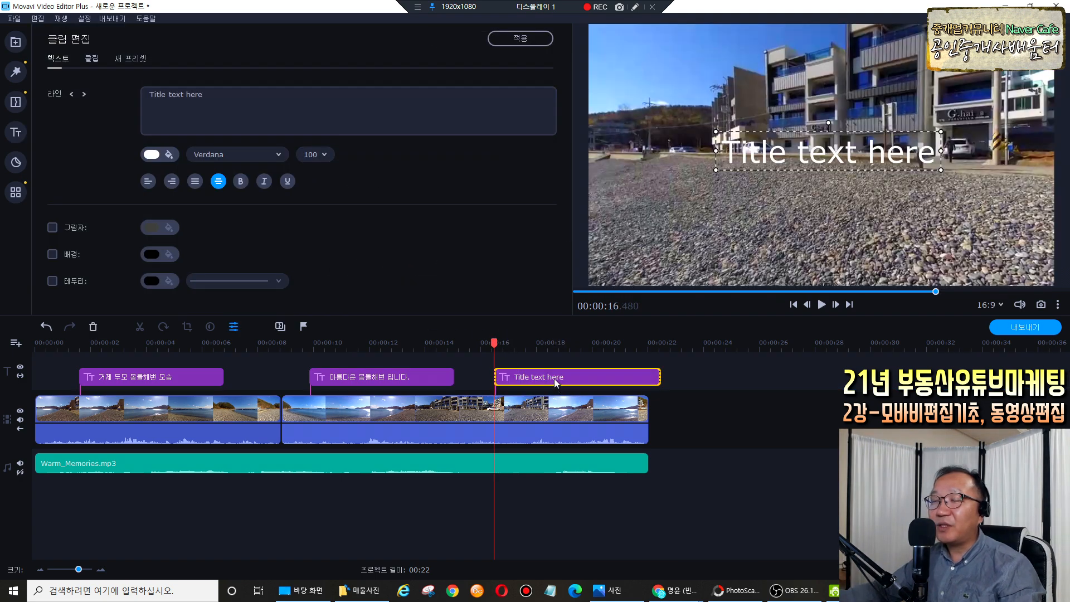
pyautogui.click(561, 378)
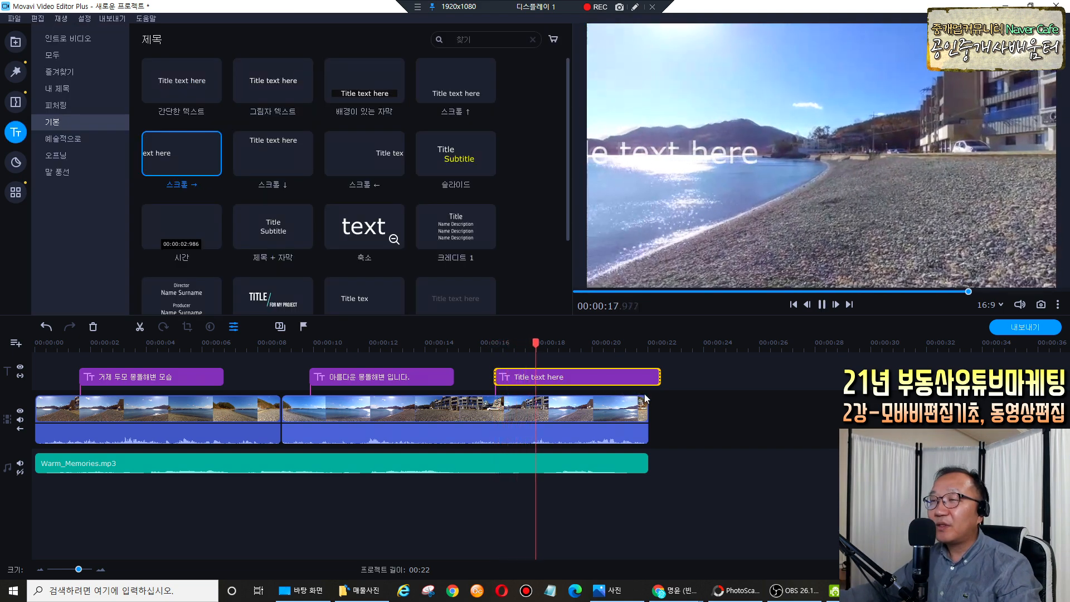
pyautogui.press('space')
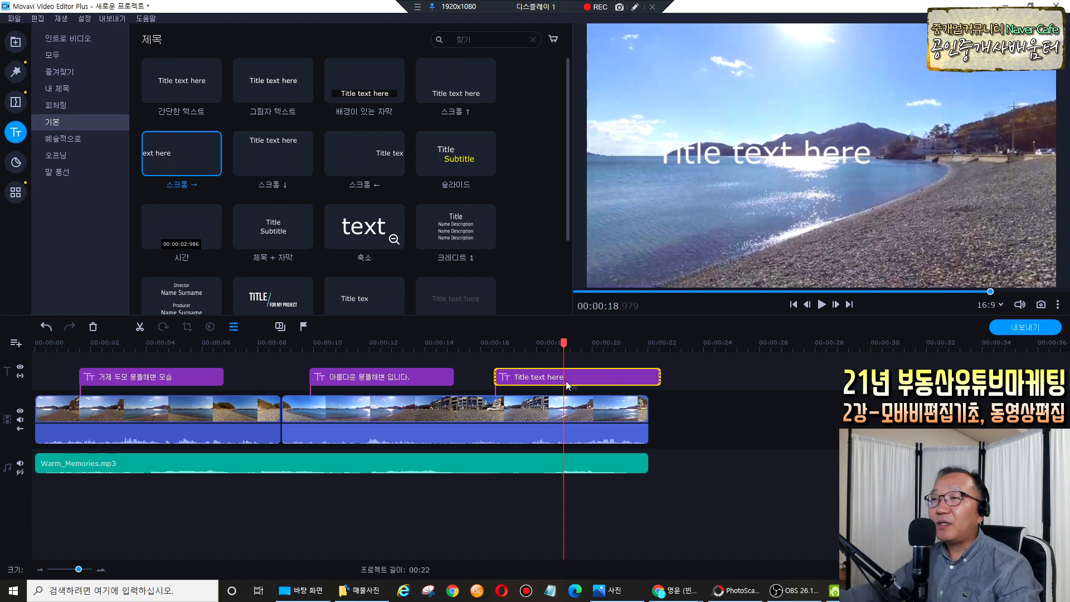
pyautogui.click(546, 377)
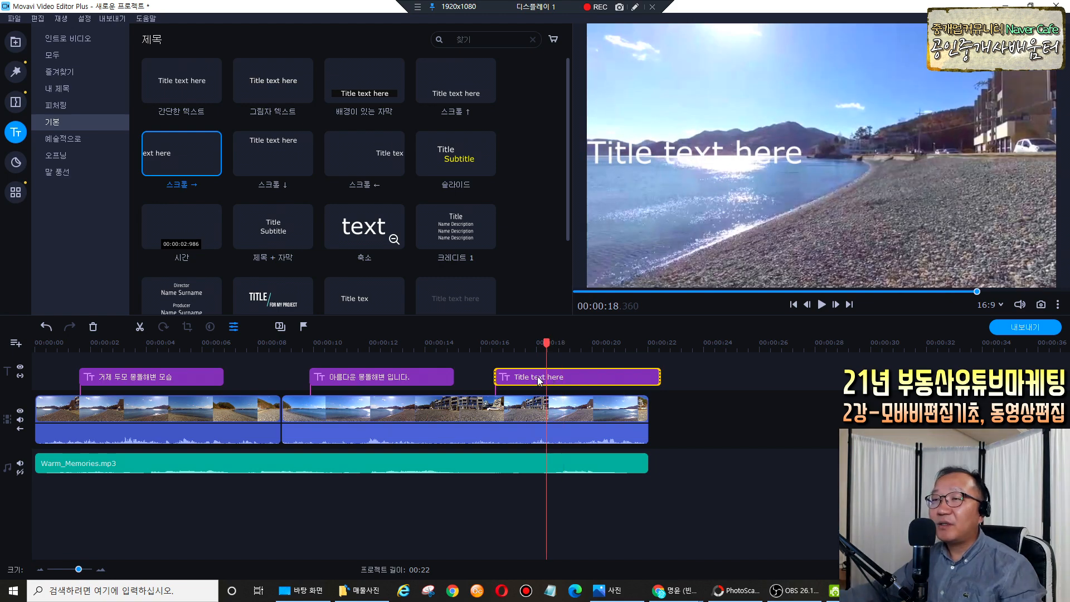
pyautogui.doubleClick(537, 378)
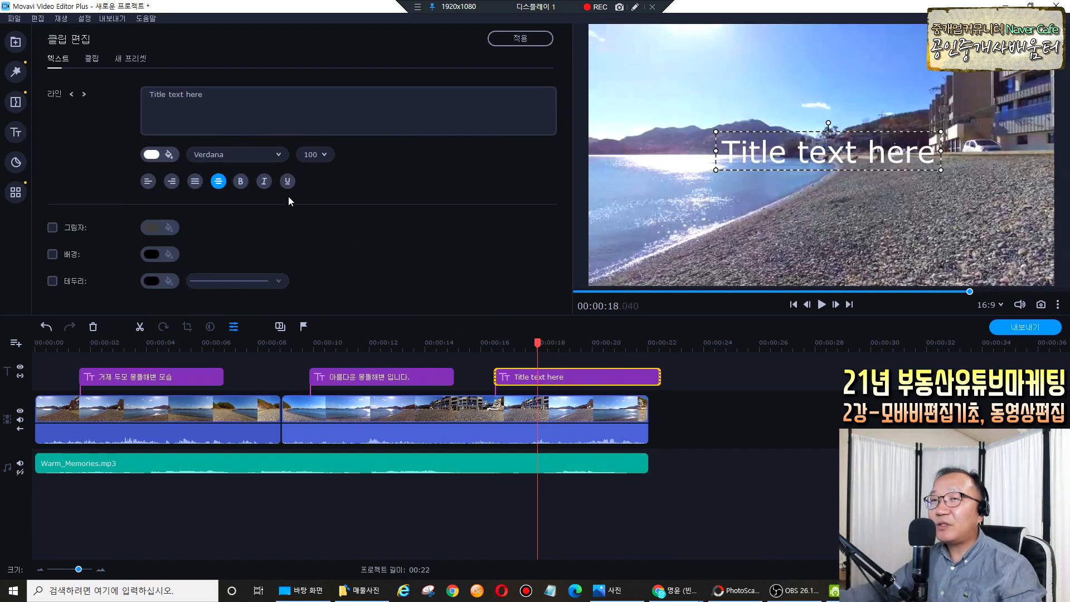
# Move the third title lower and replace its placeholder with '다시 가보고 싶네요~'.
pyautogui.click(635, 7)
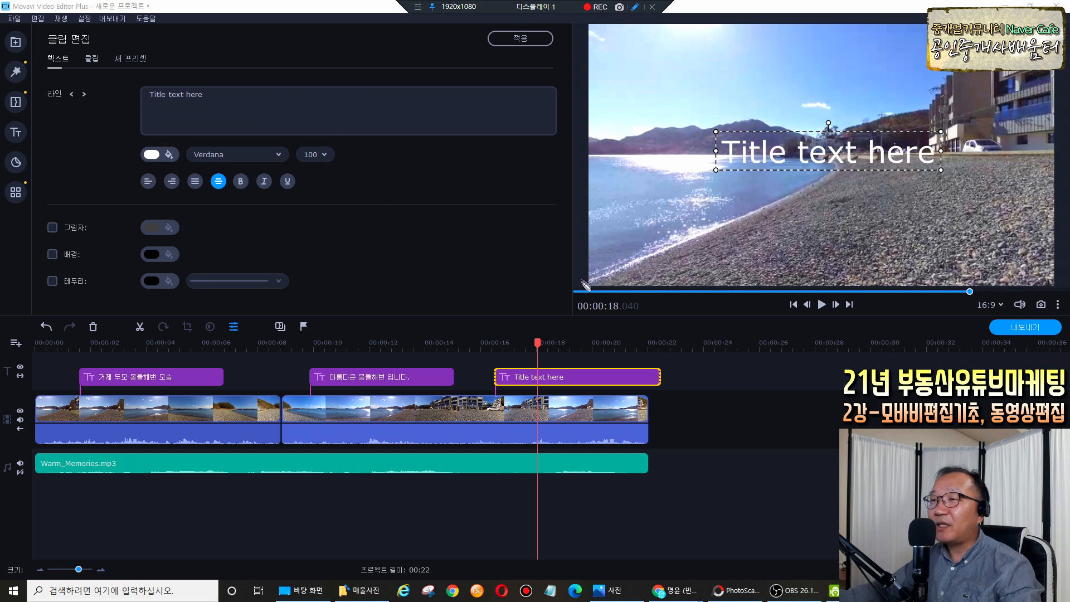
pyautogui.moveTo(827, 158); pyautogui.dragTo(833, 263)
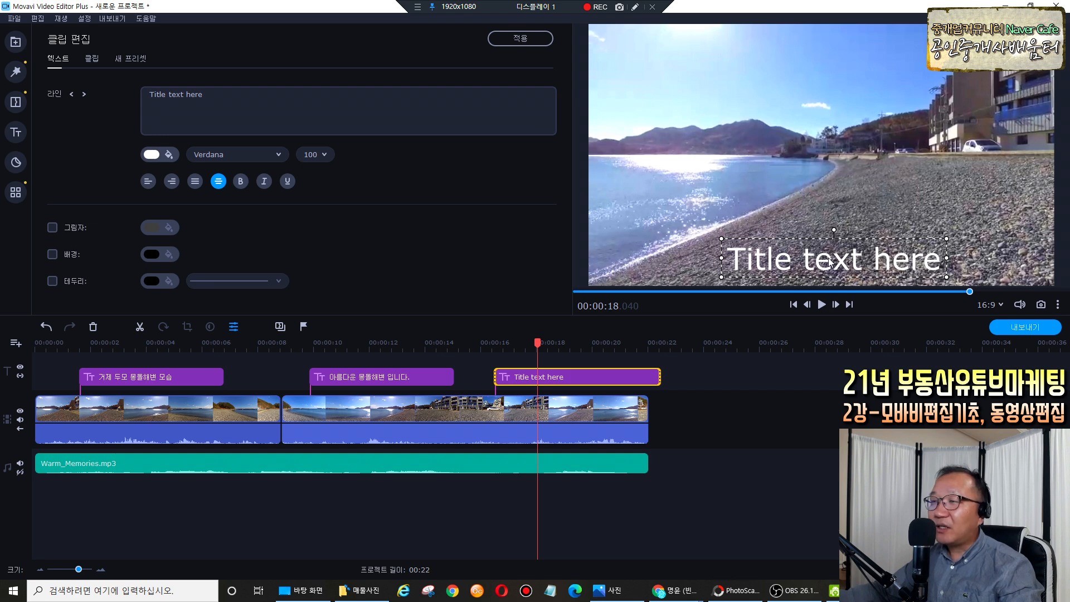
pyautogui.moveTo(222, 97); pyautogui.dragTo(111, 87)
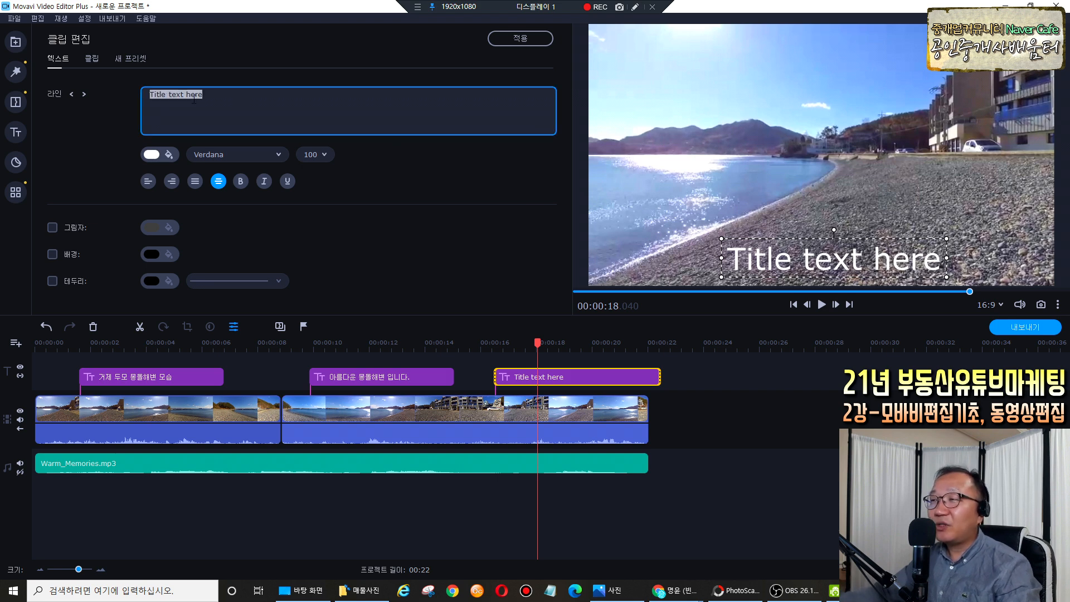
pyautogui.press('BackSpace')
pyautogui.write('다시 가보고 싶')
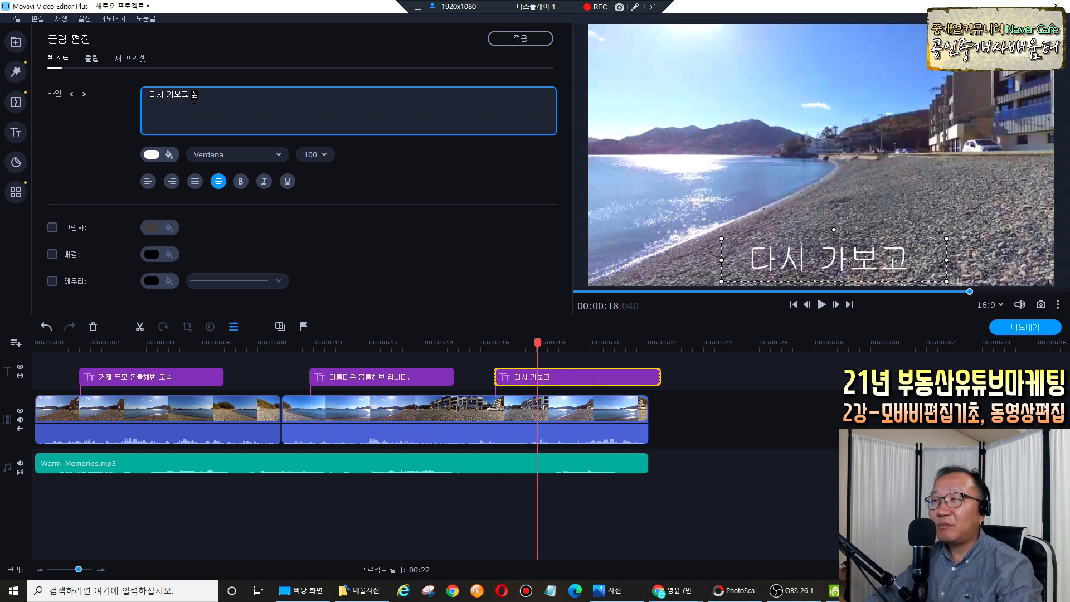
pyautogui.write('네요~')
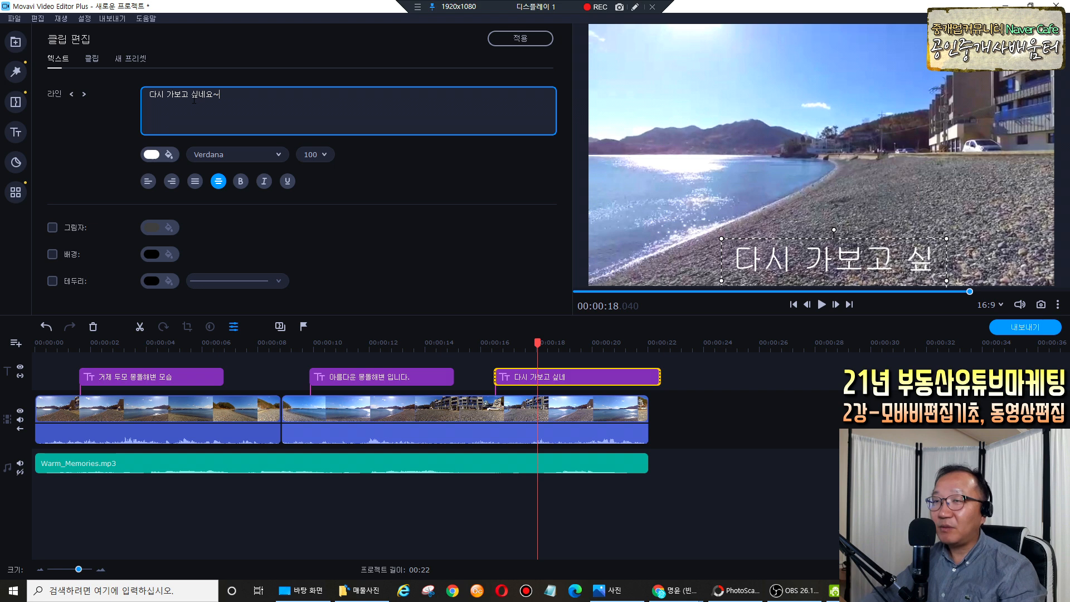
# Set the caption font to 휴먼매직체, widen it to one line, and add an outline.
pyautogui.click(278, 155)
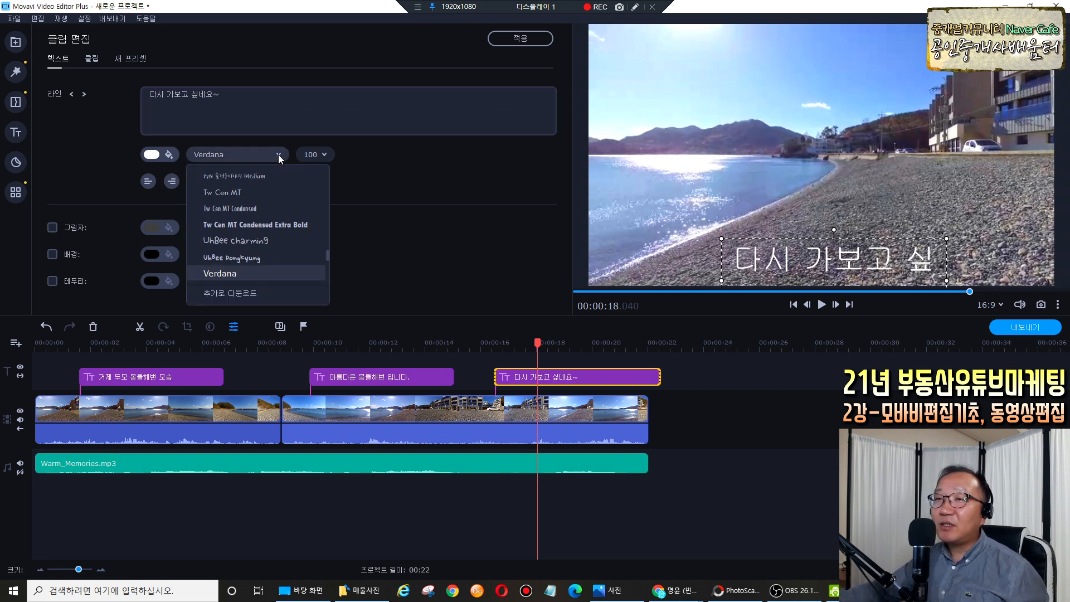
pyautogui.moveTo(329, 257); pyautogui.dragTo(327, 276)
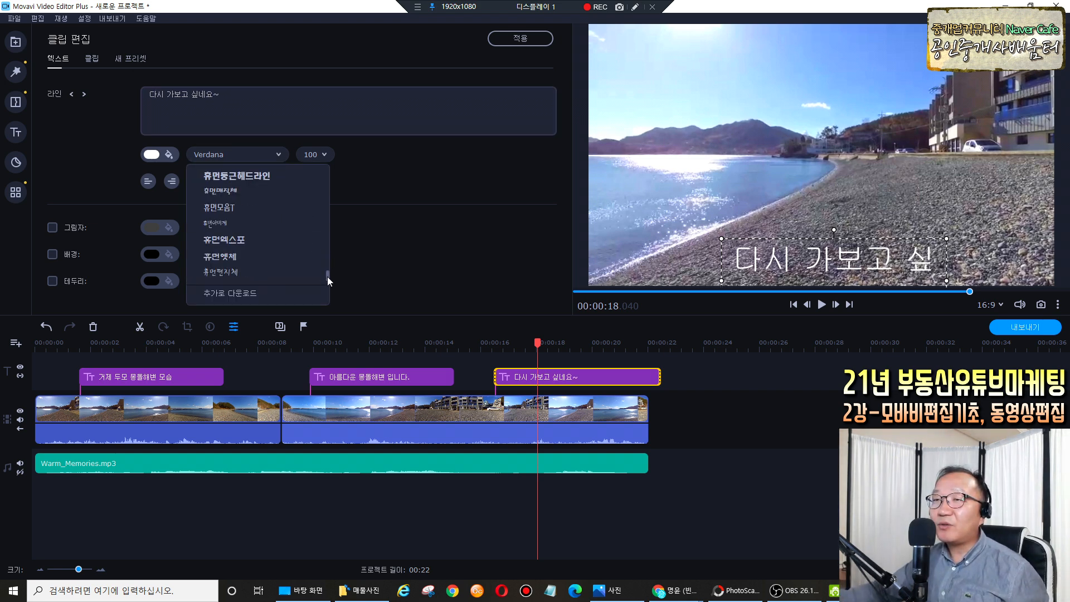
pyautogui.click(243, 193)
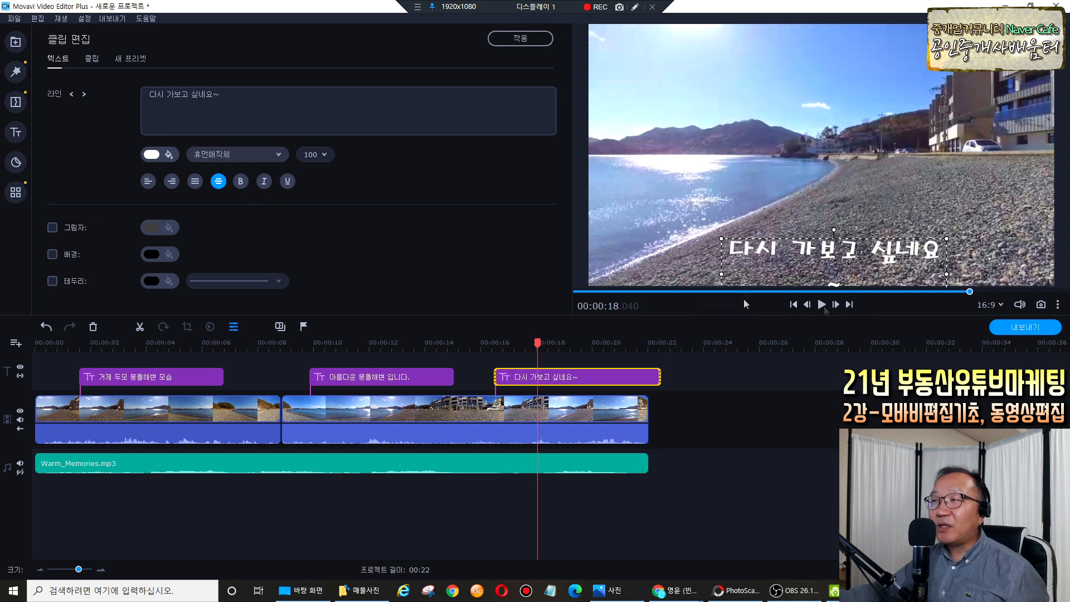
pyautogui.moveTo(949, 274); pyautogui.dragTo(912, 262)
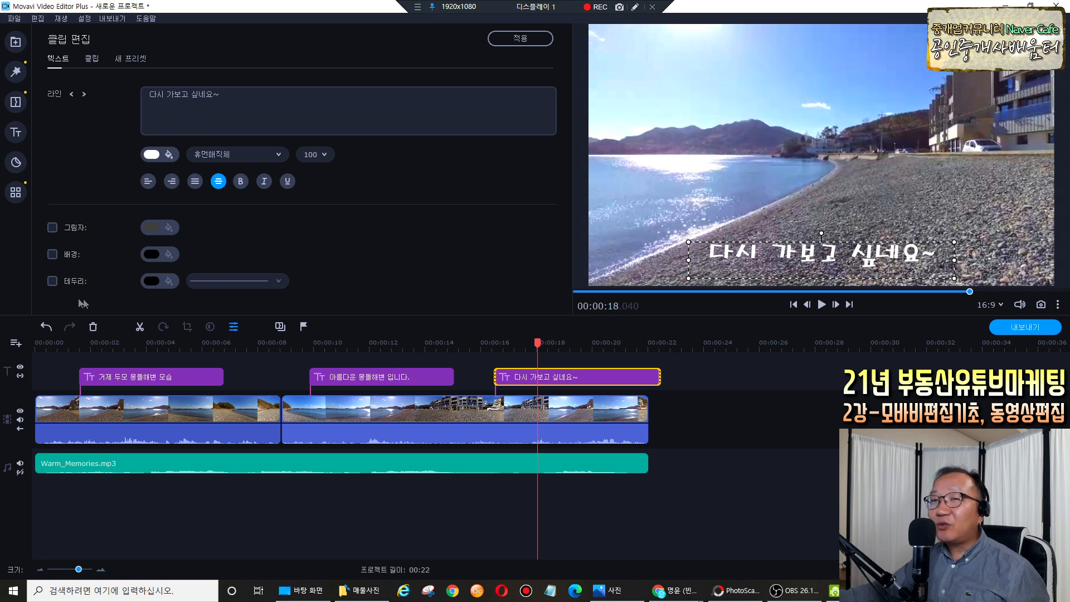
pyautogui.click(52, 281)
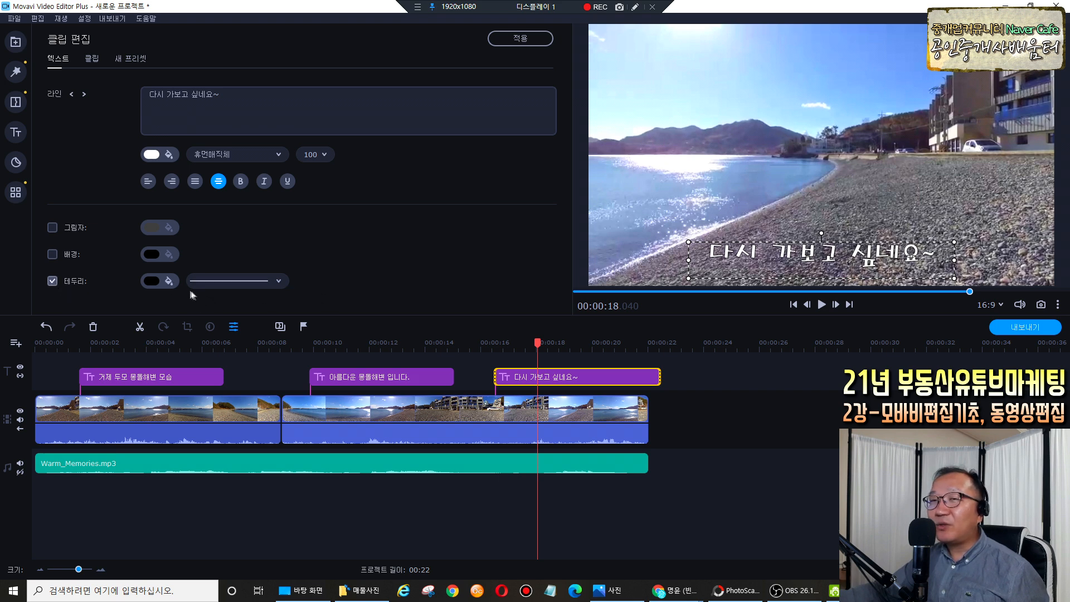
pyautogui.click(275, 283)
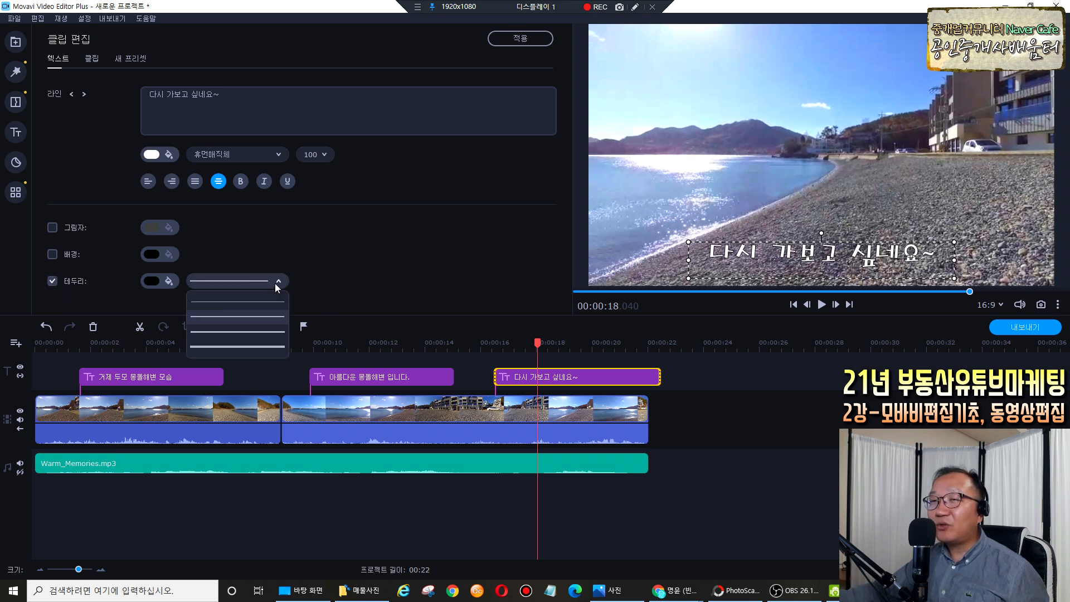
pyautogui.click(264, 332)
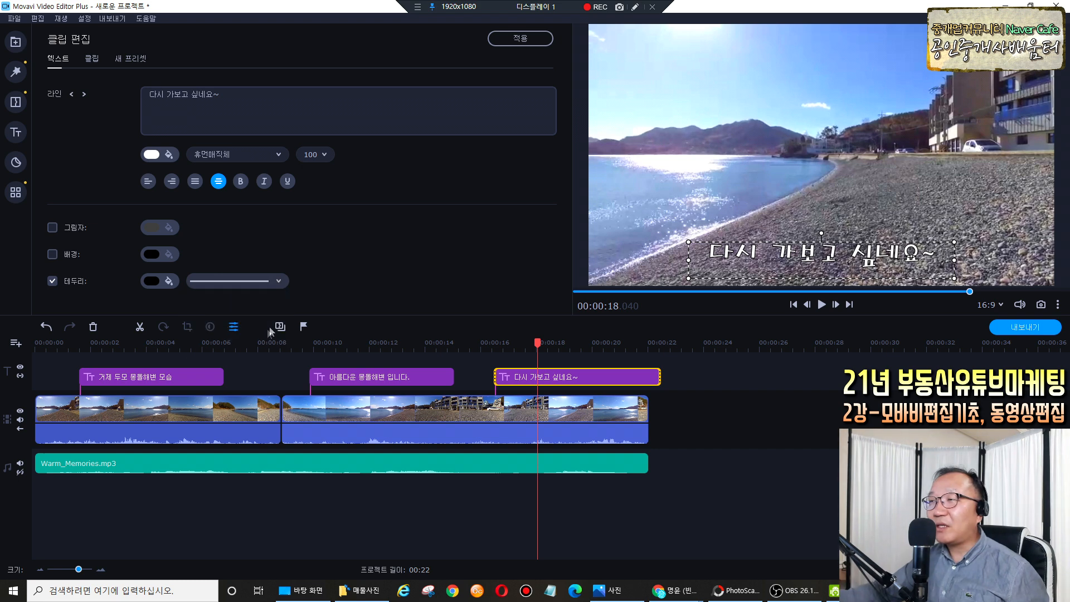
# Turn on the caption shadow in red at 100% opacity.
pyautogui.click(53, 228)
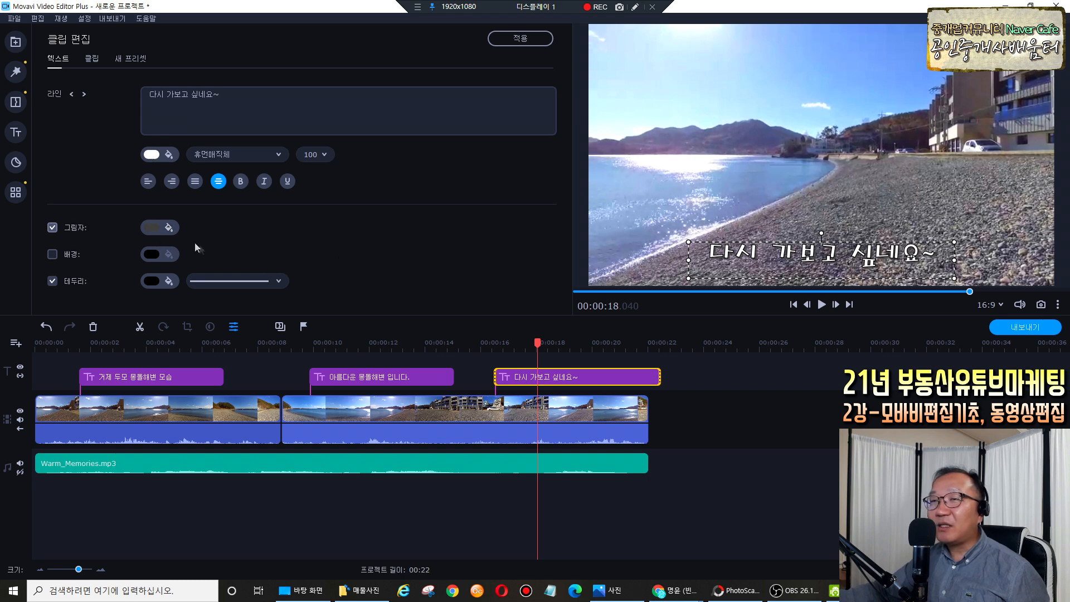
pyautogui.click(156, 228)
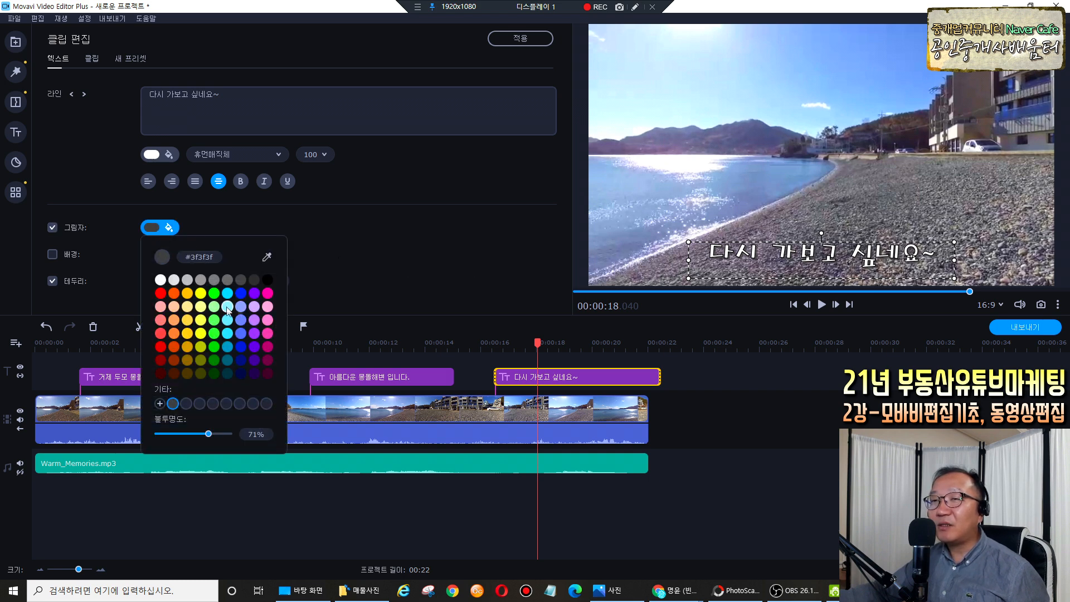
pyautogui.click(161, 293)
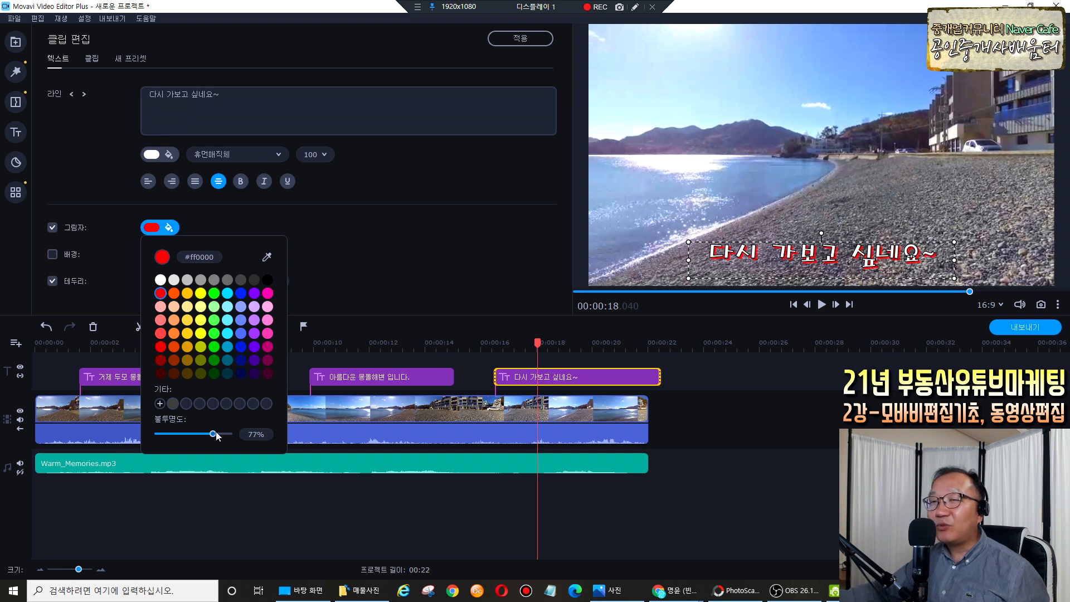
pyautogui.moveTo(215, 436); pyautogui.dragTo(240, 435)
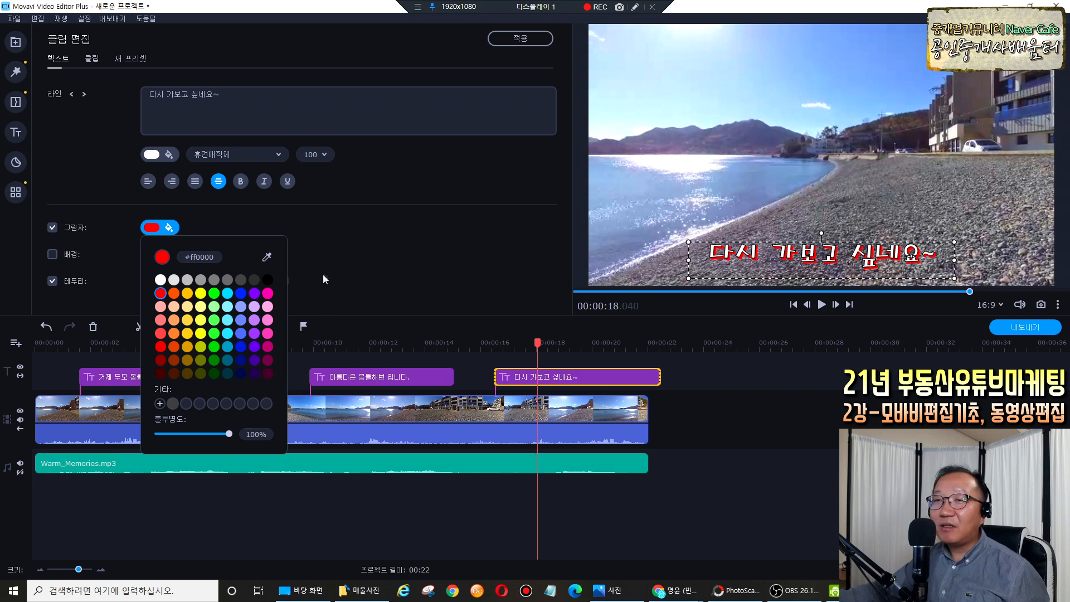
pyautogui.click(338, 273)
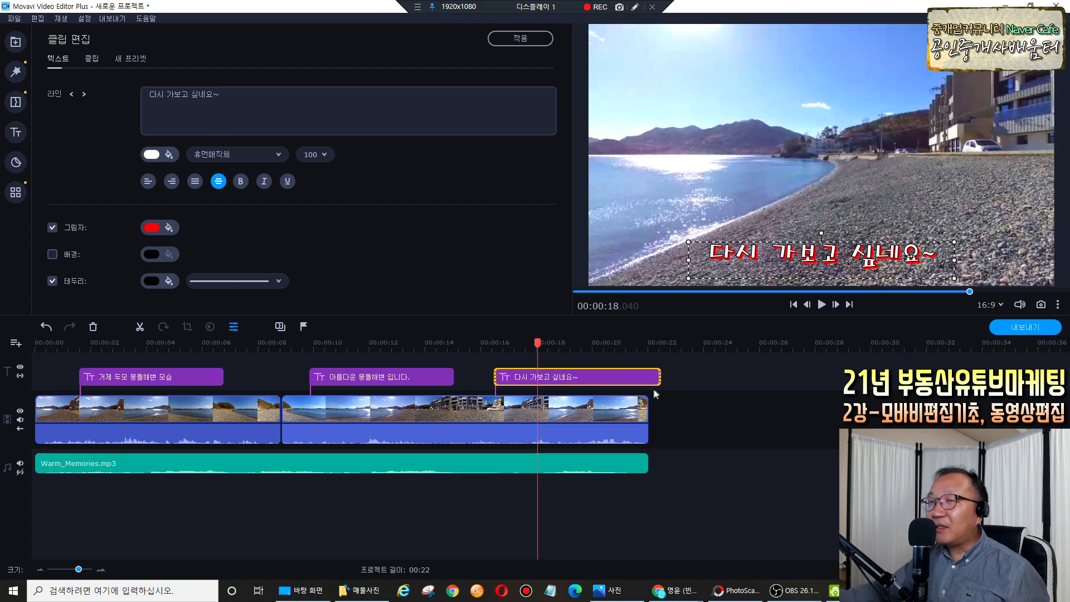
# Trim the third caption's end back, preview, and return to about 12 seconds.
pyautogui.moveTo(657, 377); pyautogui.dragTo(545, 380)
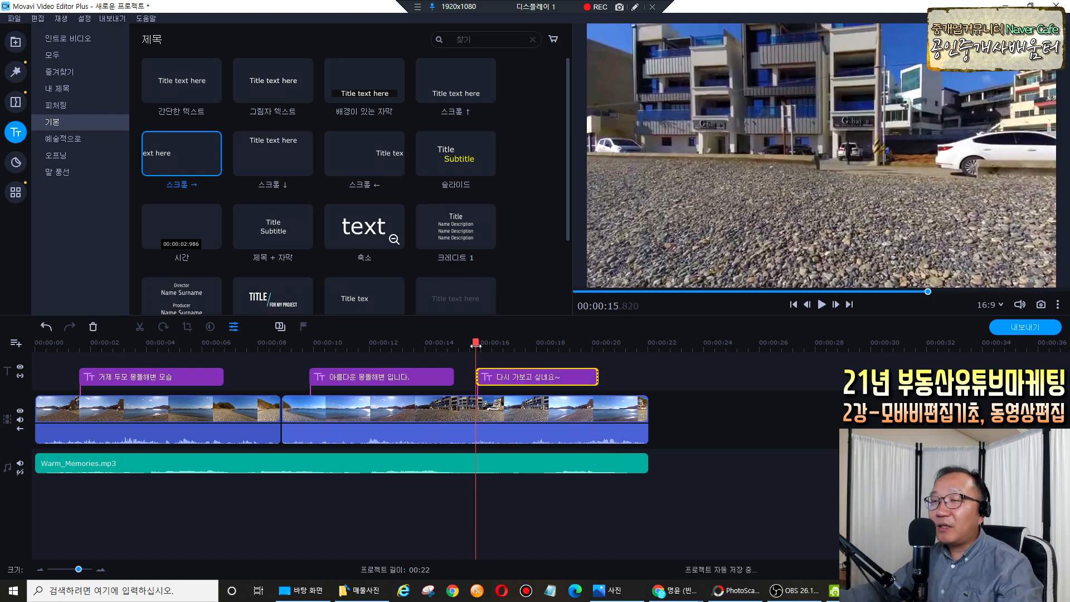
pyautogui.press('space')
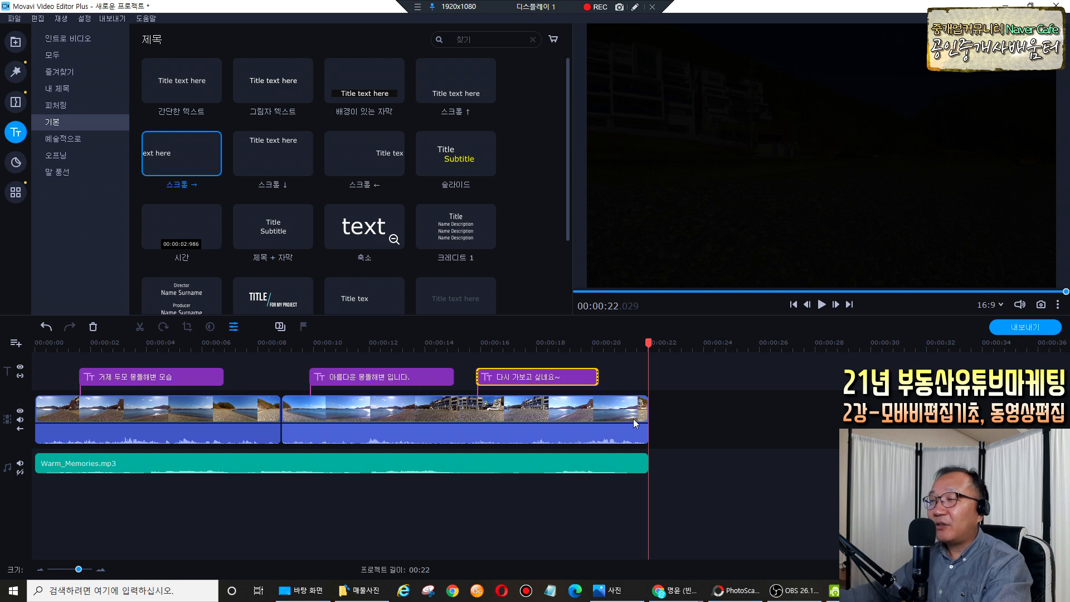
pyautogui.moveTo(648, 342); pyautogui.dragTo(31, 365)
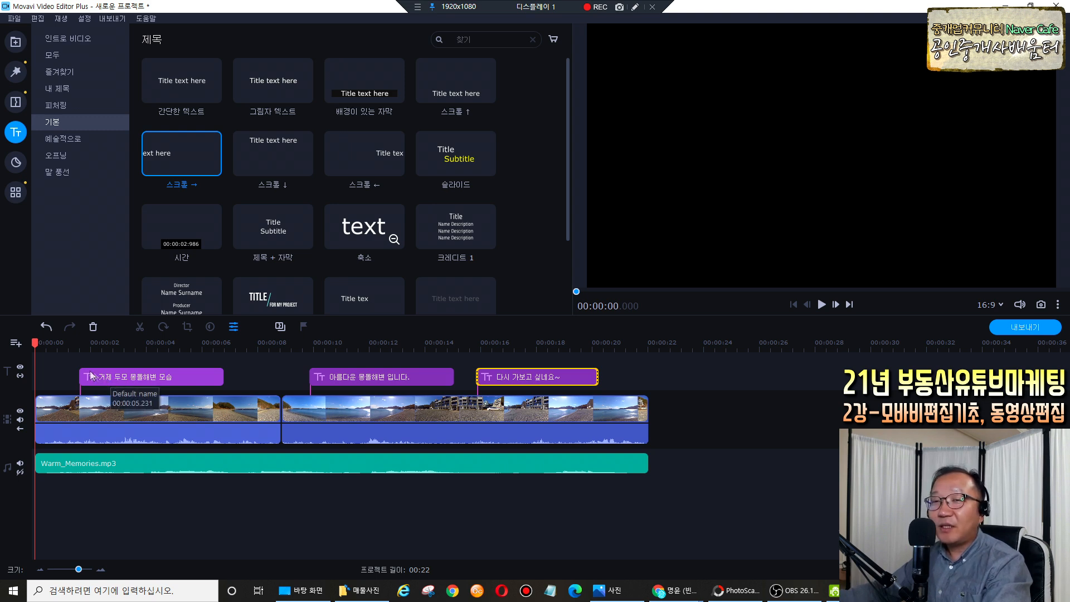
# Add a new title track and drop a 그림자 텍스트 title onto it.
pyautogui.click(18, 345)
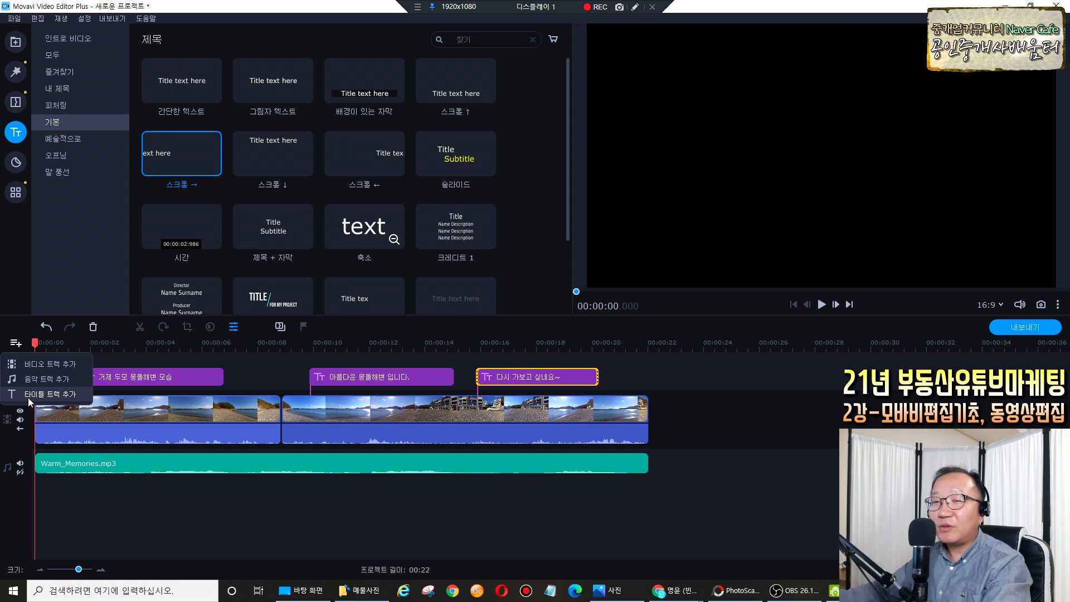
pyautogui.click(28, 397)
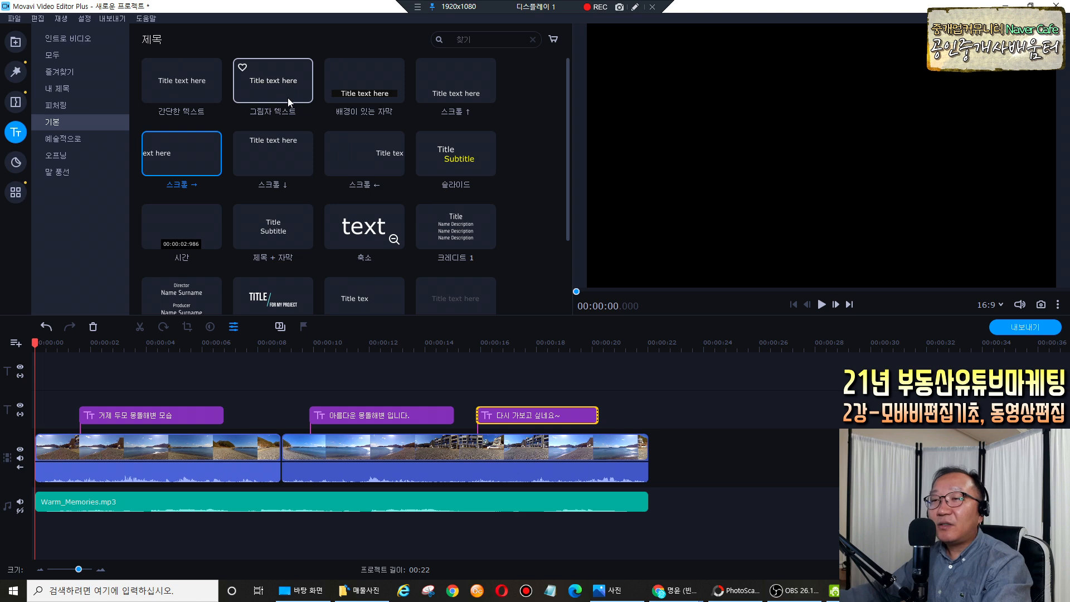
pyautogui.moveTo(278, 86); pyautogui.dragTo(38, 356)
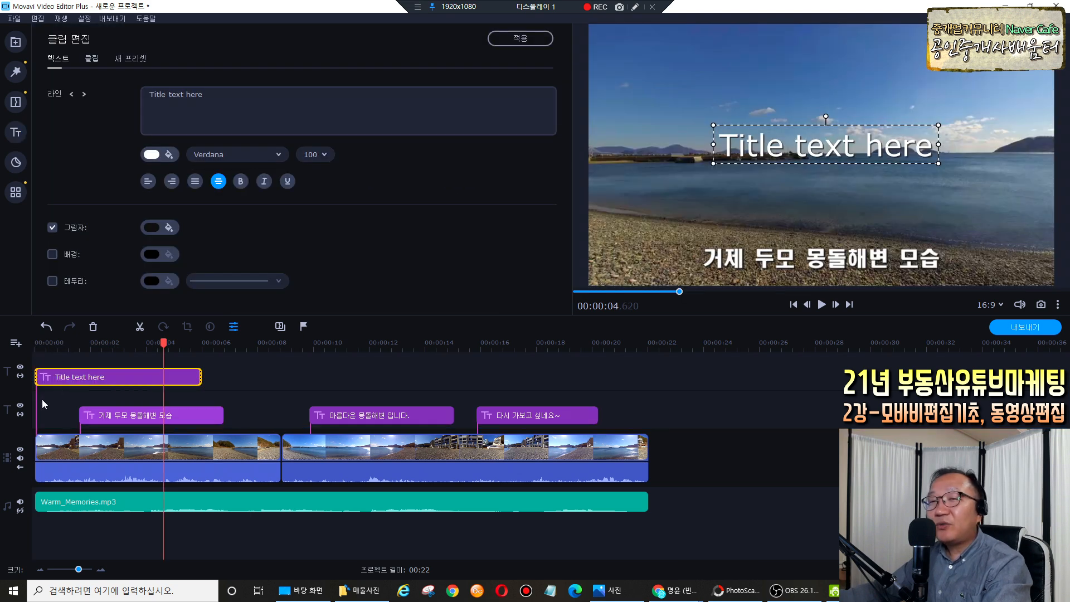
# Start the new title slightly later and stretch it to about 00:00:21.
pyautogui.moveTo(65, 378); pyautogui.dragTo(78, 378)
pyautogui.moveTo(212, 376); pyautogui.dragTo(632, 385)
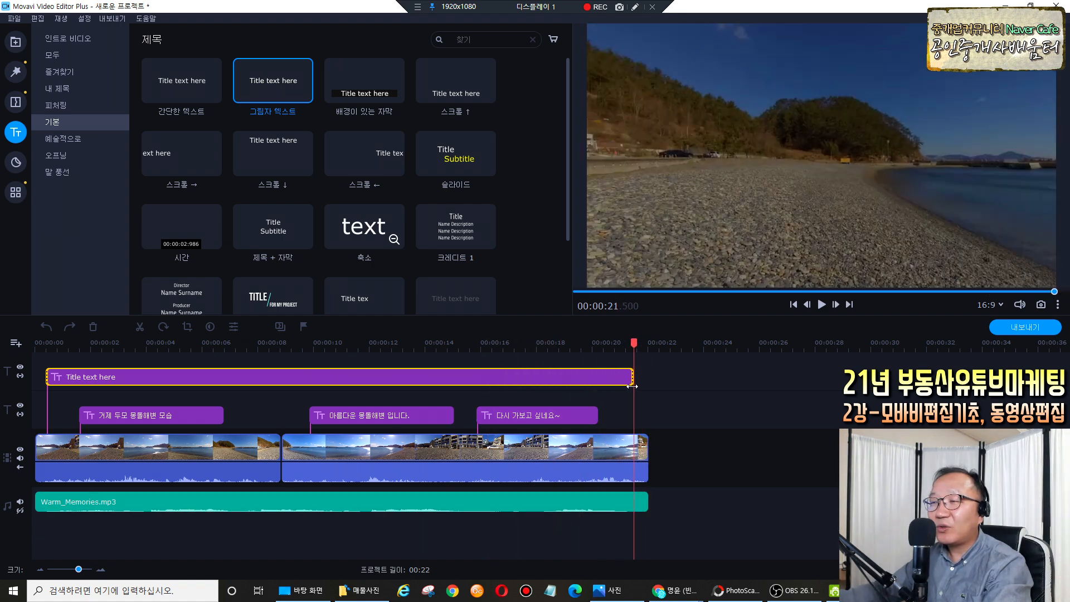
pyautogui.click(48, 392)
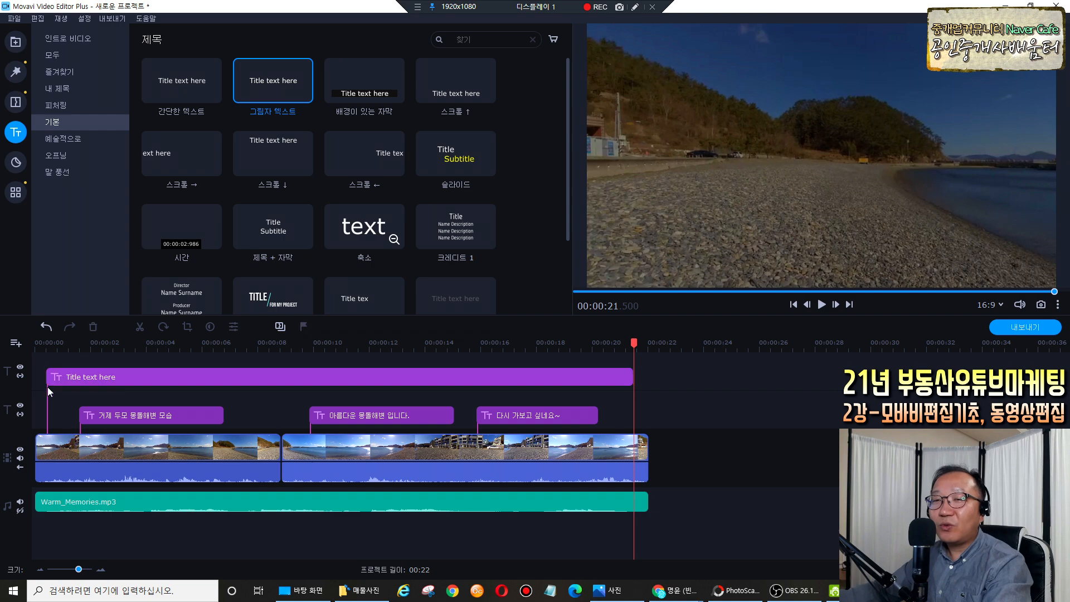
pyautogui.moveTo(636, 342); pyautogui.dragTo(117, 352)
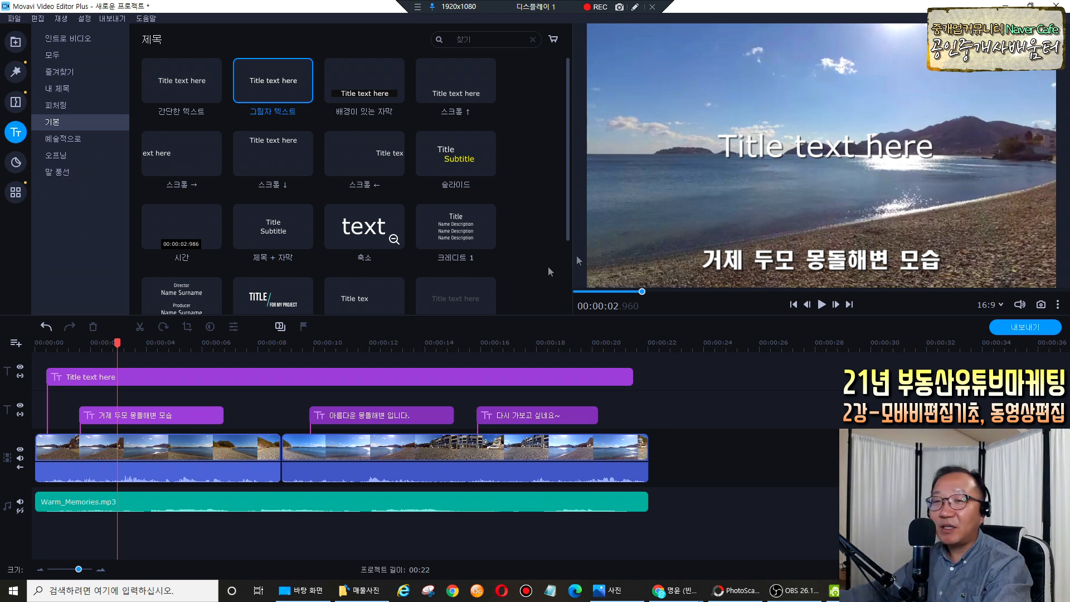
pyautogui.doubleClick(122, 375)
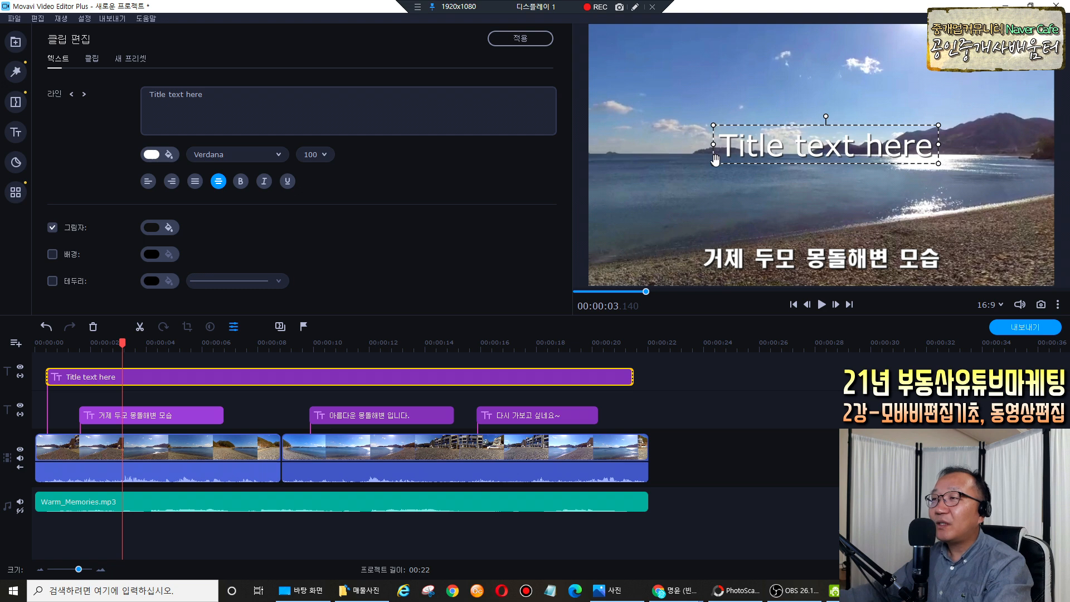
# Replace the placeholder title text with the agency's business name and phone number on two lines.
pyautogui.moveTo(713, 165); pyautogui.dragTo(975, 48)
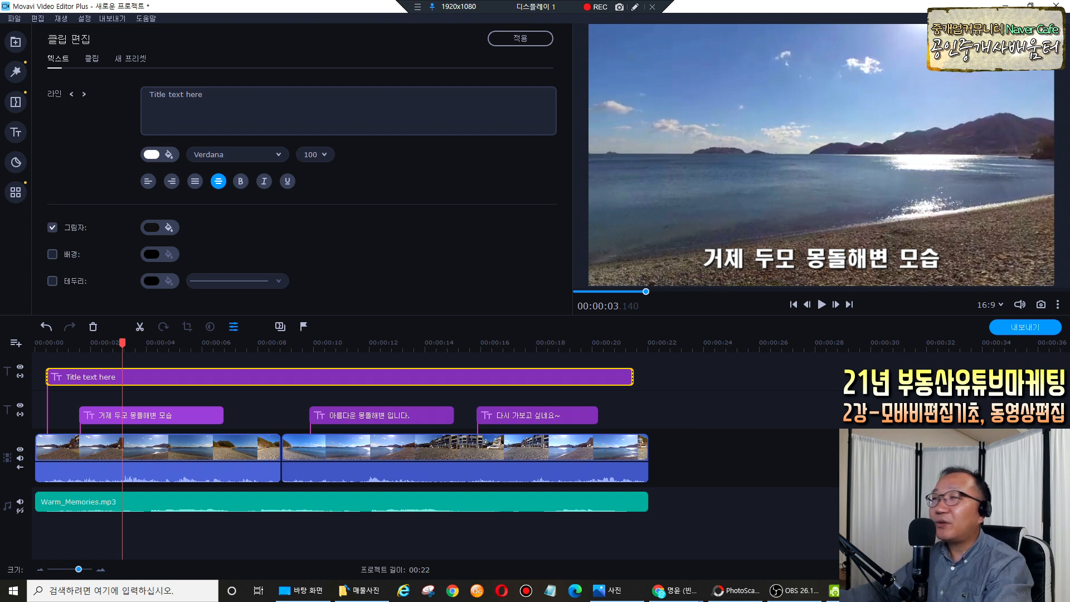
pyautogui.moveTo(377, 89); pyautogui.dragTo(121, 85)
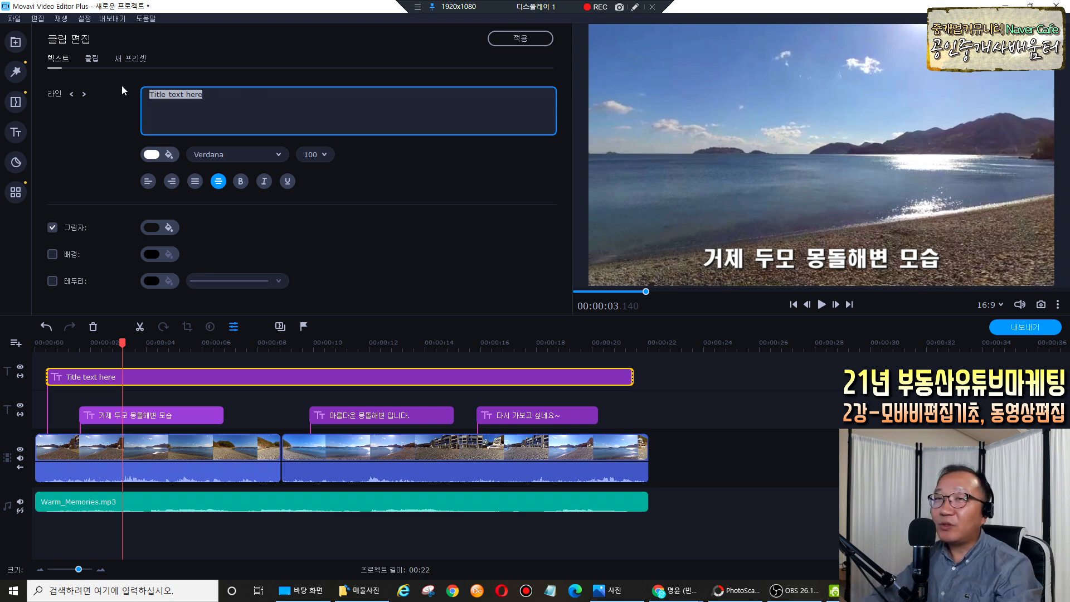
pyautogui.write('홍길도')
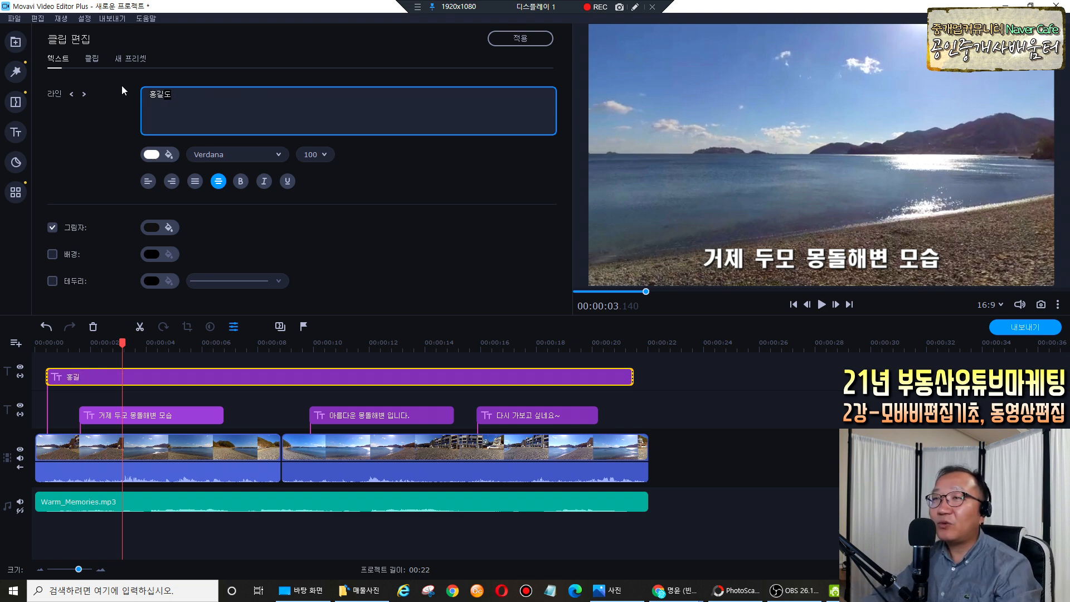
pyautogui.write('ㅇ붐ㅗㅇ산')
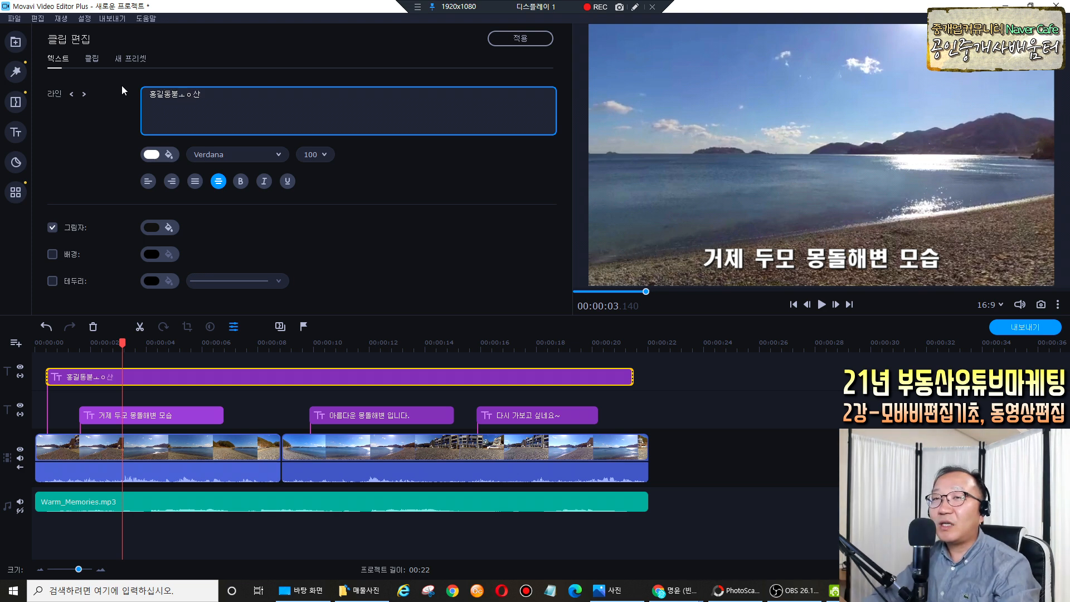
pyautogui.press('Return')
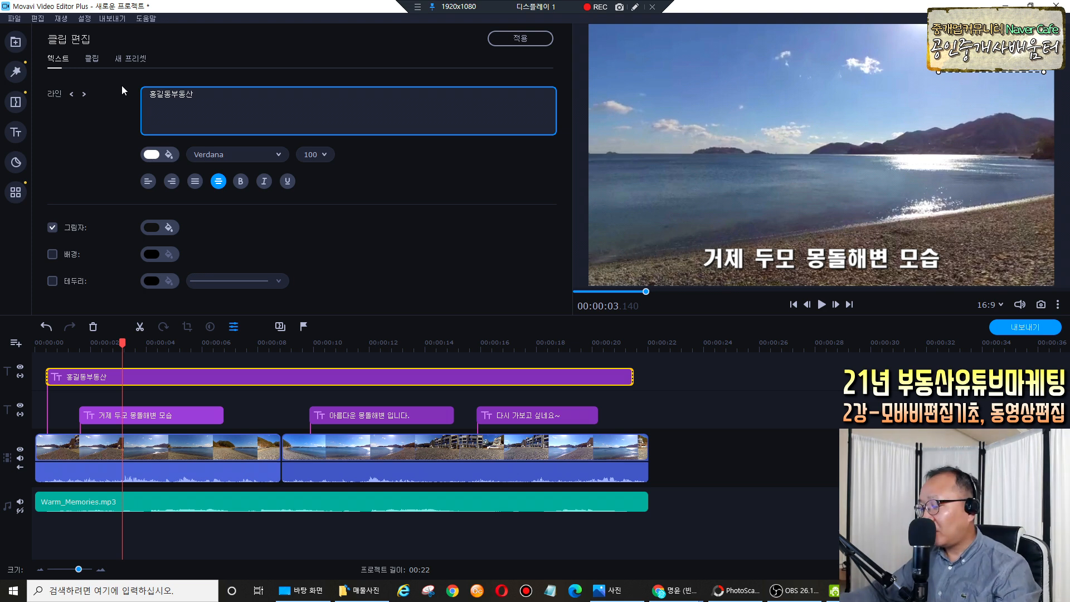
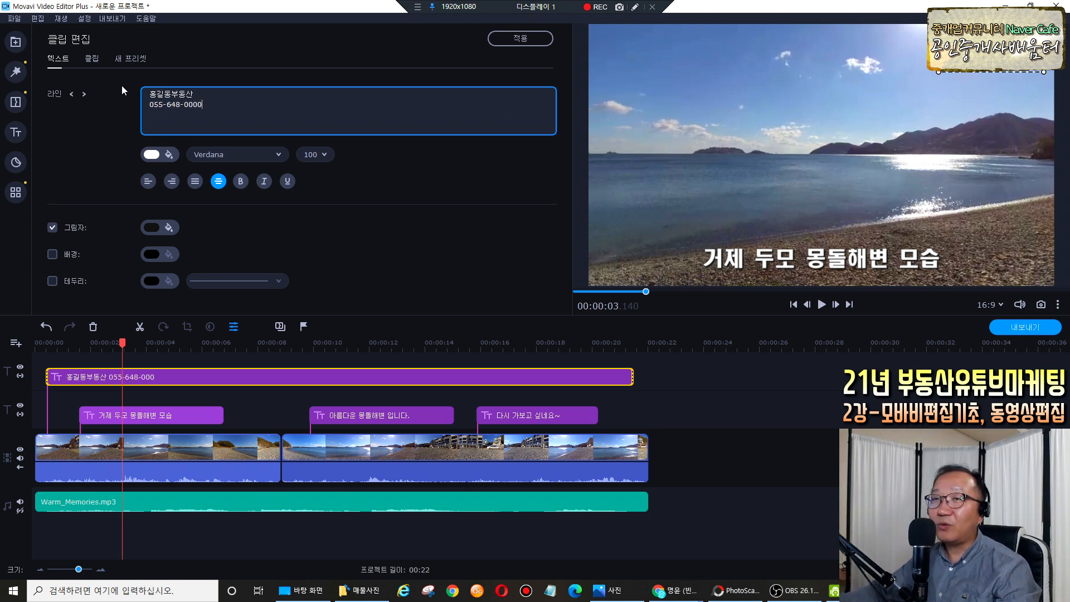
# Set the phone-number line to size 72 in the 배달의민족 주아 font.
pyautogui.hotkey('shift', 'Home')
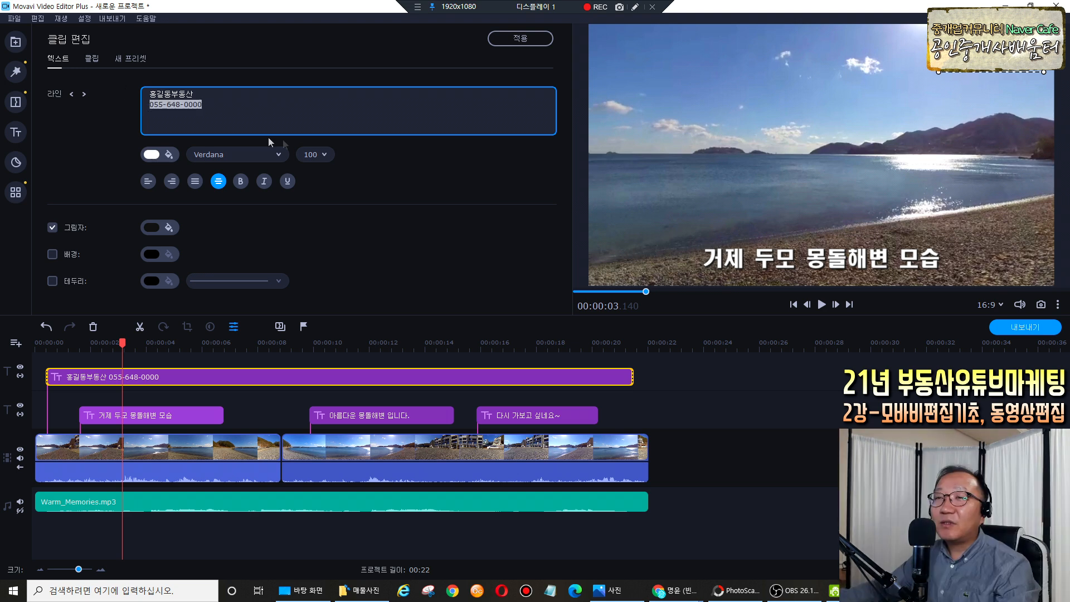
pyautogui.click(322, 154)
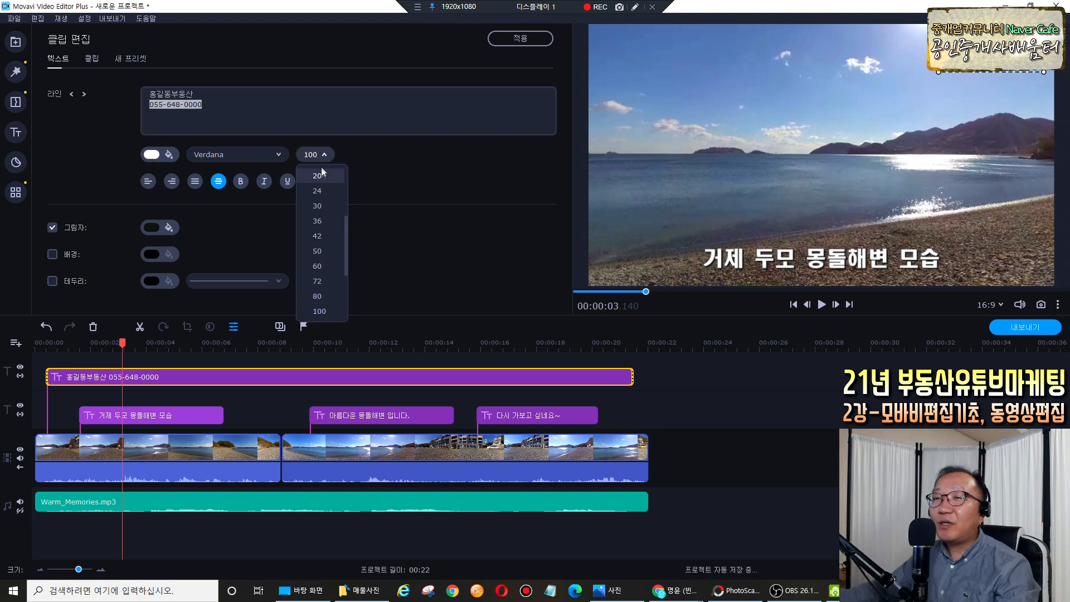
pyautogui.click(320, 281)
pyautogui.click(320, 280)
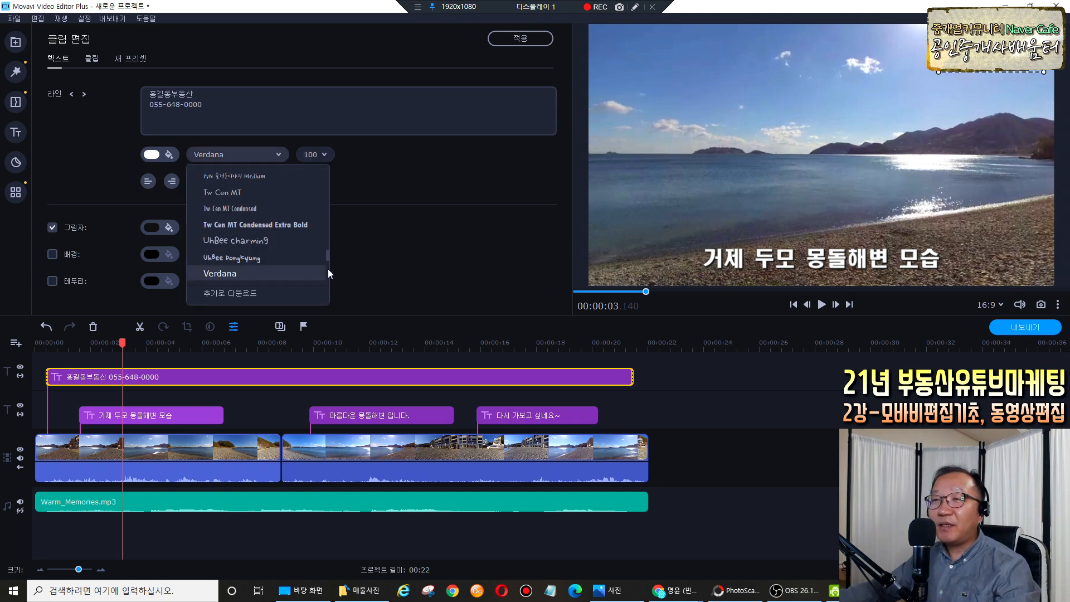
pyautogui.moveTo(326, 256); pyautogui.dragTo(326, 266)
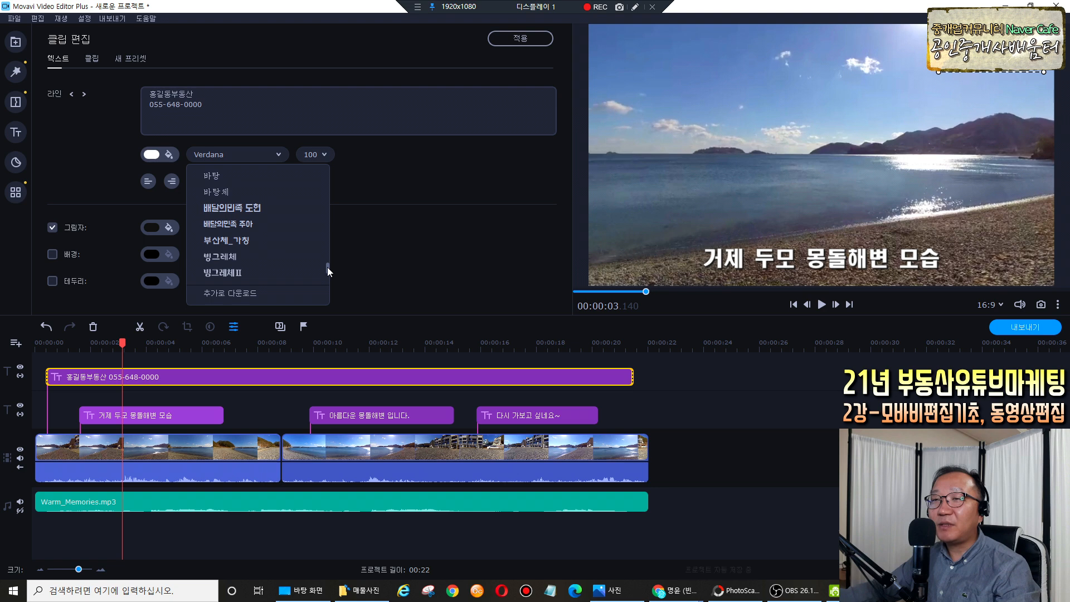
pyautogui.click(248, 223)
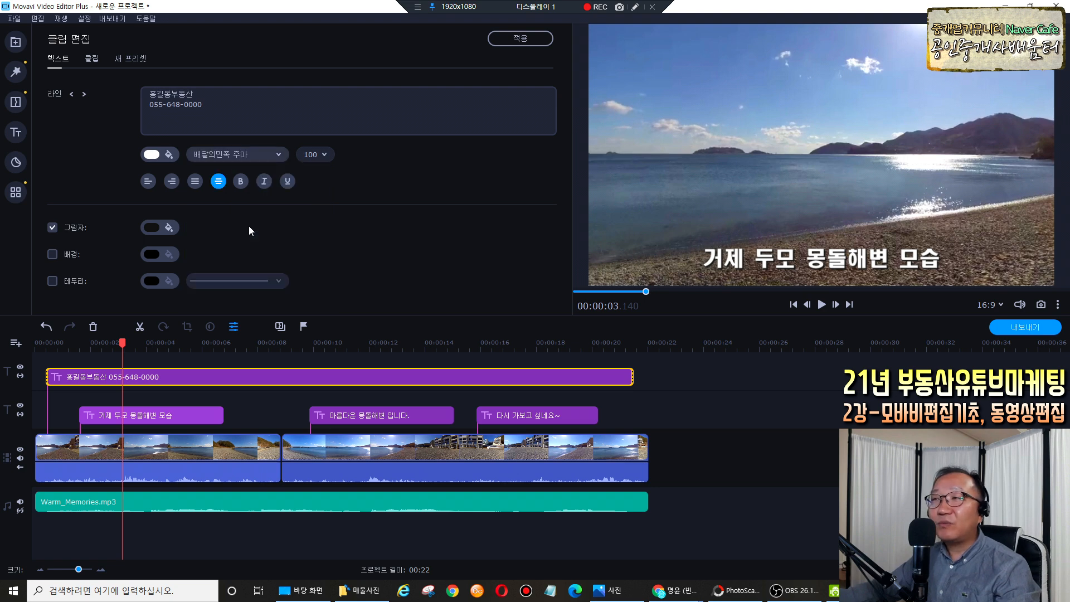
# Give both title lines a border and the 배달의민족 도현 font, then shrink the text box.
pyautogui.click(234, 109)
pyautogui.hotkey('ctrl', 'a')
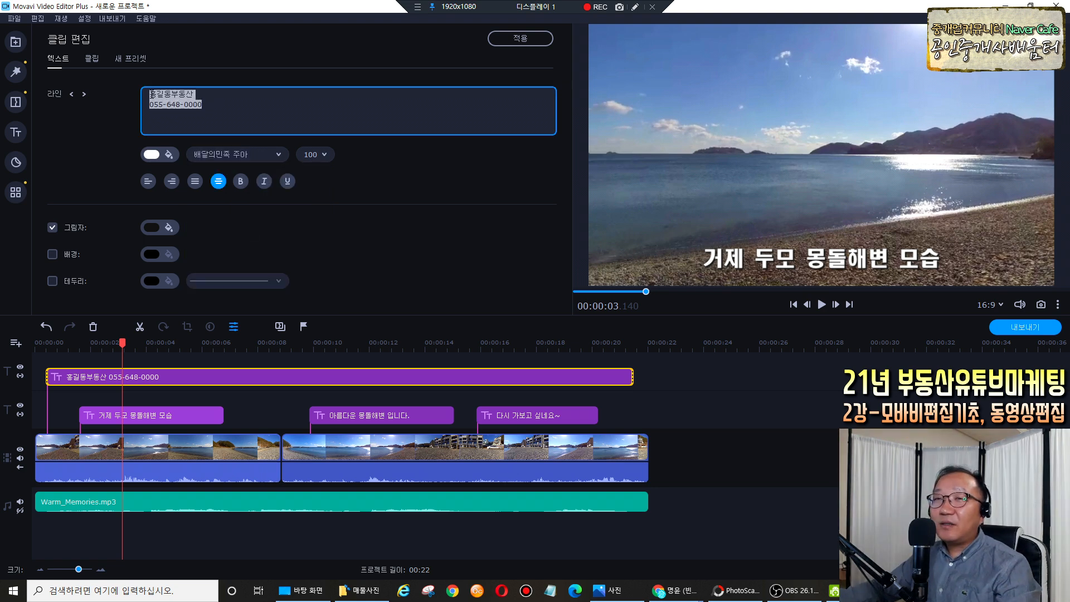
pyautogui.click(53, 281)
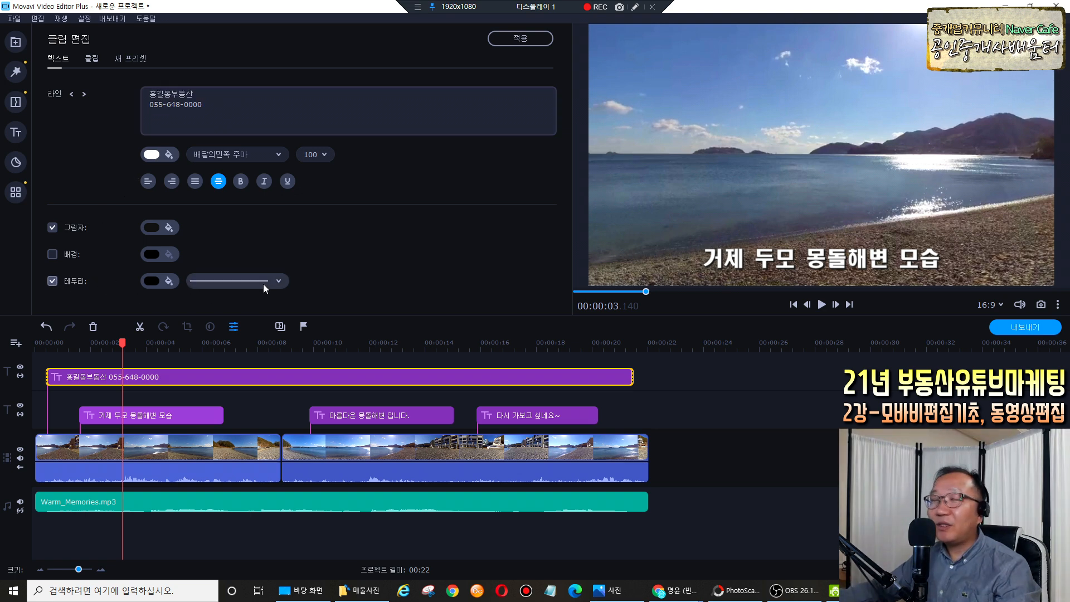
pyautogui.click(280, 154)
pyautogui.click(258, 209)
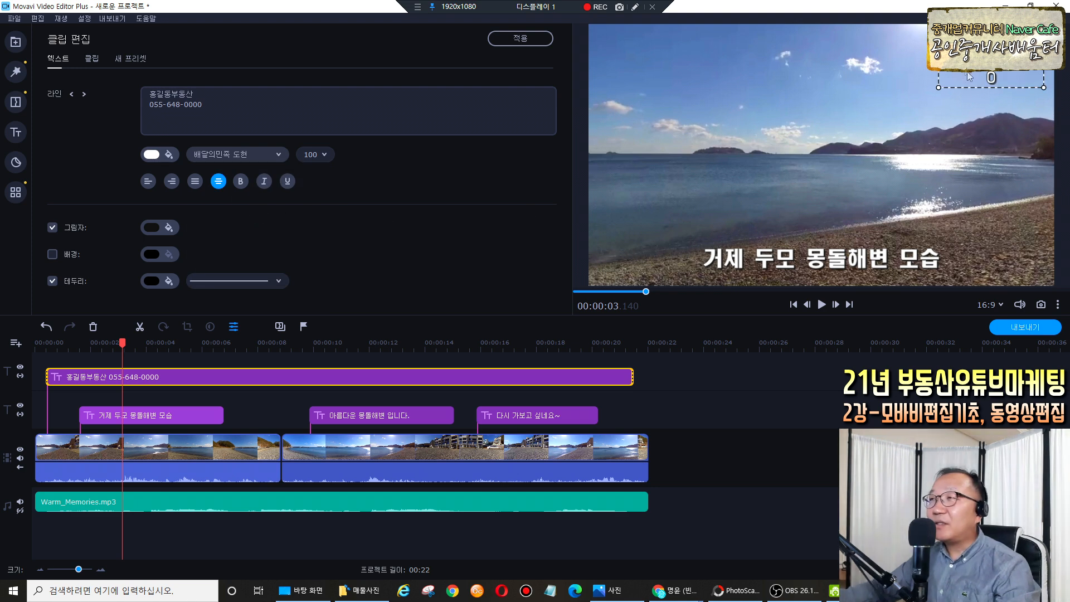
pyautogui.moveTo(938, 87); pyautogui.dragTo(922, 65)
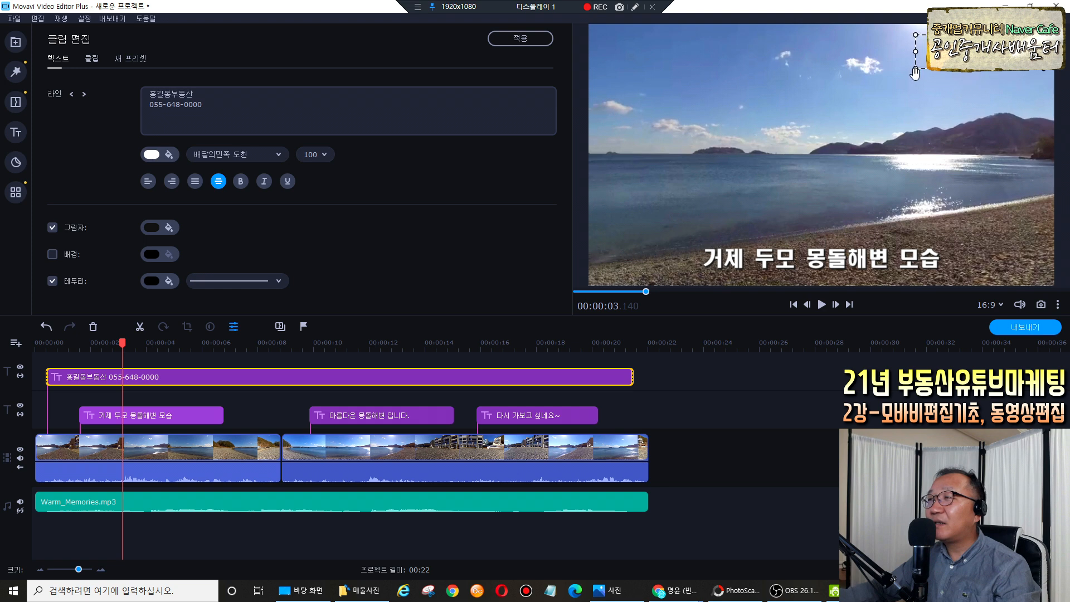
pyautogui.click(920, 76)
# Make the title text yellow and return the playhead to the start.
pyautogui.click(954, 107)
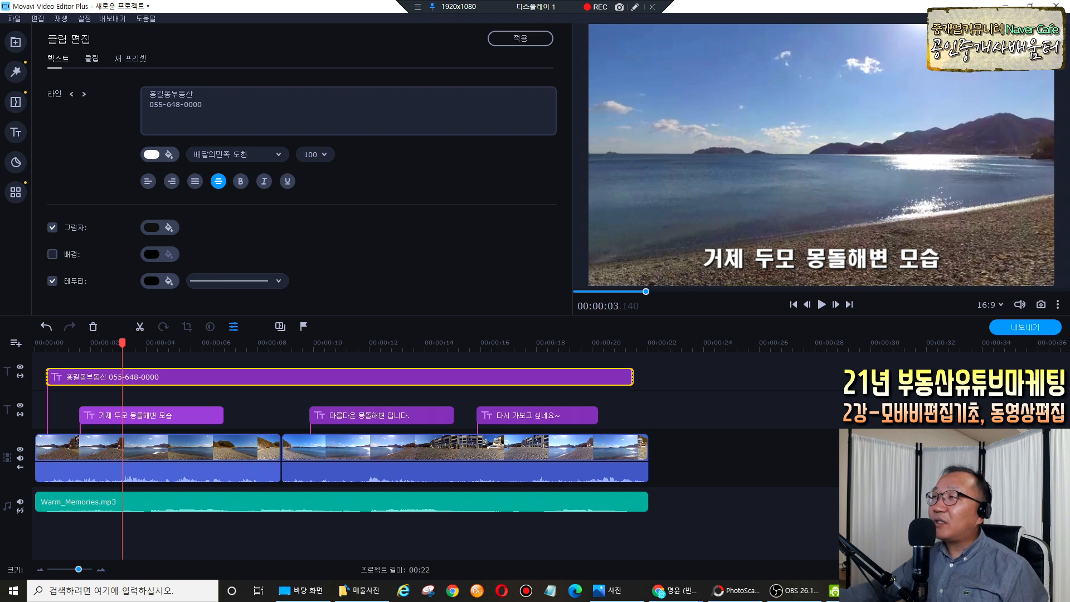
pyautogui.click(154, 157)
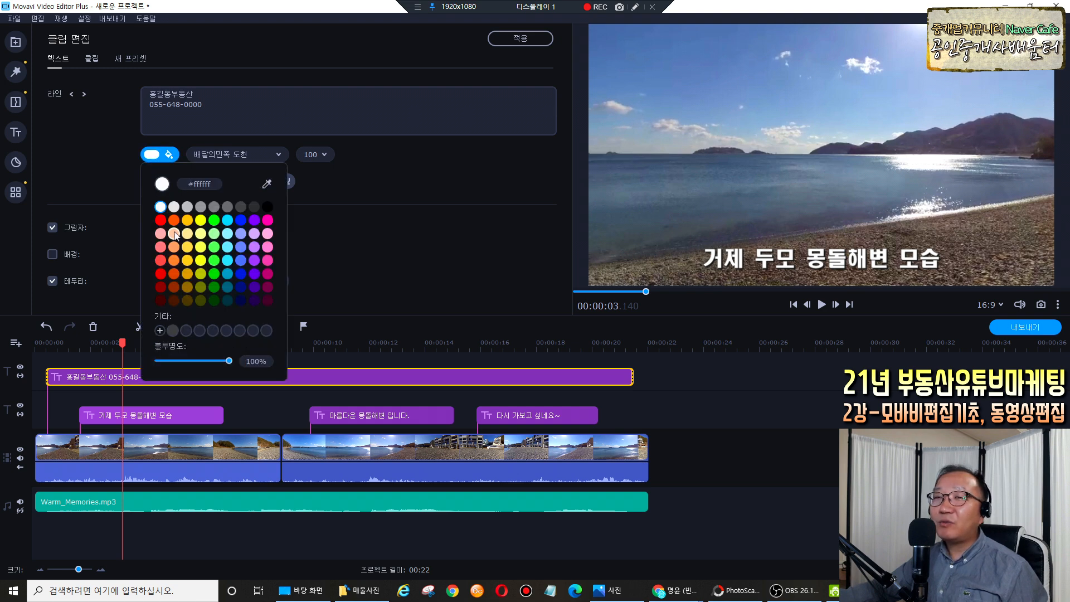
pyautogui.click(200, 221)
pyautogui.click(399, 223)
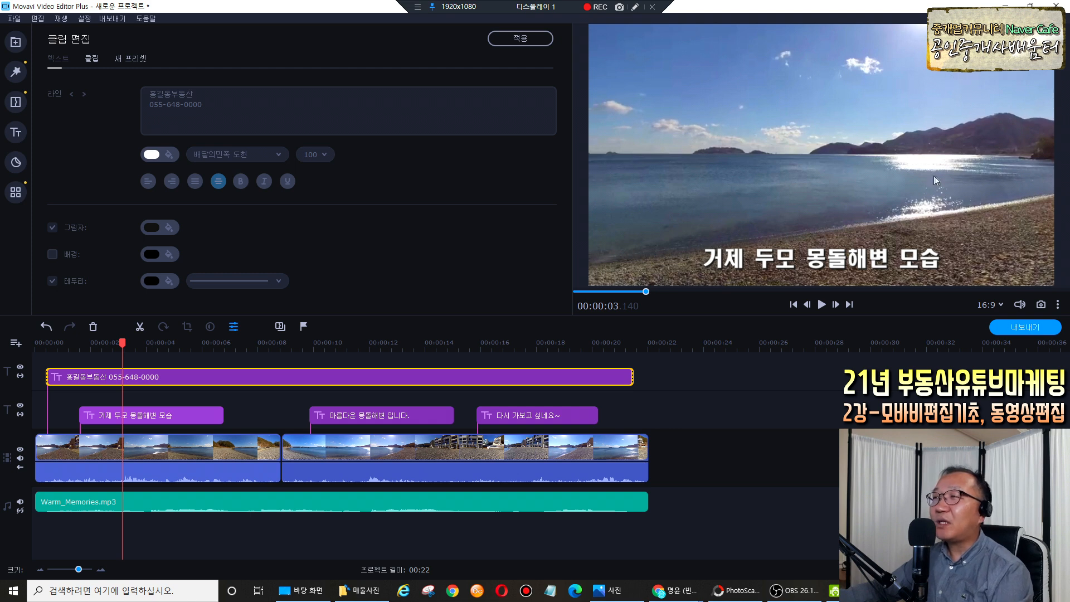
pyautogui.moveTo(122, 341); pyautogui.dragTo(29, 345)
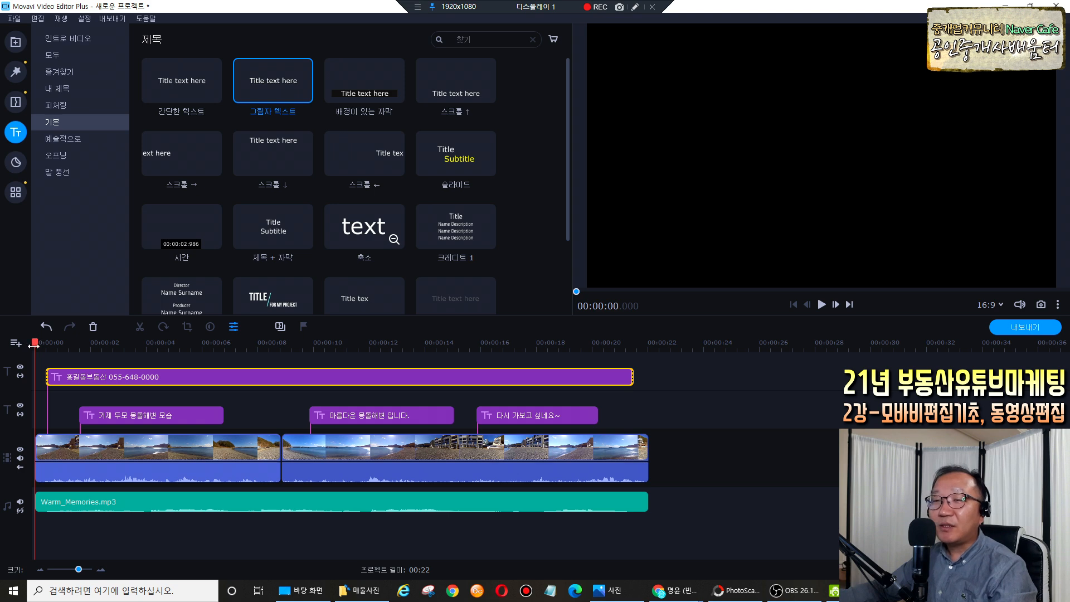
# Play through the join between the two beach clips twice.
pyautogui.click(638, 7)
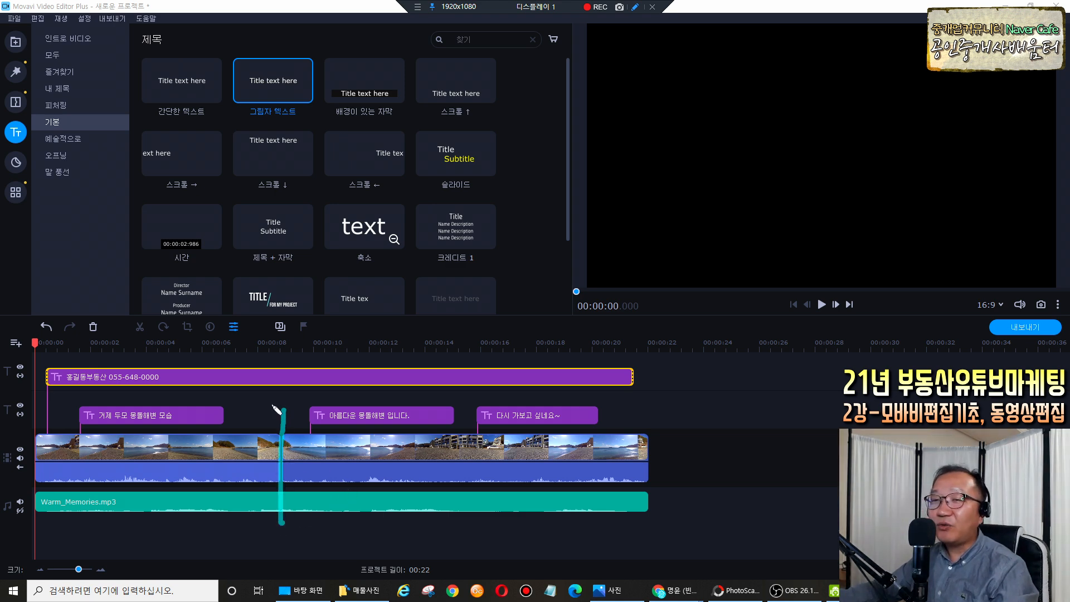
pyautogui.click(249, 366)
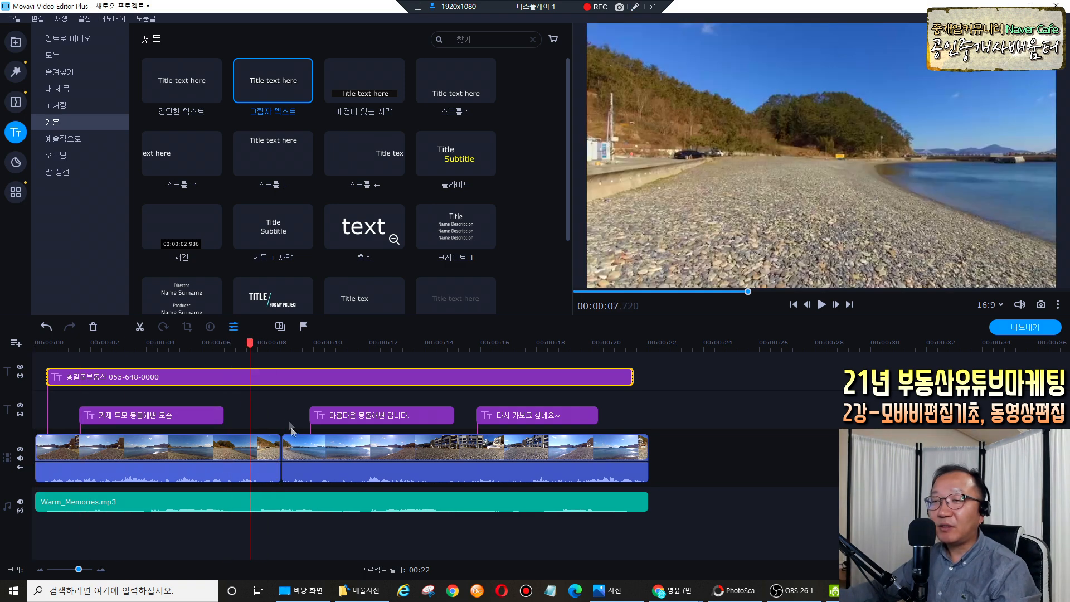
pyautogui.press('space')
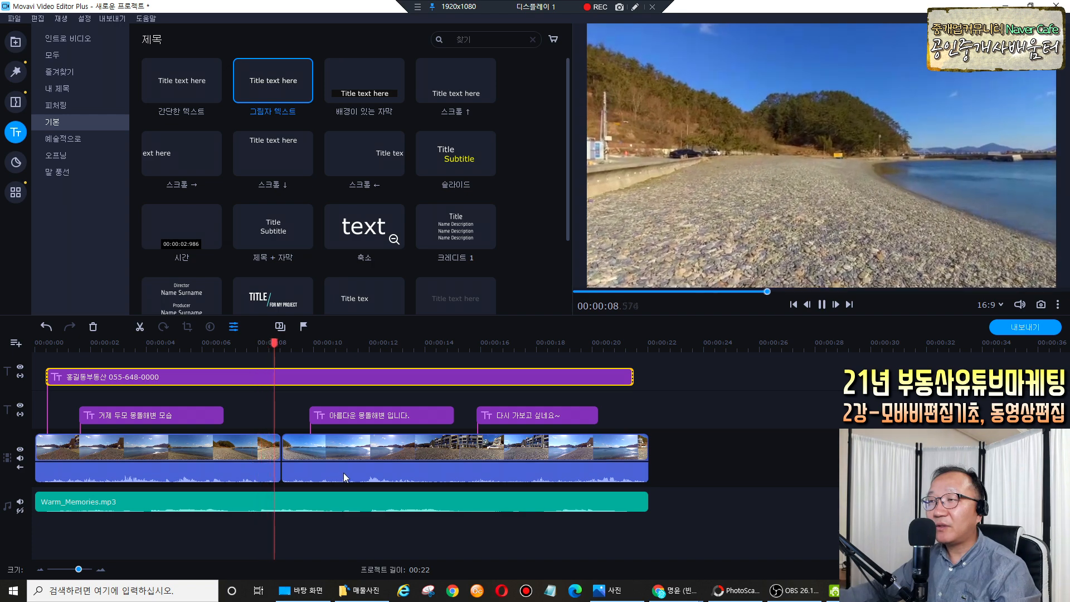
pyautogui.click(275, 344)
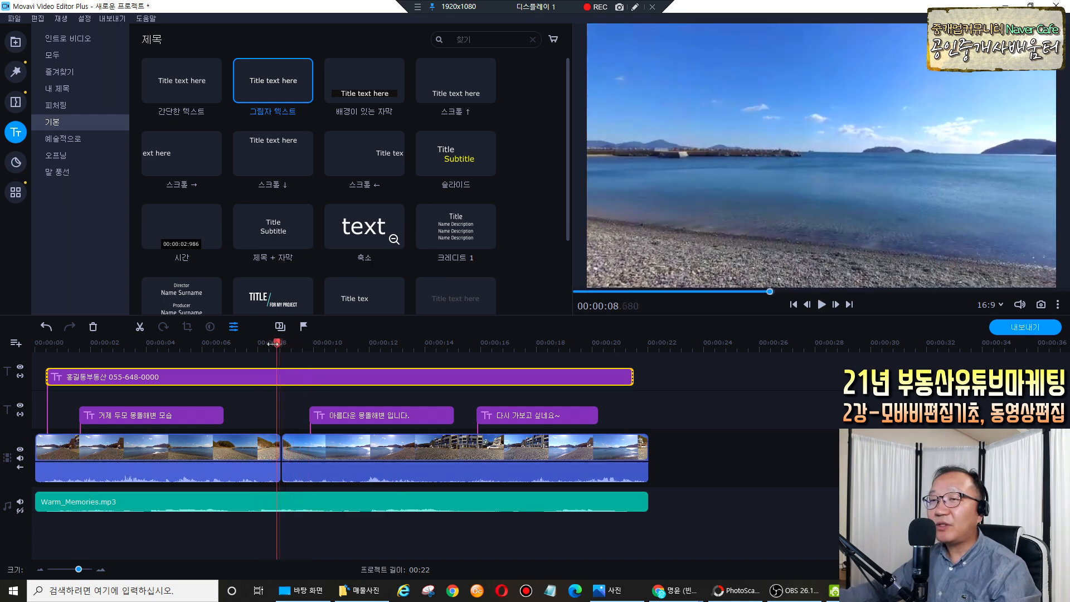
pyautogui.click(248, 343)
pyautogui.press('space')
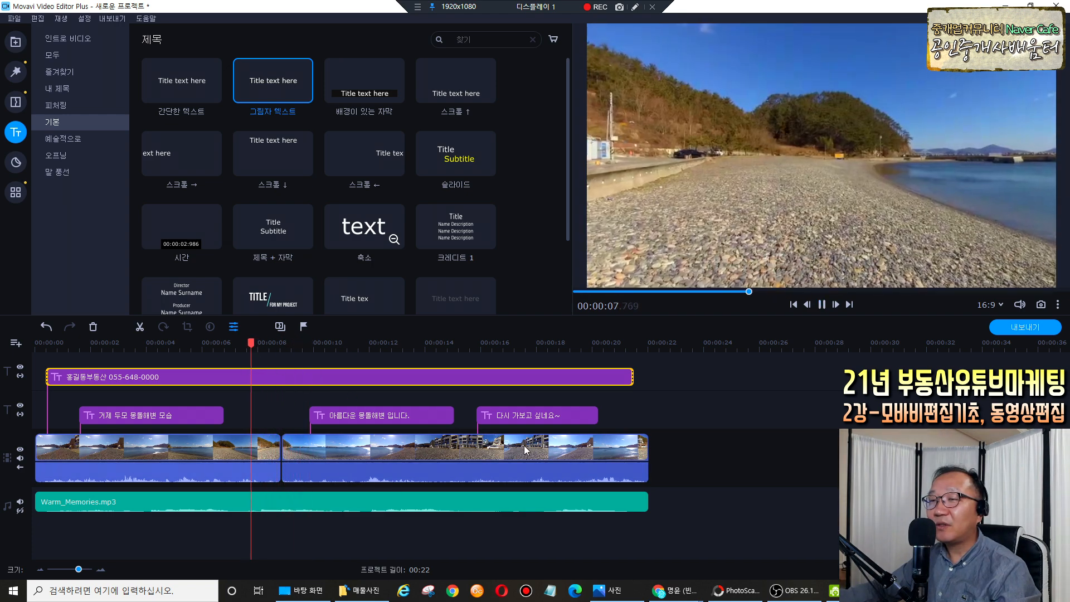
pyautogui.press('space')
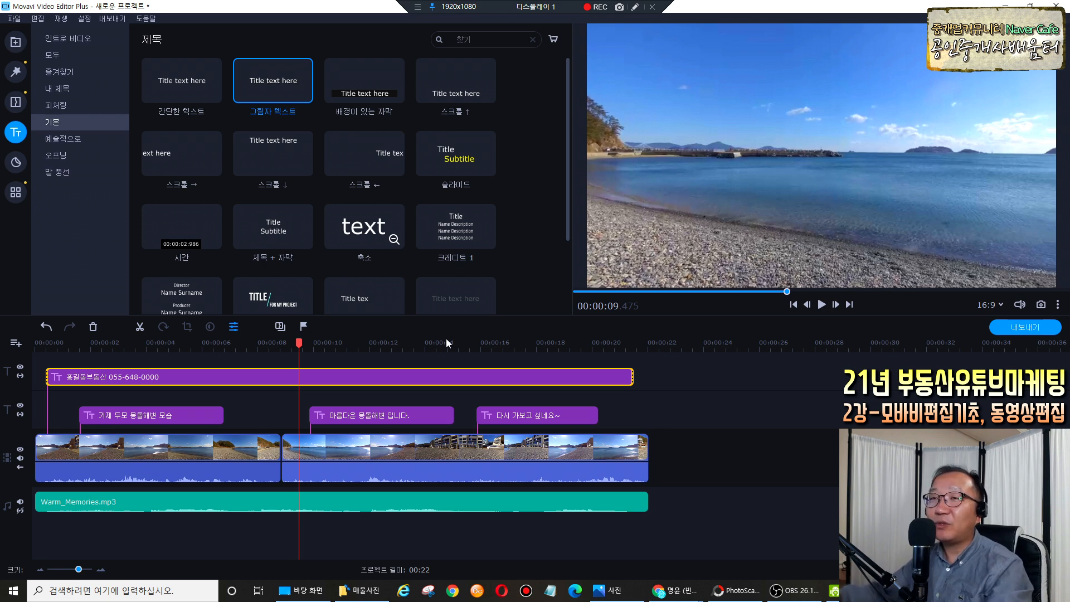
# Bring up the transitions library from the left sidebar.
pyautogui.click(634, 6)
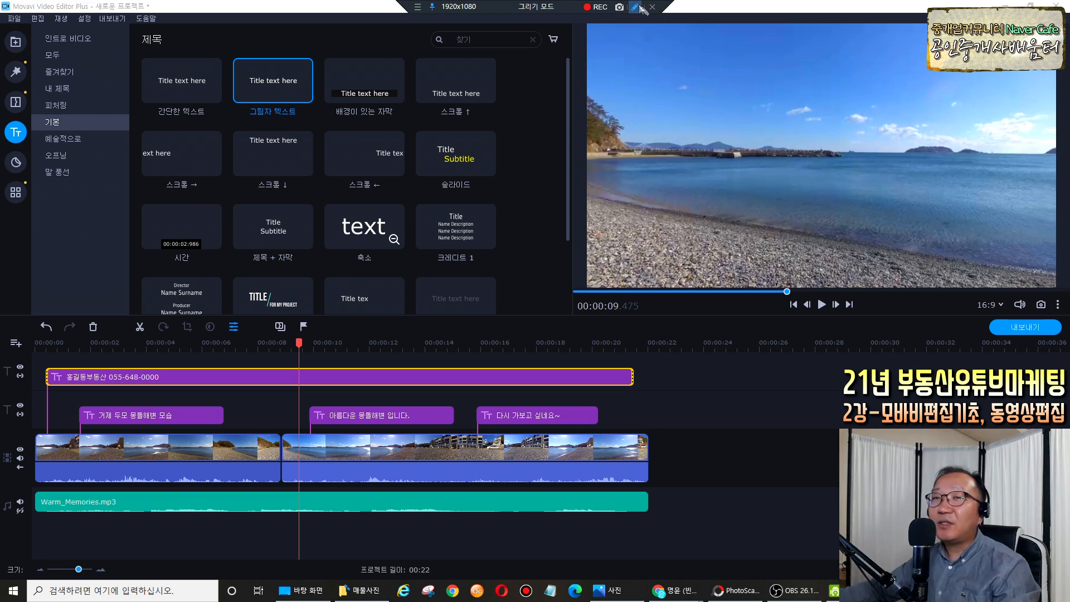
pyautogui.moveTo(5, 97); pyautogui.dragTo(28, 90)
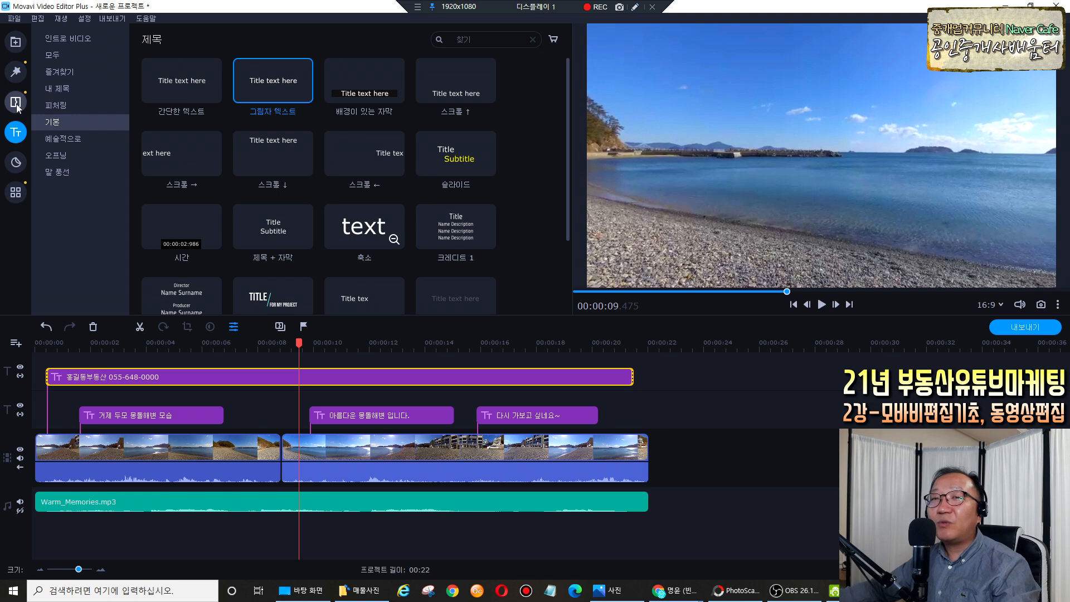
pyautogui.click(17, 104)
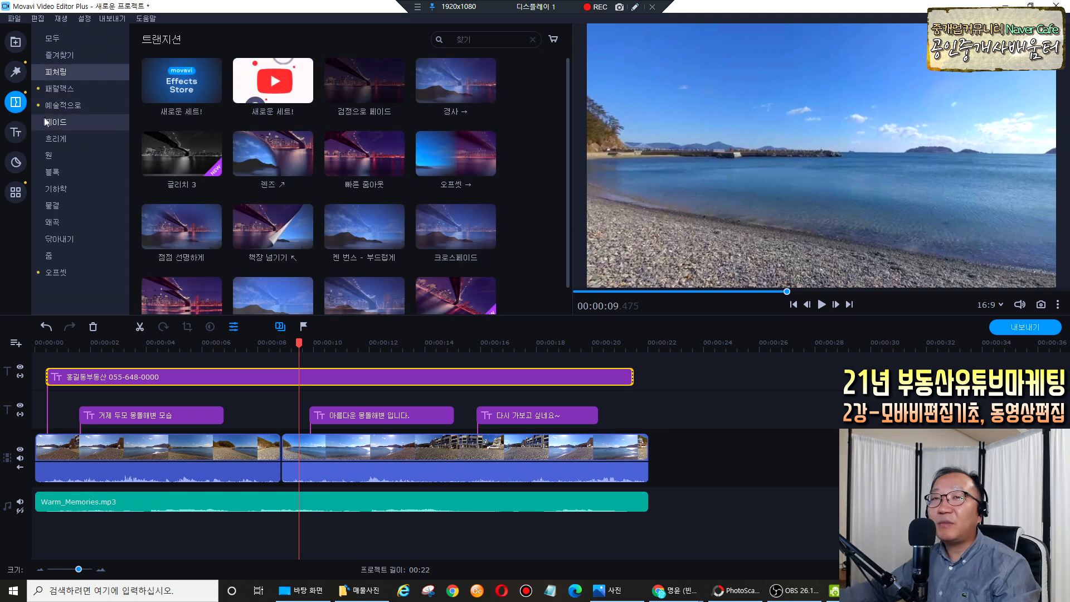
# Preview the 검정으로 페이드, 빠른 줌아웃, 켄 번스 - 부드럽게, 플래시 and 확대 transitions.
pyautogui.click(360, 96)
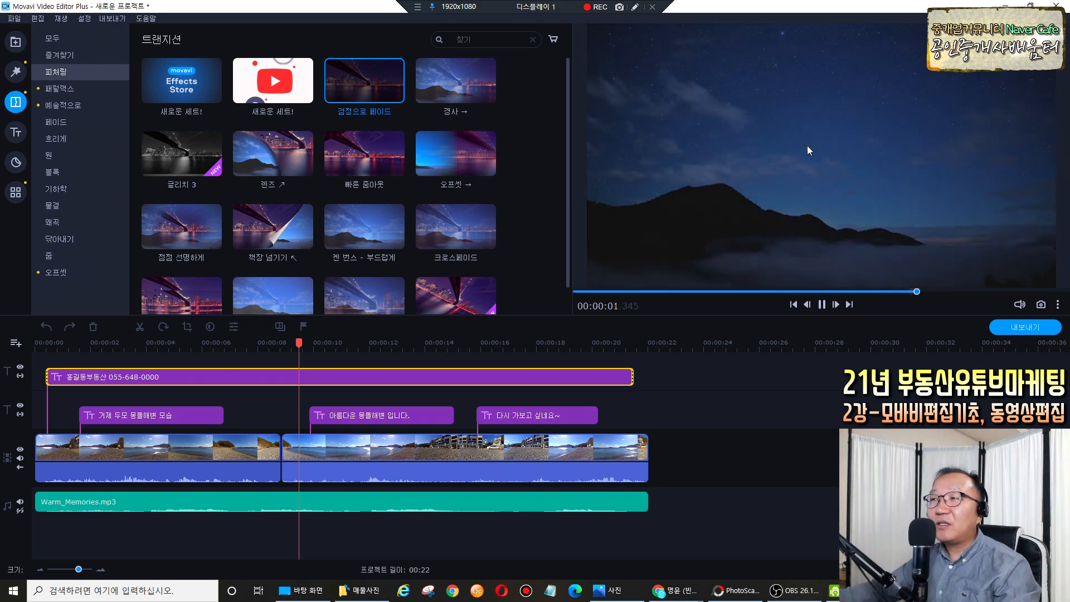
pyautogui.click(392, 175)
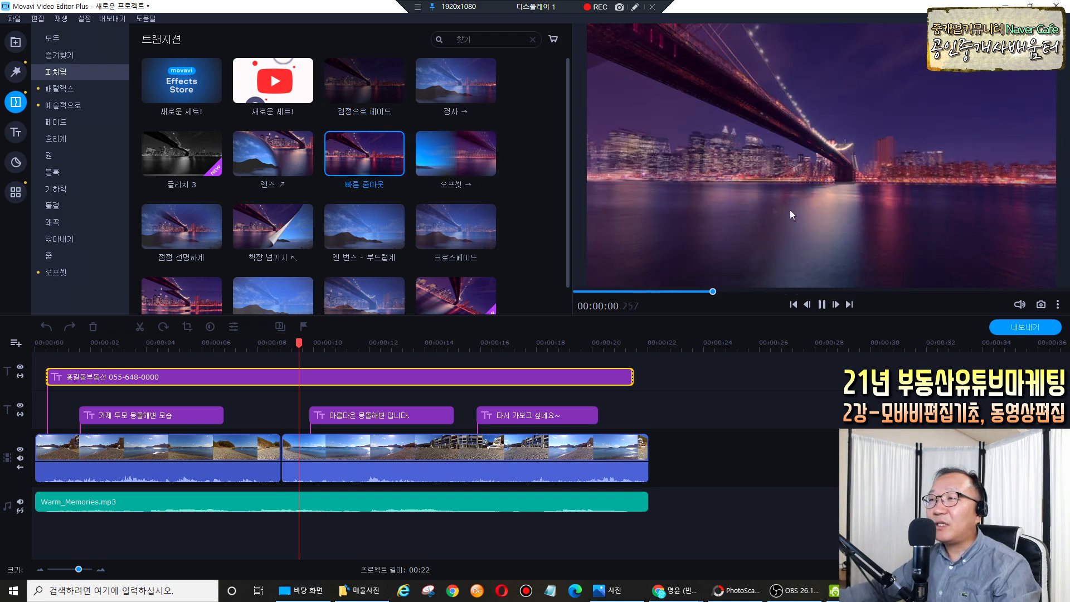
pyautogui.click(370, 241)
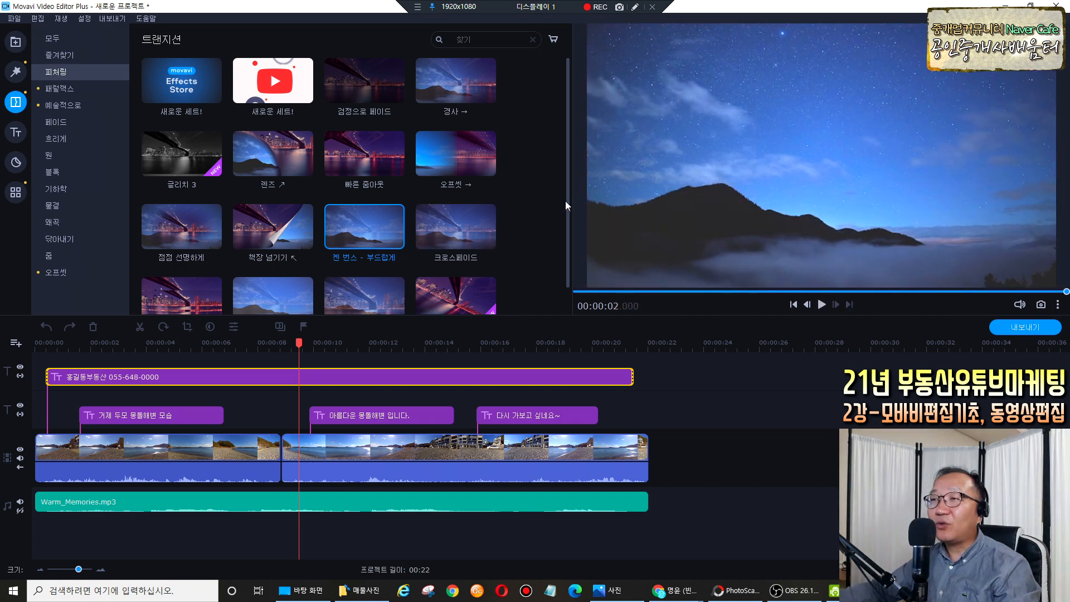
pyautogui.moveTo(569, 206); pyautogui.dragTo(570, 252)
pyautogui.click(297, 263)
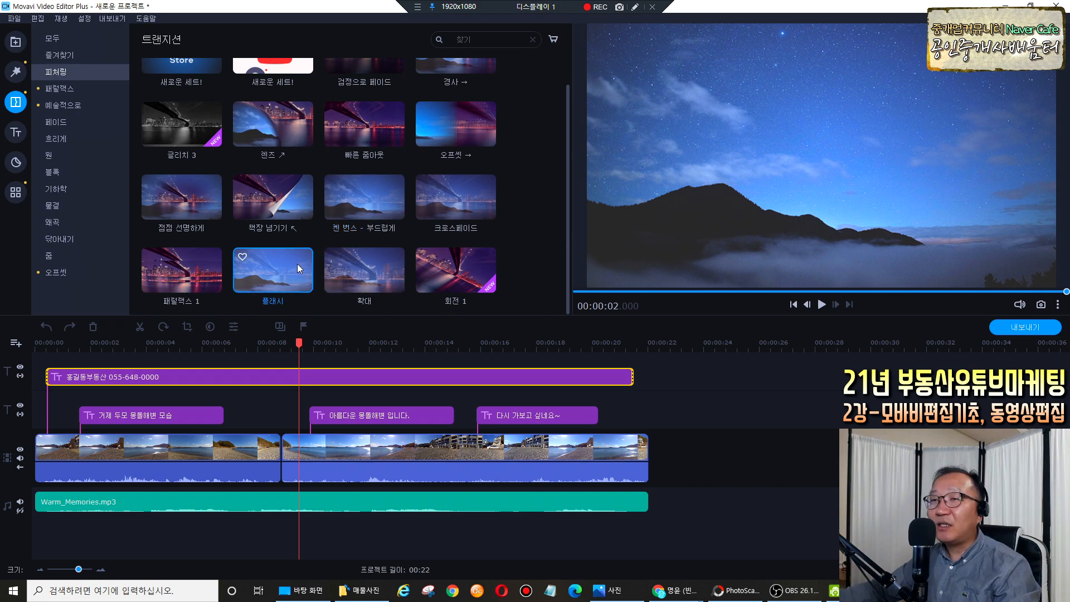
pyautogui.click(366, 269)
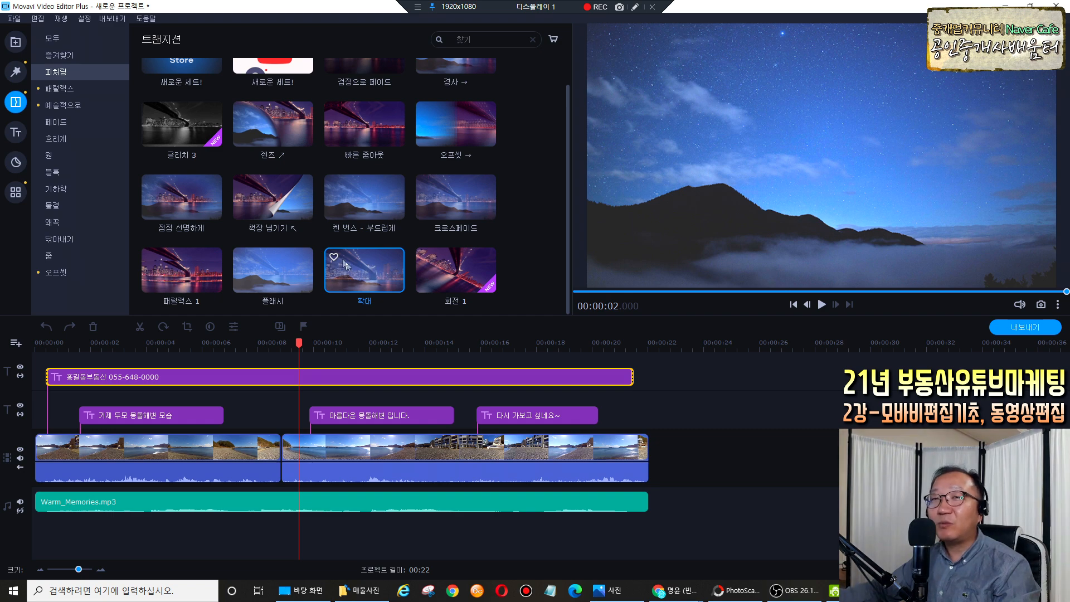
# In 예술적으로, preview the shatter effects and drag 부서짐 - 중간 onto the clip junction.
pyautogui.click(65, 108)
pyautogui.click(269, 158)
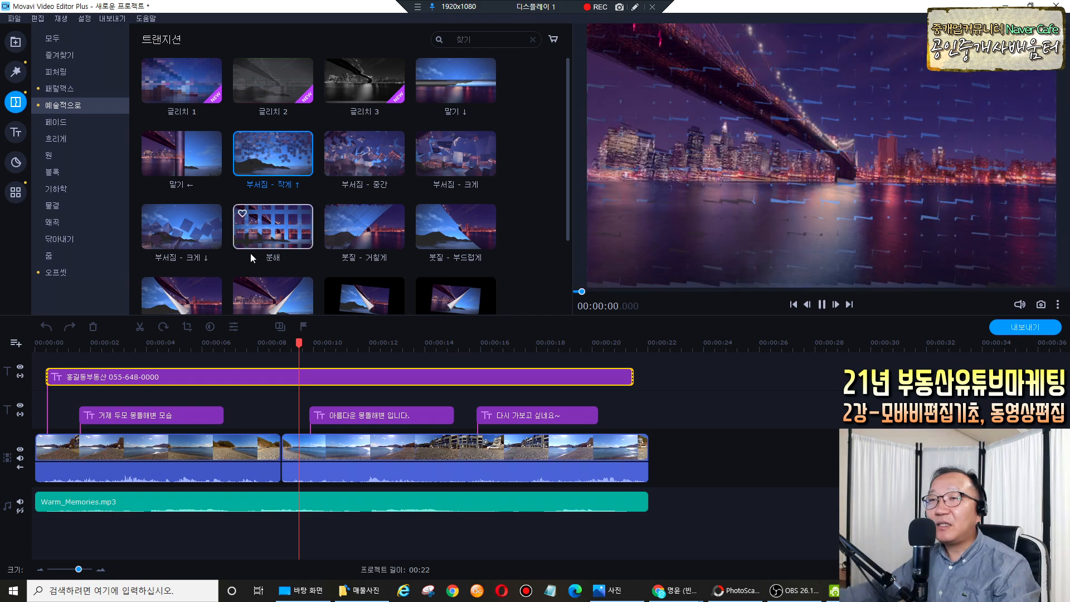
pyautogui.click(266, 232)
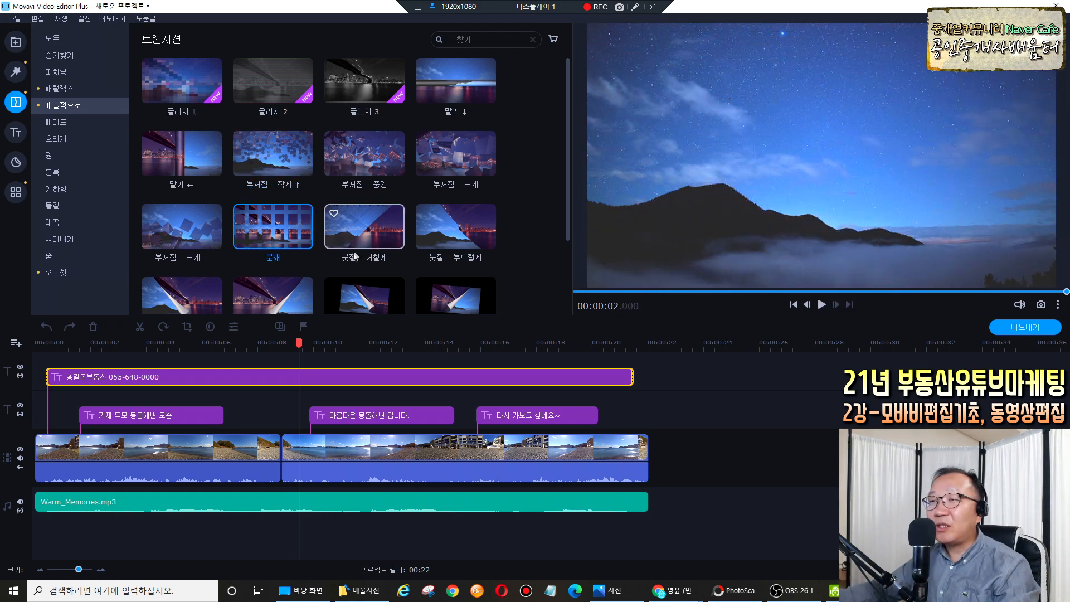
pyautogui.click(372, 173)
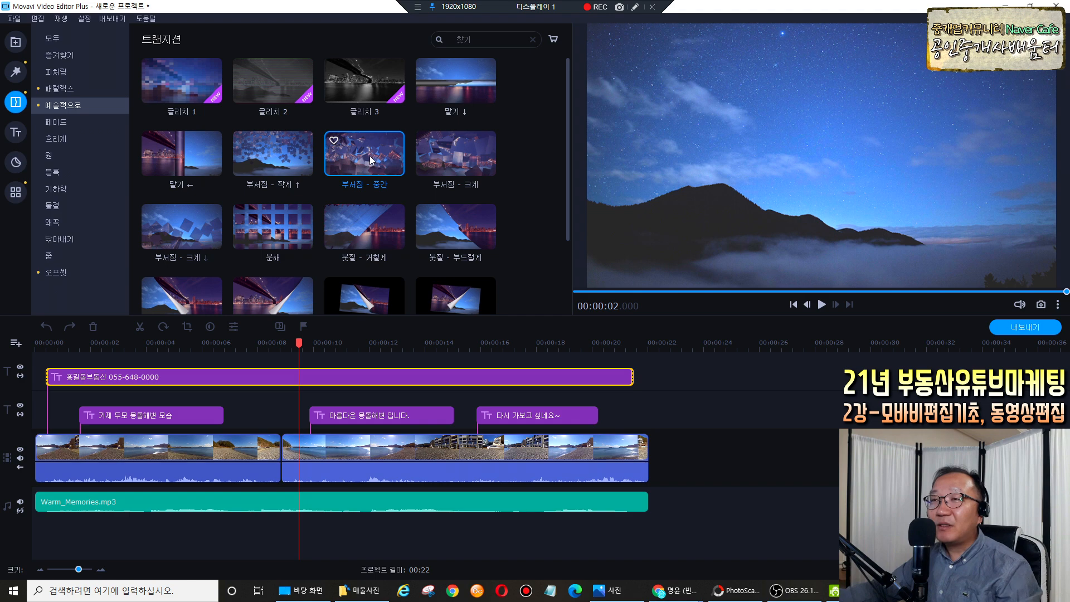
pyautogui.moveTo(372, 160); pyautogui.dragTo(309, 449)
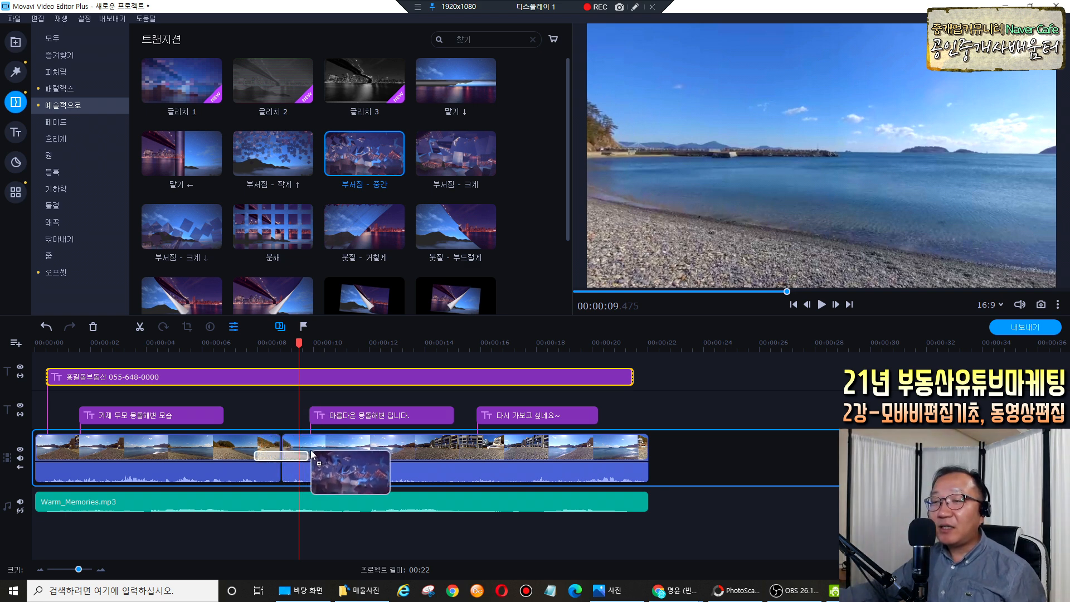
pyautogui.moveTo(310, 449); pyautogui.dragTo(310, 450)
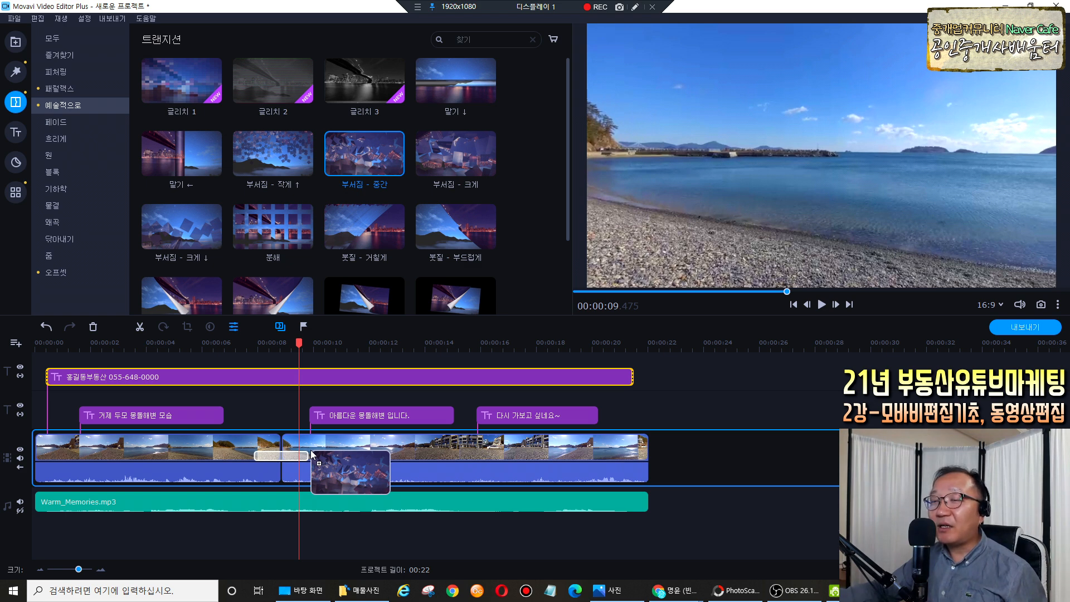
# Drop the shatter transition between the clips and play it back twice.
pyautogui.moveTo(310, 449); pyautogui.dragTo(311, 449)
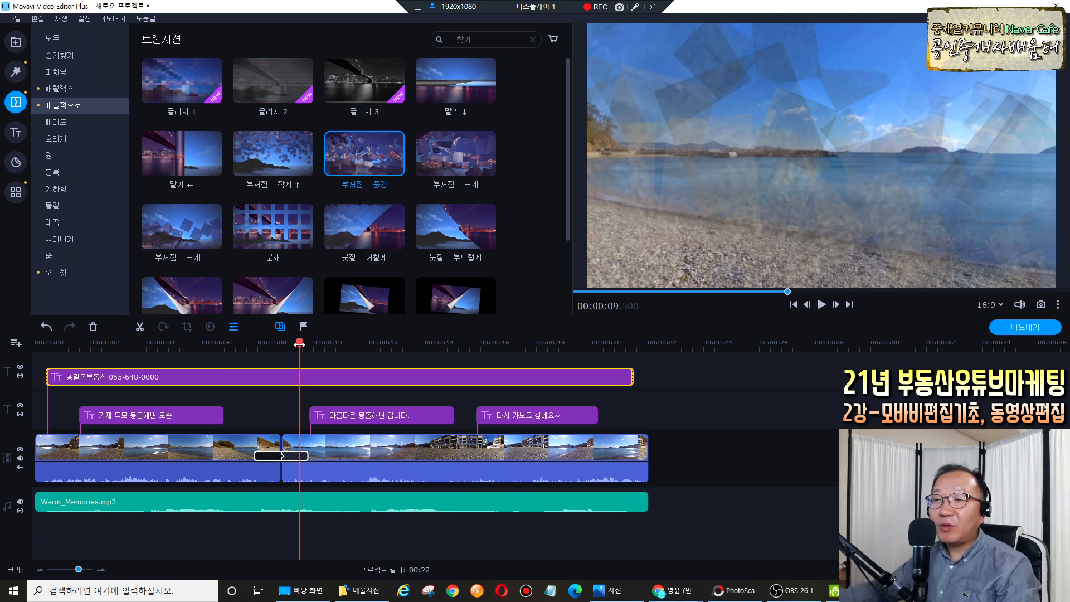
pyautogui.click(236, 343)
pyautogui.press('space')
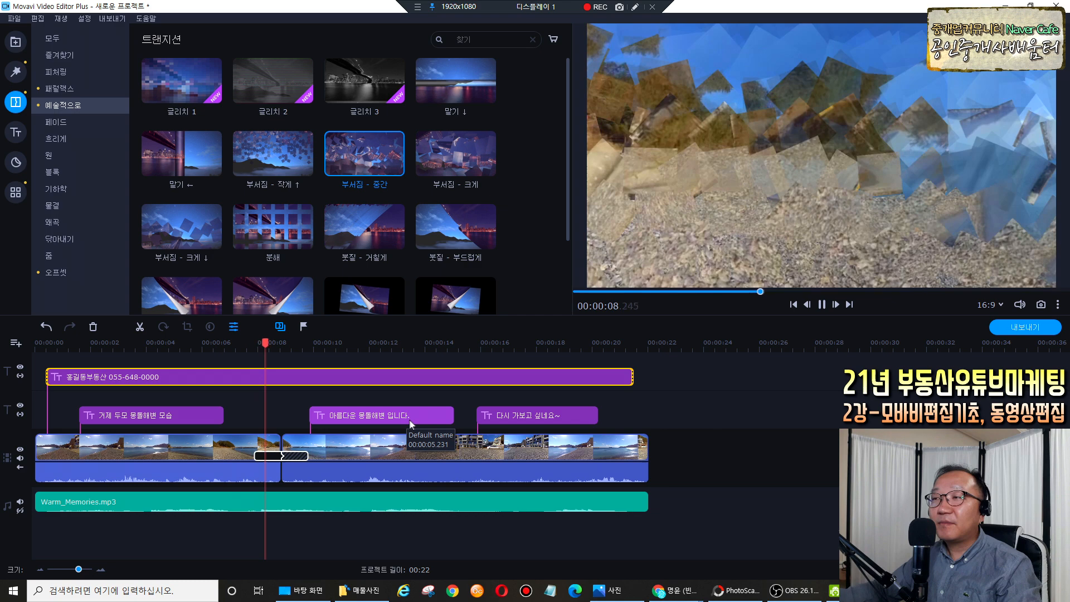
pyautogui.press('space')
pyautogui.click(235, 343)
pyautogui.press('space')
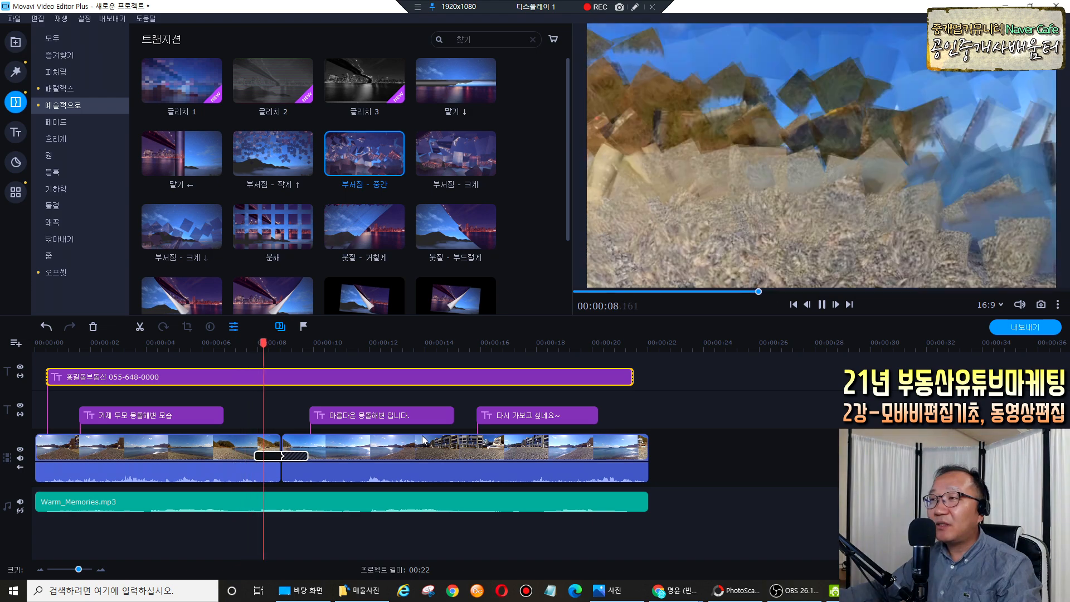
pyautogui.press('space')
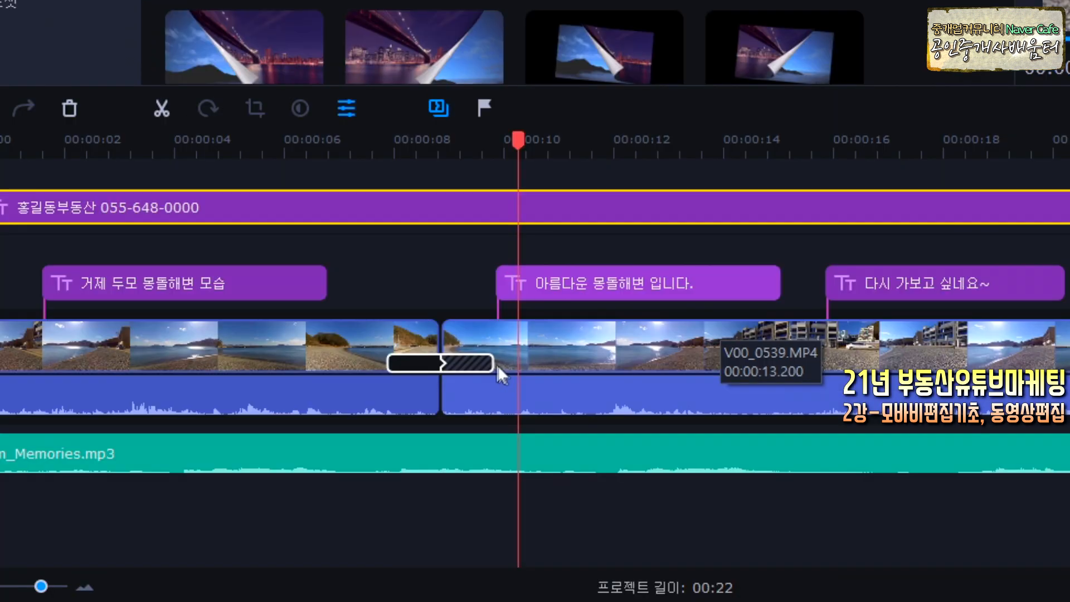
# Shorten the shatter transition by its edge, preview it, then lengthen it again.
pyautogui.click(493, 362)
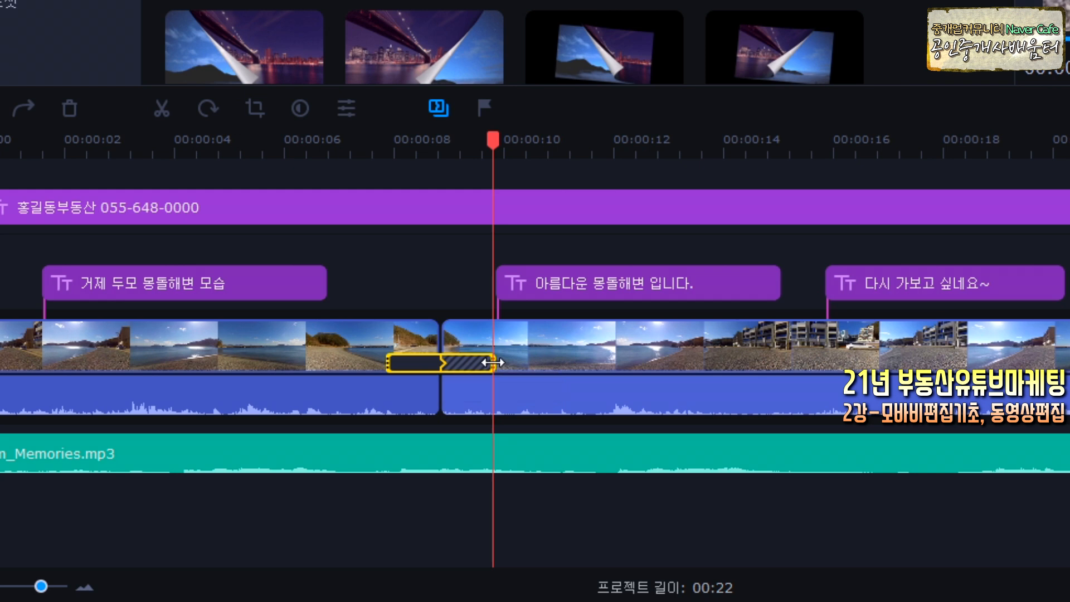
pyautogui.moveTo(493, 362); pyautogui.dragTo(474, 362)
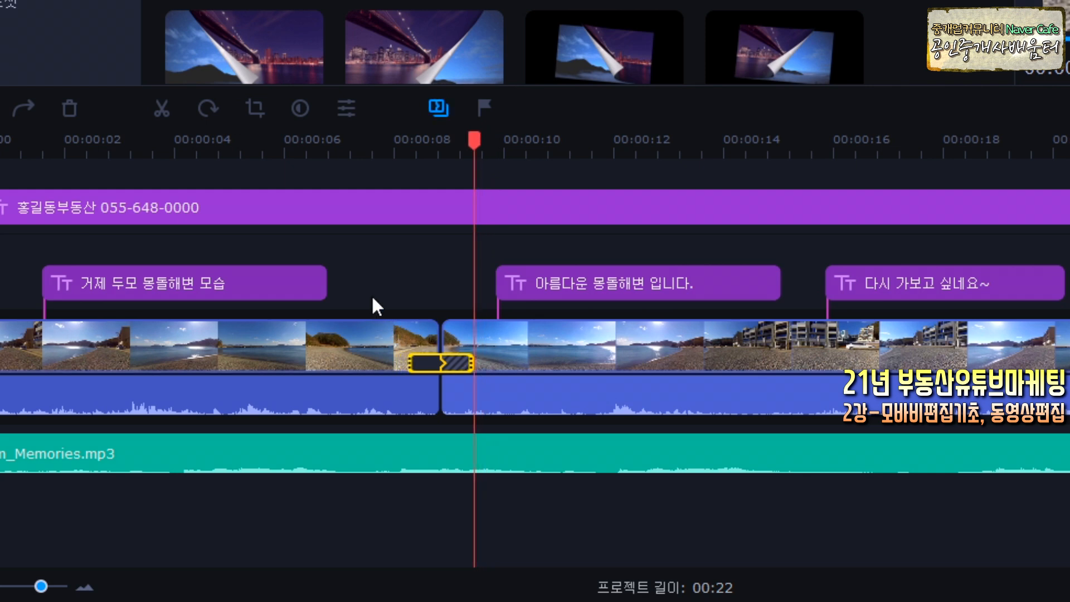
pyautogui.click(383, 345)
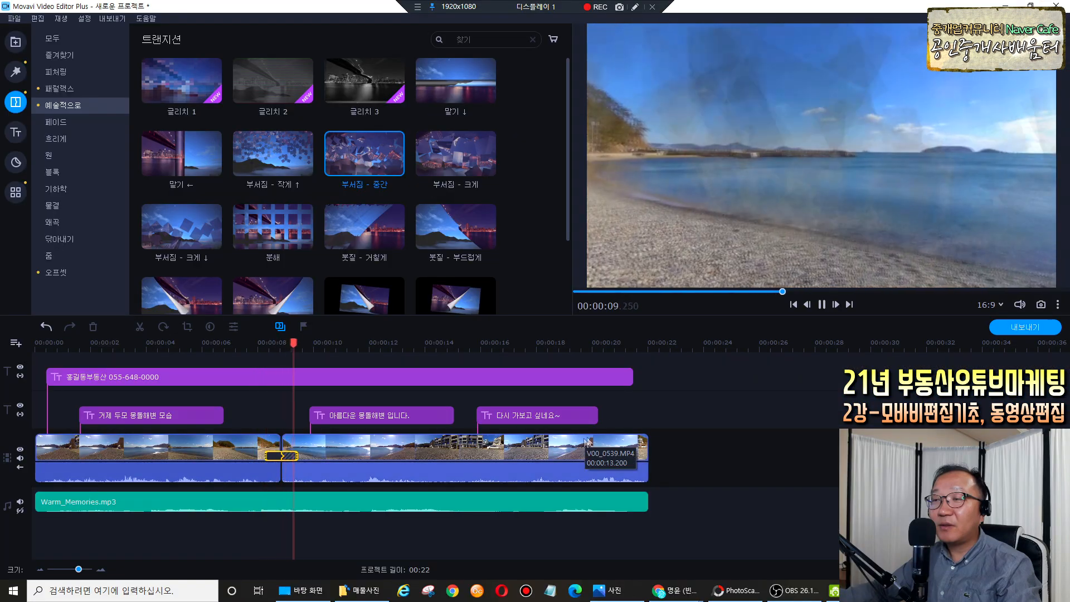
pyautogui.click(855, 234)
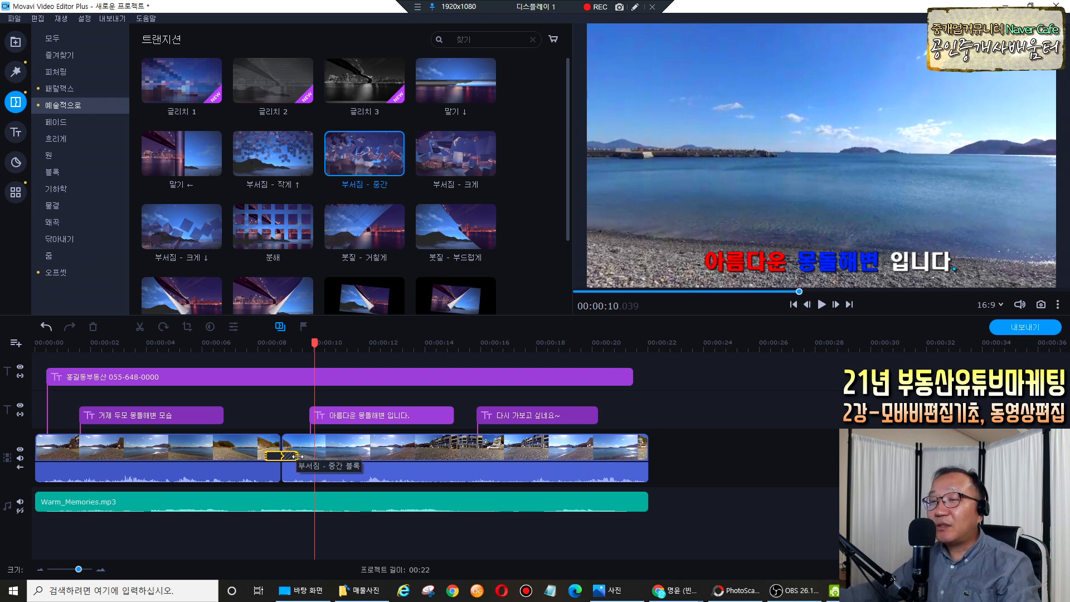
pyautogui.moveTo(296, 456); pyautogui.dragTo(300, 456)
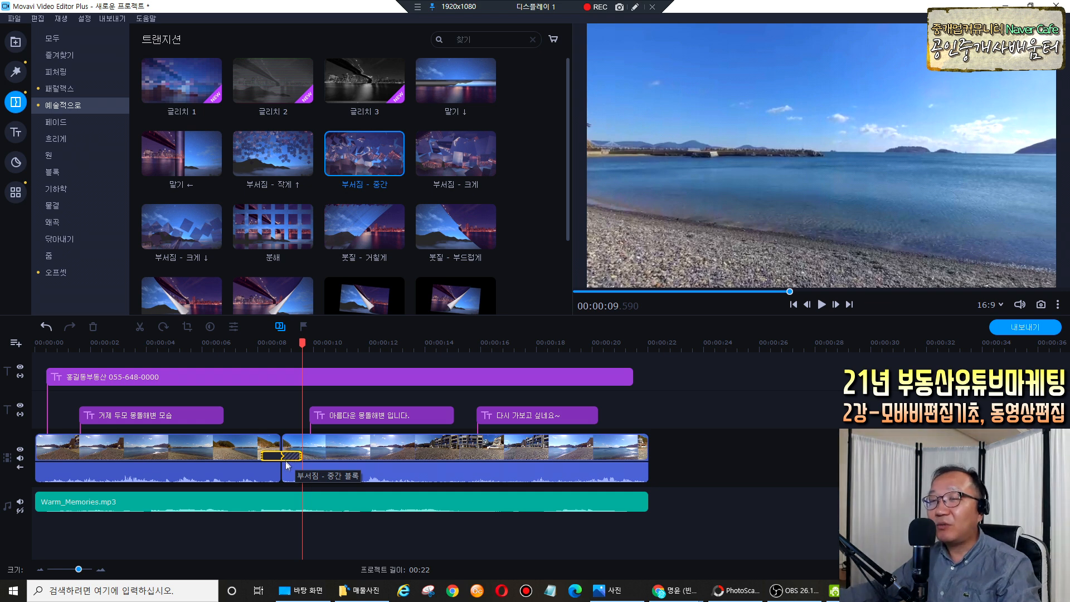
# Set the 부서짐 - 중간 transition's 트랜지션 시간 to 01:000 in its properties dialog.
pyautogui.doubleClick(286, 456)
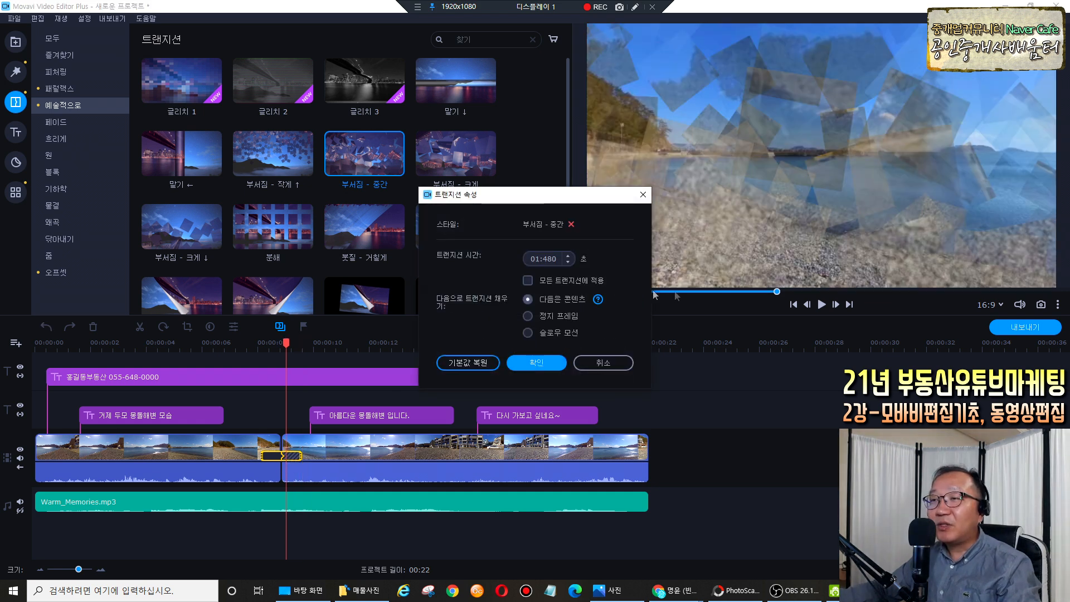
pyautogui.click(634, 6)
pyautogui.moveTo(554, 245)
pyautogui.mouseDown()
pyautogui.moveTo(512, 265)
pyautogui.moveTo(560, 262)
pyautogui.mouseUp()
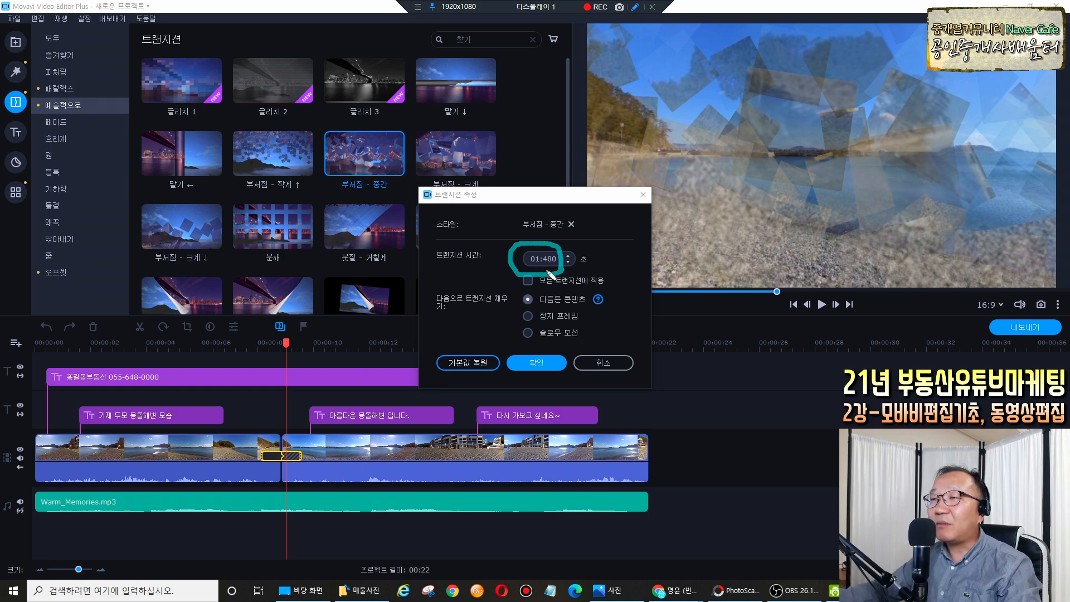
pyautogui.press('Escape')
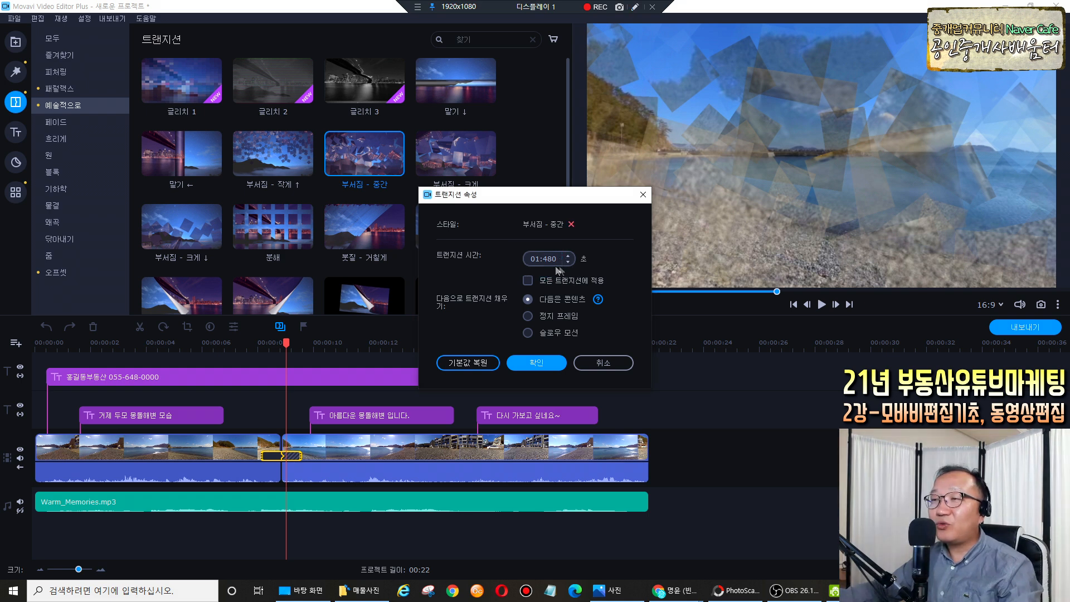
pyautogui.click(568, 257)
pyautogui.moveTo(557, 259); pyautogui.dragTo(544, 259)
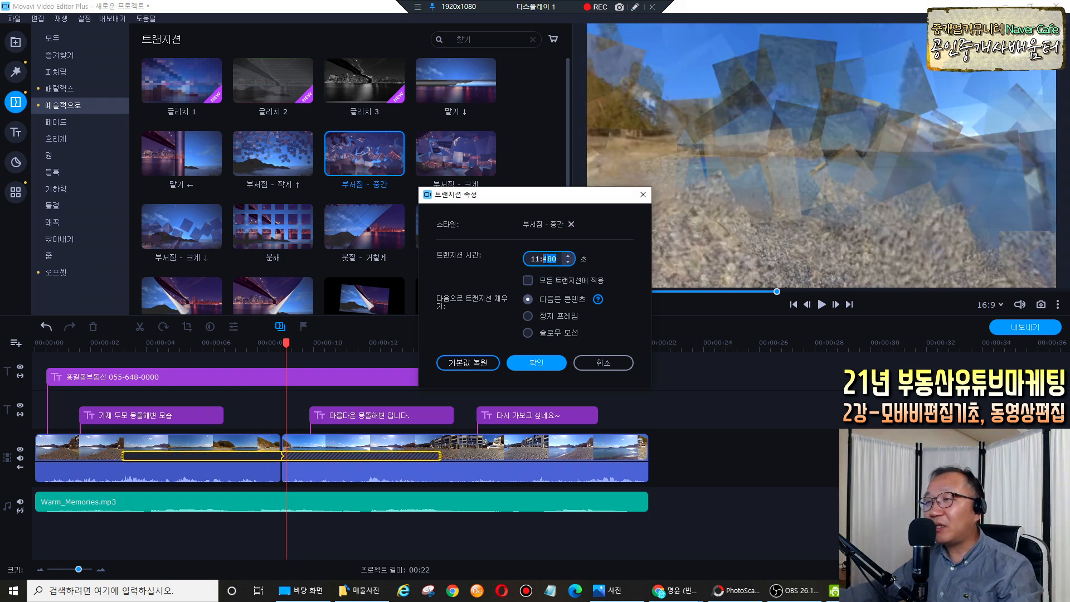
pyautogui.write('01:0')
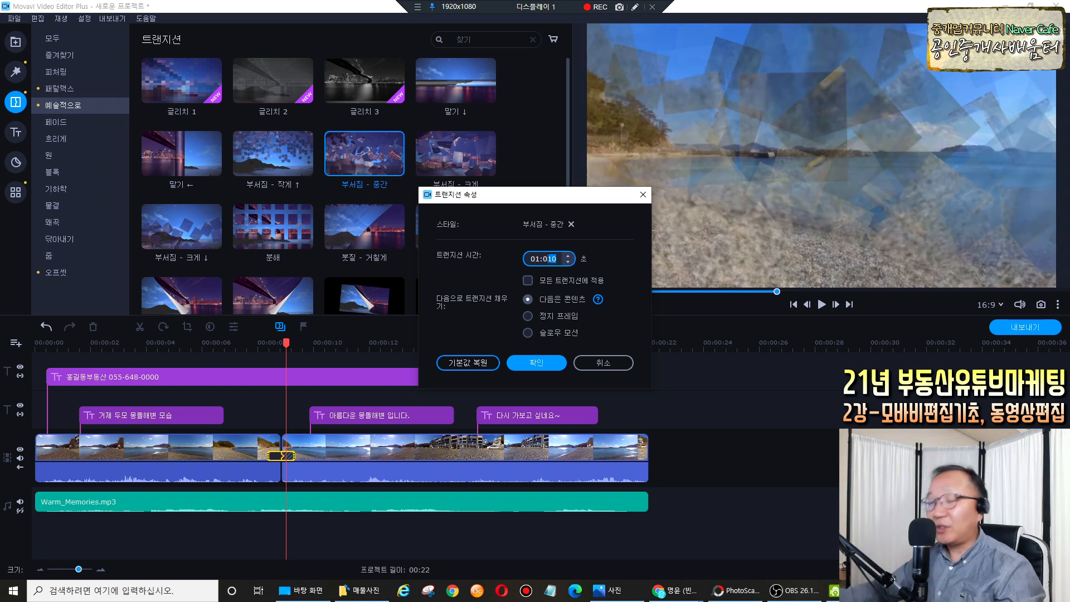
pyautogui.write('00')
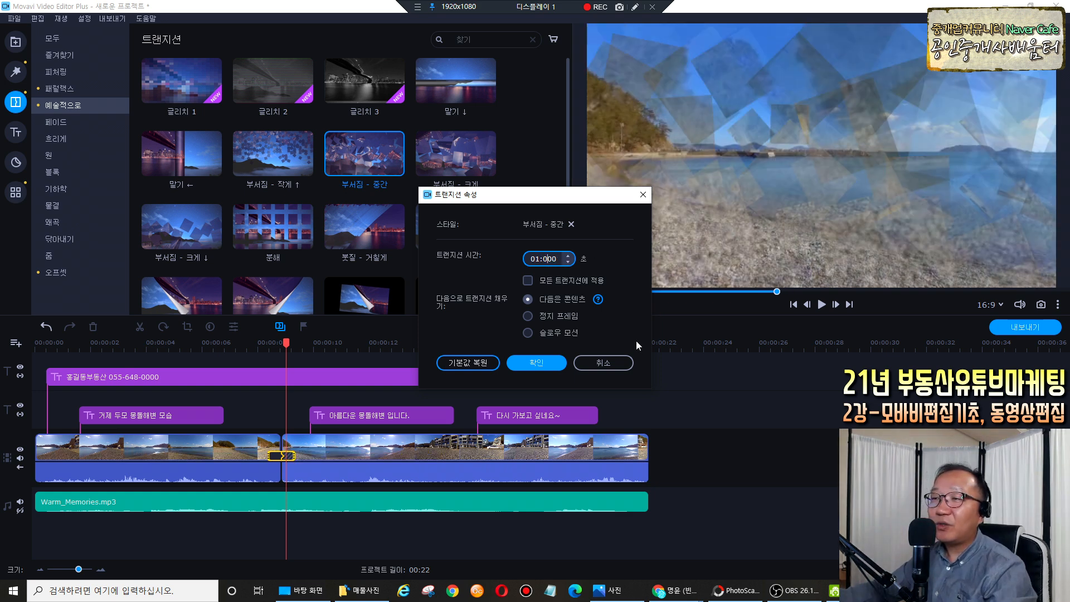
pyautogui.click(547, 361)
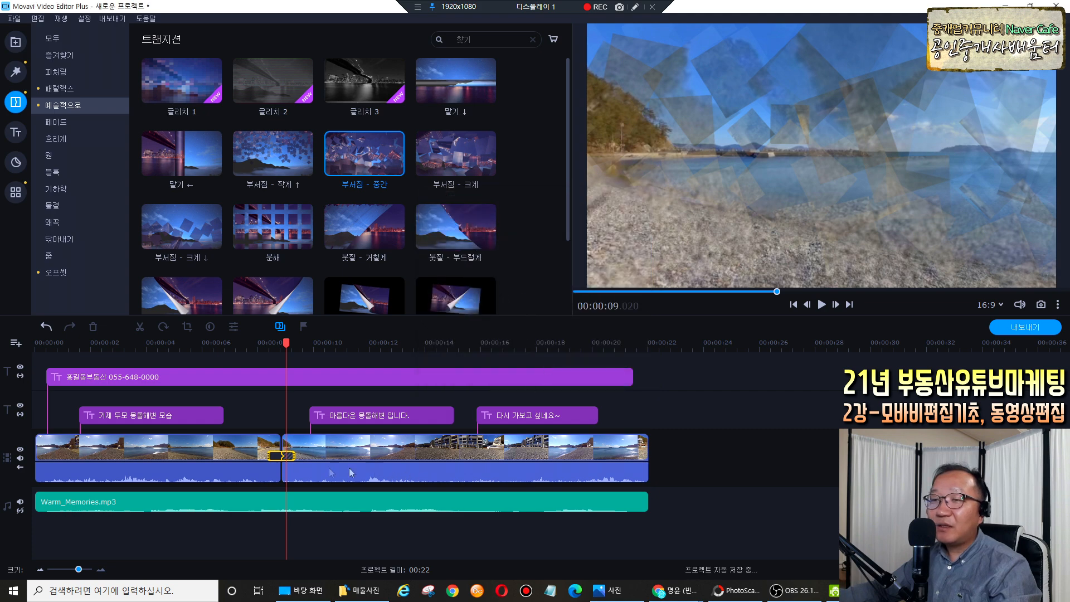
pyautogui.click(288, 343)
# Play the timeline through the finished shatter transition.
pyautogui.moveTo(288, 344); pyautogui.dragTo(260, 344)
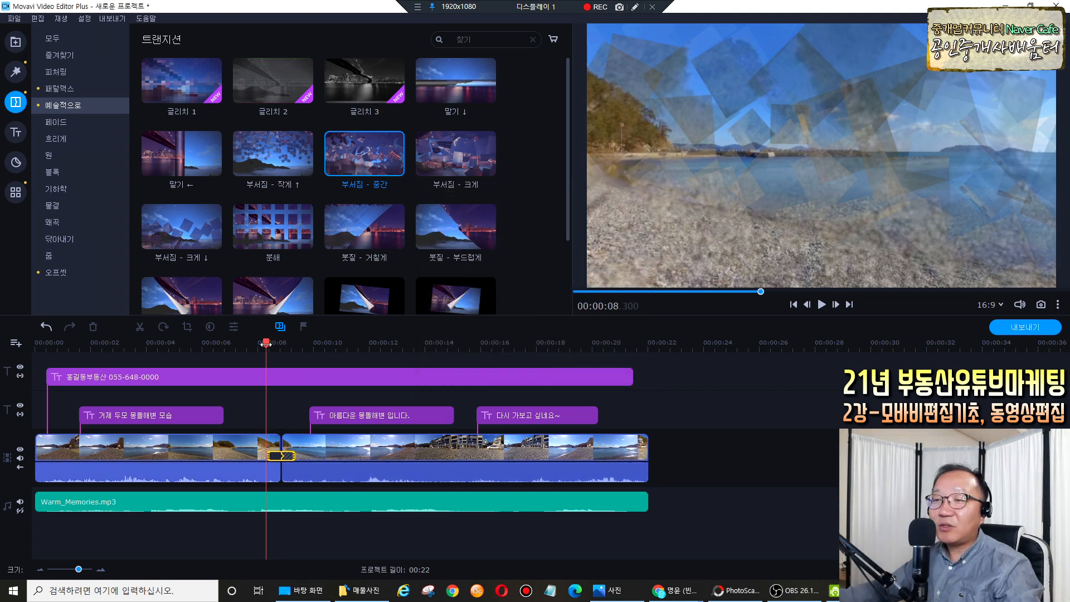
pyautogui.press('space')
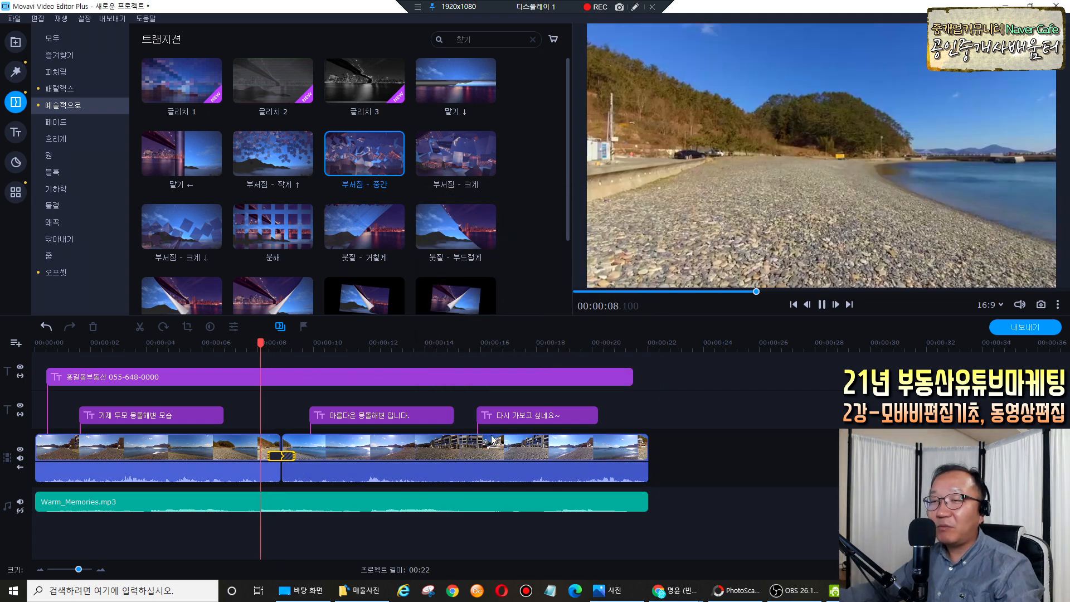
pyautogui.press('space')
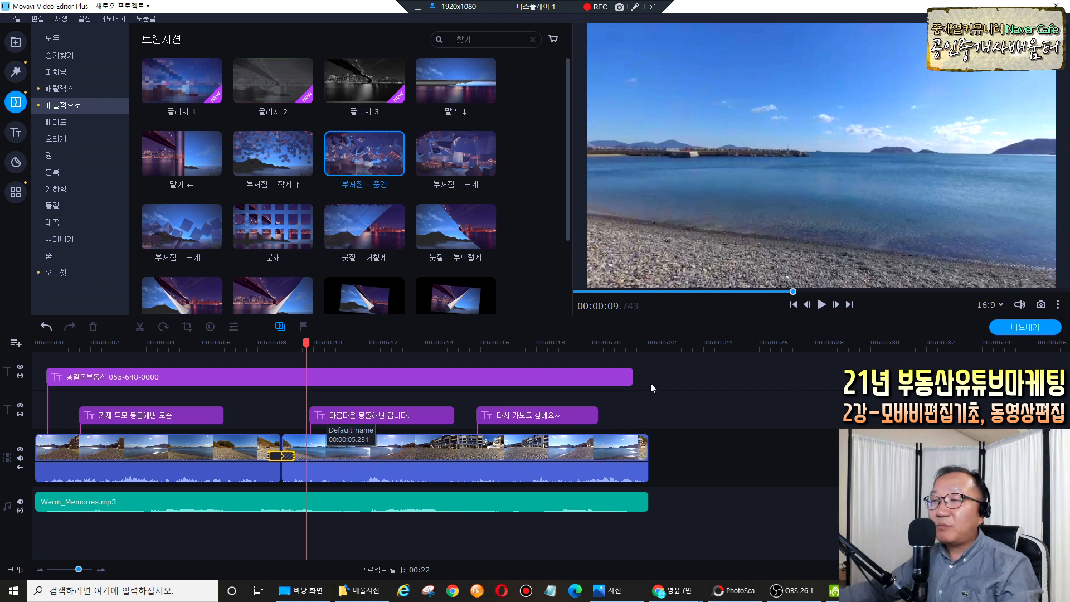
# Deselect the transition and bring up the 파일 menu.
pyautogui.click(673, 384)
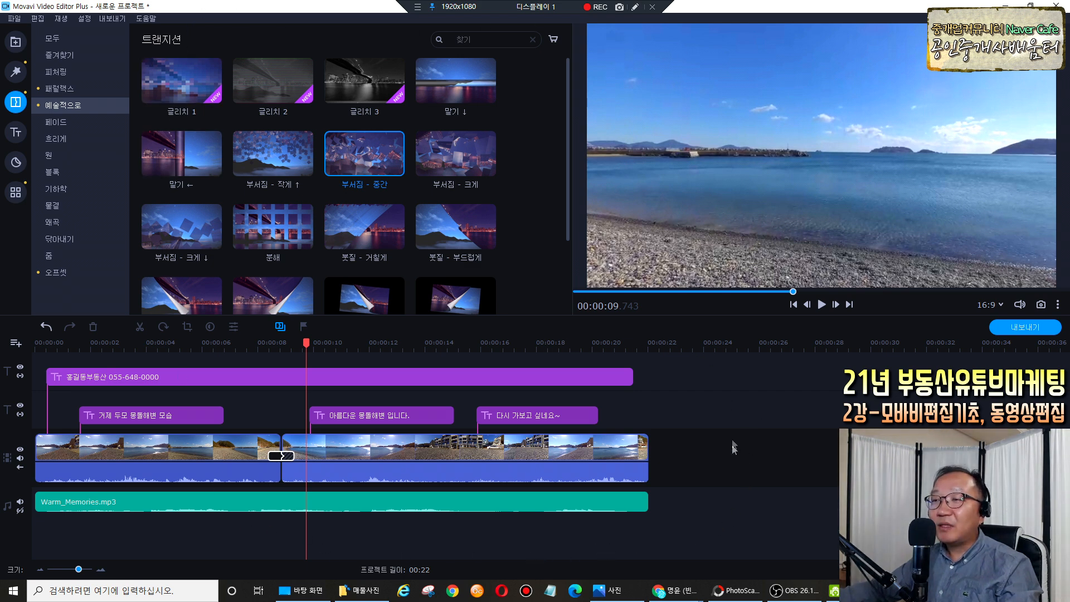
pyautogui.click(634, 7)
pyautogui.moveTo(695, 479)
pyautogui.mouseDown()
pyautogui.moveTo(677, 499)
pyautogui.moveTo(453, 543)
pyautogui.moveTo(228, 531)
pyautogui.moveTo(117, 451)
pyautogui.moveTo(201, 390)
pyautogui.moveTo(580, 372)
pyautogui.moveTo(696, 430)
pyautogui.moveTo(694, 490)
pyautogui.mouseUp()
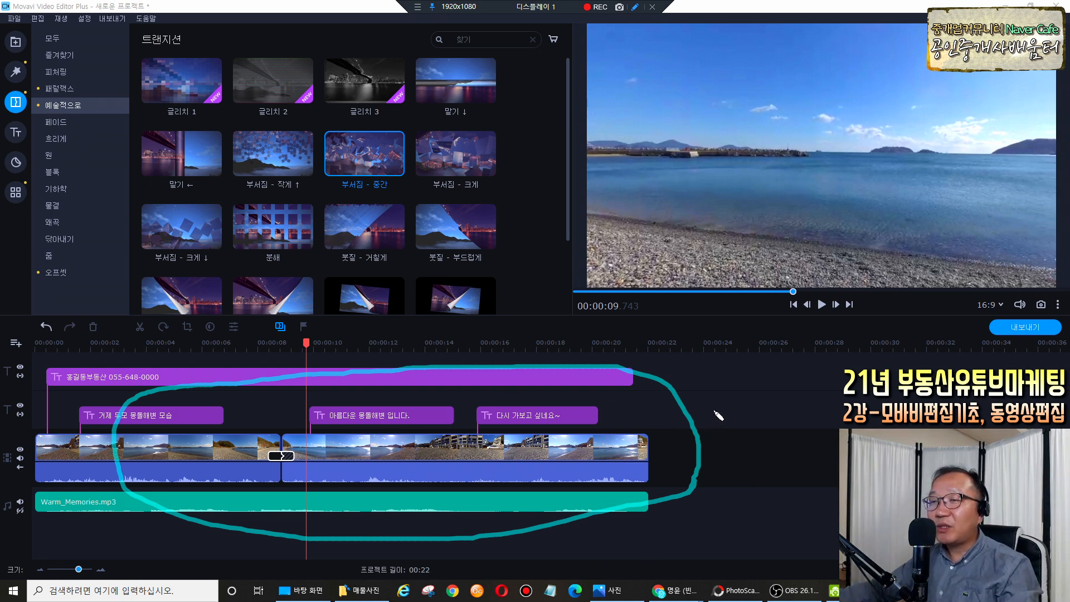
pyautogui.press('Escape')
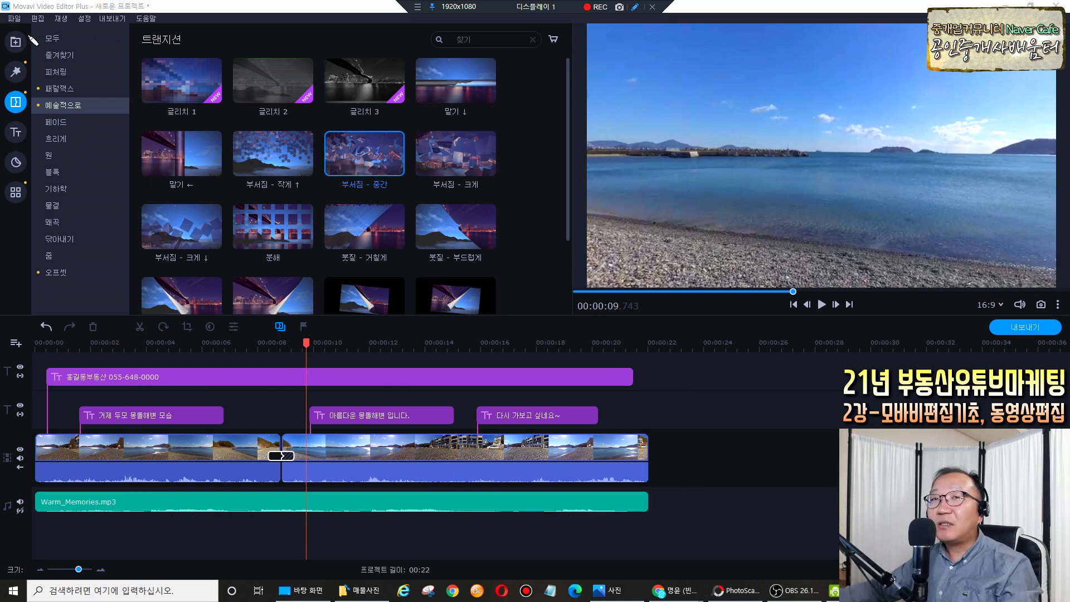
pyautogui.moveTo(13, 16); pyautogui.dragTo(19, 25)
pyautogui.press('Escape')
pyautogui.click(16, 20)
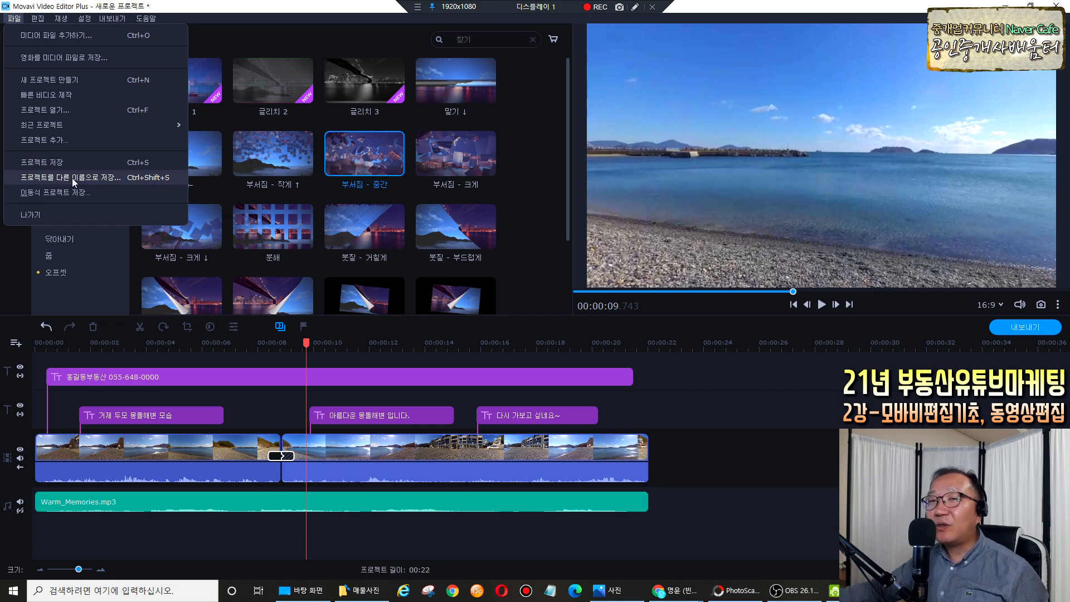
# Save the project as 오늘연습용 in D:\모바비프로젝트.
pyautogui.click(73, 182)
pyautogui.moveTo(298, 75); pyautogui.dragTo(421, 95)
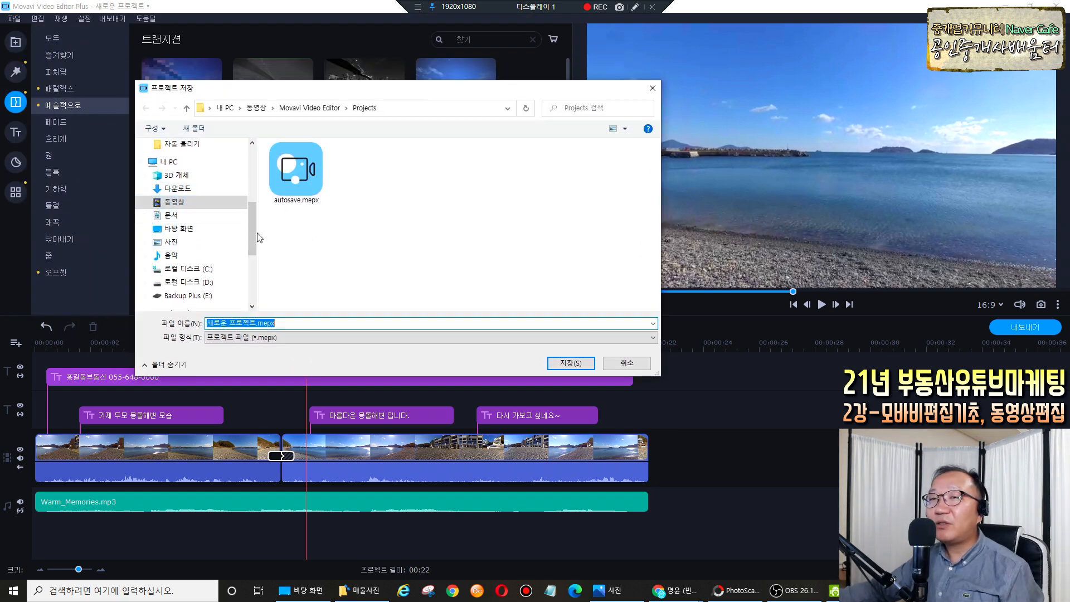
pyautogui.scroll(-1, 251, 231)
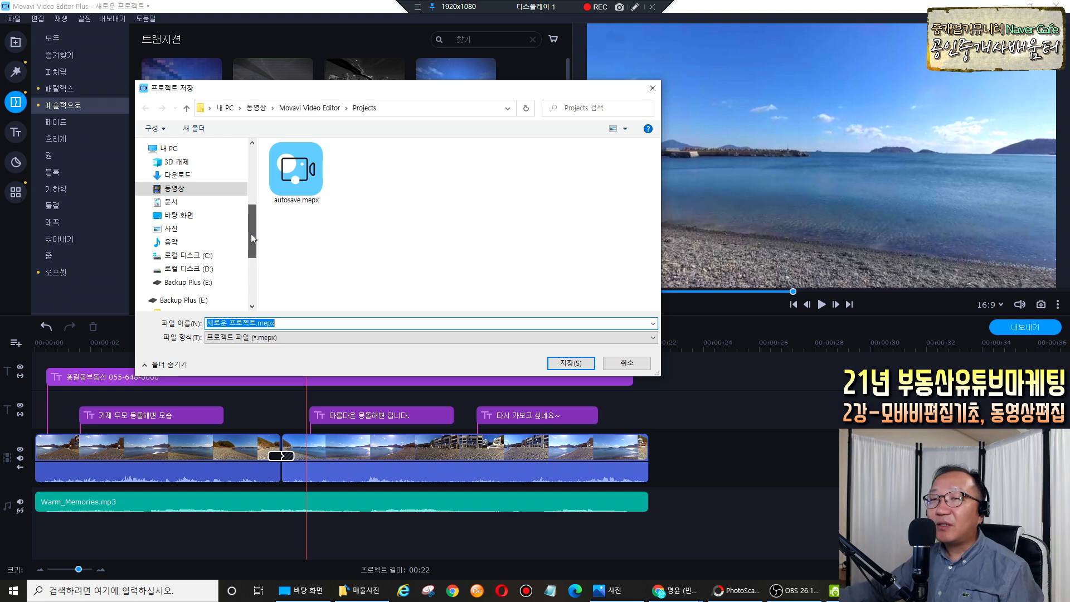
pyautogui.click(211, 271)
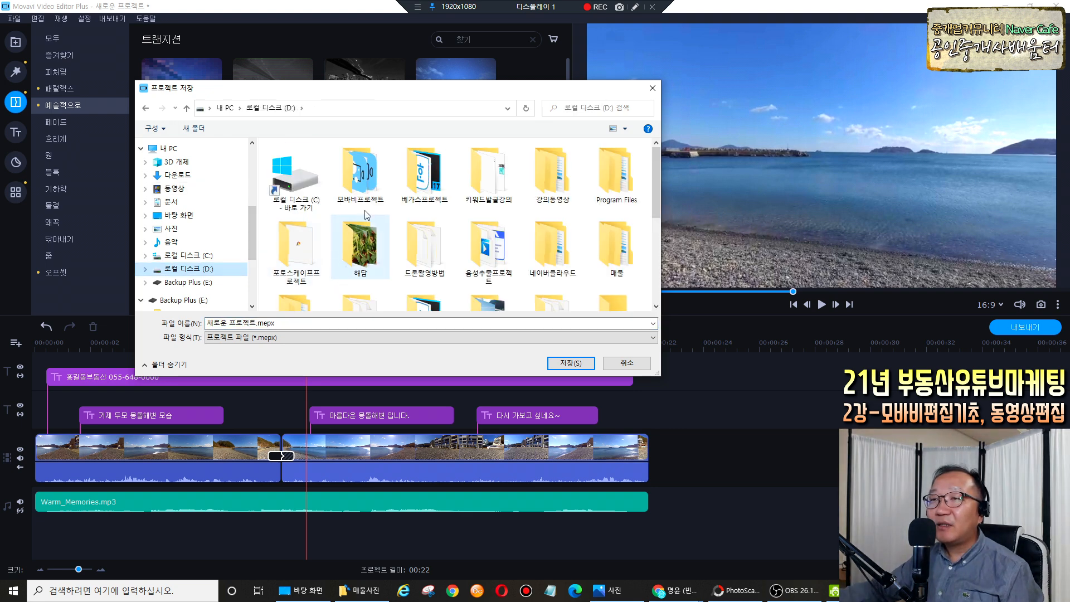
pyautogui.doubleClick(380, 186)
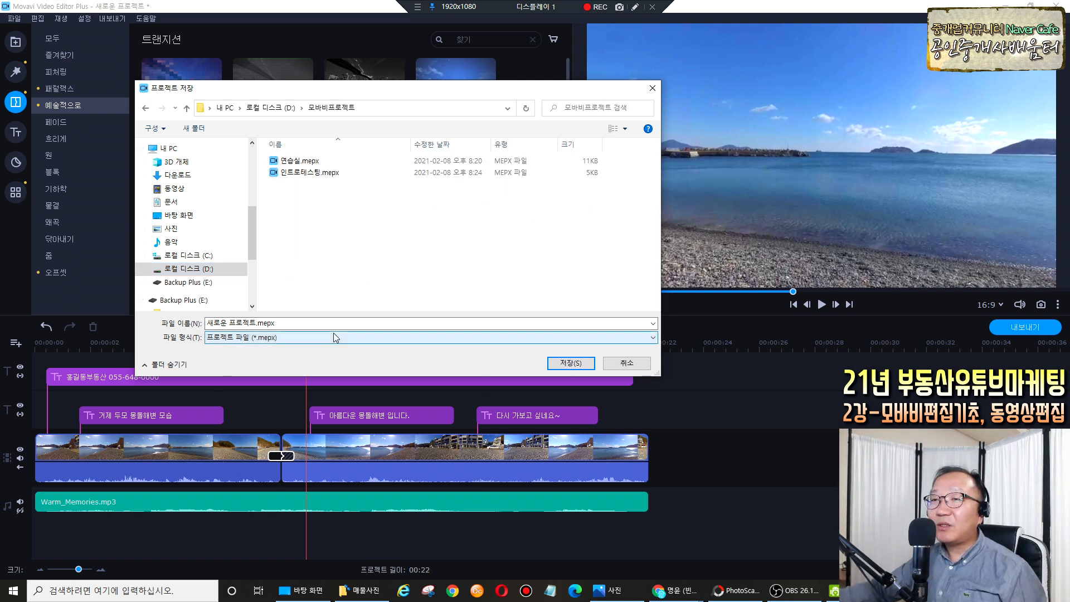
pyautogui.click(254, 322)
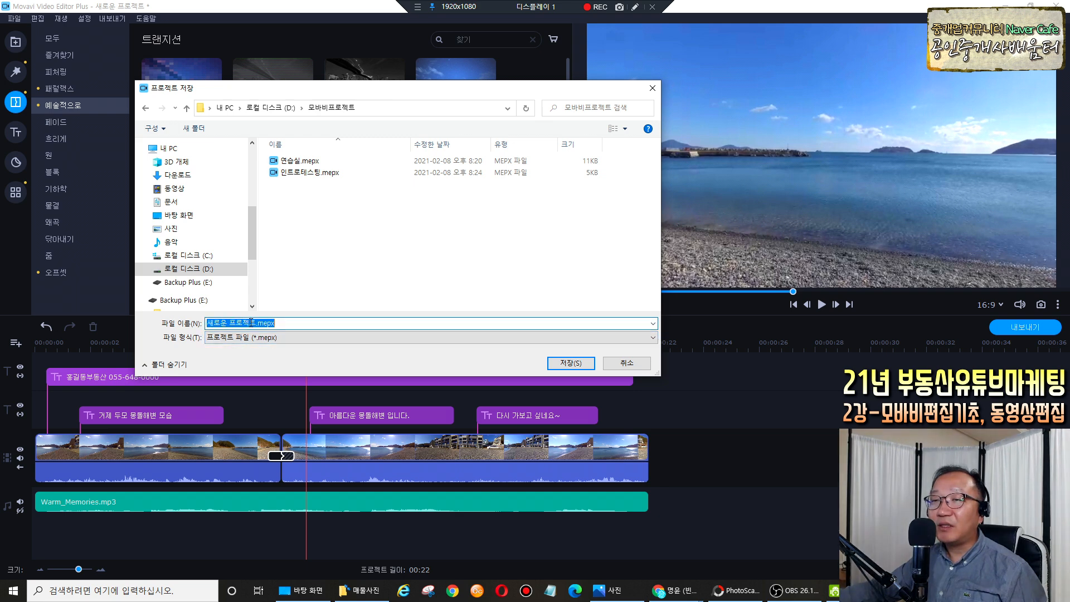
pyautogui.click(254, 323)
pyautogui.tripleClick(254, 322)
pyautogui.write('오늘')
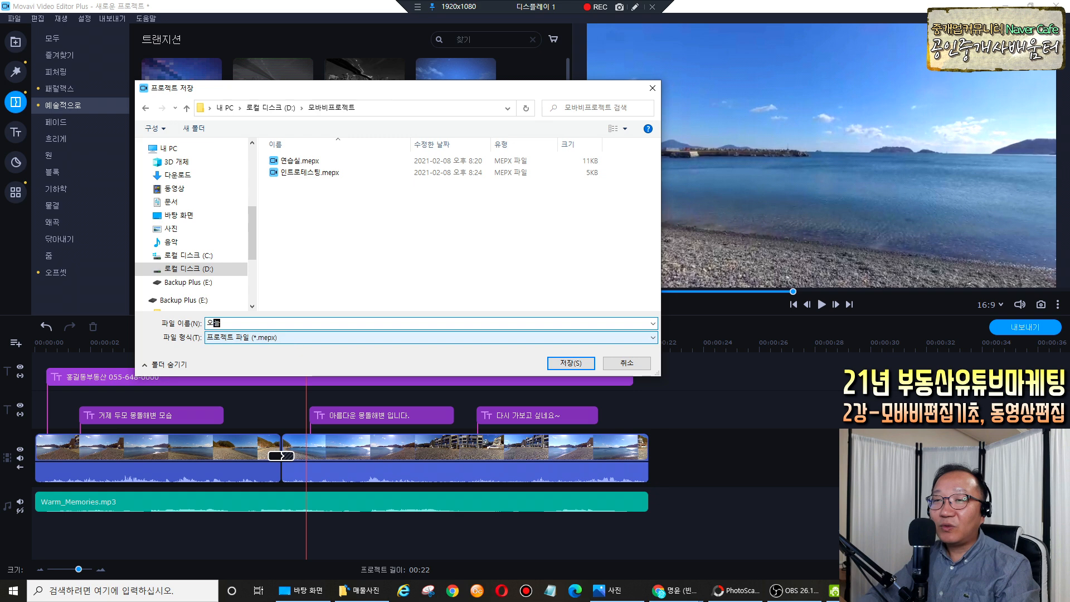
pyautogui.write('연습용')
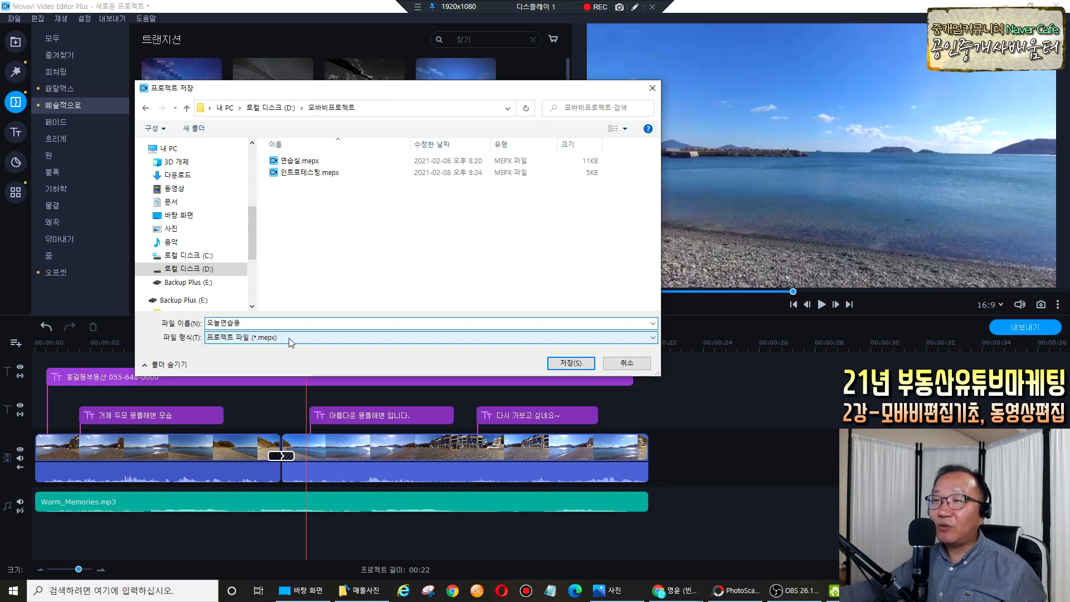
pyautogui.click(568, 362)
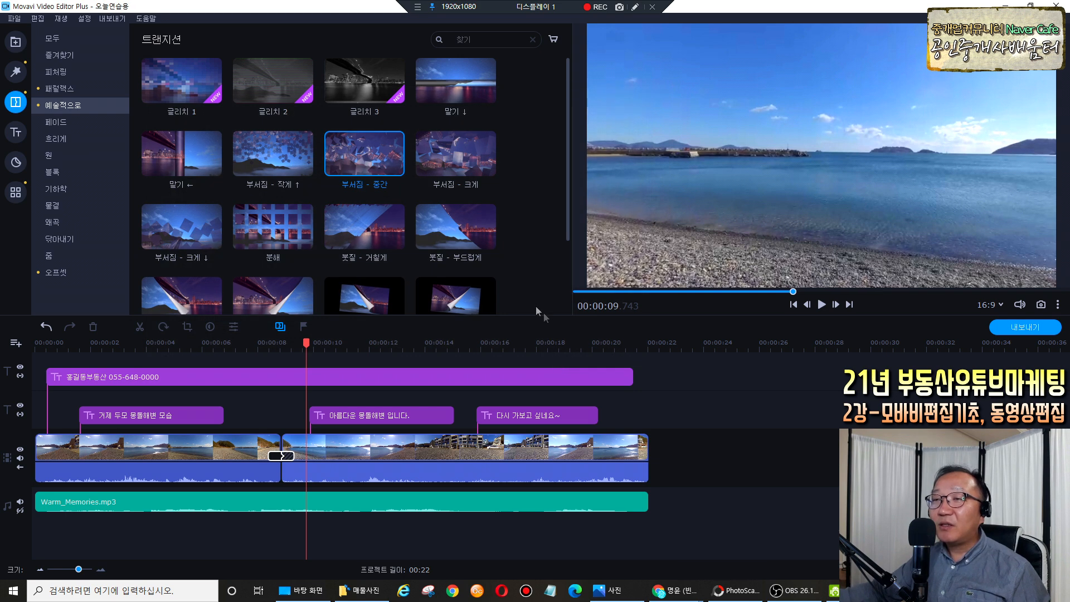
# Create a 프로젝트저장 folder on the Desktop and save the project into it.
pyautogui.click(16, 20)
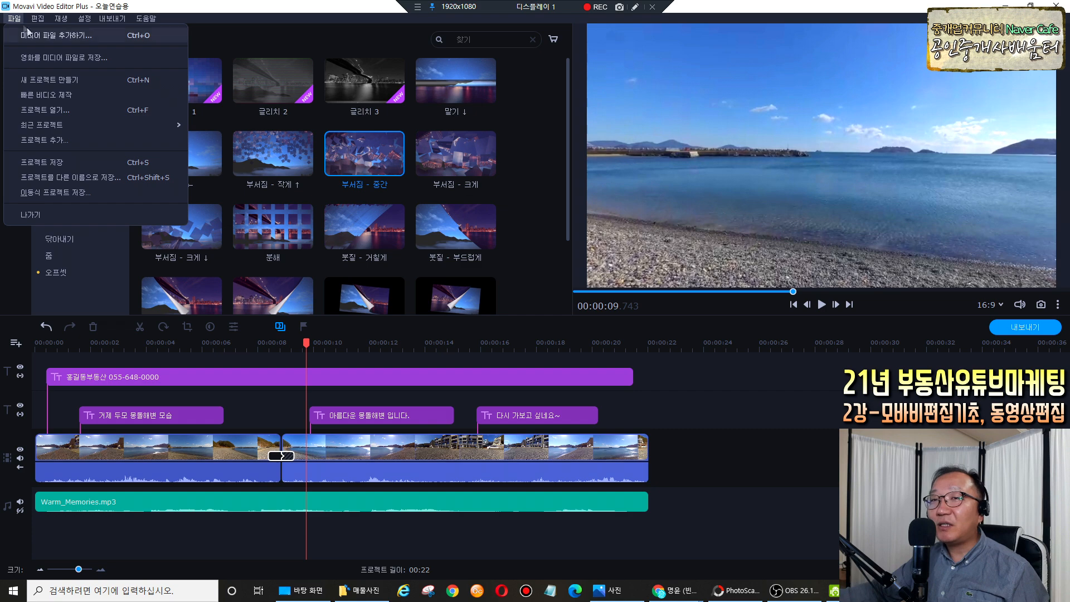
pyautogui.click(78, 177)
pyautogui.click(189, 229)
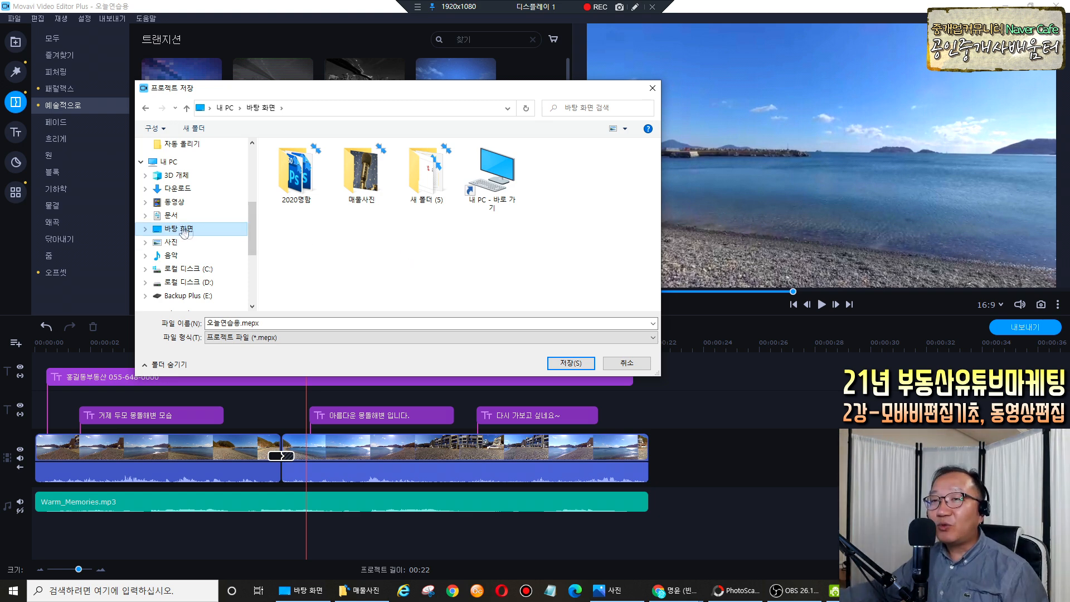
pyautogui.rightClick(366, 239)
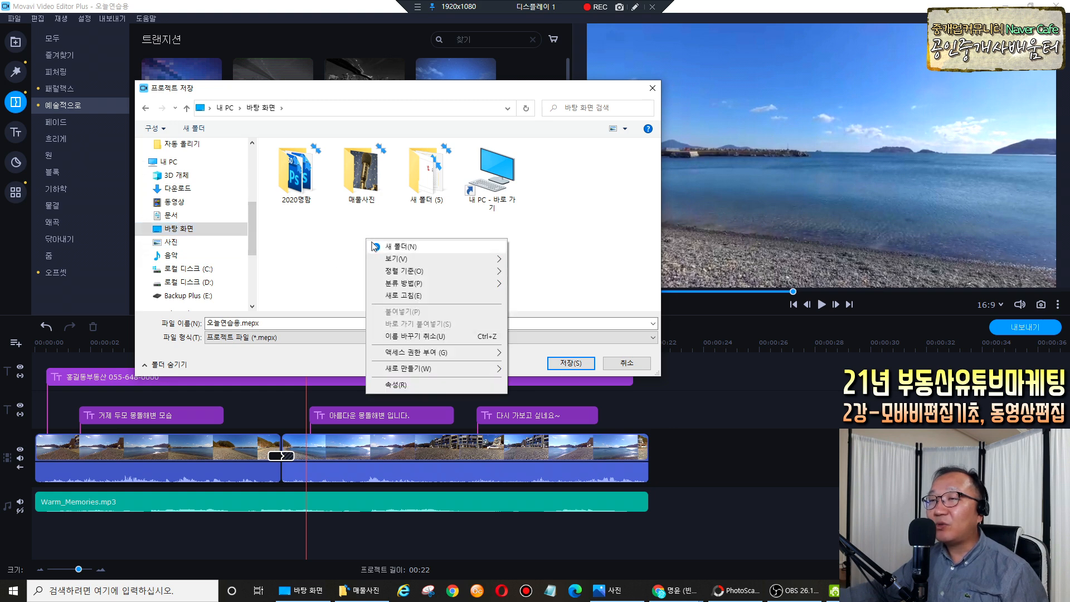
pyautogui.click(377, 246)
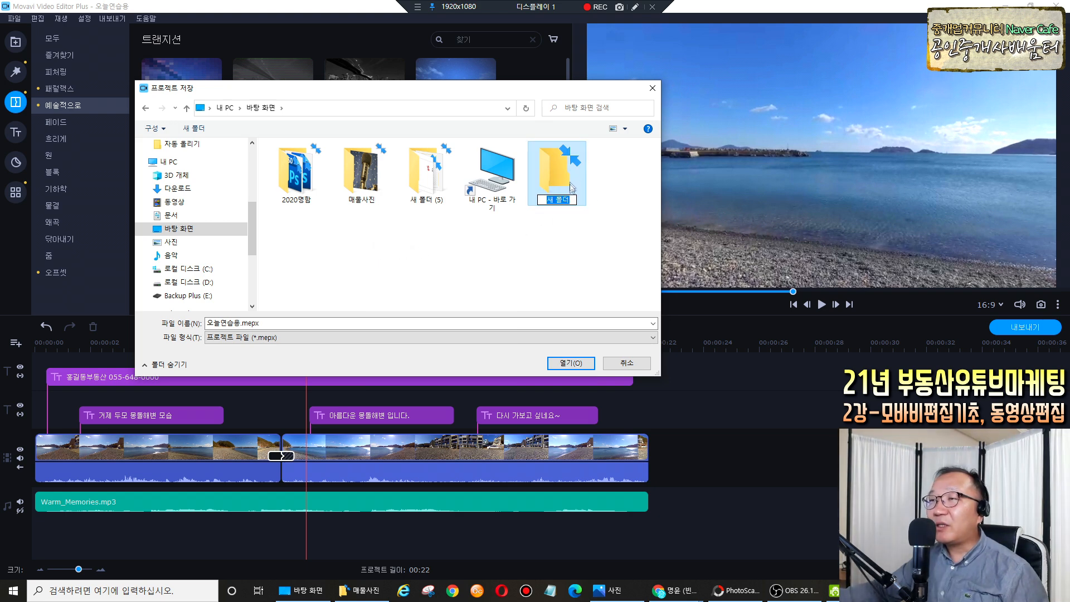
pyautogui.write('ㅁ')
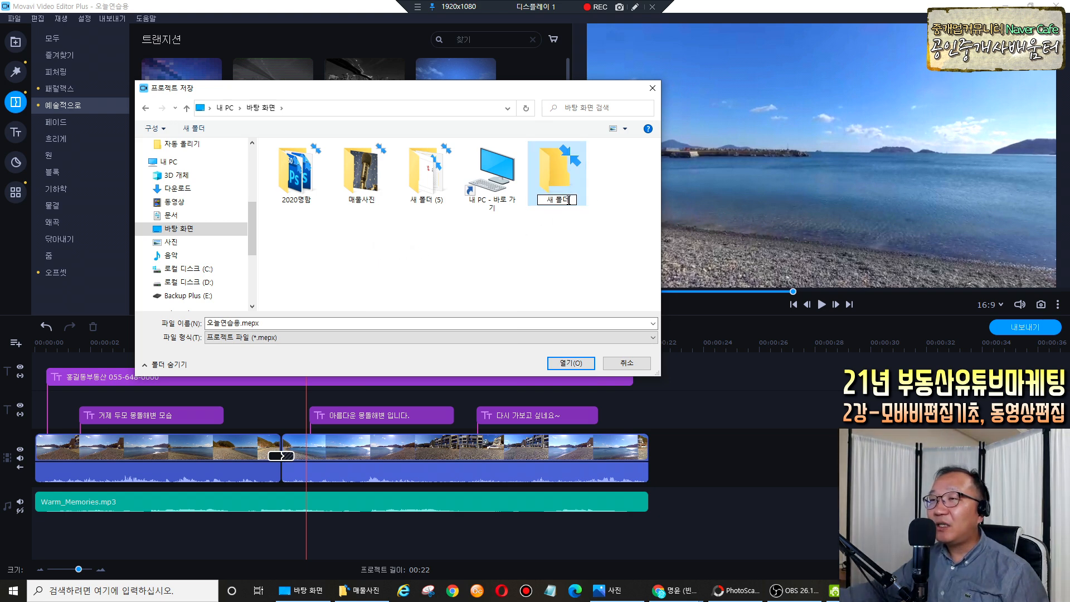
pyautogui.write('로젝트저장')
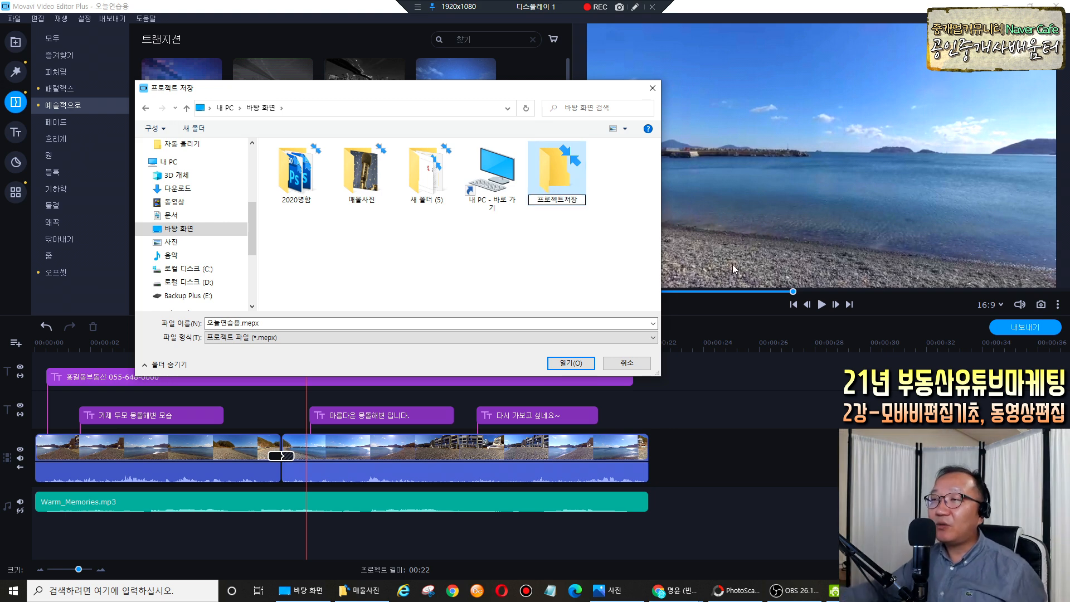
pyautogui.click(510, 255)
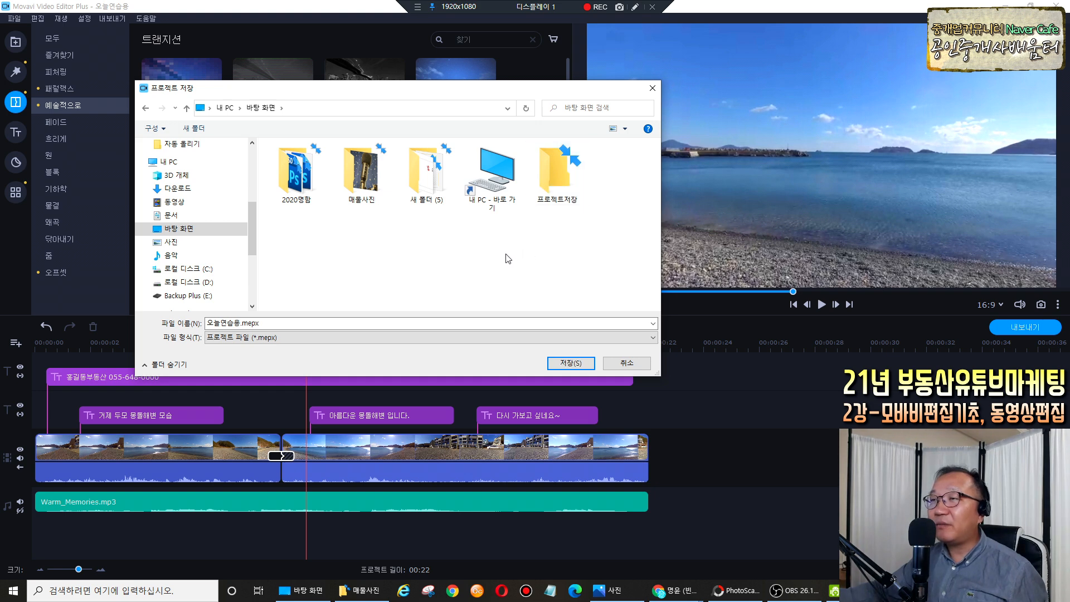
pyautogui.click(562, 204)
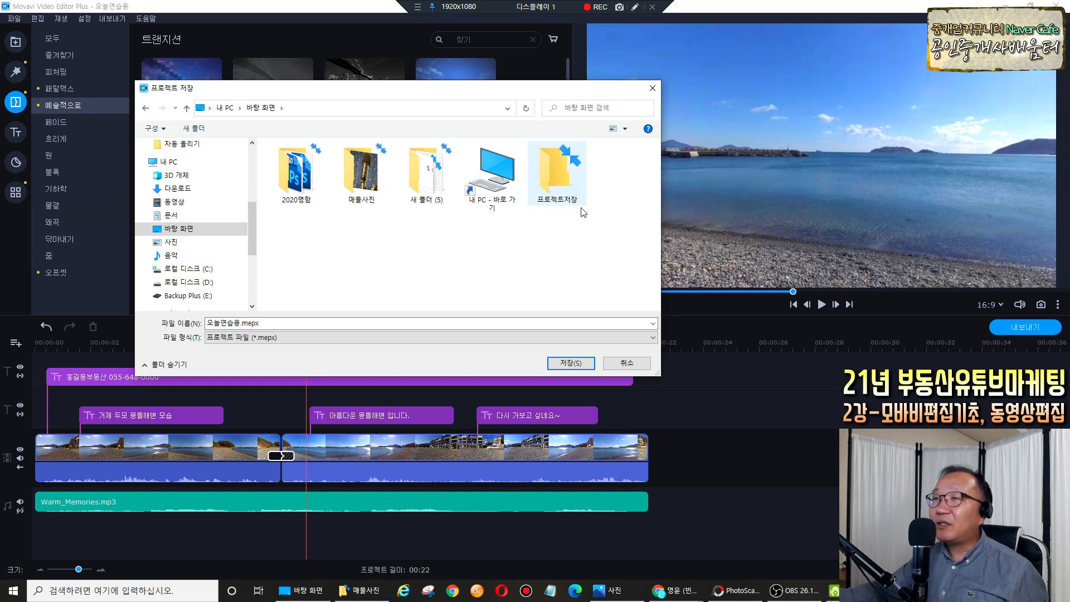
pyautogui.doubleClick(560, 183)
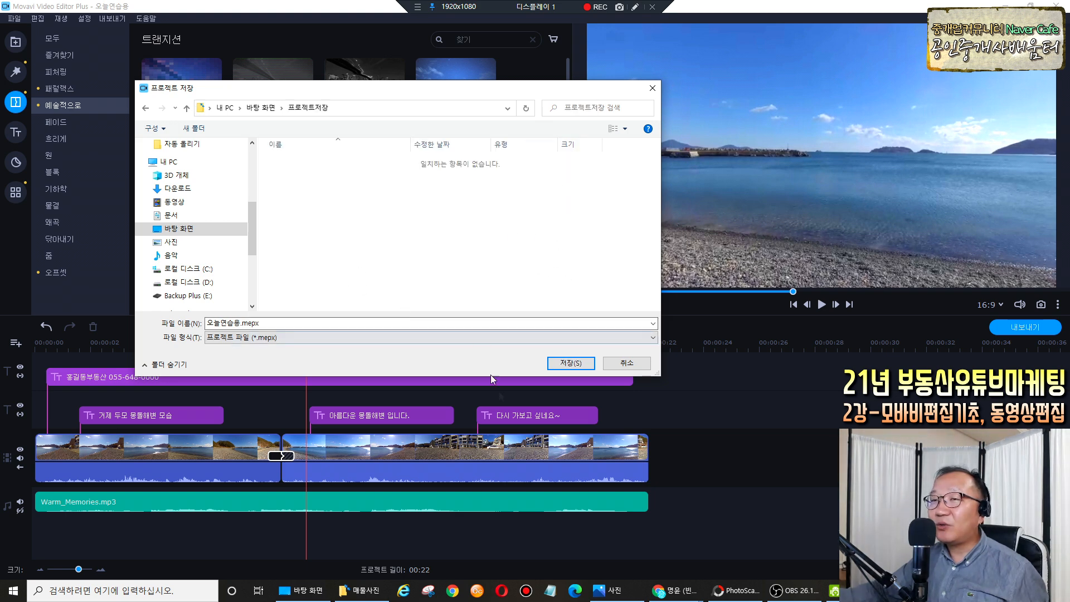
pyautogui.click(571, 363)
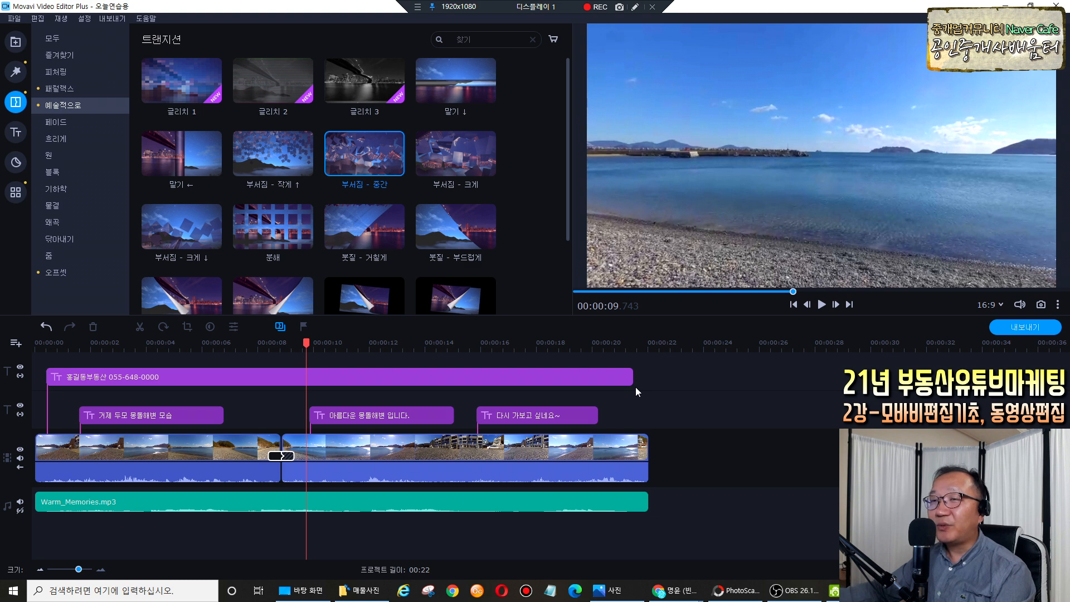
# Export the project as MP4 titled 오늘연습용 to D:\ and confirm the success message.
pyautogui.moveTo(1044, 348)
pyautogui.mouseDown()
pyautogui.moveTo(981, 322)
pyautogui.moveTo(1040, 309)
pyautogui.moveTo(1046, 346)
pyautogui.moveTo(990, 341)
pyautogui.mouseUp()
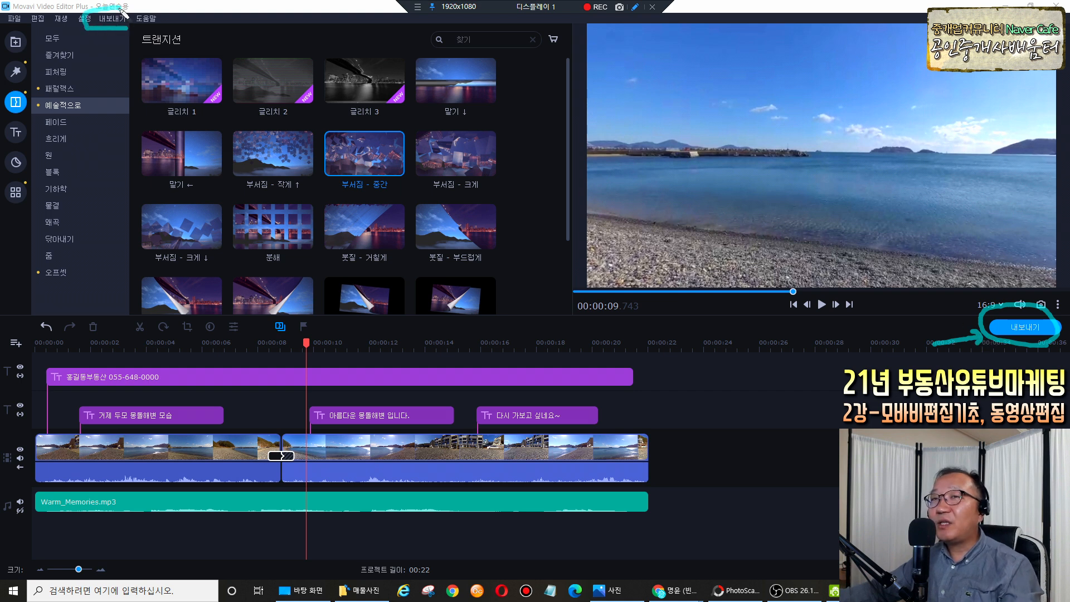
pyautogui.press('Escape')
pyautogui.click(1015, 326)
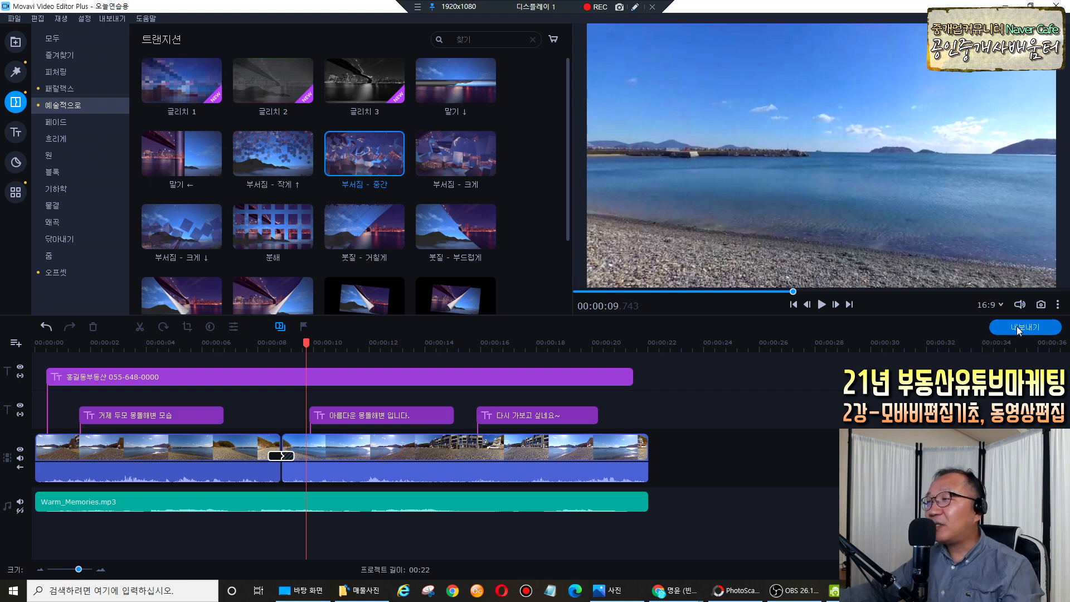
pyautogui.moveTo(512, 215); pyautogui.dragTo(550, 216)
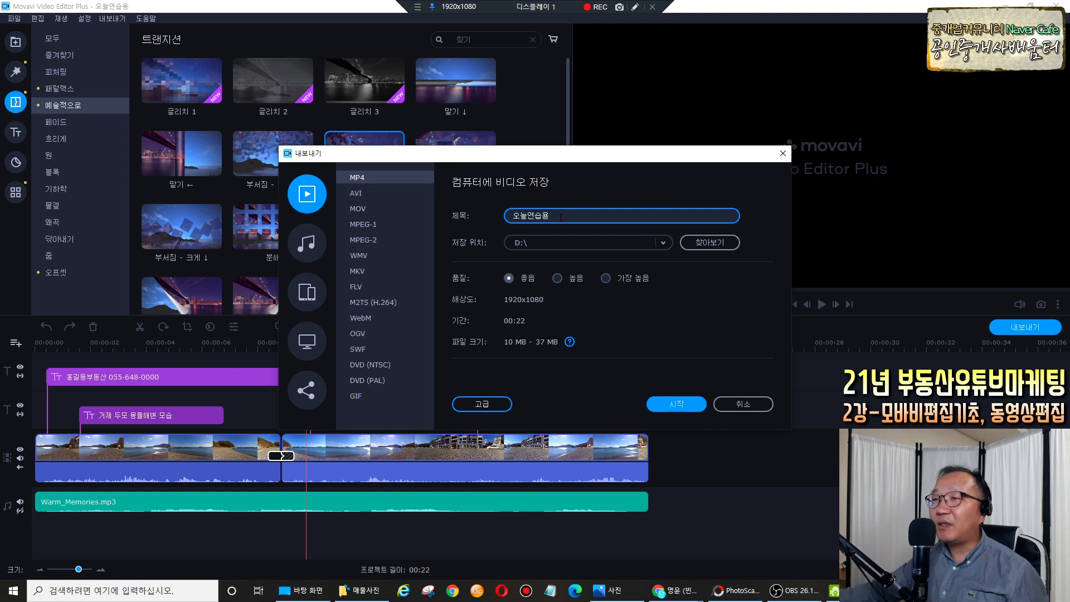
pyautogui.click(549, 239)
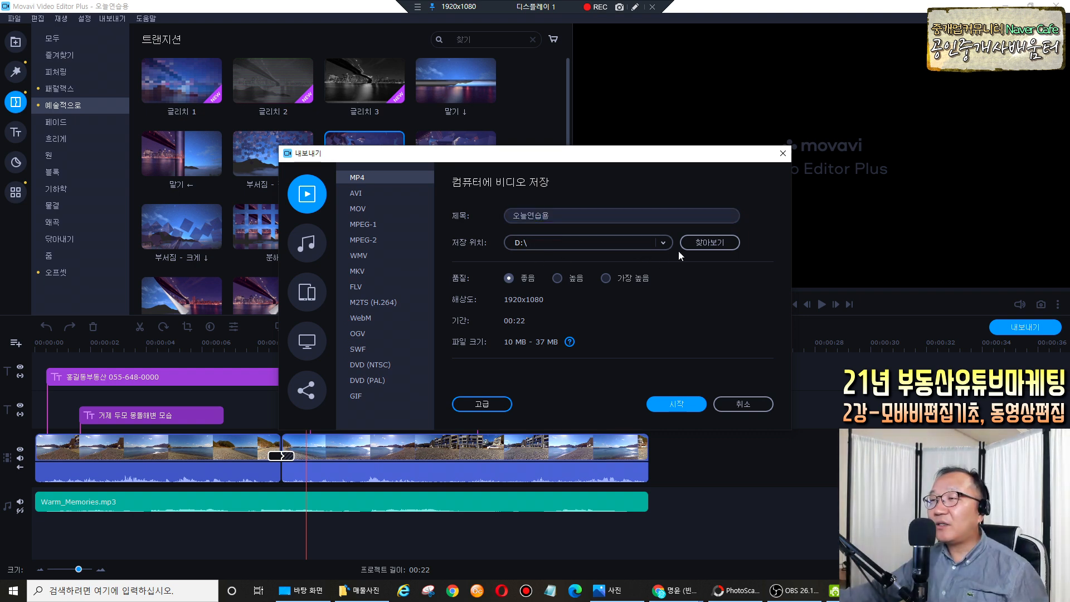
pyautogui.click(707, 245)
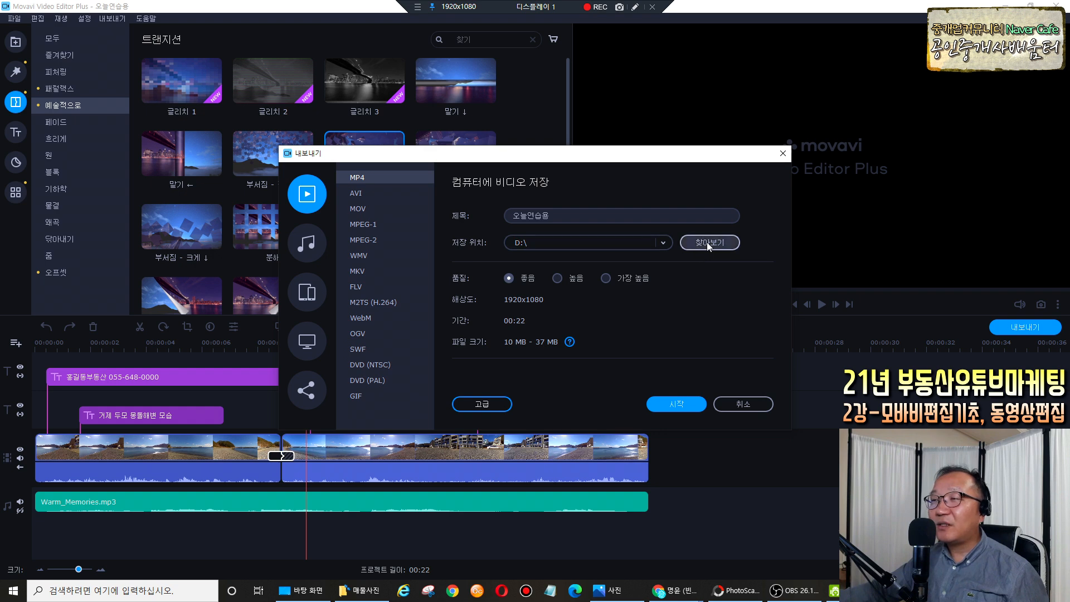
pyautogui.click(351, 338)
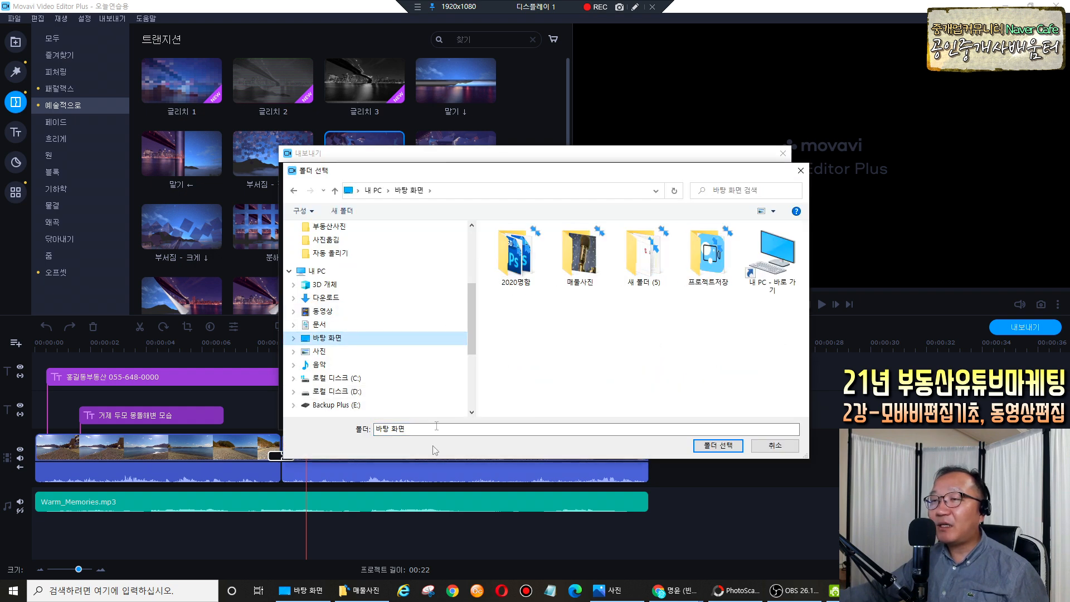
pyautogui.click(779, 445)
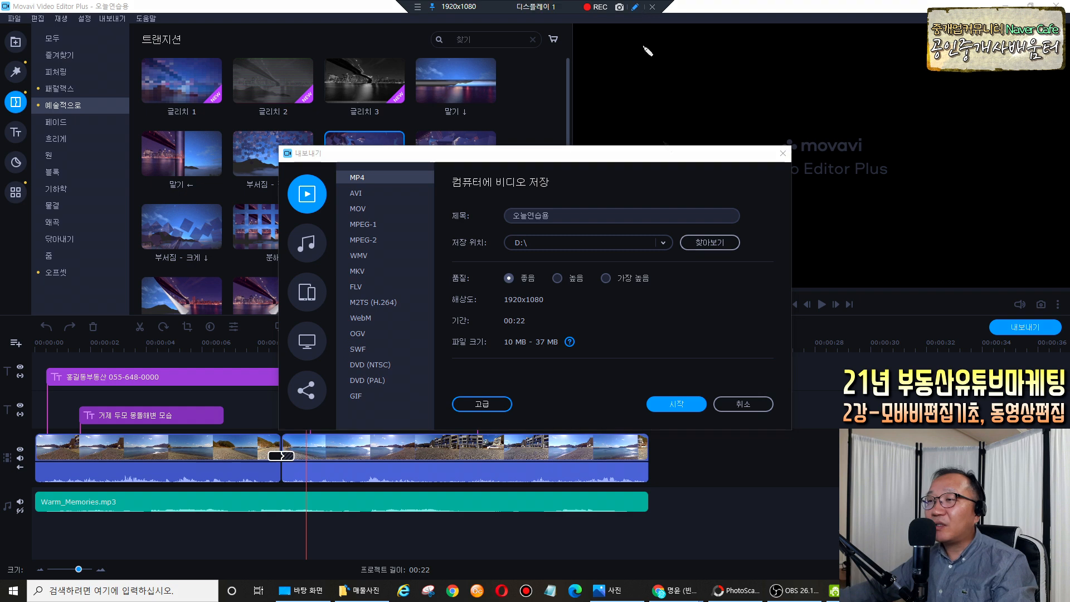
pyautogui.click(678, 415)
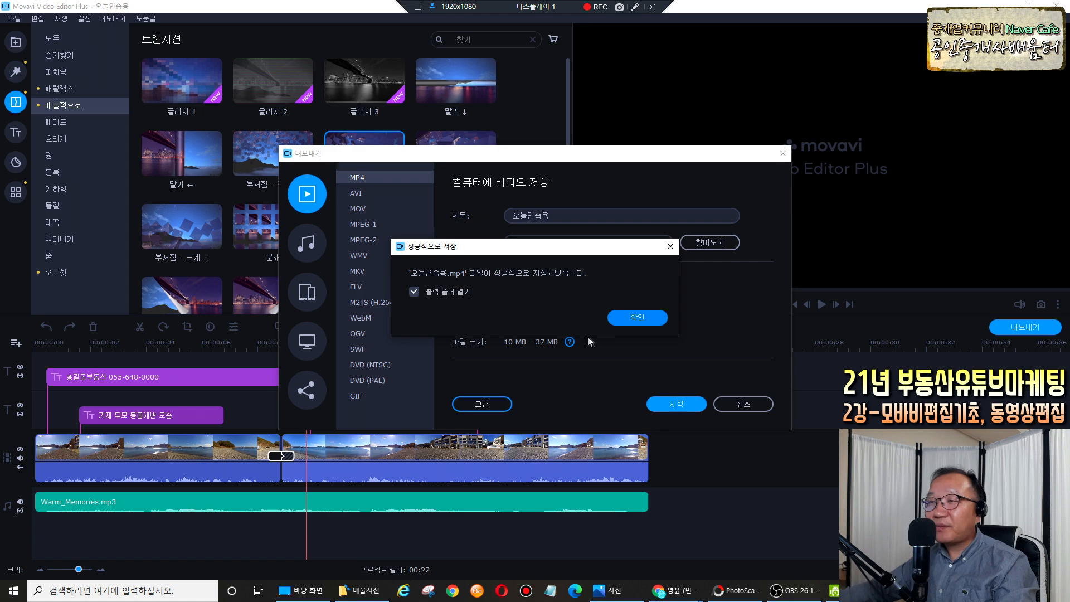
pyautogui.click(643, 319)
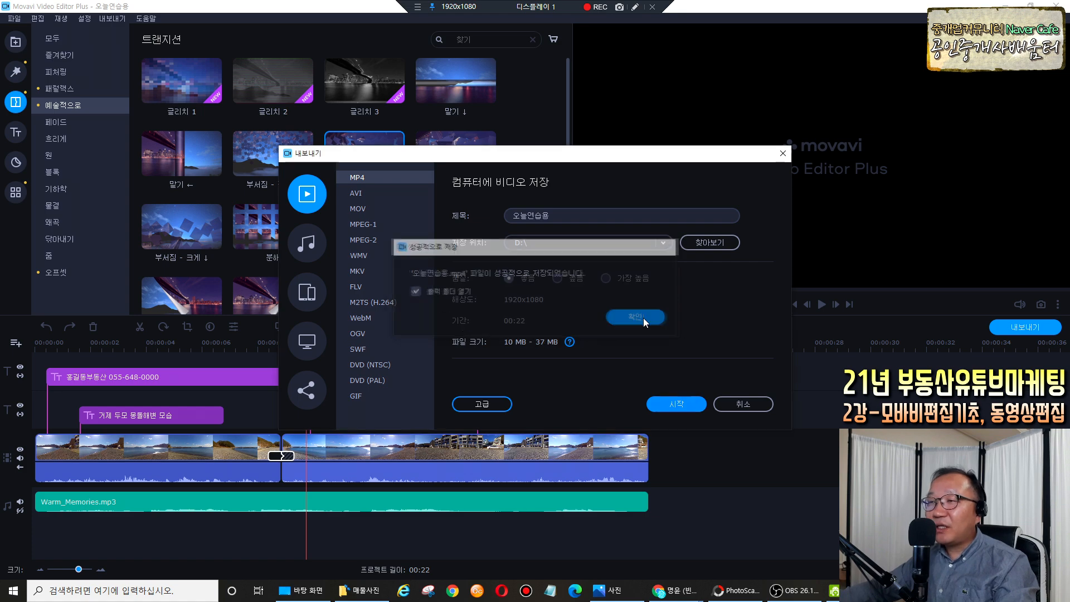
# Enlarge the Explorer window, play 오늘연습용.mp4 through, then close the player.
pyautogui.moveTo(262, 98); pyautogui.dragTo(487, 99)
pyautogui.moveTo(602, 388); pyautogui.dragTo(722, 407)
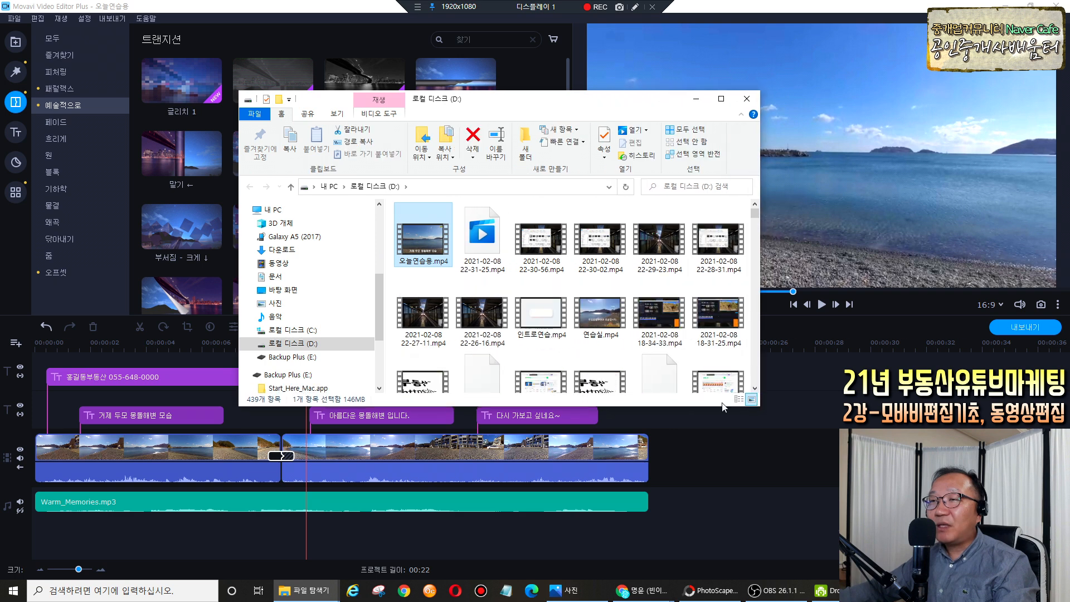
pyautogui.doubleClick(431, 250)
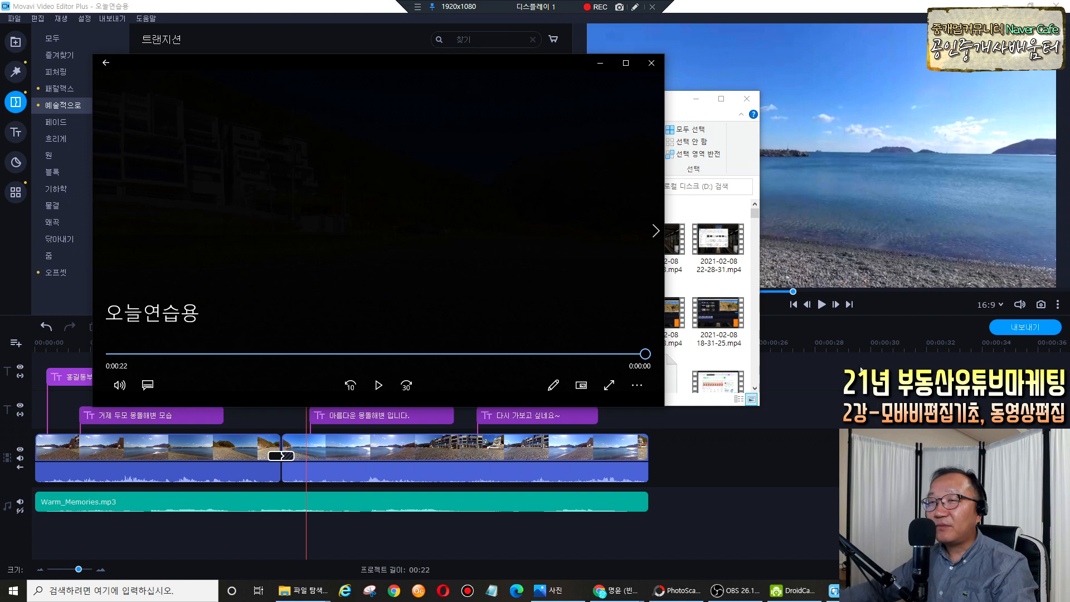
pyautogui.hotkey('alt', 'F4')
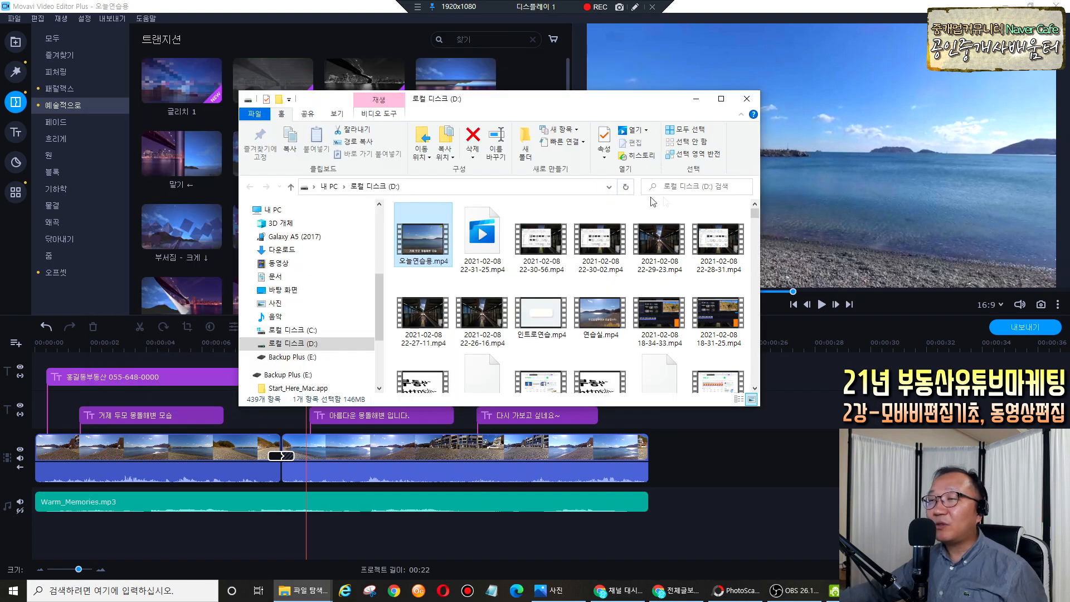
# Close the drive D File Explorer window to return to the 오늘연습용 project timeline.
pyautogui.click(747, 98)
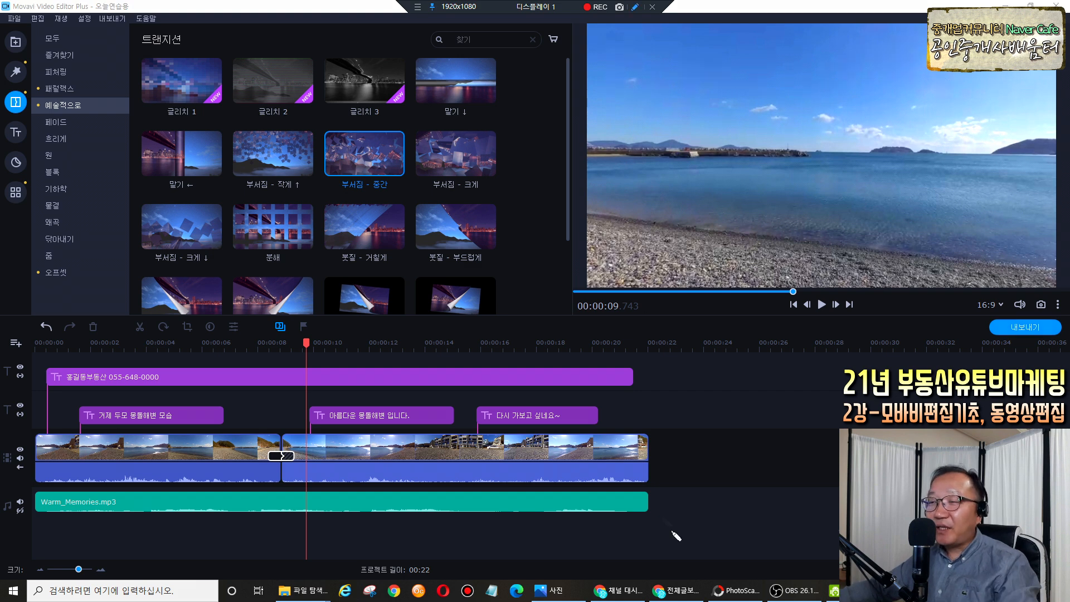
pyautogui.moveTo(704, 499)
pyautogui.mouseDown()
pyautogui.moveTo(660, 504)
pyautogui.moveTo(671, 514)
pyautogui.mouseUp()
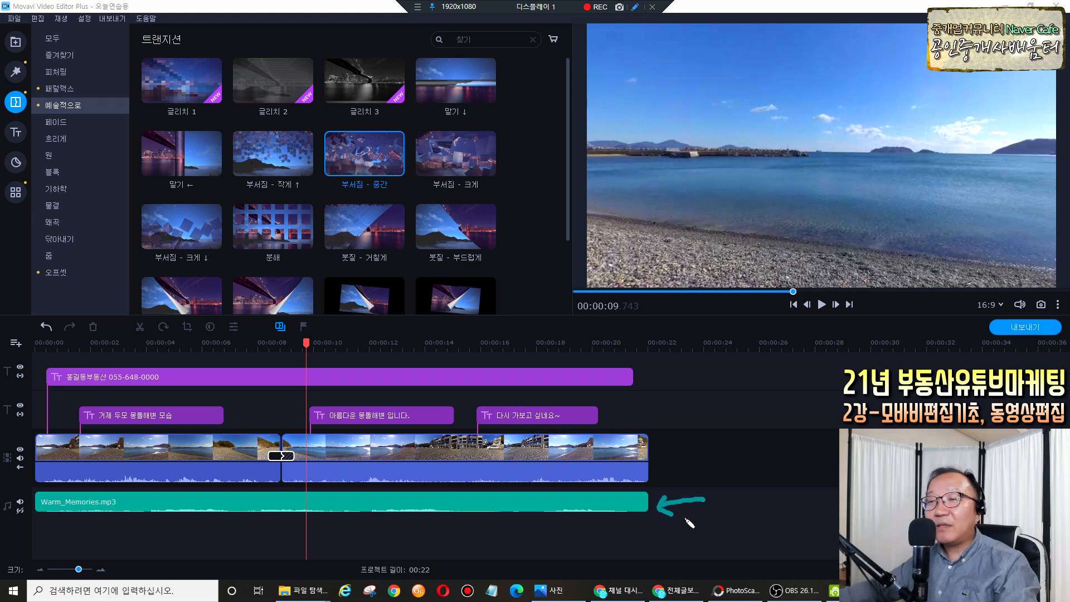